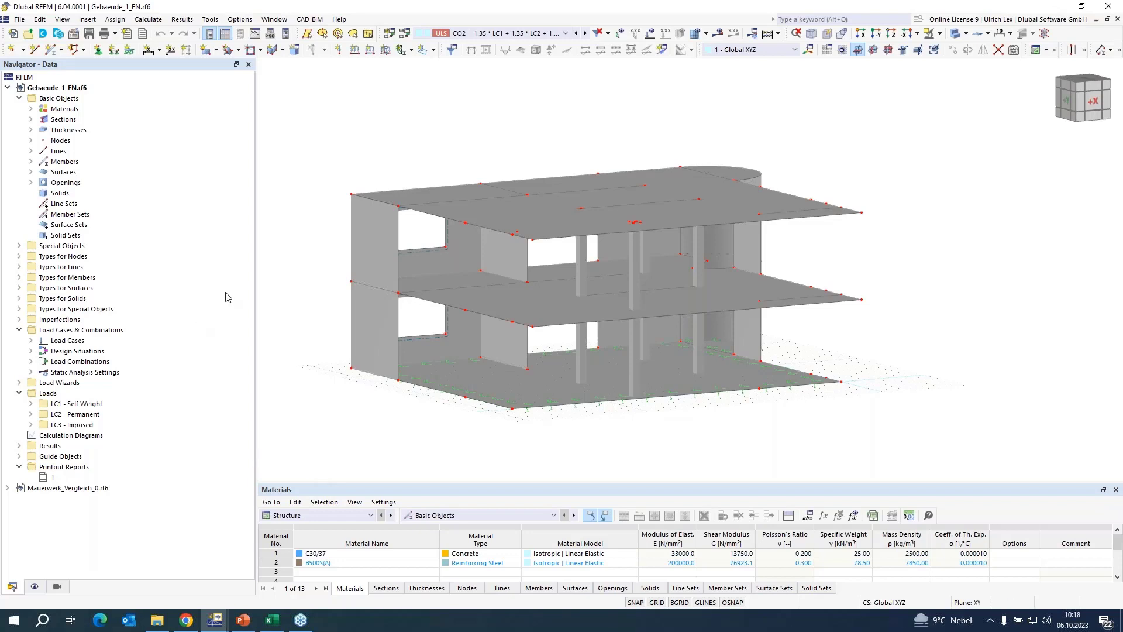
# - Check in the base data of Gebaeude_1_EN that the Masonry Design add-on is activated
pyautogui.rightClick(57, 89)
pyautogui.click(82, 96)
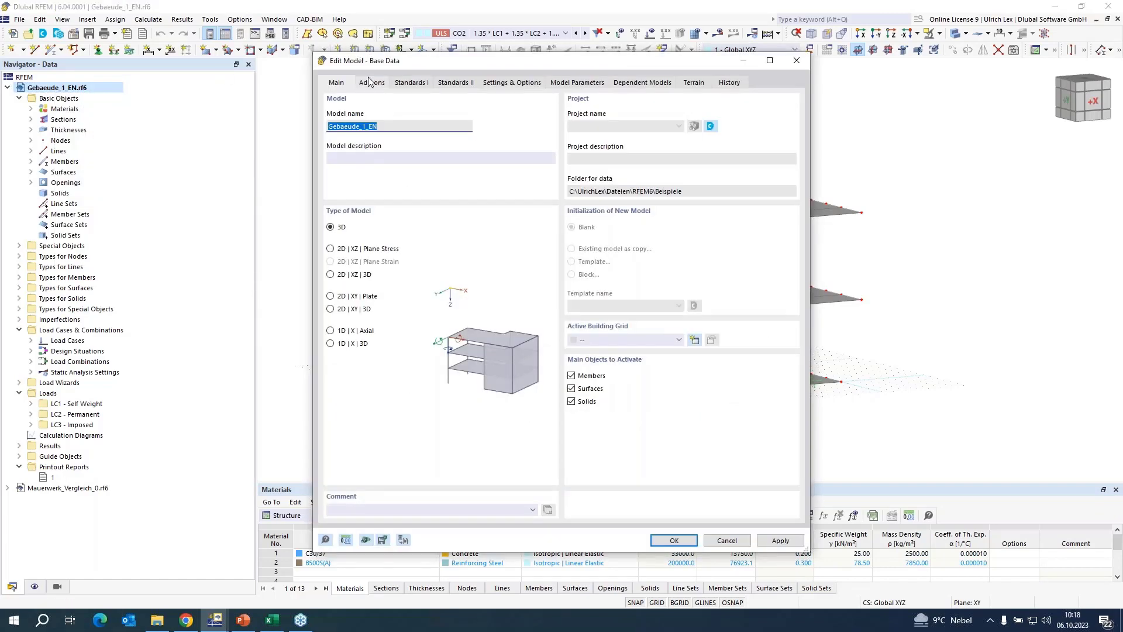
pyautogui.click(372, 83)
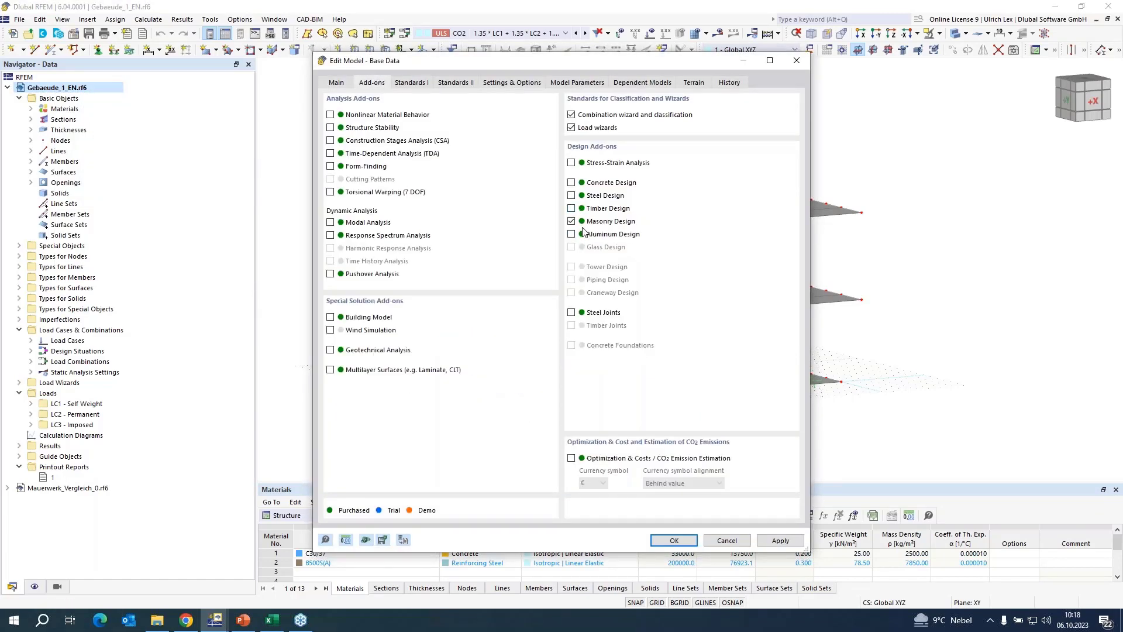
pyautogui.click(693, 540)
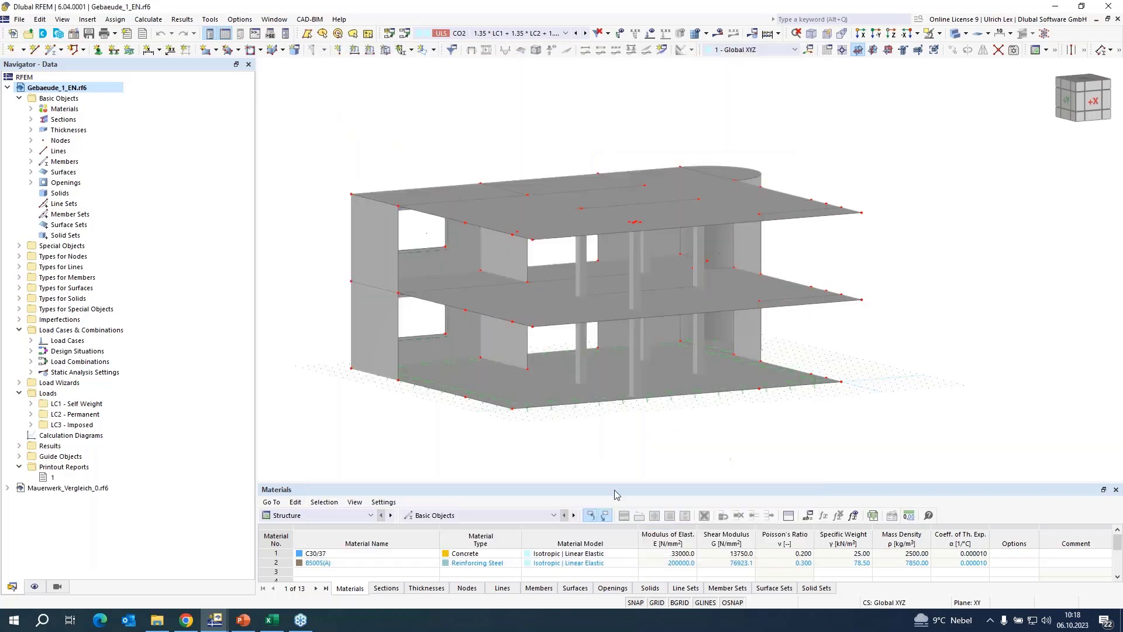
# - Create a new material of type Masonry with the Isotropic | Masonry | Plastic (Surfaces) material model
pyautogui.rightClick(66, 113)
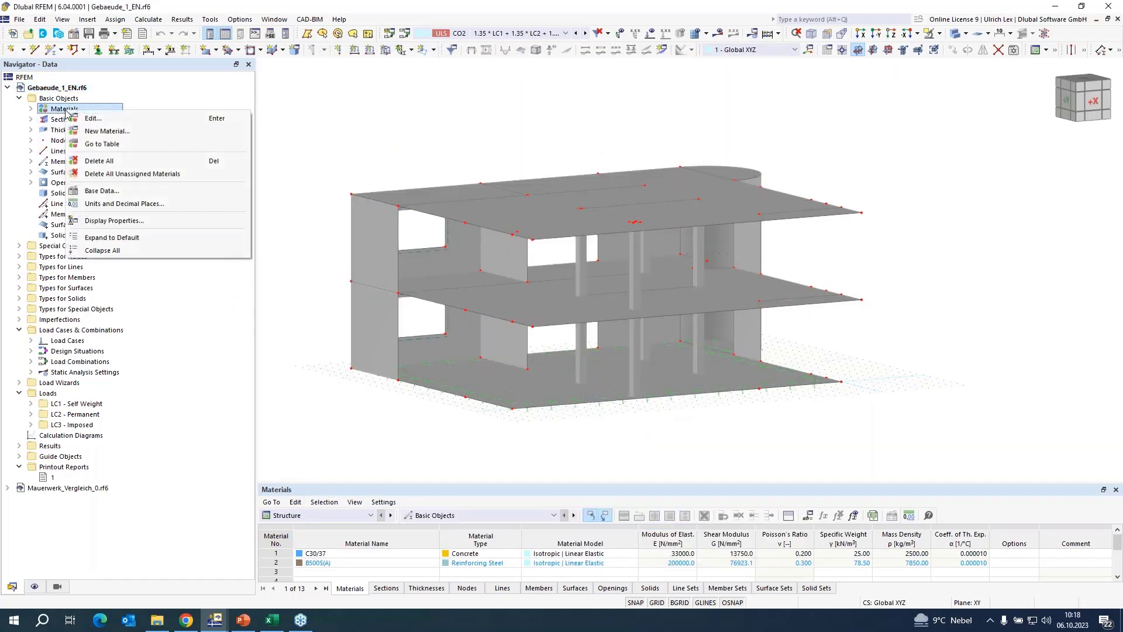
pyautogui.click(140, 132)
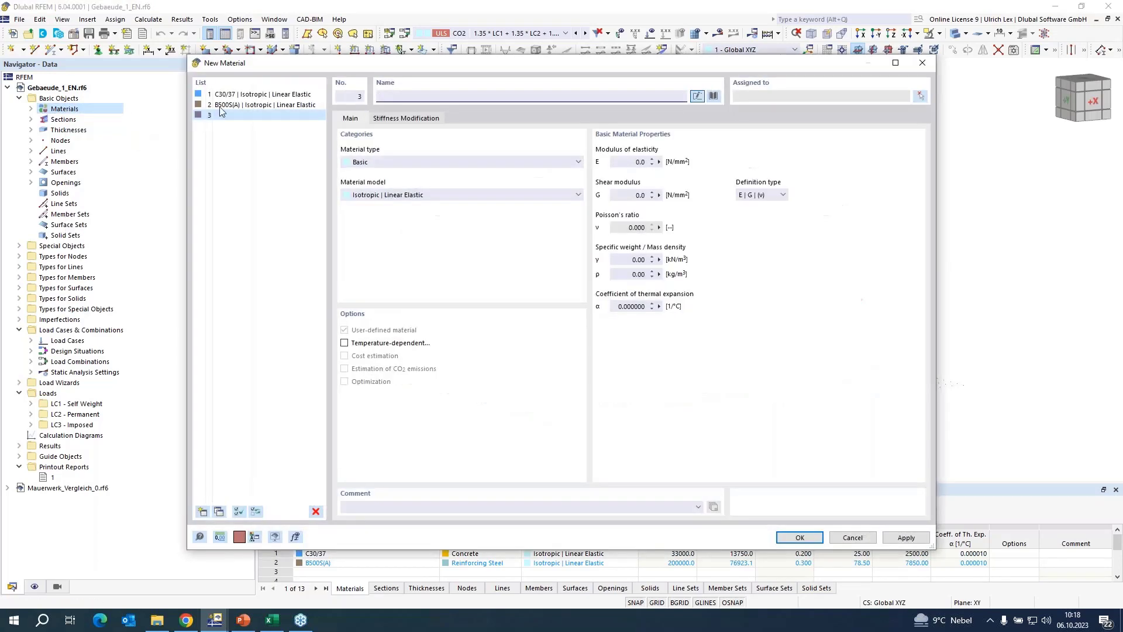
pyautogui.click(402, 162)
pyautogui.click(400, 181)
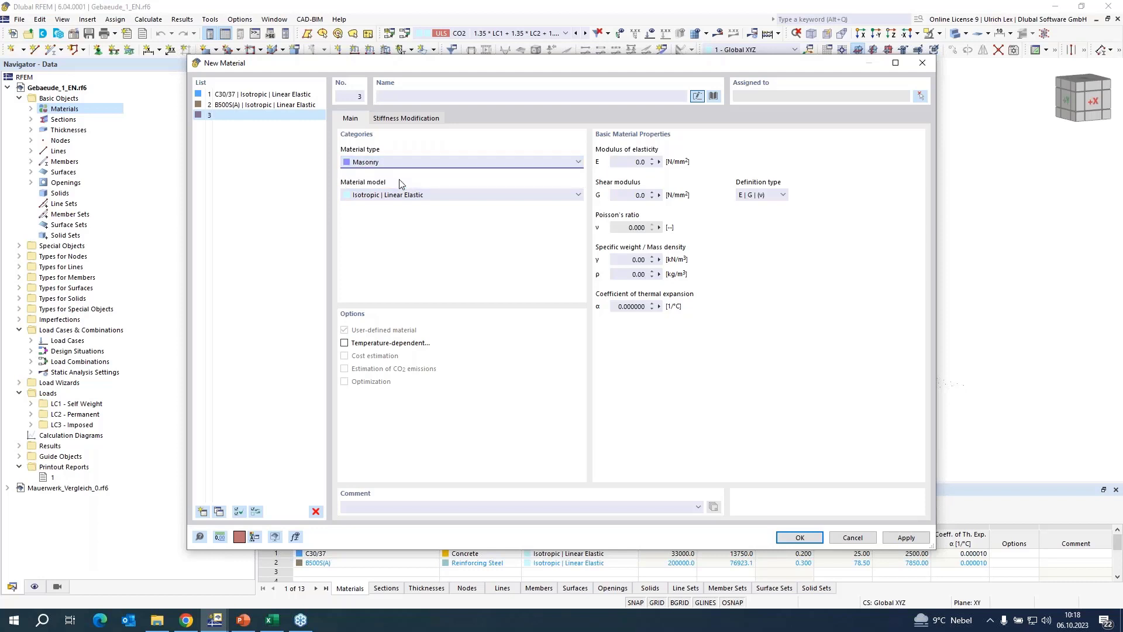
pyautogui.click(472, 194)
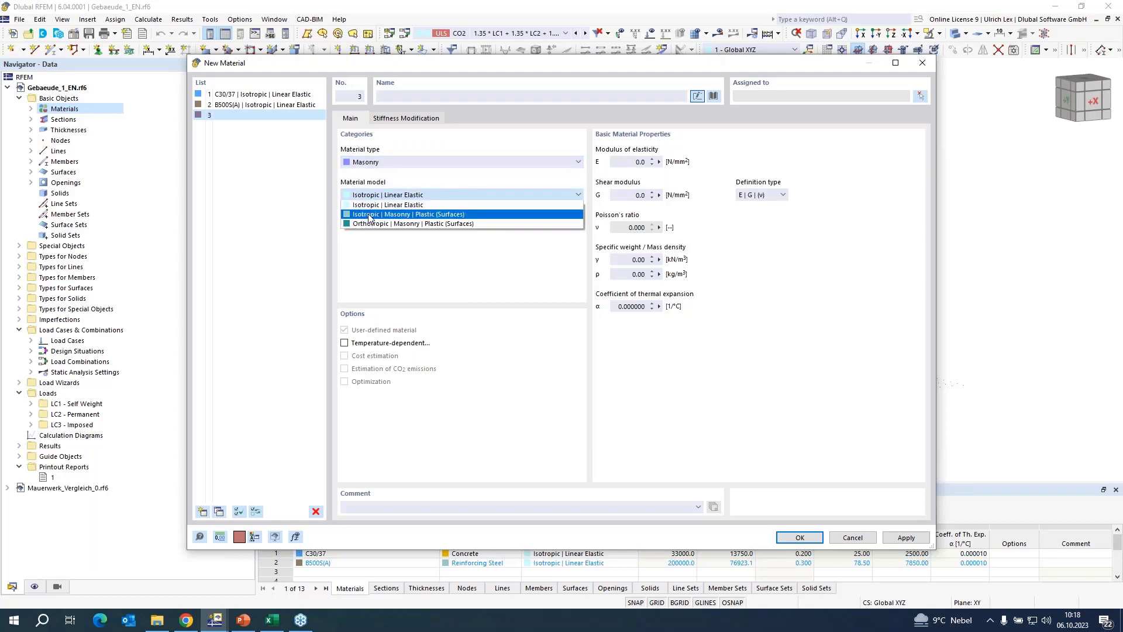
pyautogui.click(484, 215)
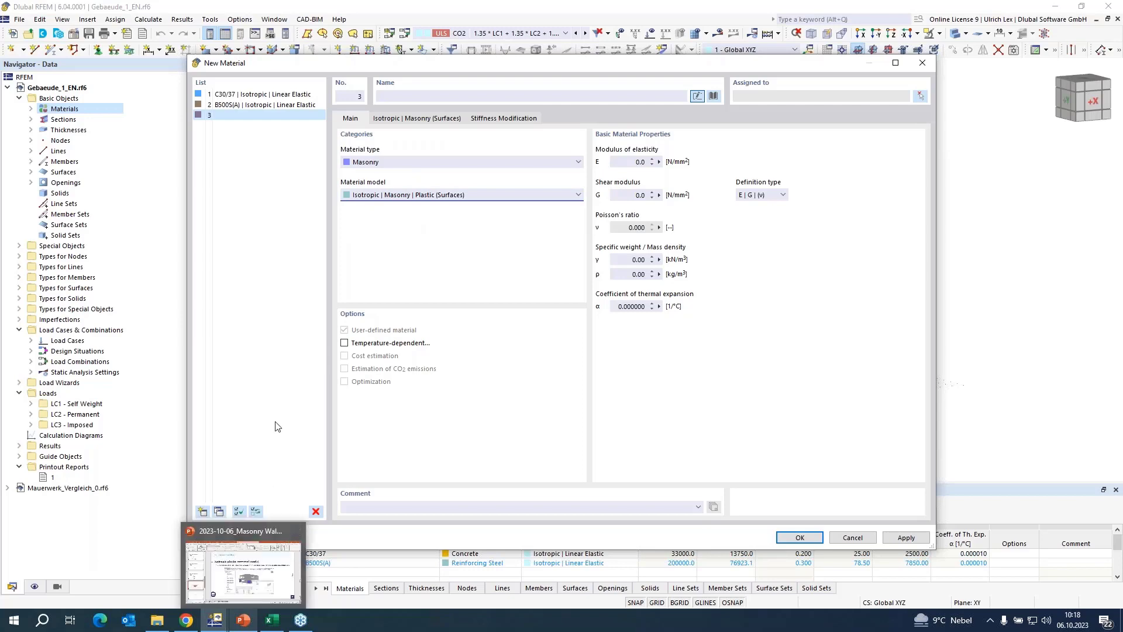
# - Look up Young's modulus on the presentation's Material properties slide and set the masonry's modulus of elasticity to 2607 N/mm²
pyautogui.click(249, 622)
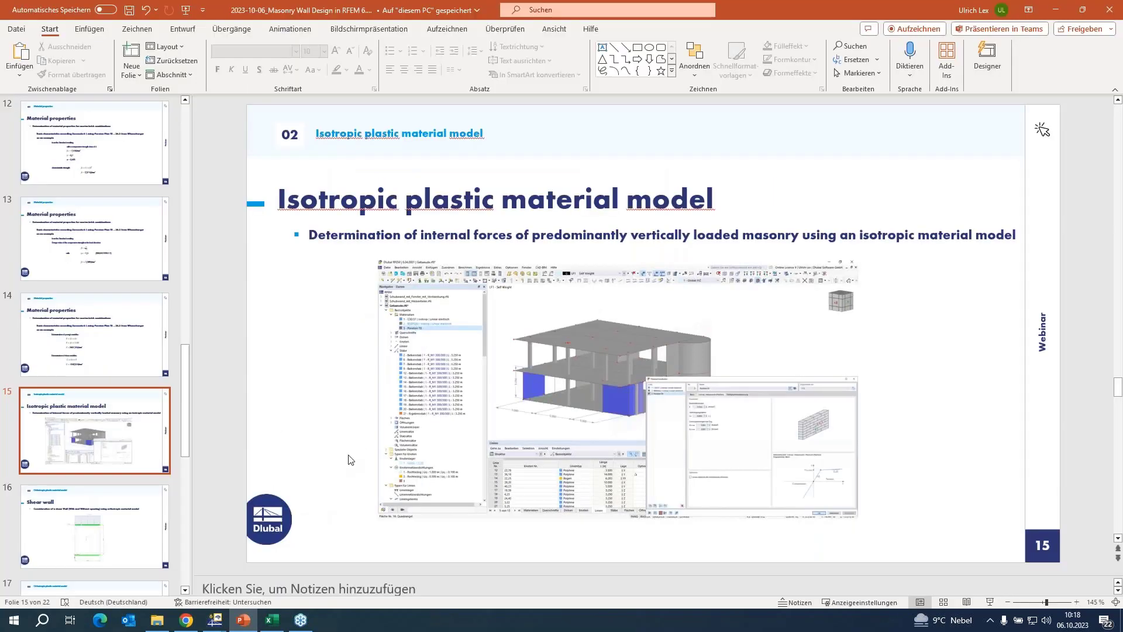
pyautogui.scroll(1, 350, 460)
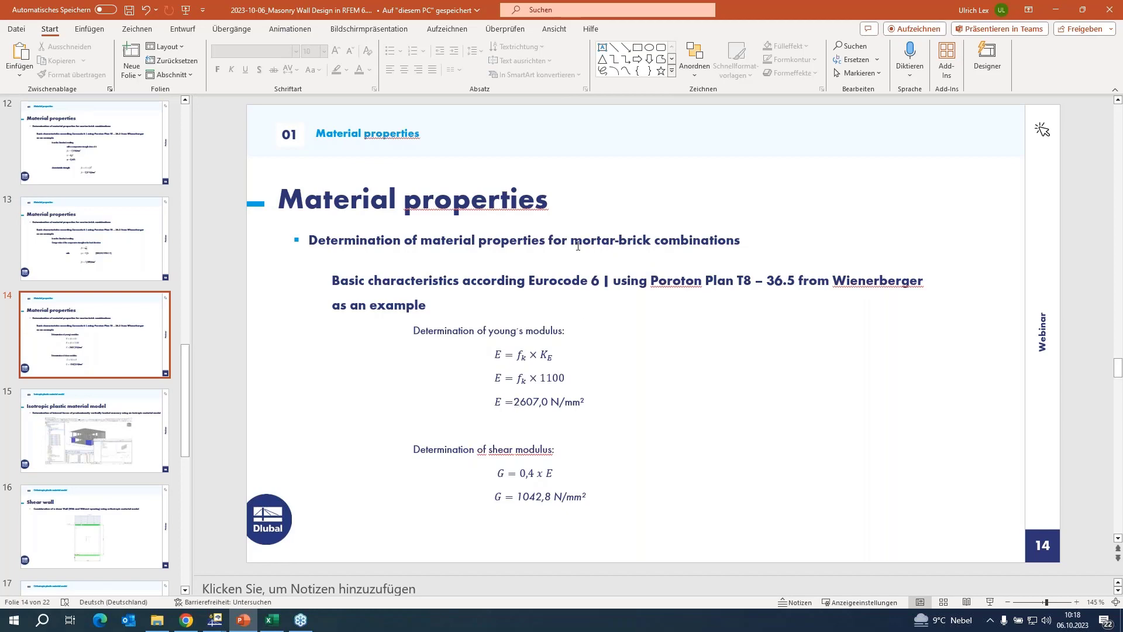
pyautogui.click(1056, 10)
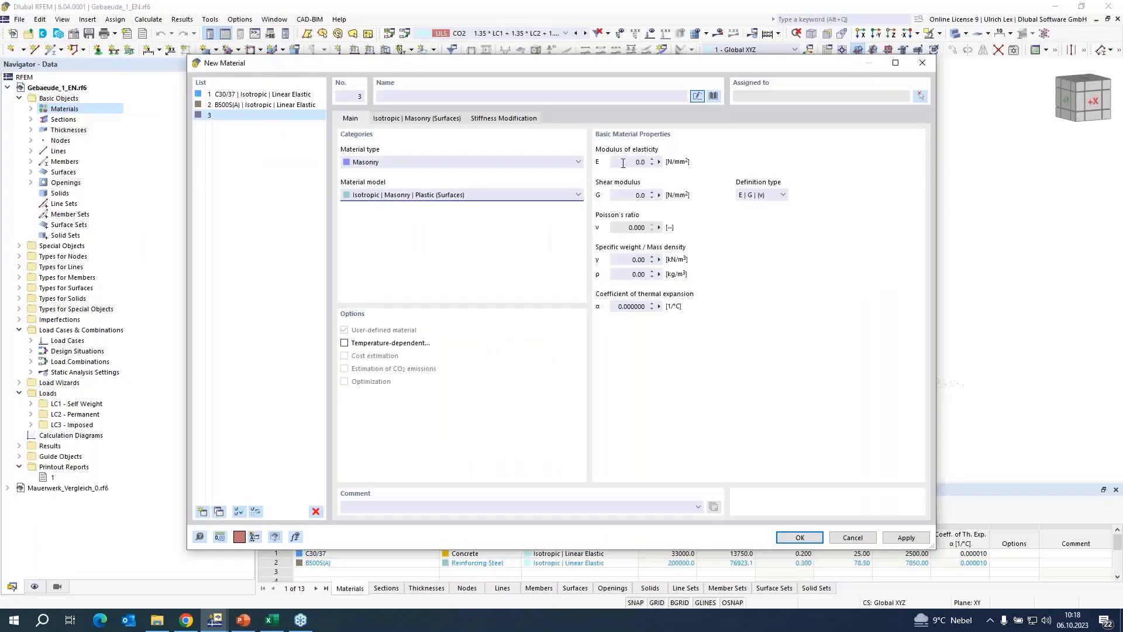
pyautogui.click(623, 163)
pyautogui.write('2607')
# - Look up the shear modulus on the slide, set it to 1043 N/mm², and set the specific weight to 7.04 kN/m³
pyautogui.click(631, 195)
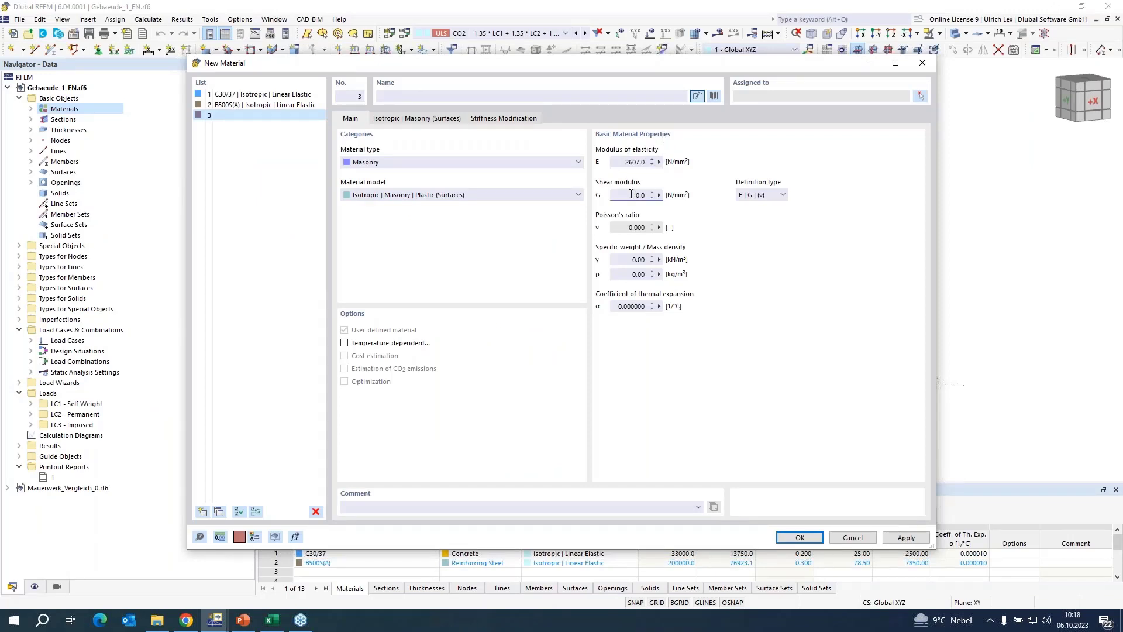
pyautogui.click(250, 623)
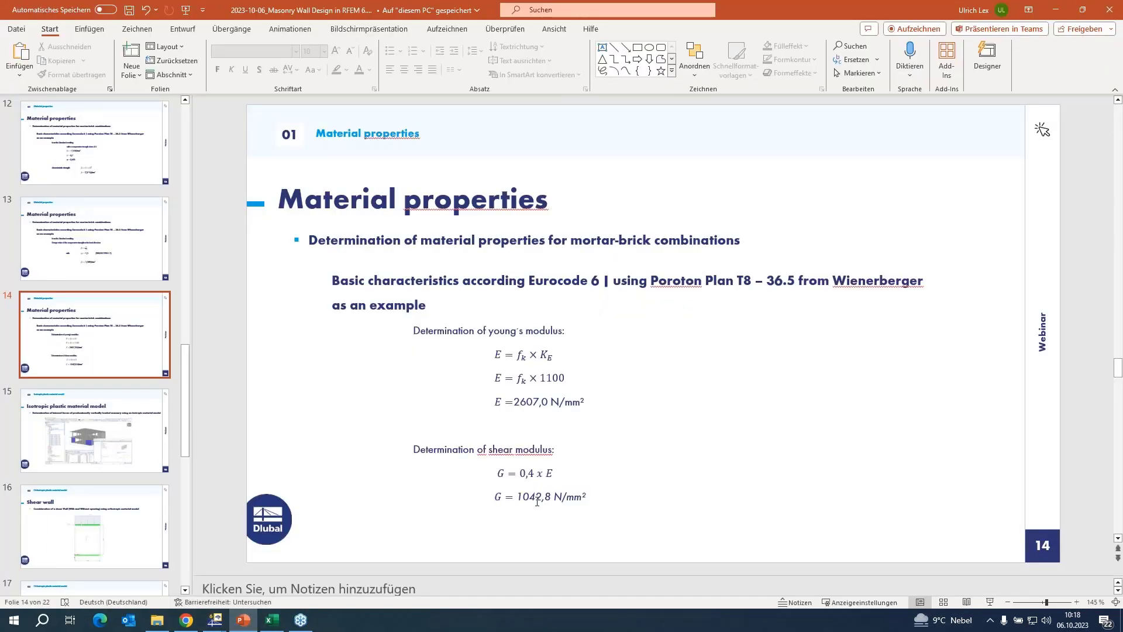
pyautogui.click(1055, 13)
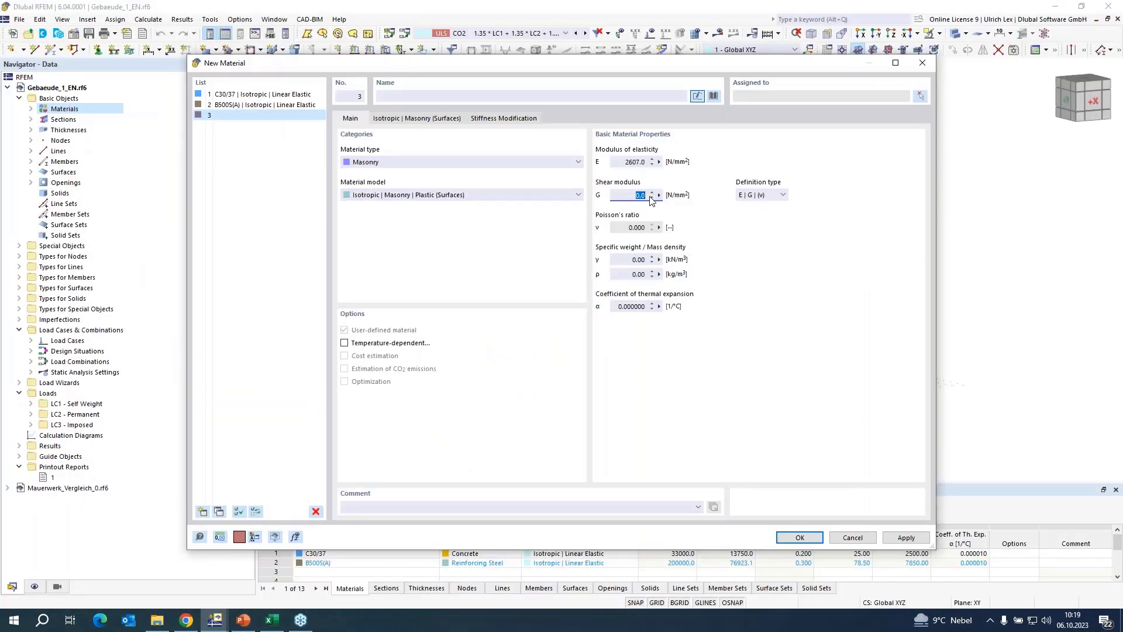
pyautogui.write('1043')
pyautogui.doubleClick(635, 261)
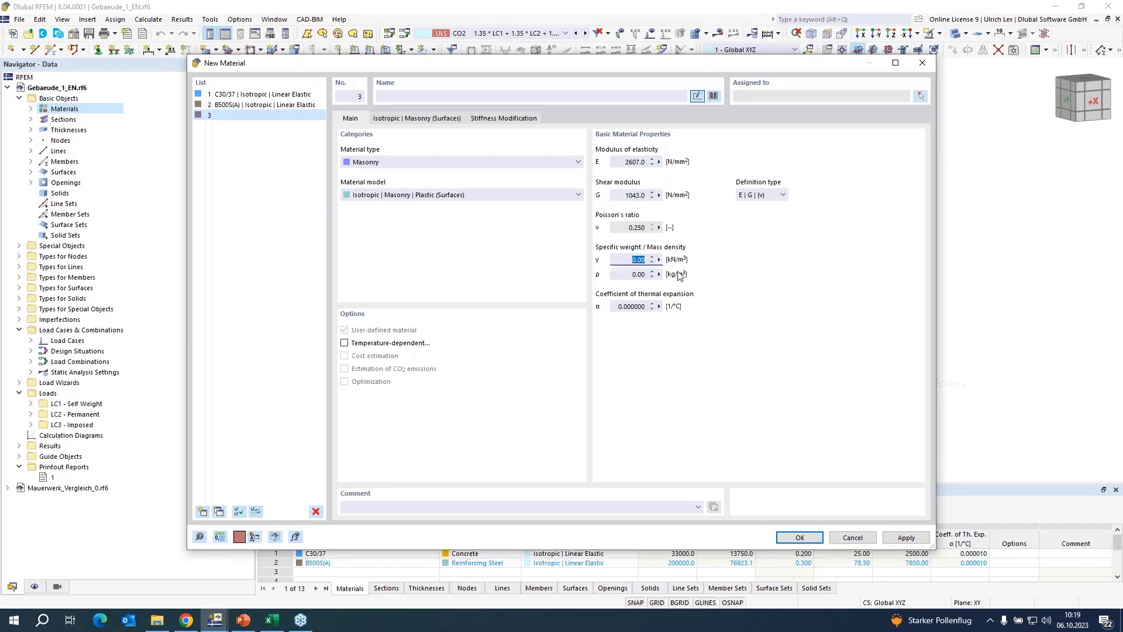
pyautogui.write('1')
# - Set the masonry's limit tension stresses in x and y to 0.02 N/mm² each and save the material
pyautogui.click(433, 118)
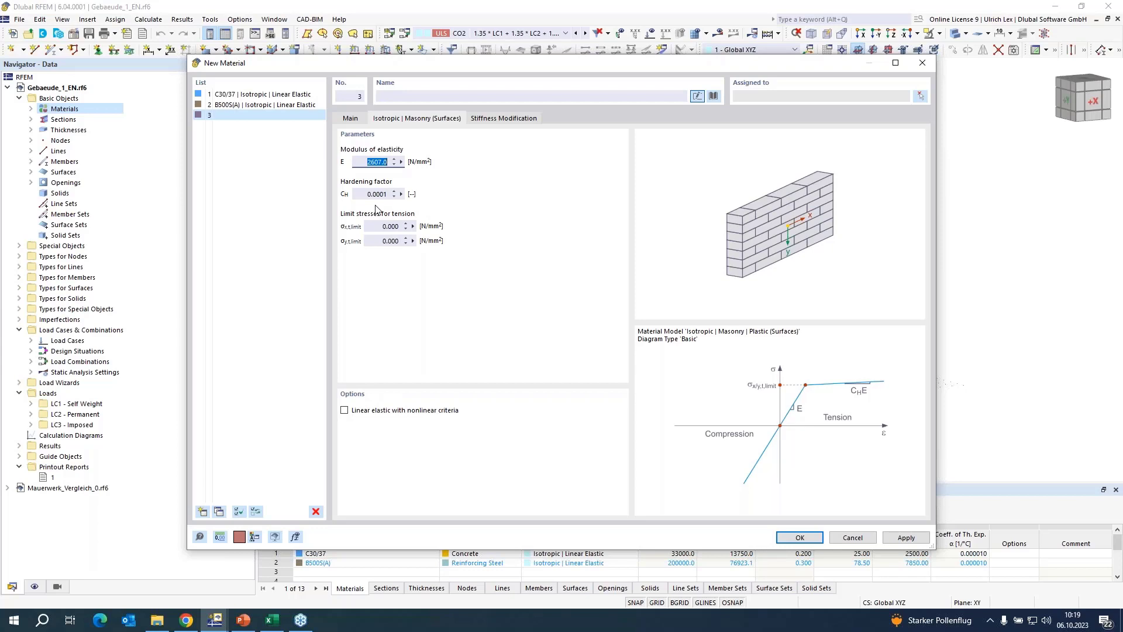
pyautogui.click(383, 226)
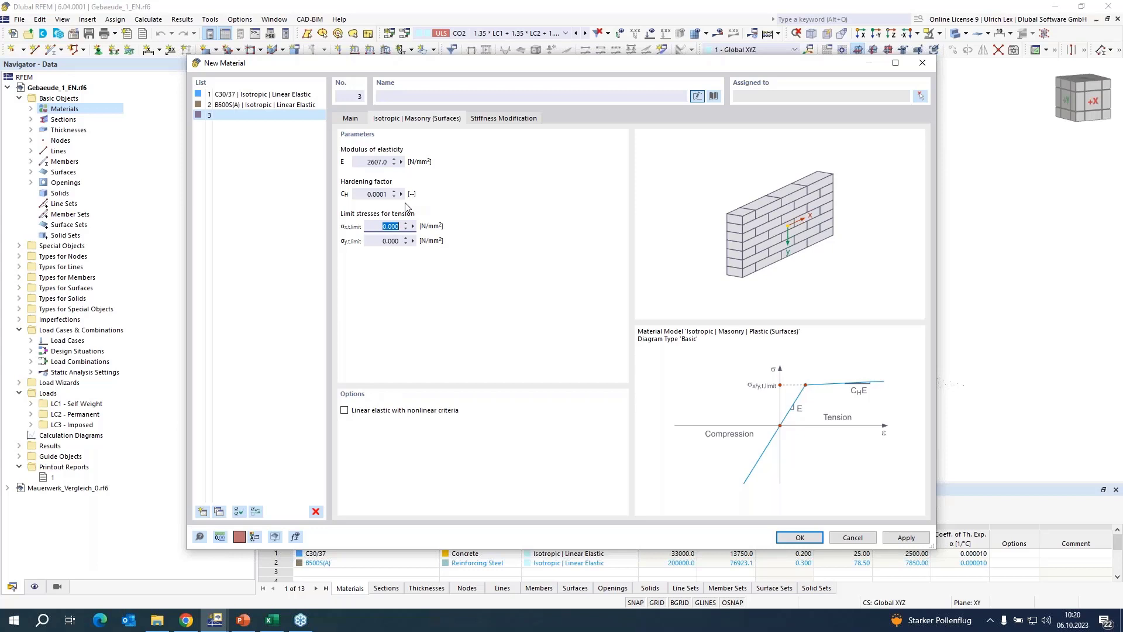
pyautogui.write('0,02')
pyautogui.click(384, 241)
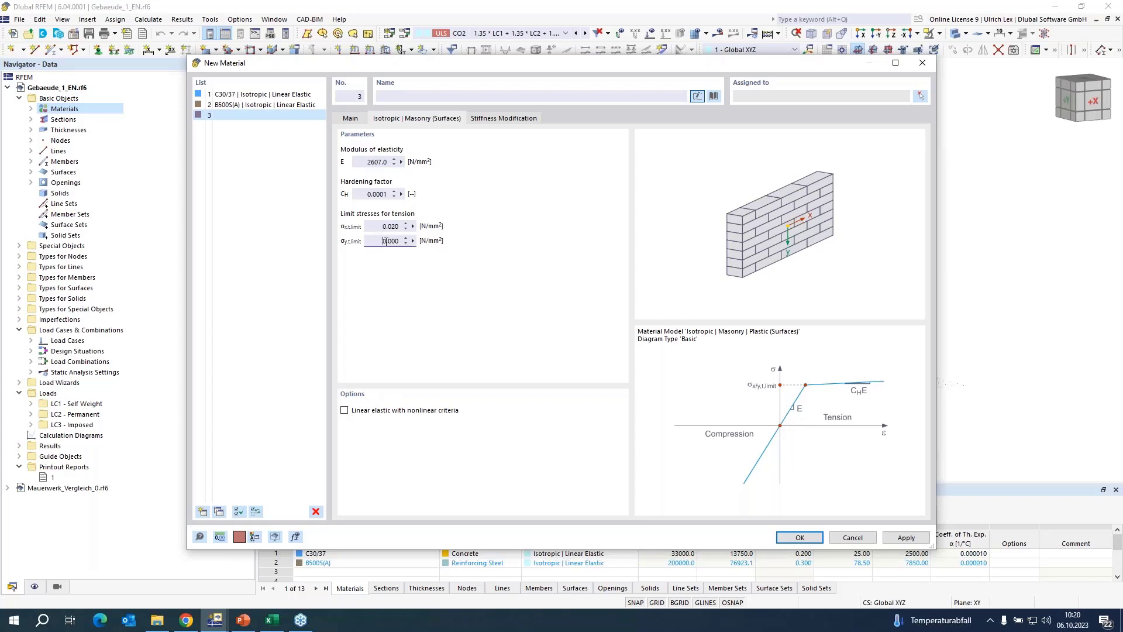
pyautogui.doubleClick(384, 241)
pyautogui.write('0,02')
pyautogui.click(800, 537)
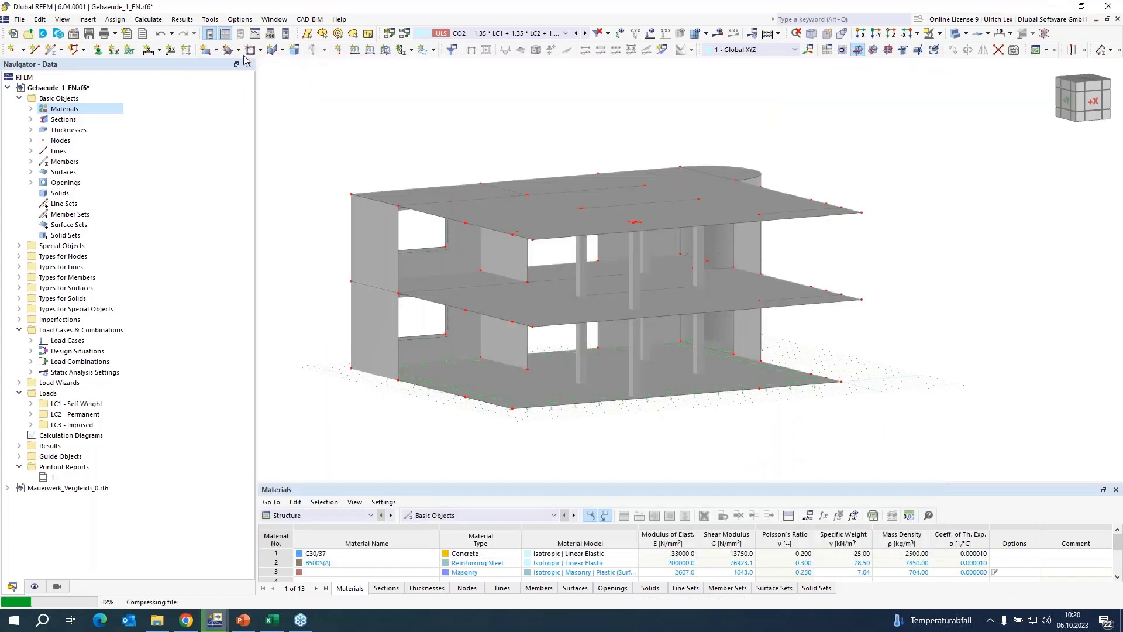
# - Begin a rectangular surface with a new uniform thickness, assign masonry material 3 to it, and review that material's parameters
pyautogui.click(209, 52)
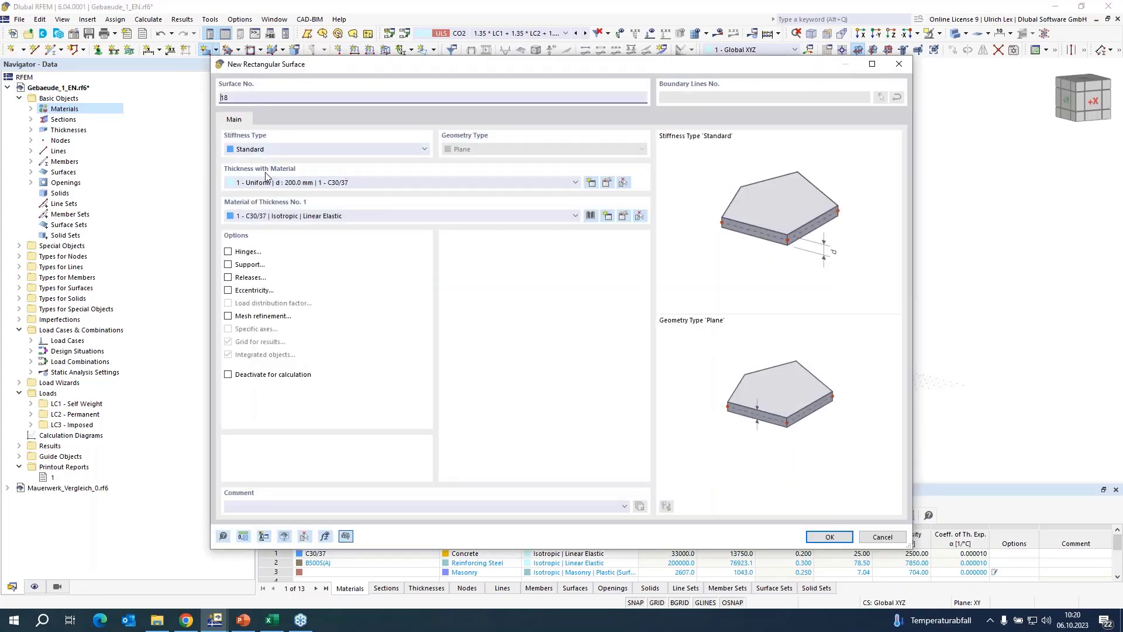
pyautogui.click(607, 186)
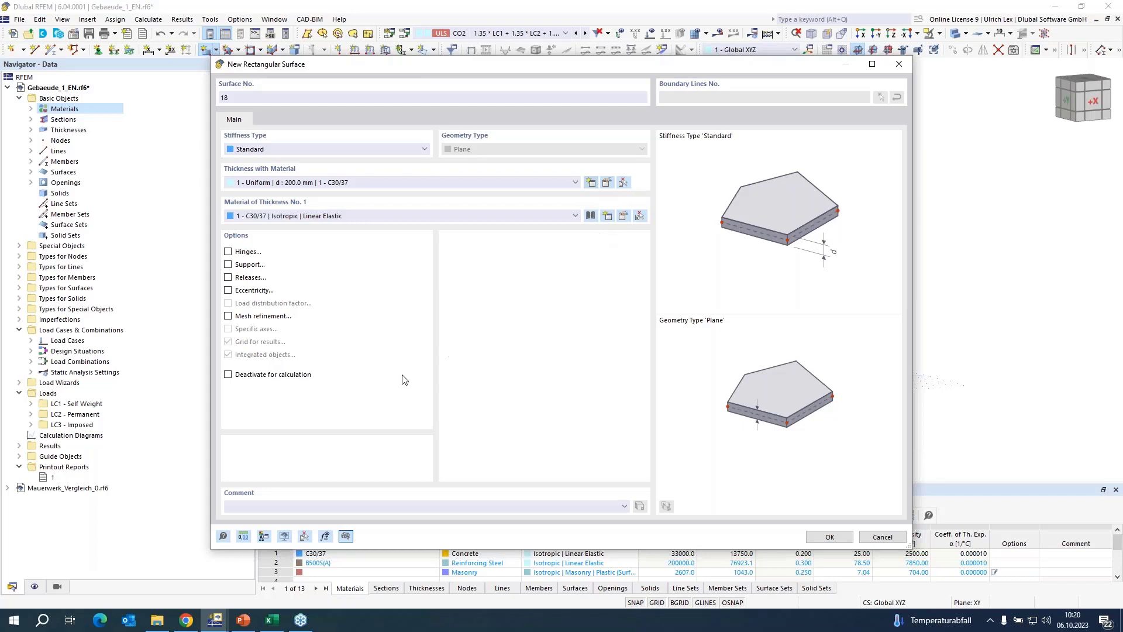
pyautogui.click(496, 173)
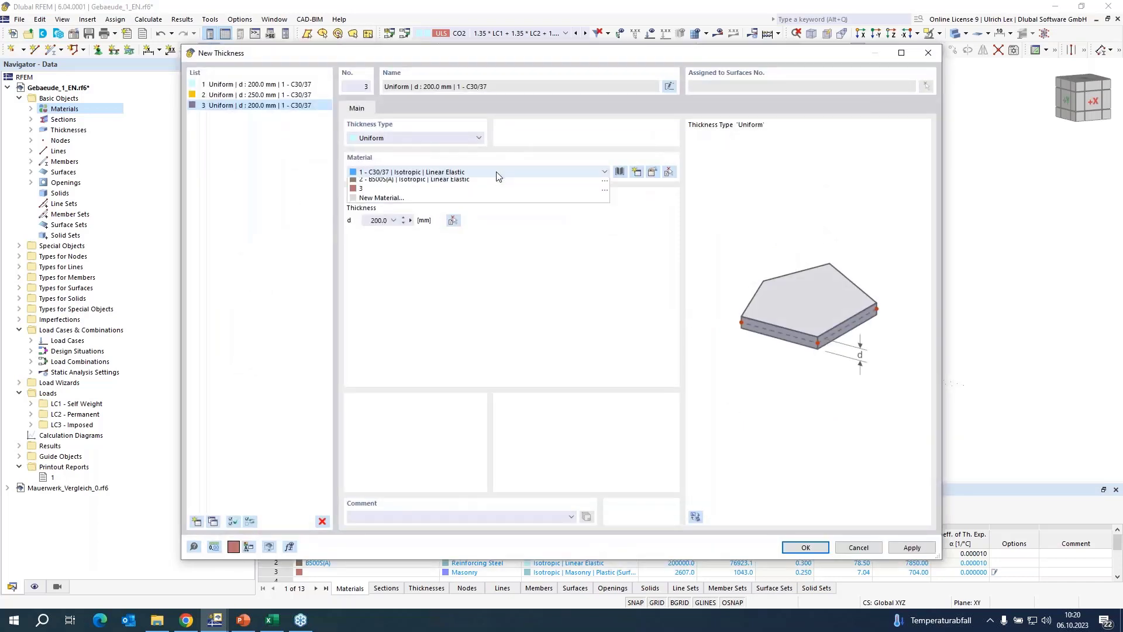
pyautogui.click(419, 204)
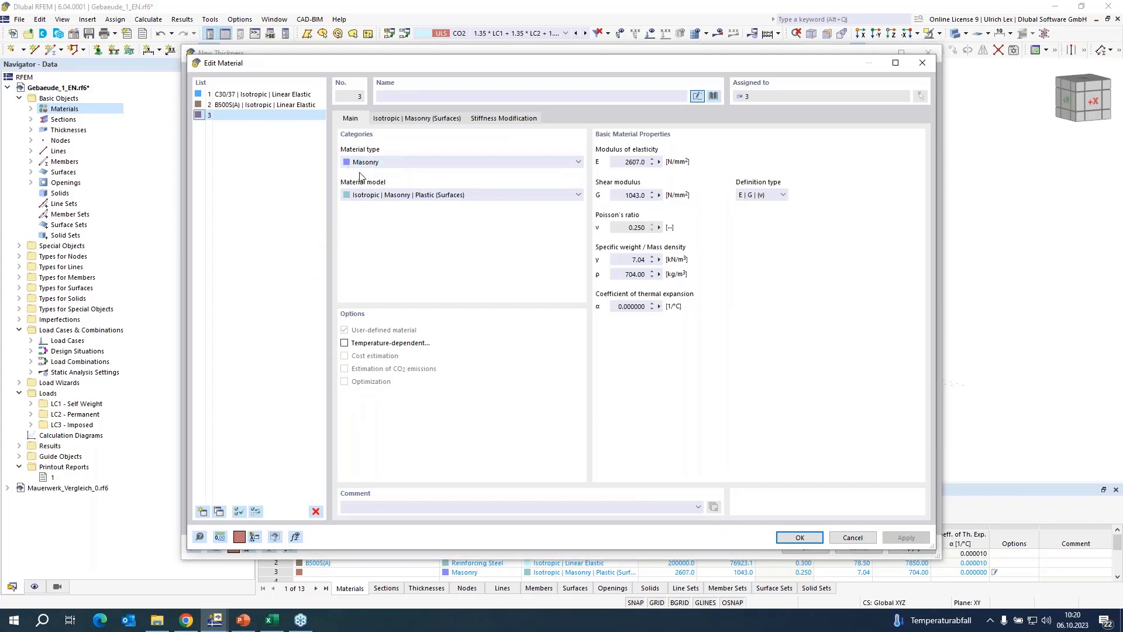
pyautogui.click(417, 119)
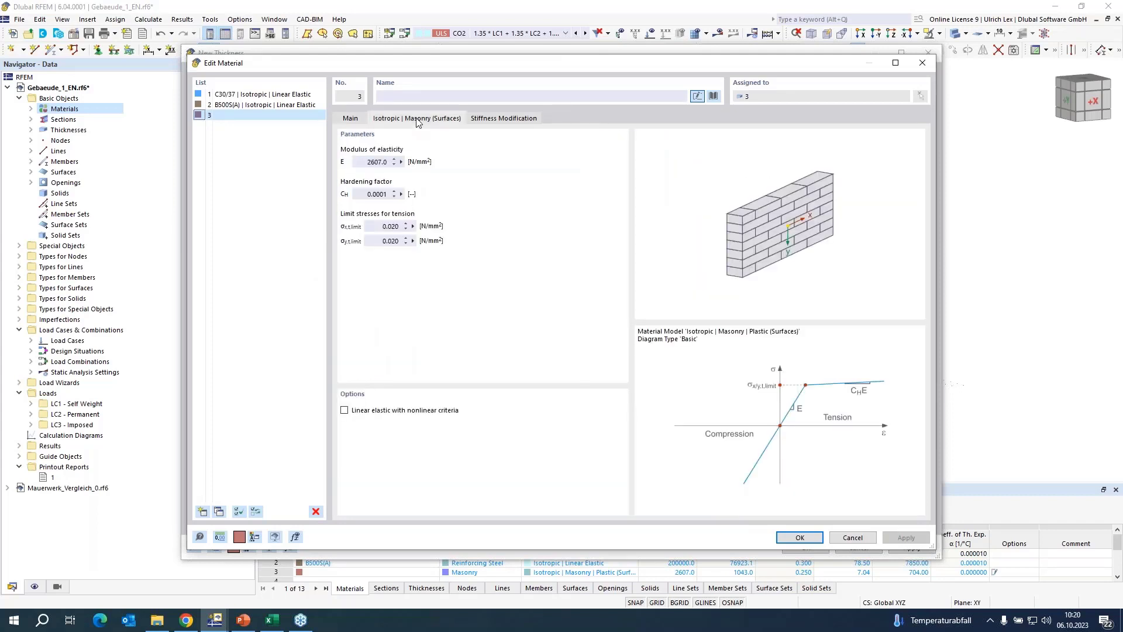
pyautogui.click(359, 122)
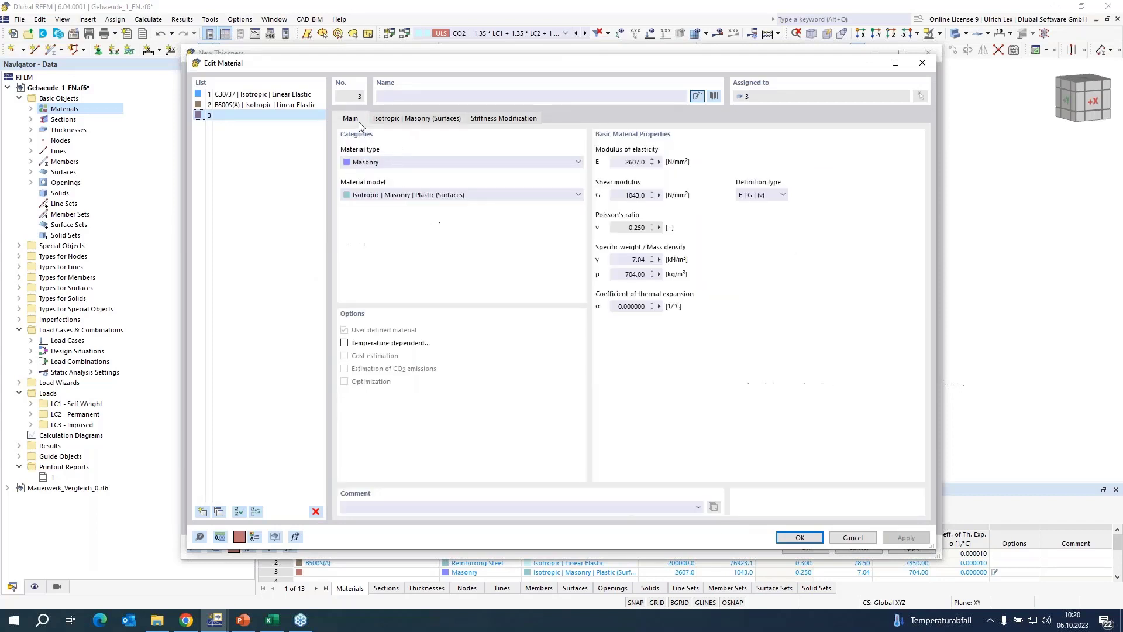
pyautogui.click(800, 538)
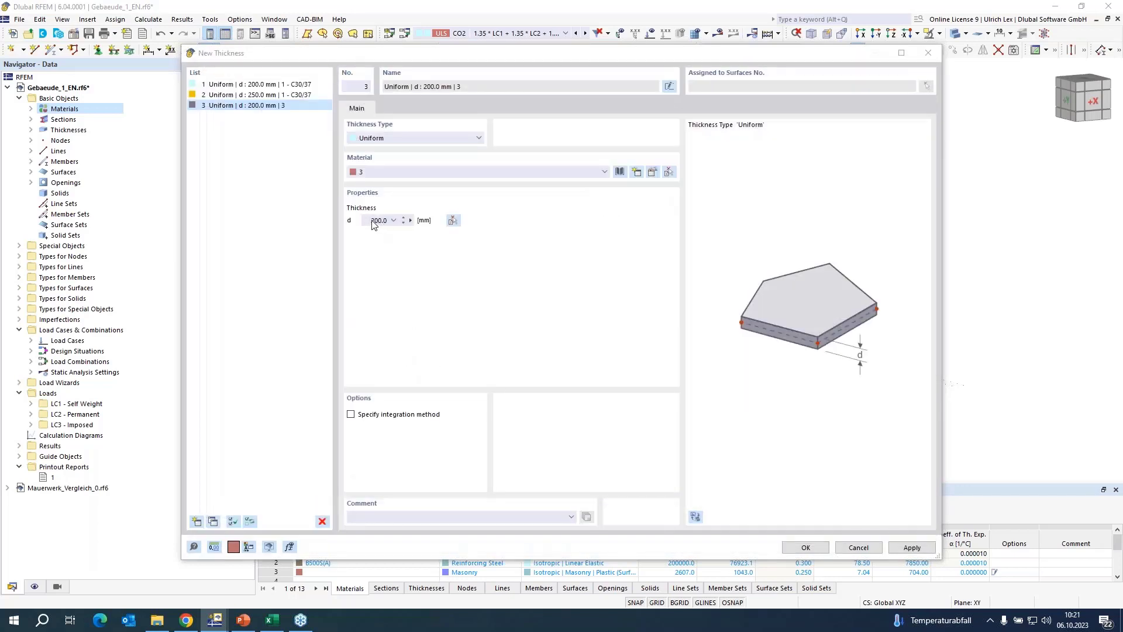
# - Set the new masonry thickness to 365 mm and accept it for the rectangular surface
pyautogui.moveTo(370, 220); pyautogui.dragTo(385, 220)
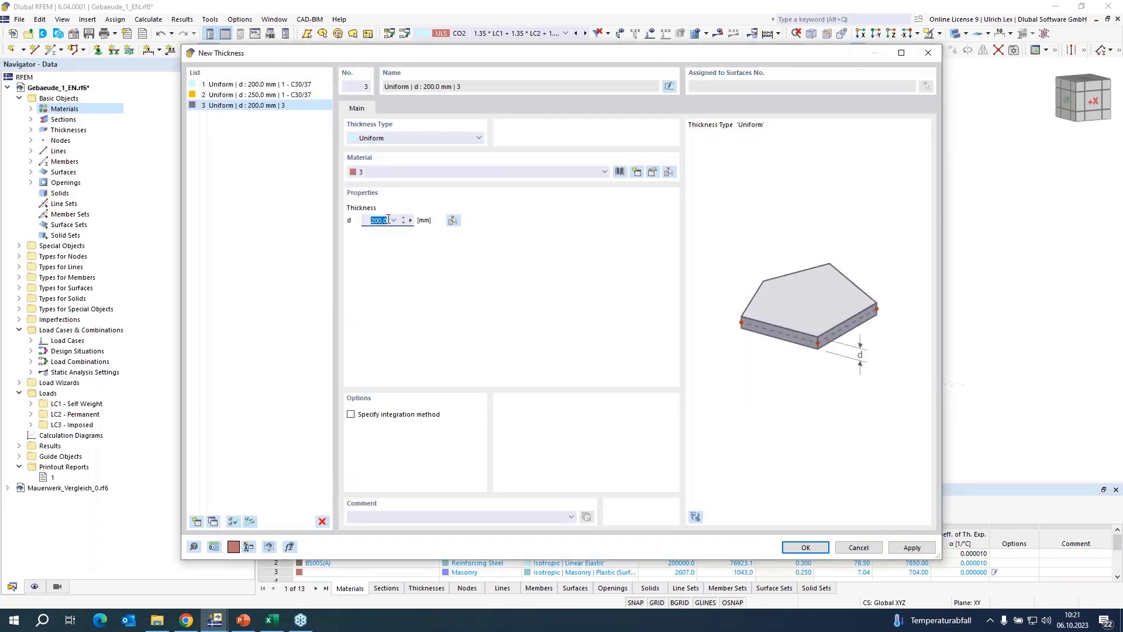
pyautogui.write('365')
pyautogui.click(794, 550)
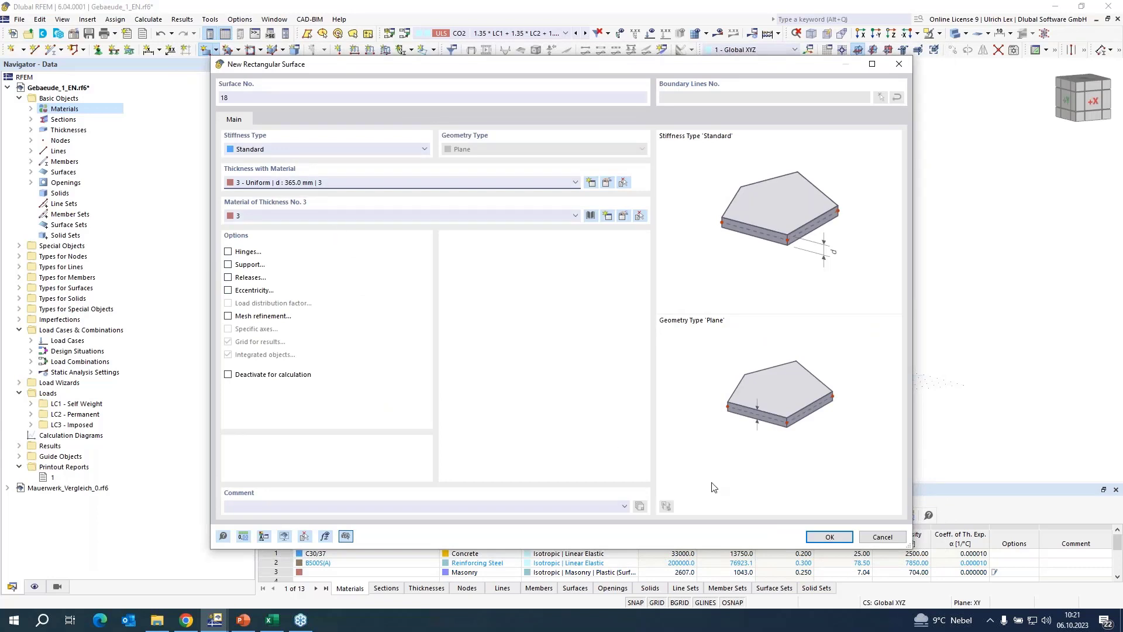
pyautogui.click(830, 537)
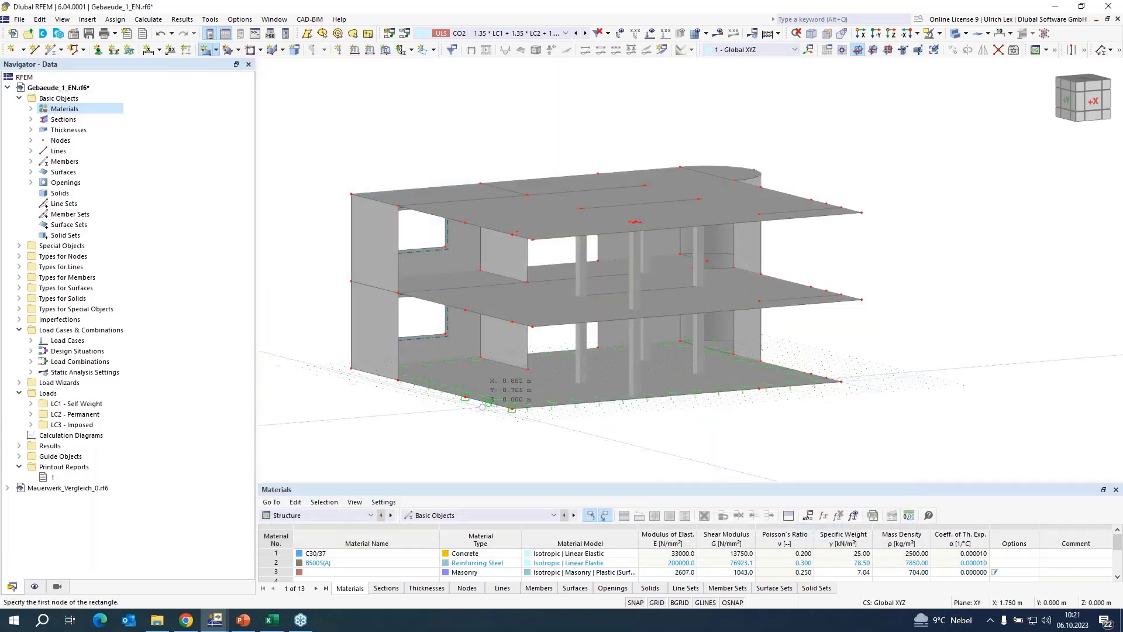
# - Draw rectangular masonry walls on both storeys between the node at X 3.500 m, Y 0.000 m and the adjacent building corner
pyautogui.scroll(3, 489, 403)
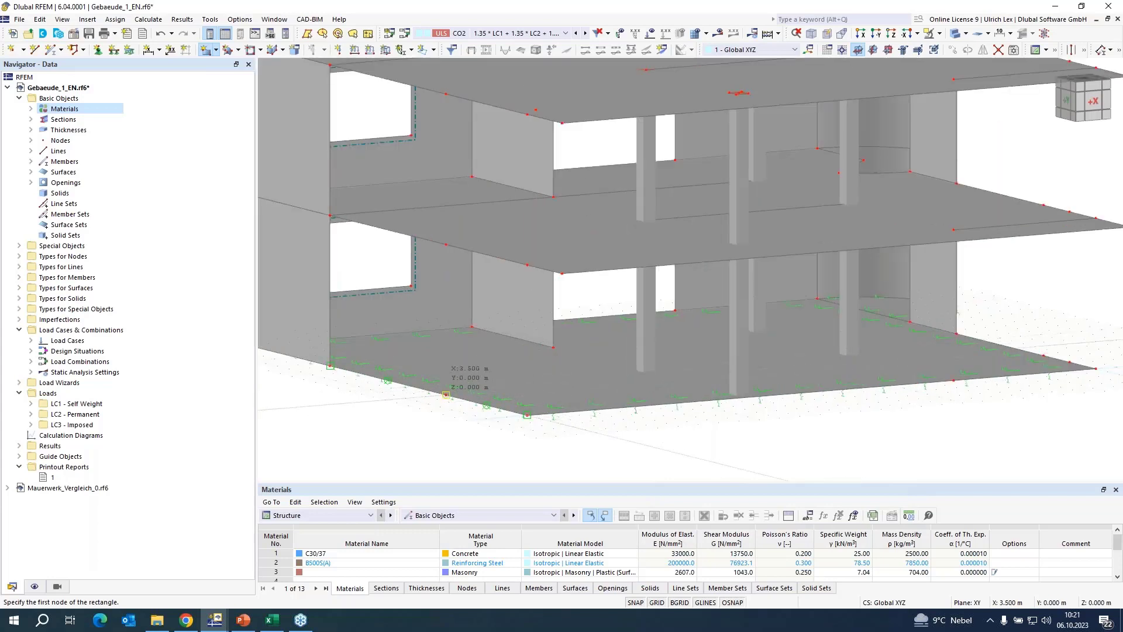
pyautogui.click(446, 395)
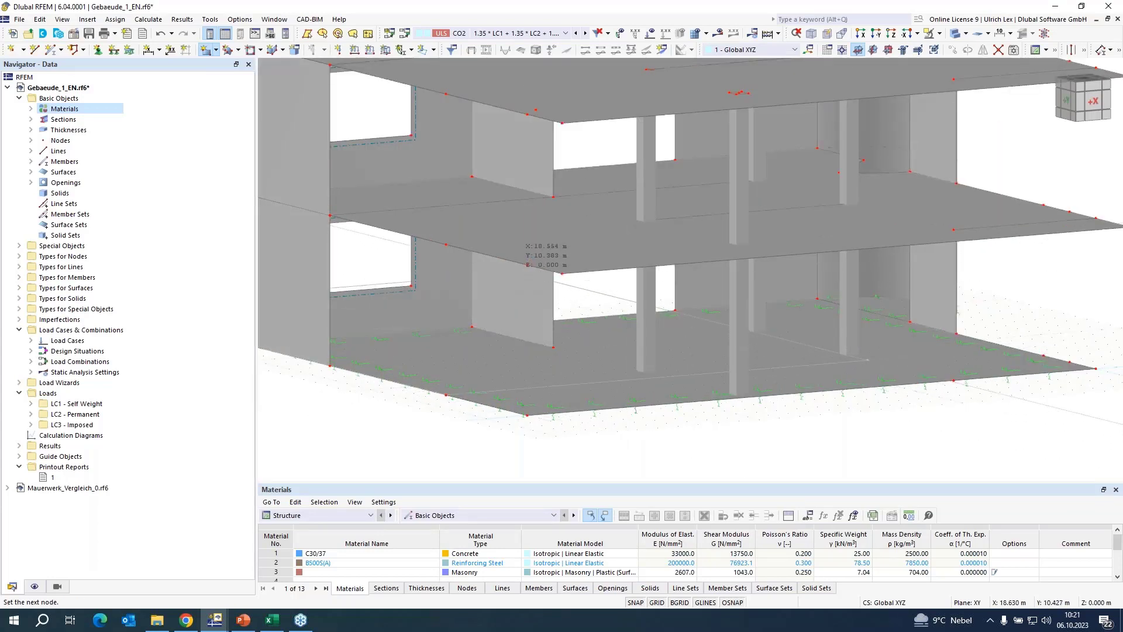
pyautogui.click(527, 265)
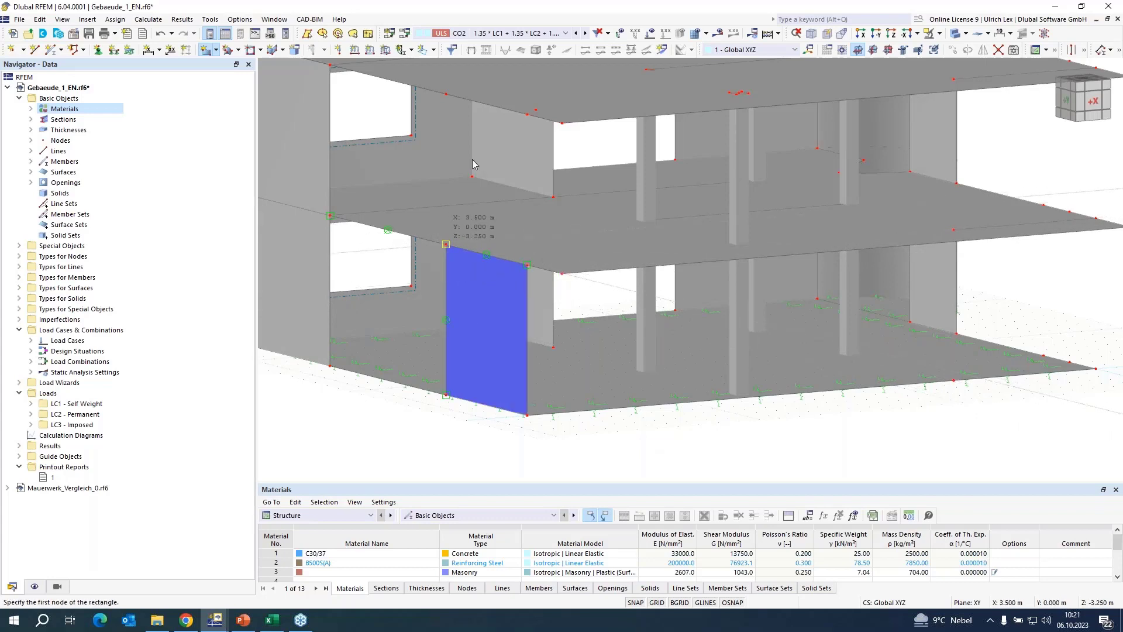
pyautogui.click(446, 244)
pyautogui.click(502, 127)
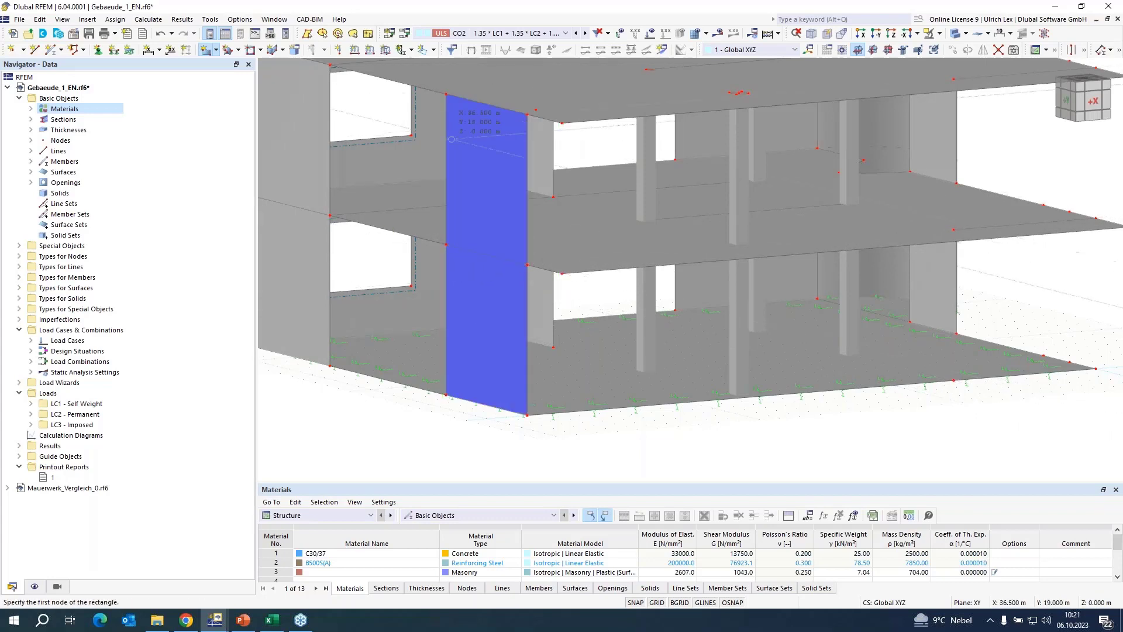
# - Draw a rectangular ground-floor masonry wall in the last bay at the far end of the long open facade
pyautogui.scroll(-3, 964, 396)
pyautogui.scroll(4, 964, 396)
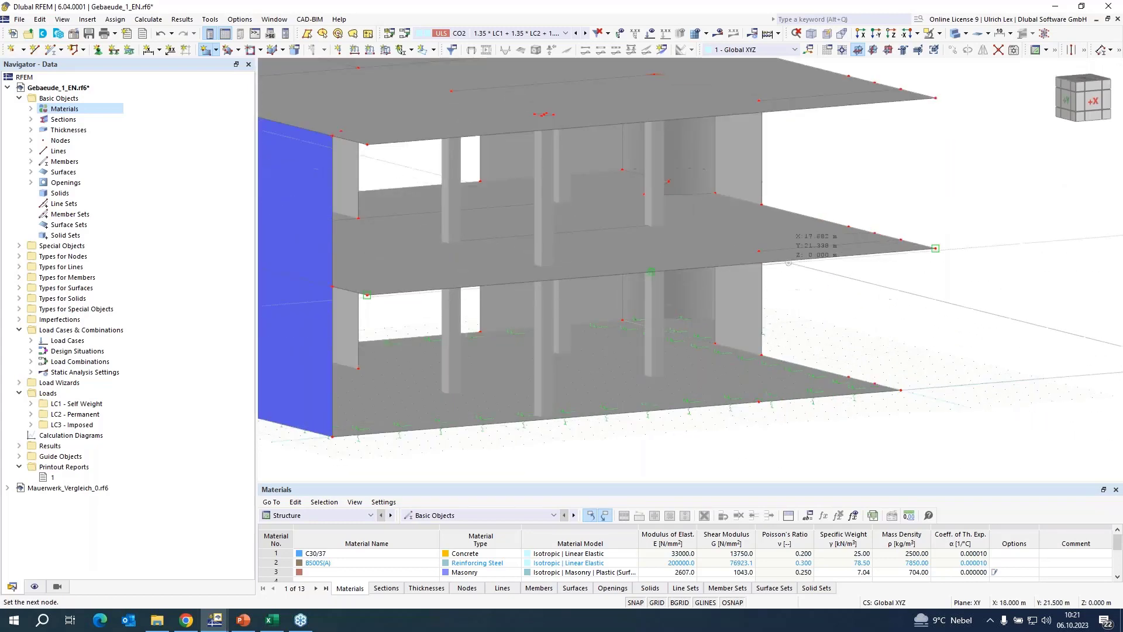
pyautogui.click(759, 402)
pyautogui.click(901, 251)
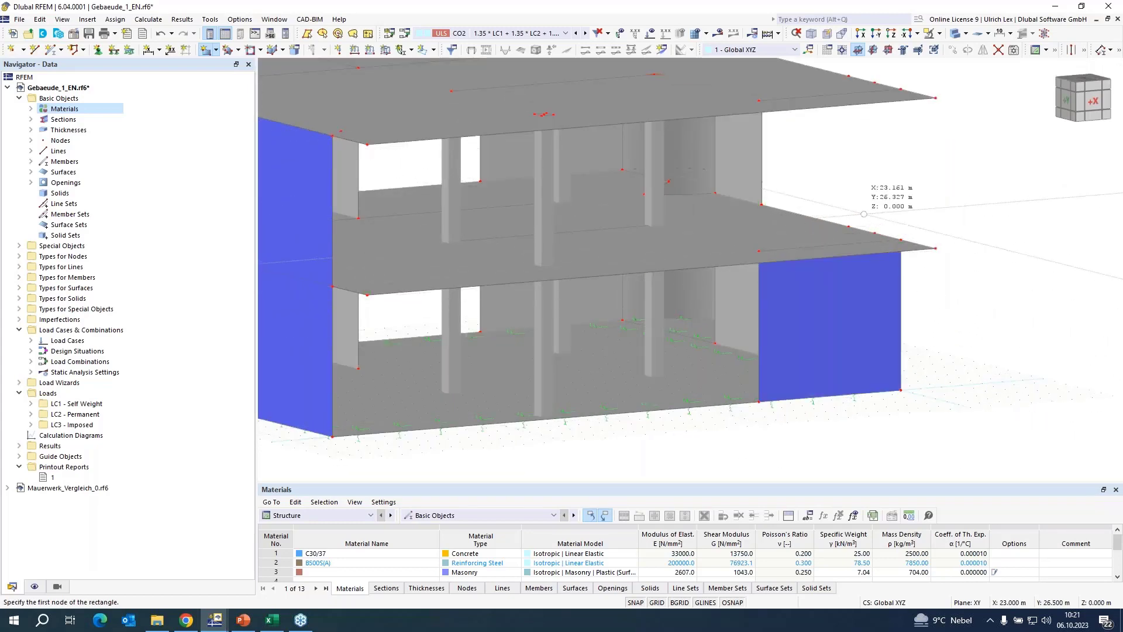
# - Draw the upper-storey masonry wall in the facade's last bay and rectangular masonry walls on both storeys around the adjacent corner
pyautogui.click(901, 239)
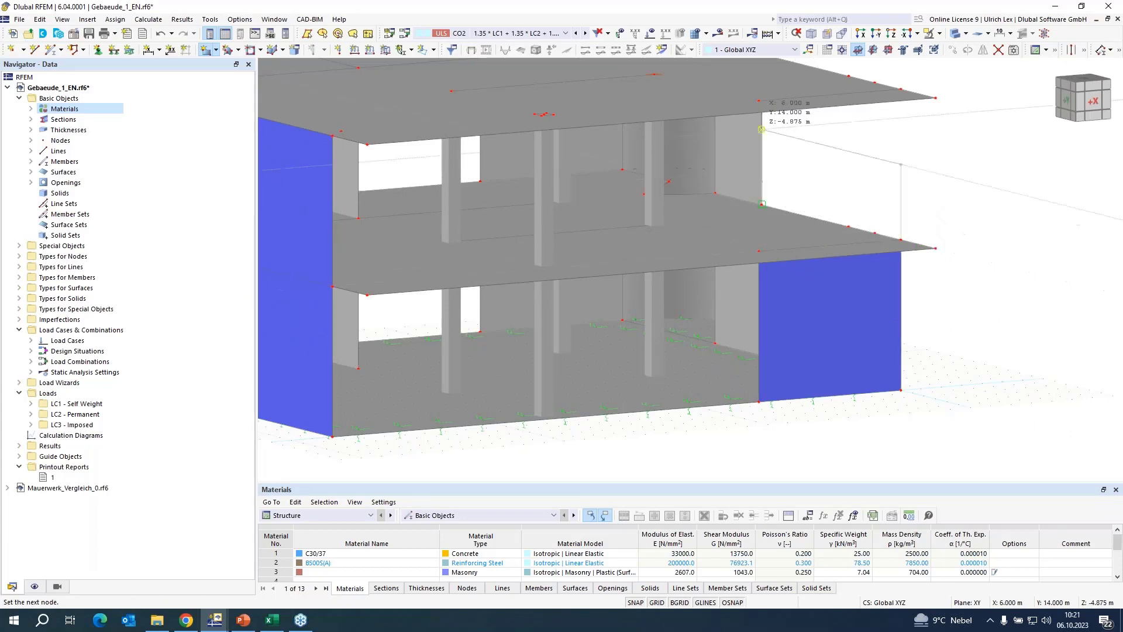
pyautogui.click(758, 101)
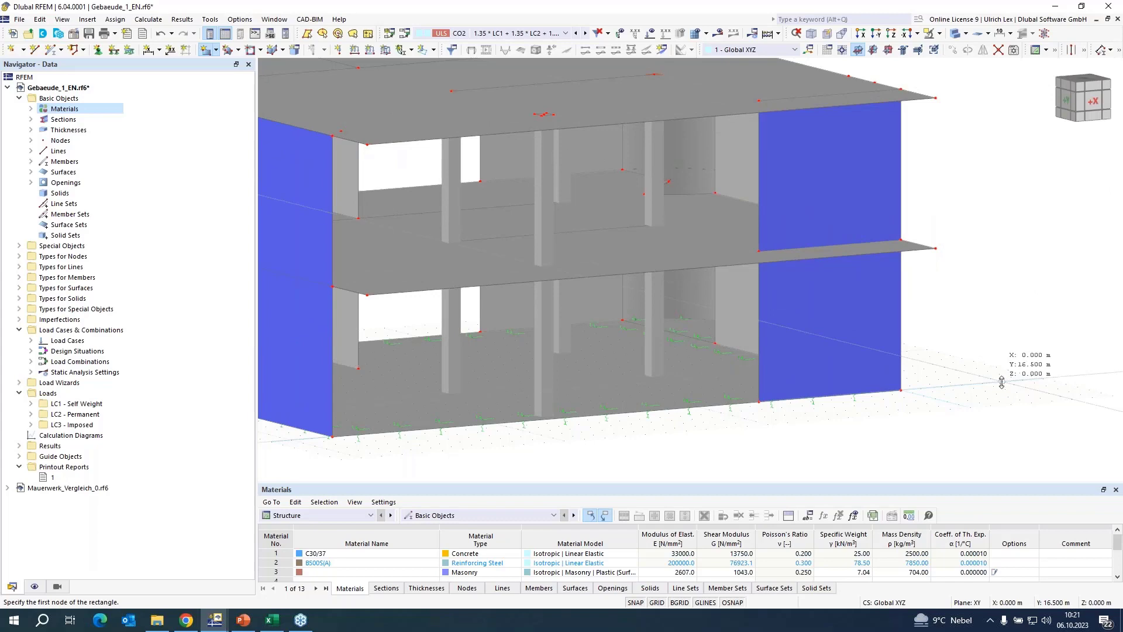
pyautogui.keyDown('ctrl'); pyautogui.moveTo(1002, 381); pyautogui.dragTo(712, 407, button='middle'); pyautogui.keyUp('ctrl')
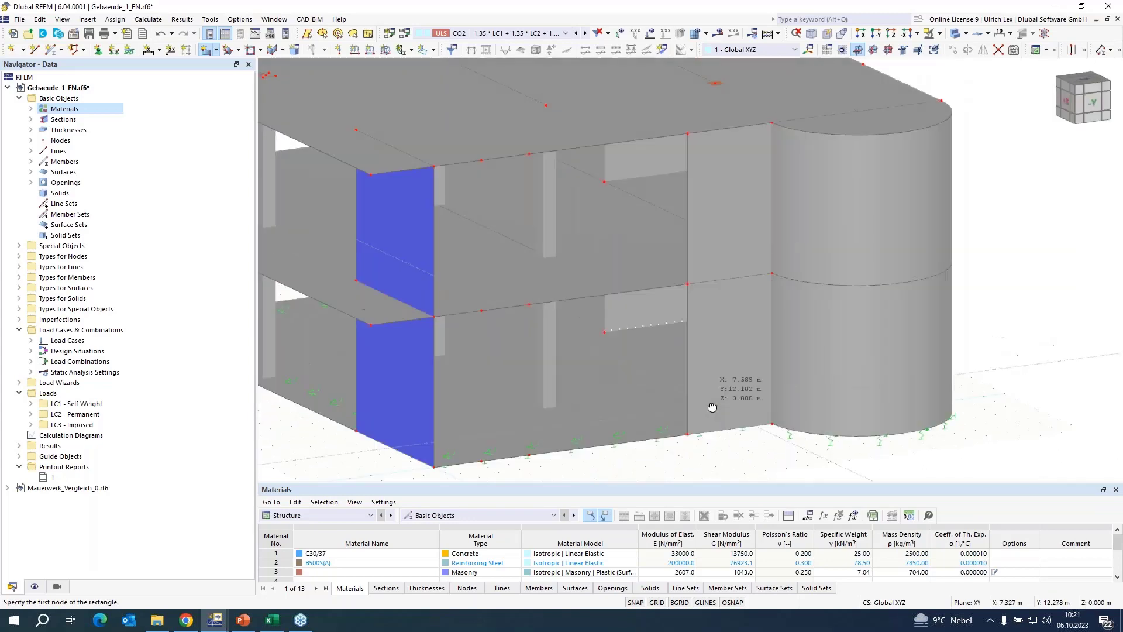
pyautogui.click(522, 455)
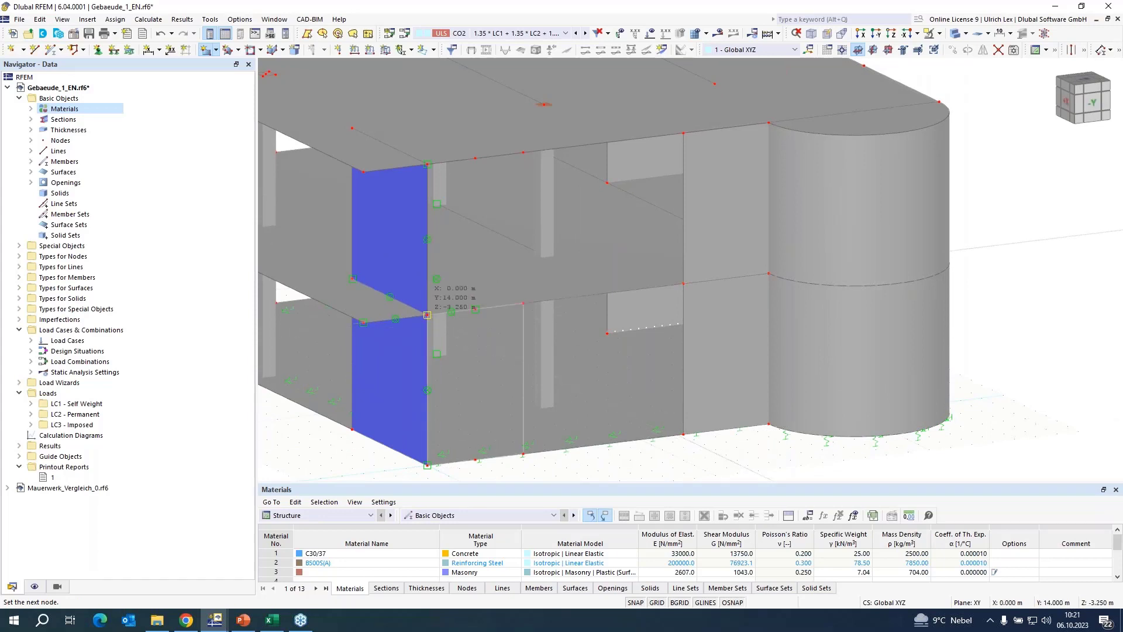
pyautogui.click(427, 315)
pyautogui.click(523, 303)
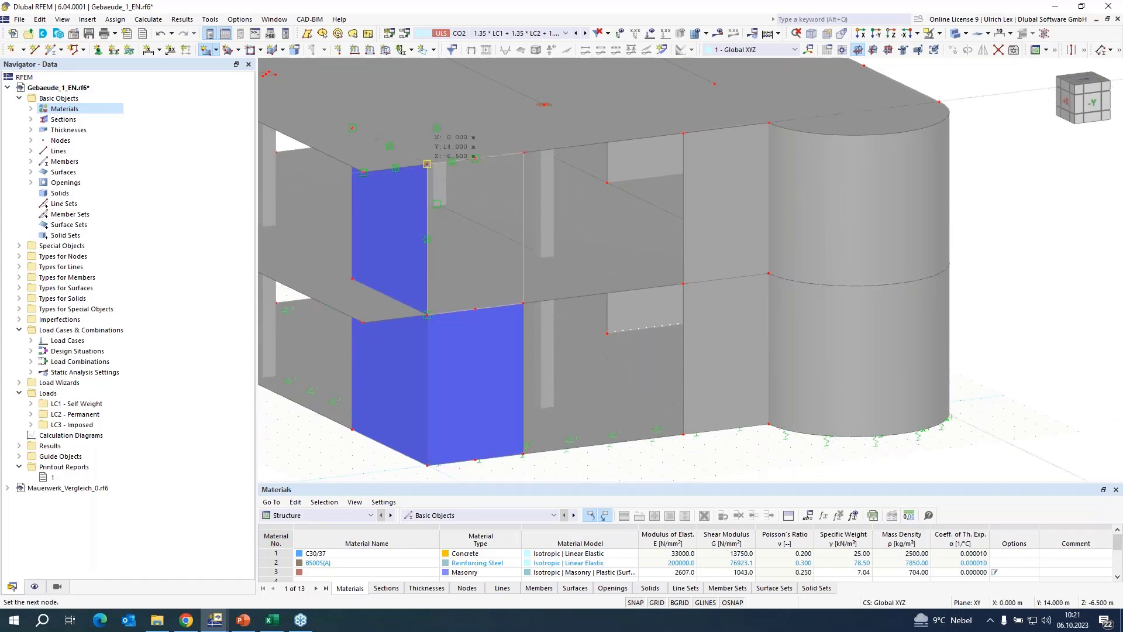
pyautogui.click(427, 164)
pyautogui.scroll(-5, 679, 221)
pyautogui.press('Escape')
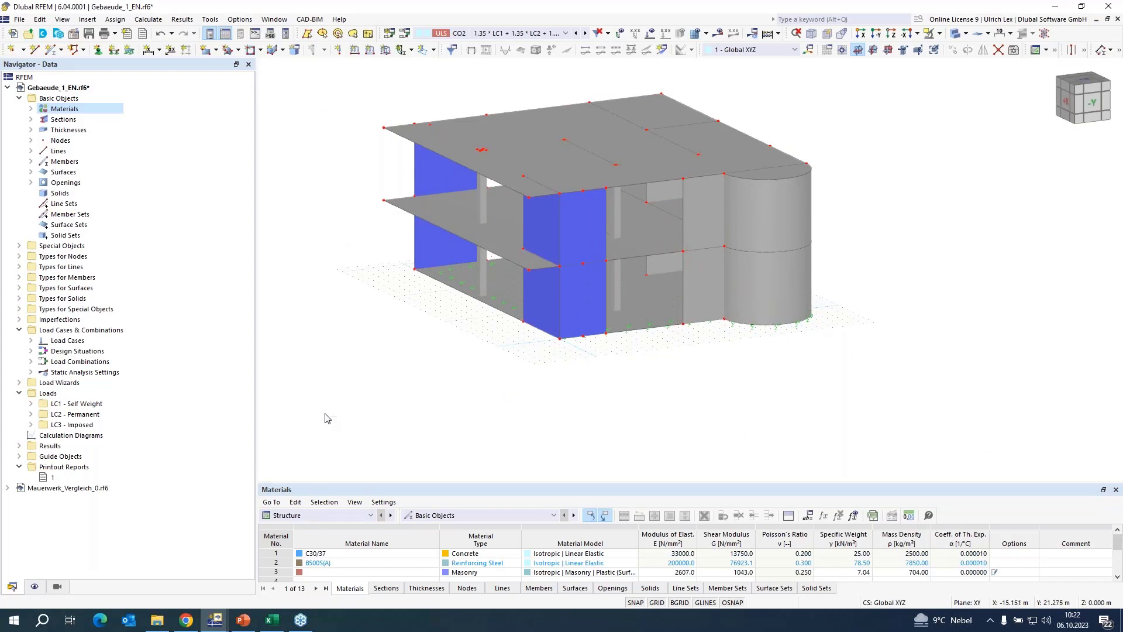
# - Go through load cases LC1 Self Weight and LC2 Permanent to LC3 Imposed and display its loads on the model
pyautogui.keyDown('ctrl'); pyautogui.moveTo(329, 417); pyautogui.dragTo(651, 424, button='middle'); pyautogui.keyUp('ctrl')
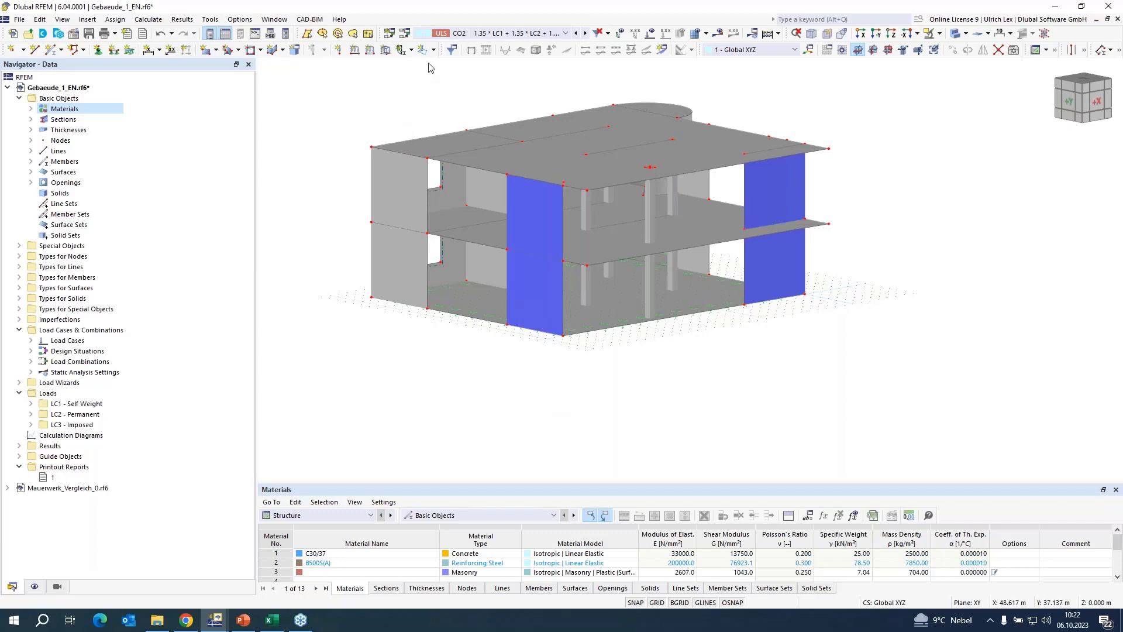
pyautogui.click(497, 38)
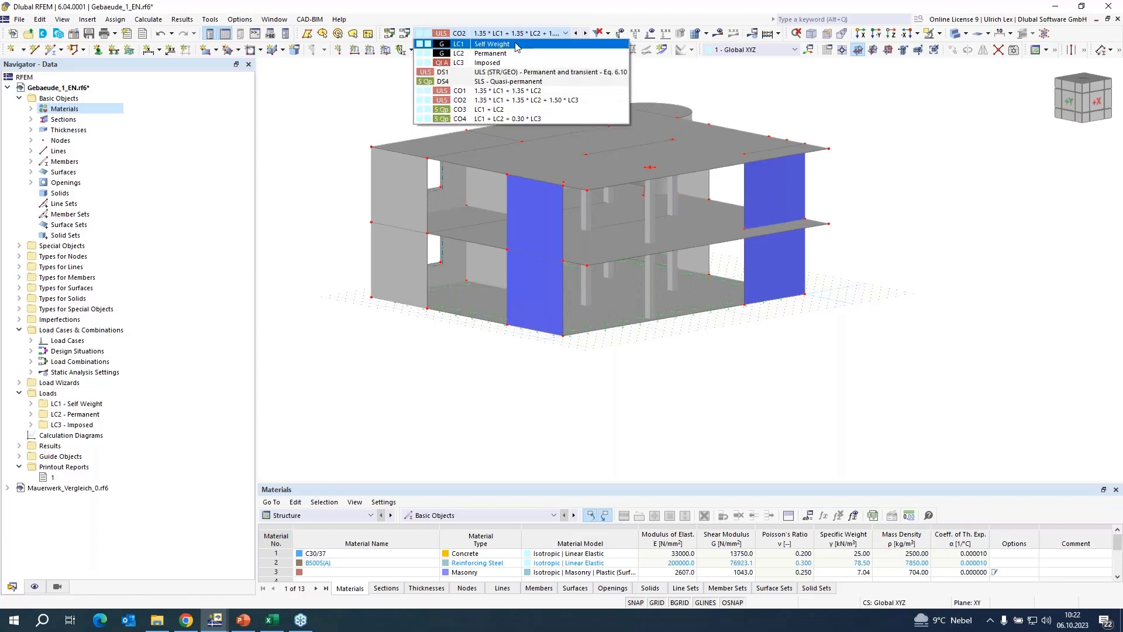
pyautogui.click(507, 44)
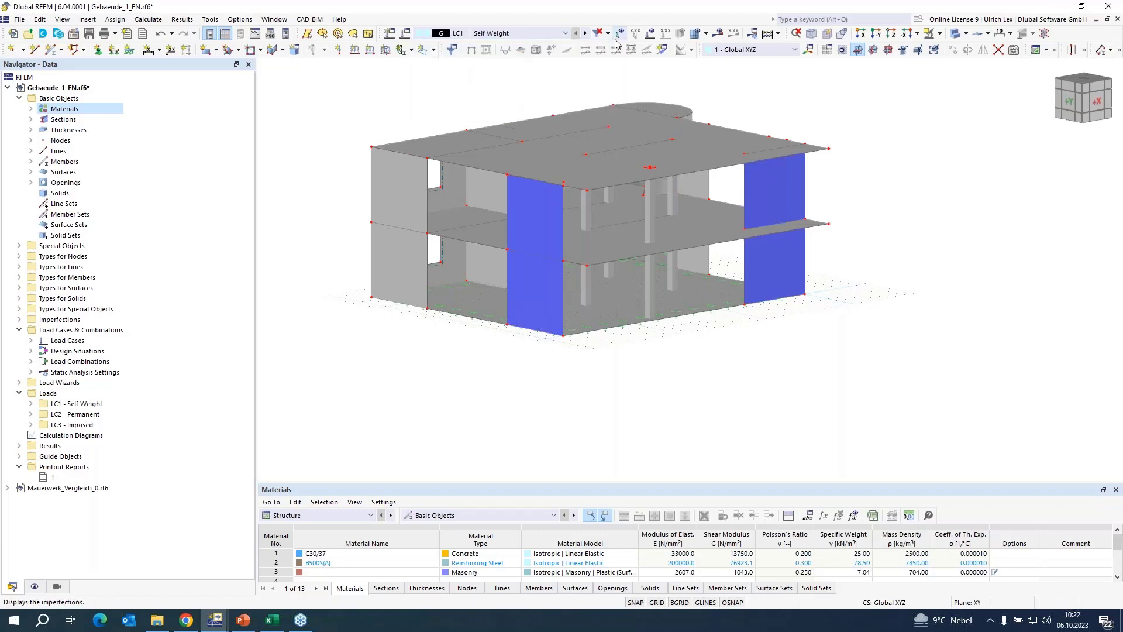
pyautogui.click(584, 34)
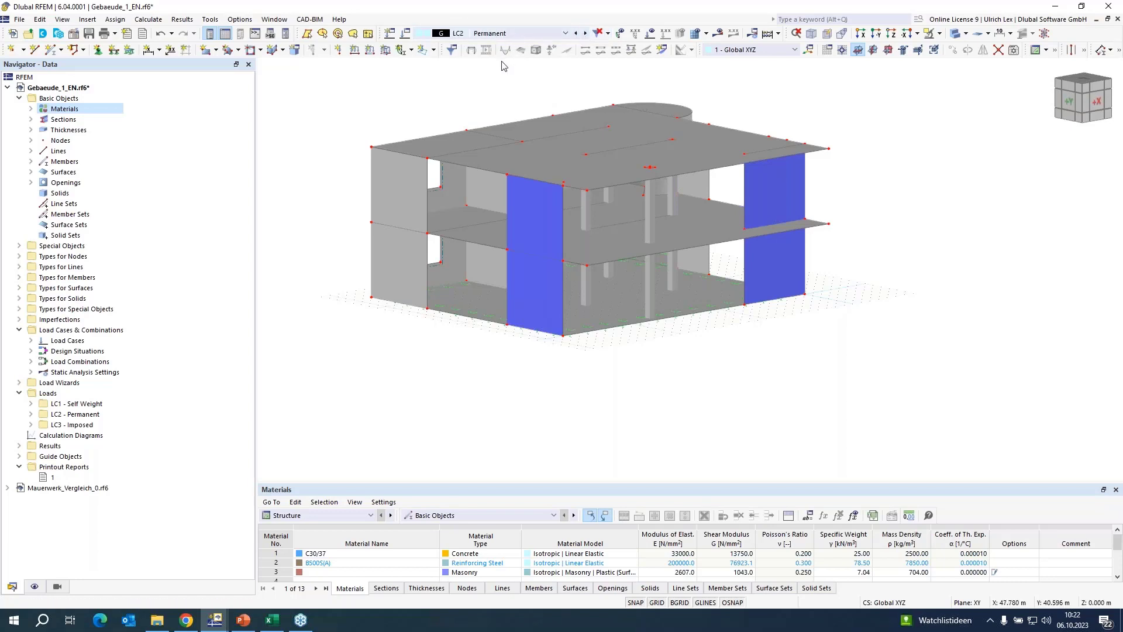
pyautogui.click(585, 34)
pyautogui.click(649, 33)
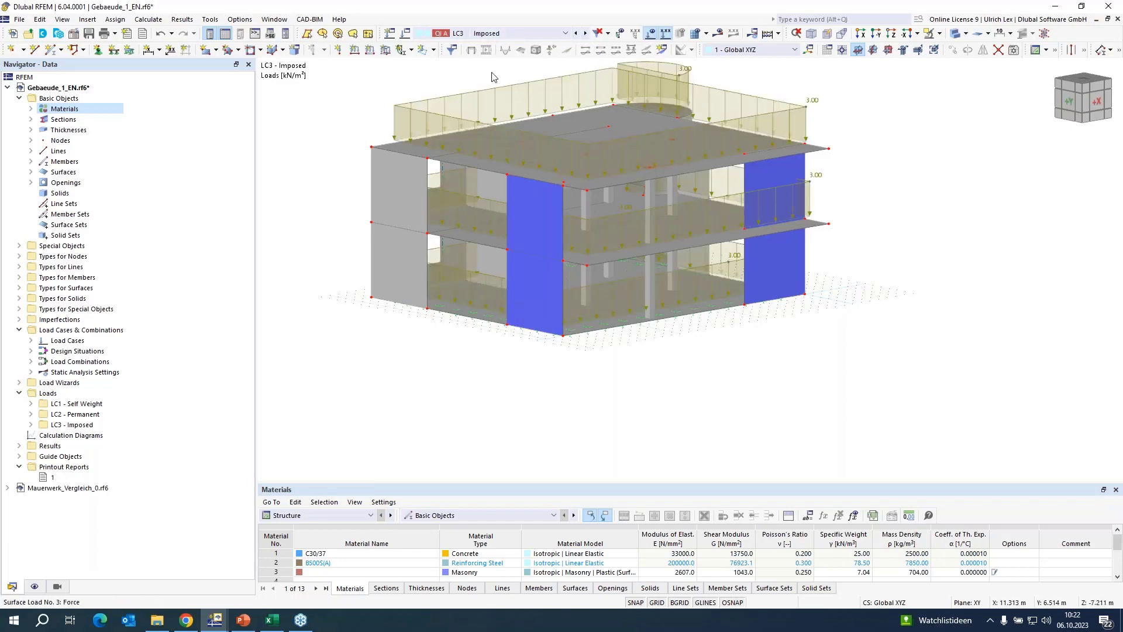
# - View the loads of combination CO2 (1.35 * LC1 + 1.35 * LC2 + 1.50 * LC3) on the model, and hide the load display
pyautogui.click(527, 34)
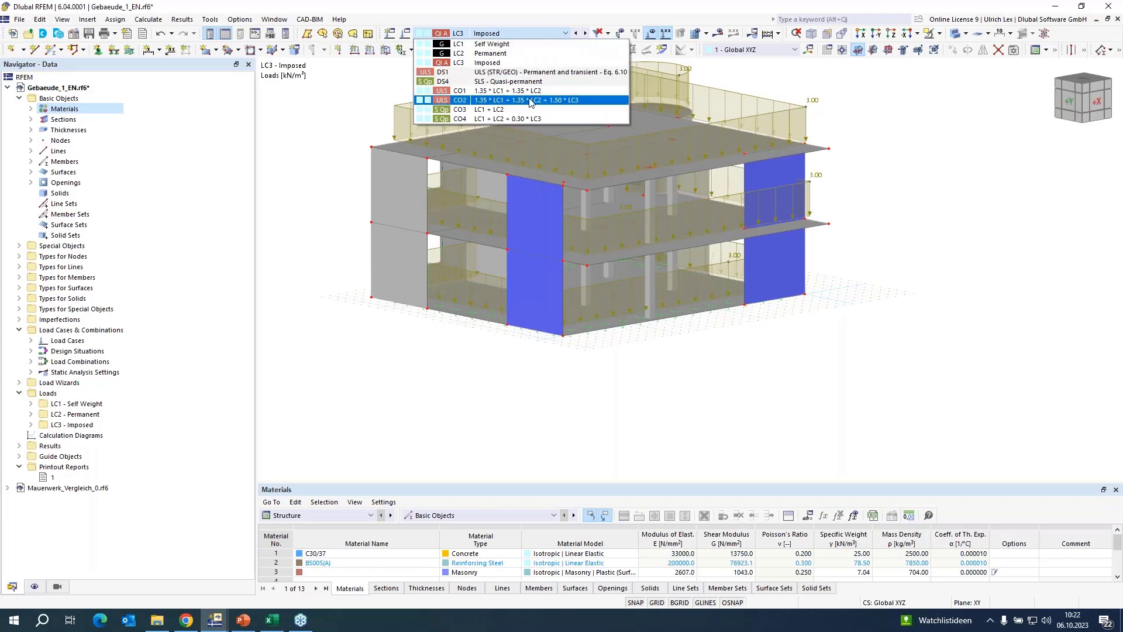
pyautogui.click(530, 101)
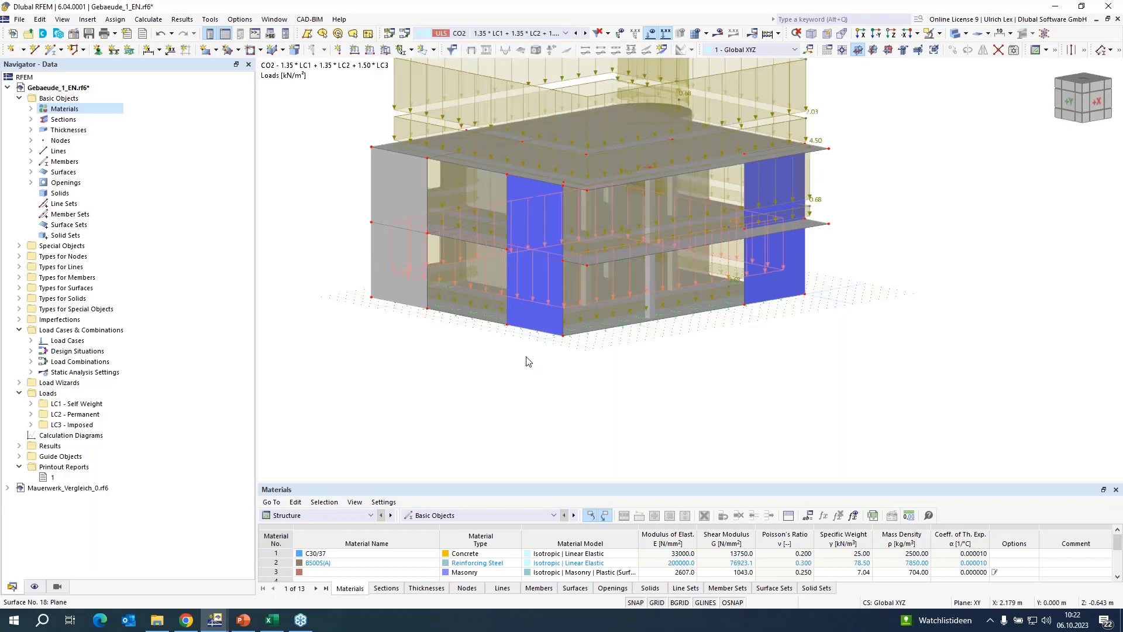
pyautogui.scroll(-2, 537, 460)
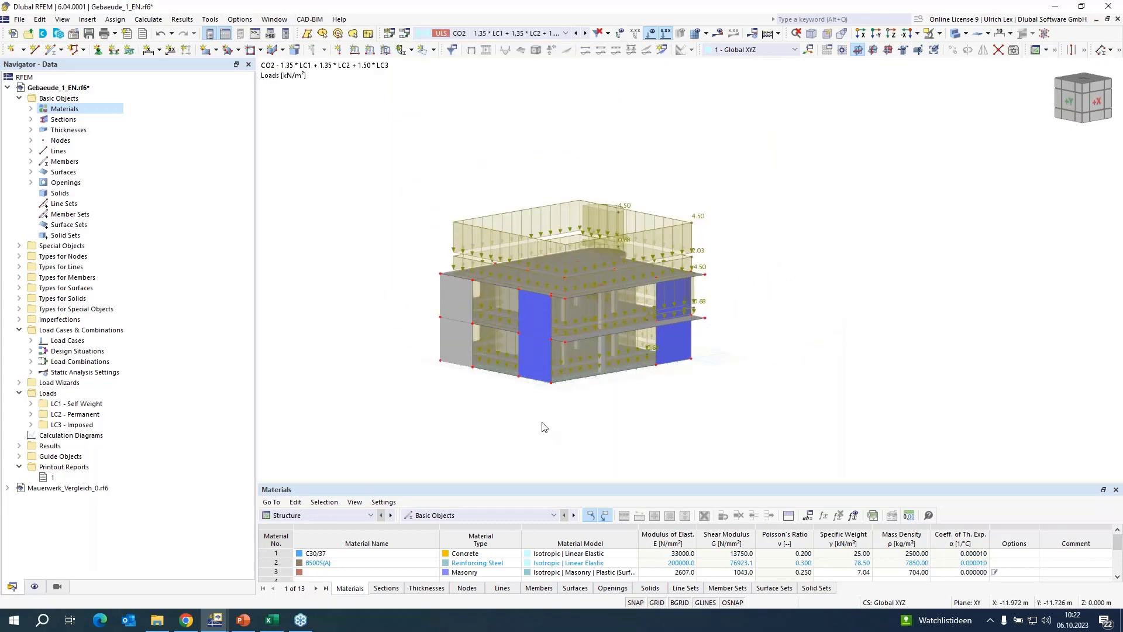
pyautogui.scroll(2, 539, 429)
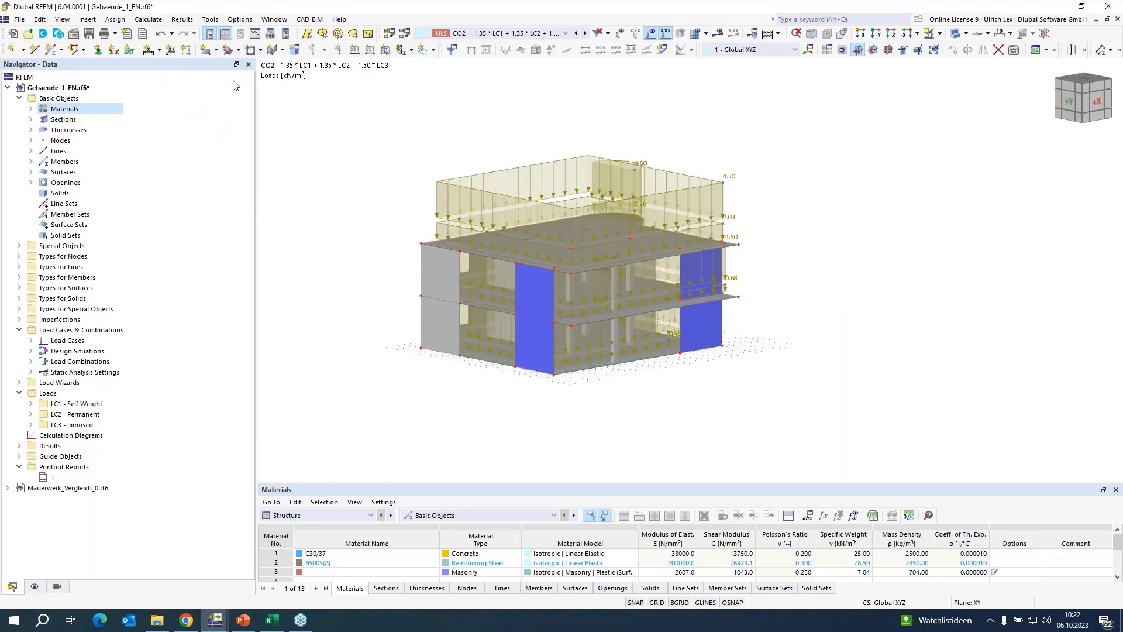
pyautogui.click(628, 35)
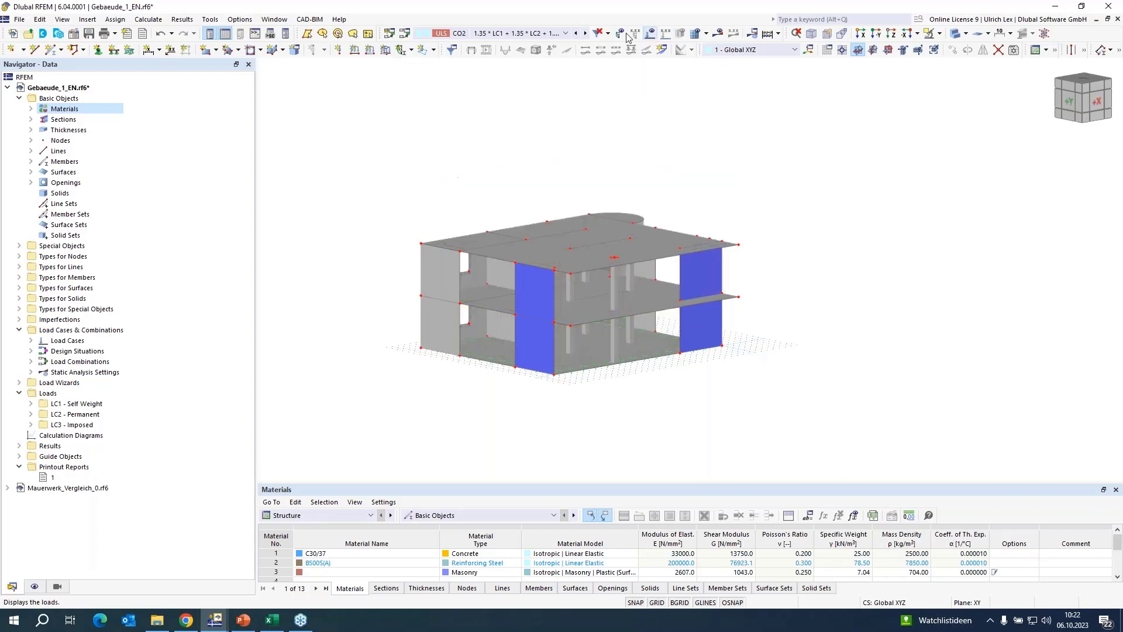
# - Examine the general mesh settings for the target finite element length and close them without changes
pyautogui.click(153, 20)
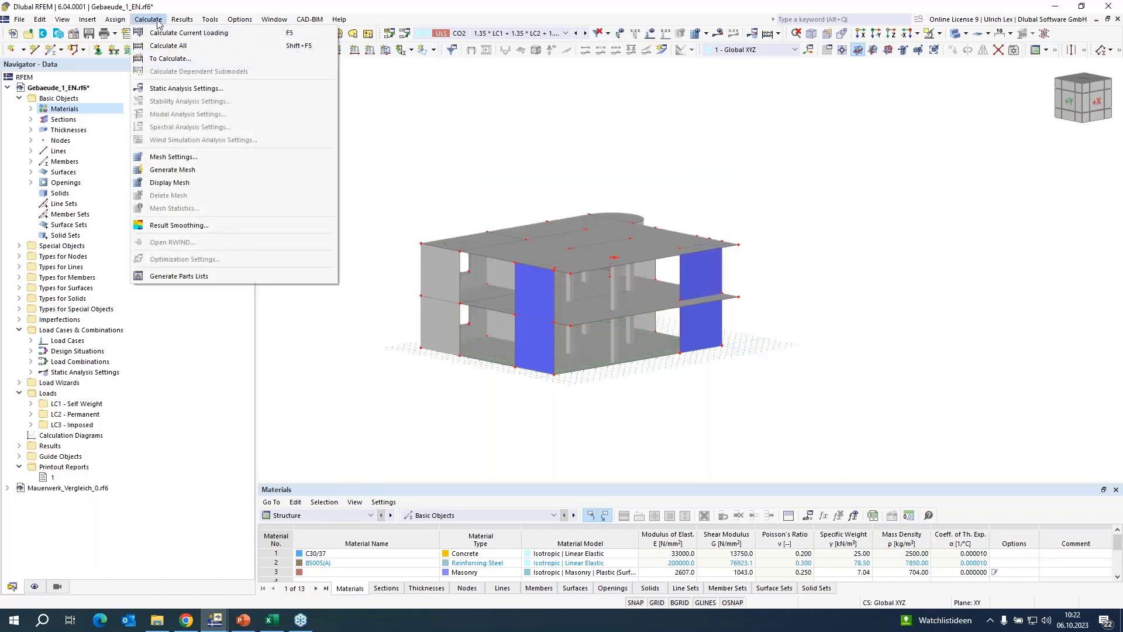
pyautogui.click(175, 157)
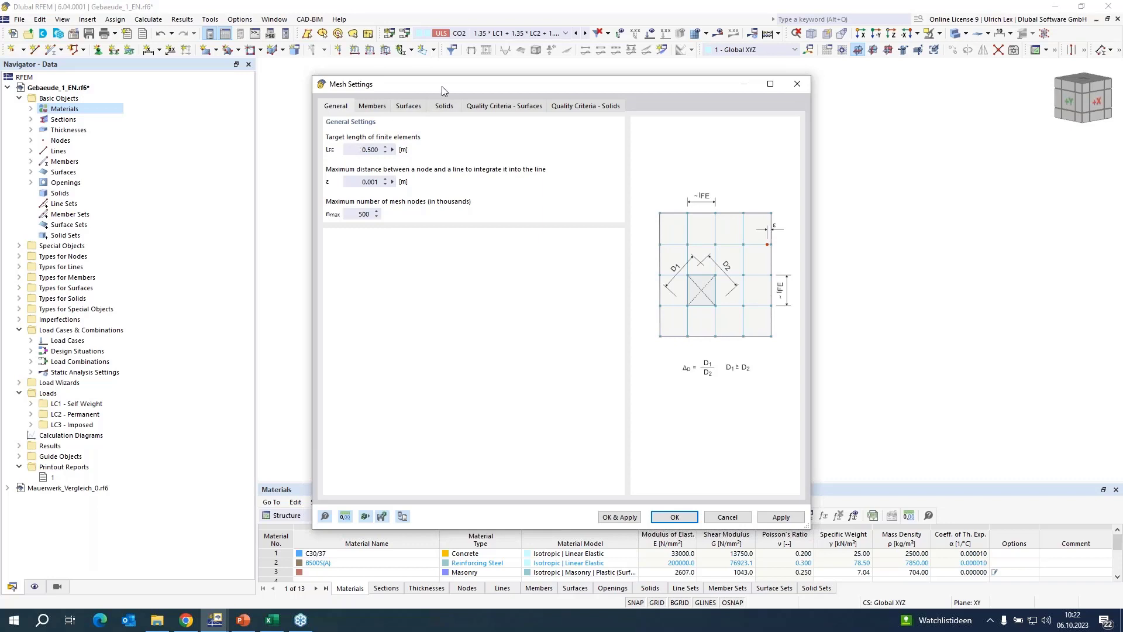
pyautogui.moveTo(444, 90); pyautogui.dragTo(471, 86)
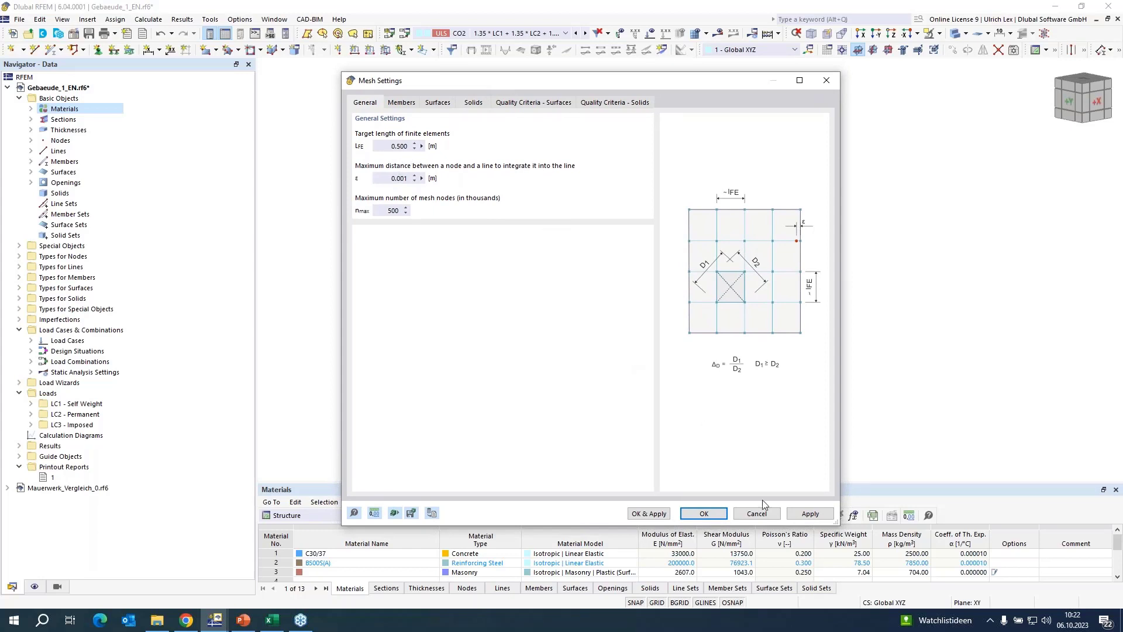
pyautogui.click(752, 514)
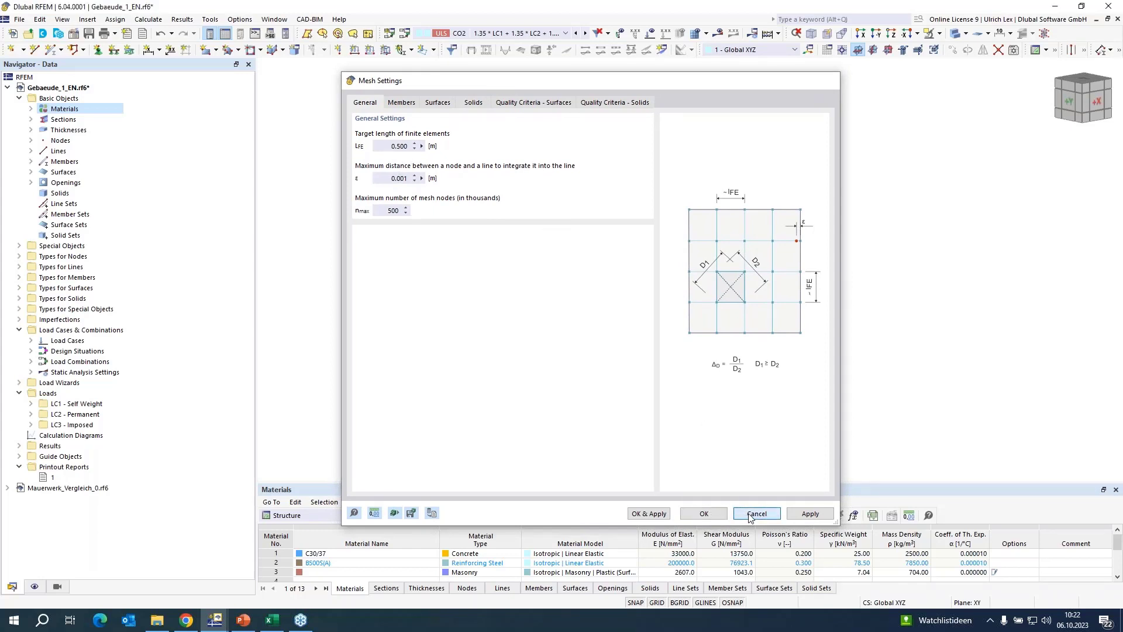
# - Create a new surface mesh refinement with a target FE length of 0.25 m
pyautogui.click(18, 288)
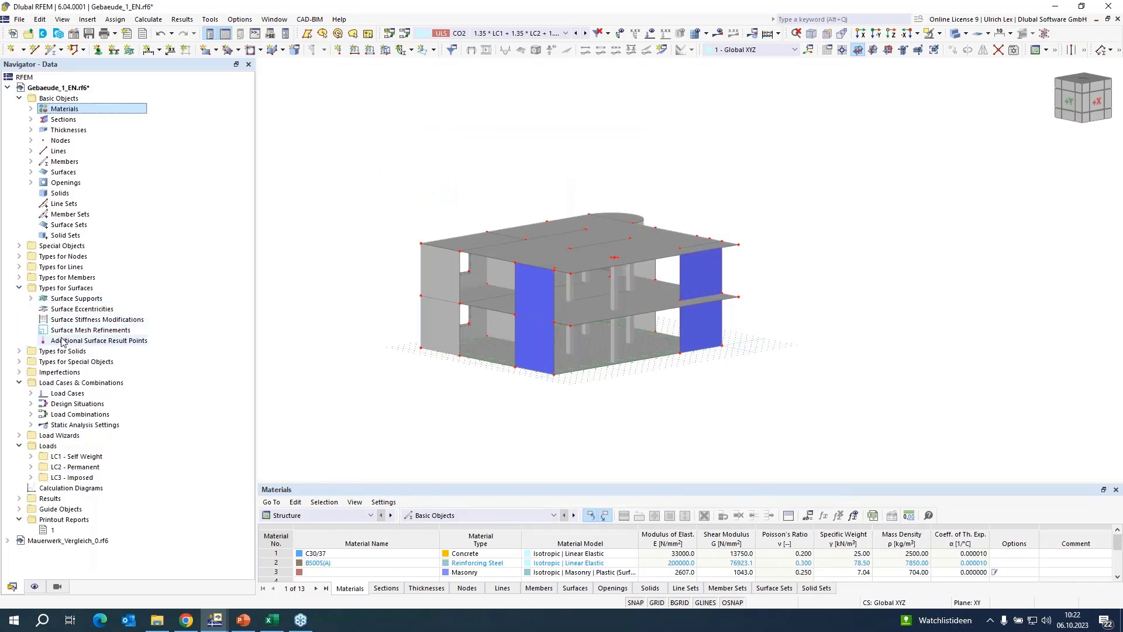
pyautogui.click(77, 331)
pyautogui.rightClick(77, 333)
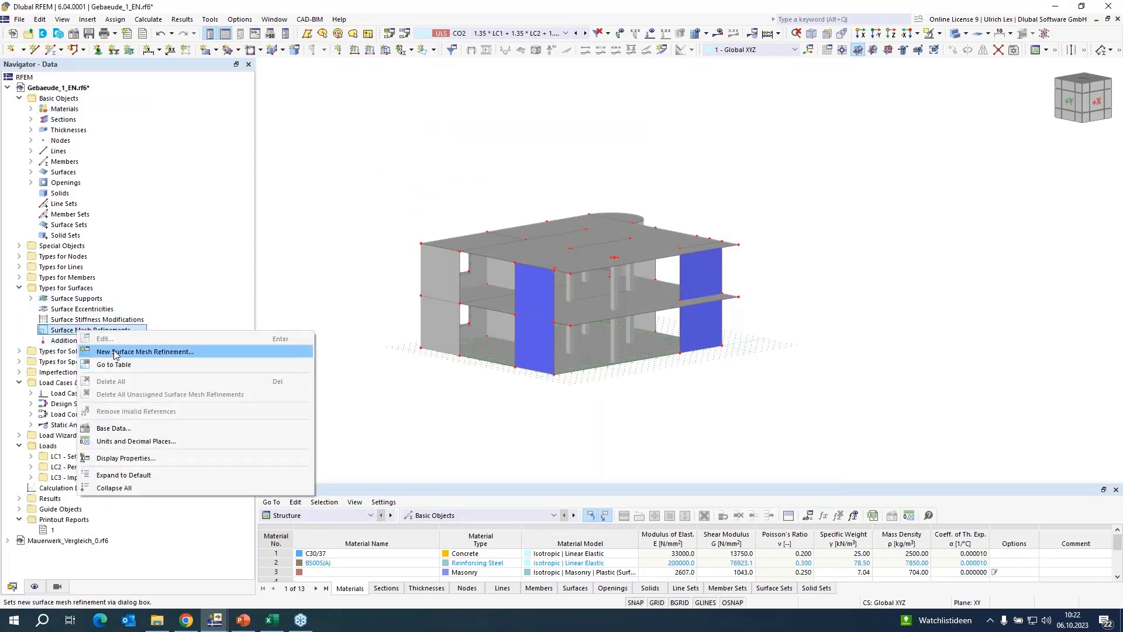
pyautogui.click(115, 350)
pyautogui.click(405, 205)
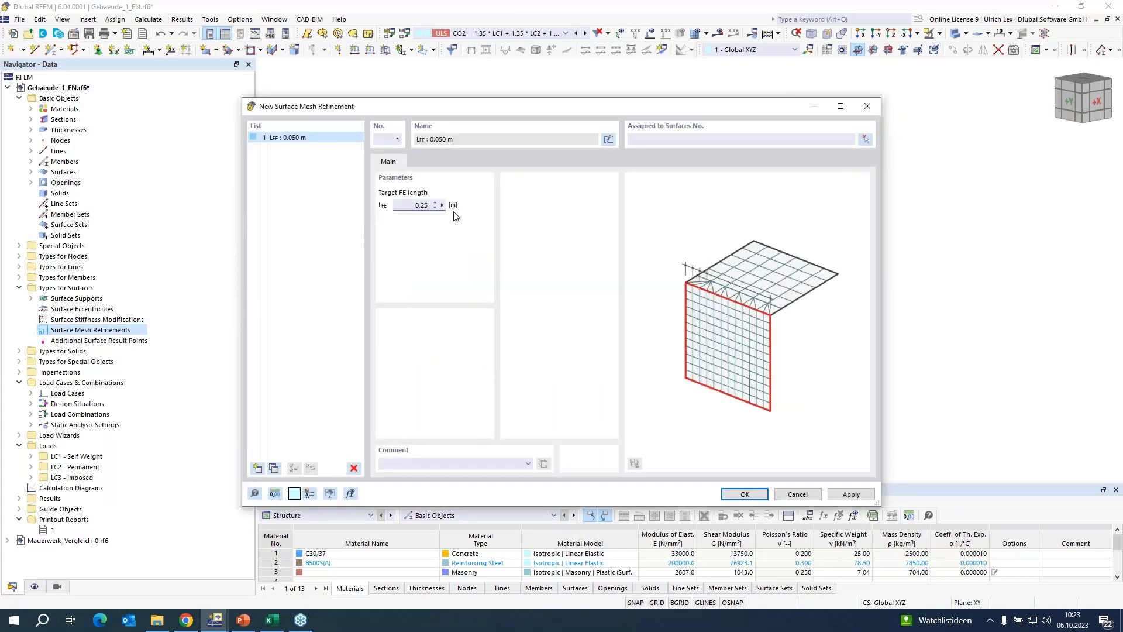
# - Assign the 0.250 m mesh refinement to all masonry wall surfaces on both storeys and accept it
pyautogui.click(865, 139)
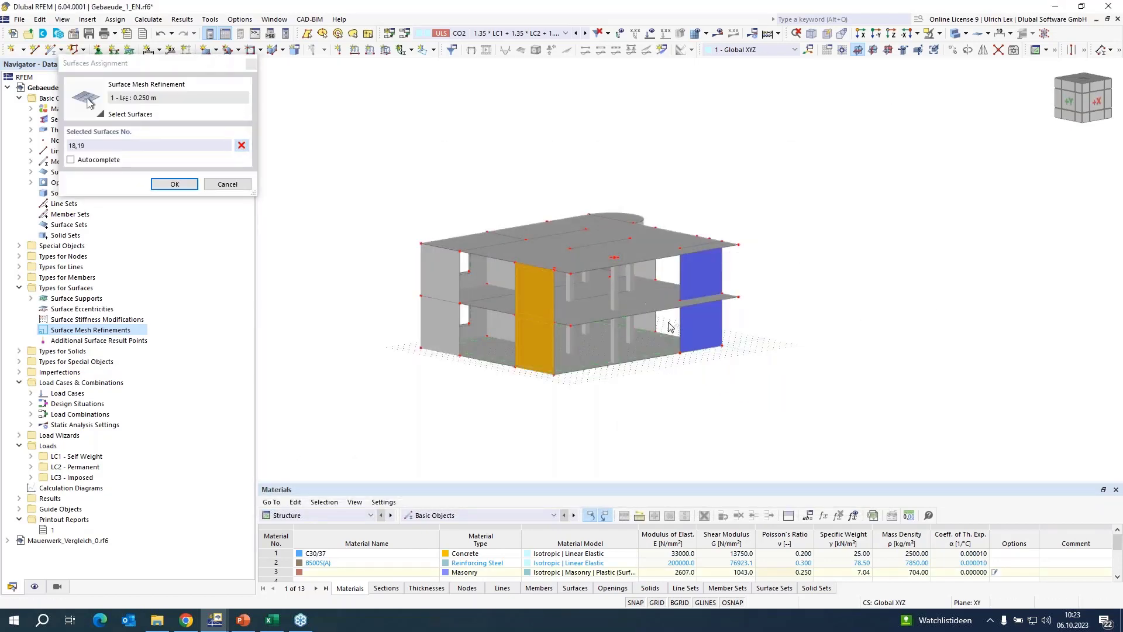
pyautogui.click(693, 307)
pyautogui.click(694, 287)
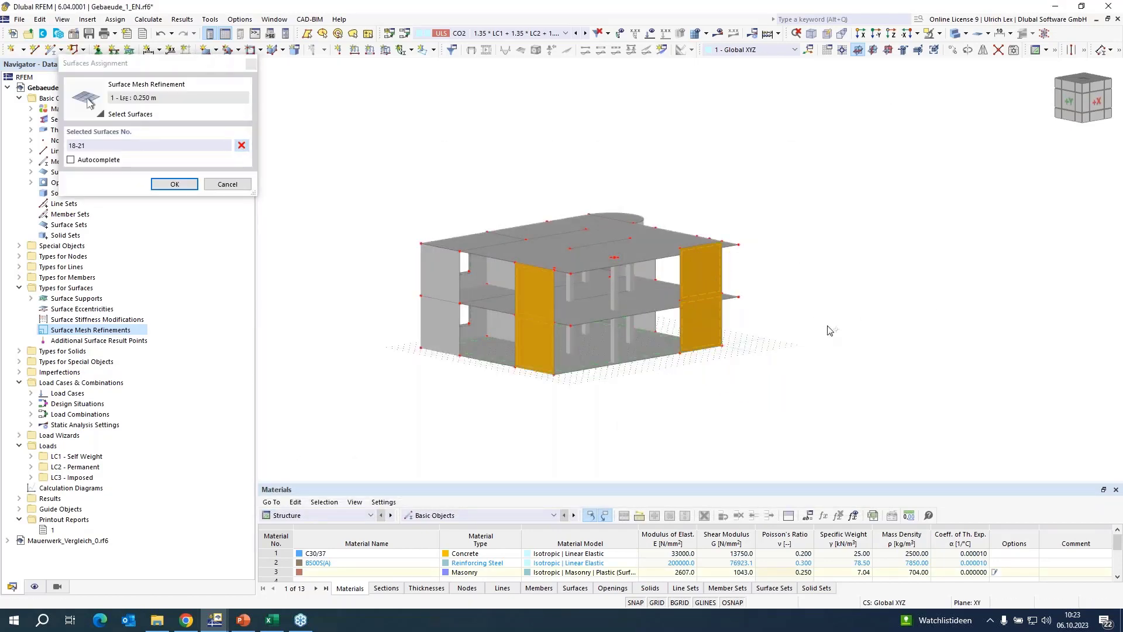
pyautogui.keyDown('ctrl'); pyautogui.moveTo(830, 330); pyautogui.dragTo(589, 335, button='middle'); pyautogui.keyUp('ctrl')
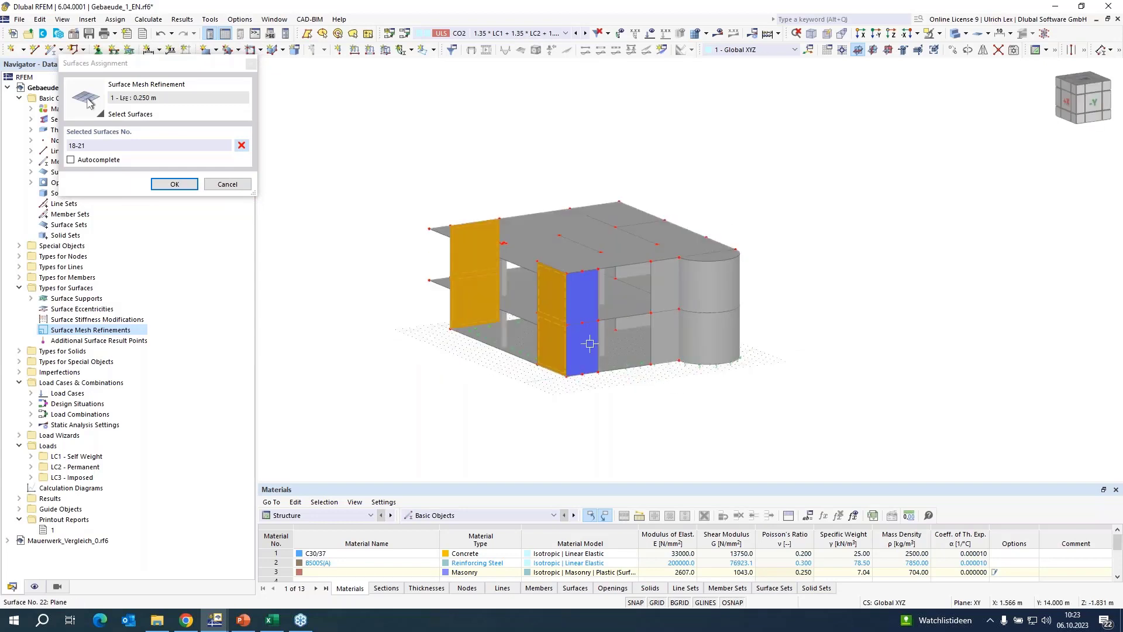
pyautogui.click(158, 185)
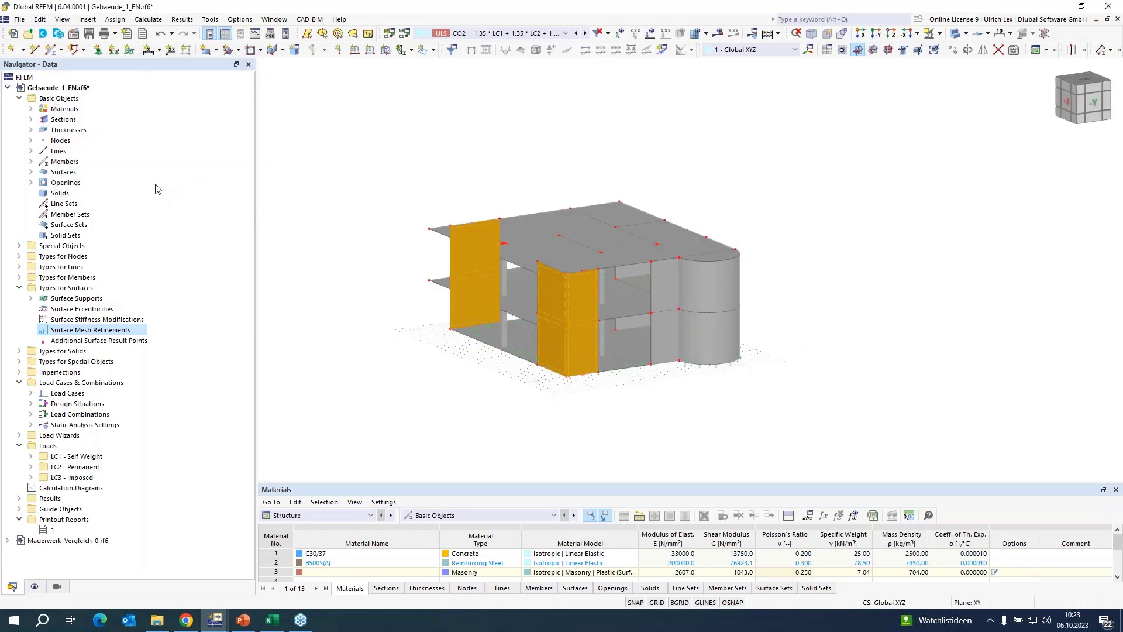
pyautogui.click(746, 495)
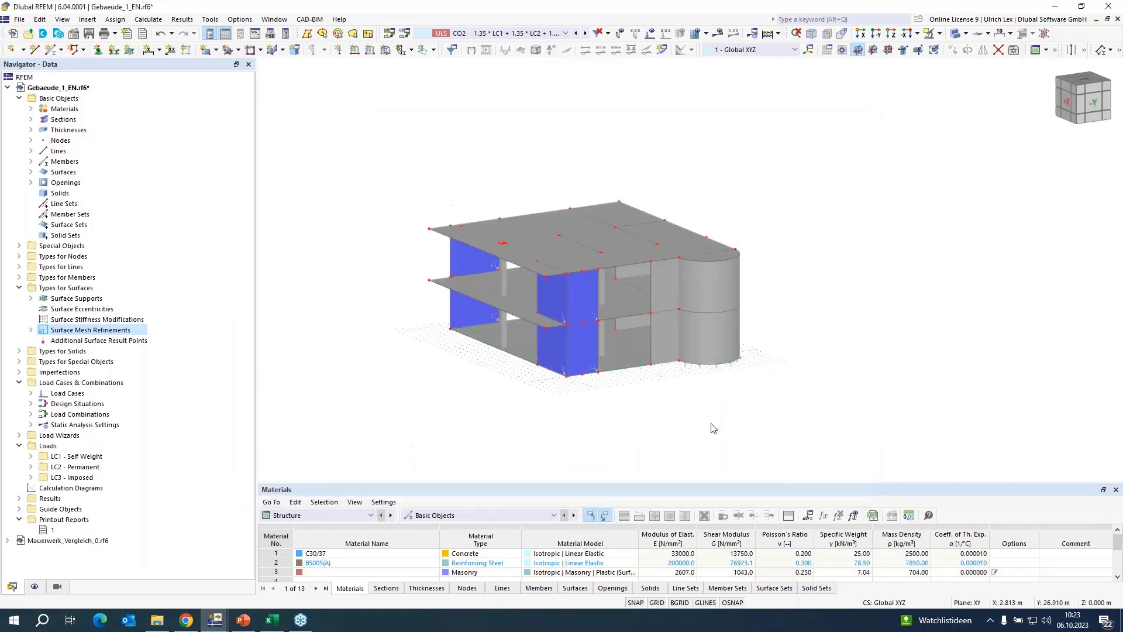
# - Calculate load combination CO2 and view the building's resulting global deformations
pyautogui.keyDown('ctrl'); pyautogui.moveTo(402, 391); pyautogui.dragTo(449, 383, button='middle'); pyautogui.keyUp('ctrl')
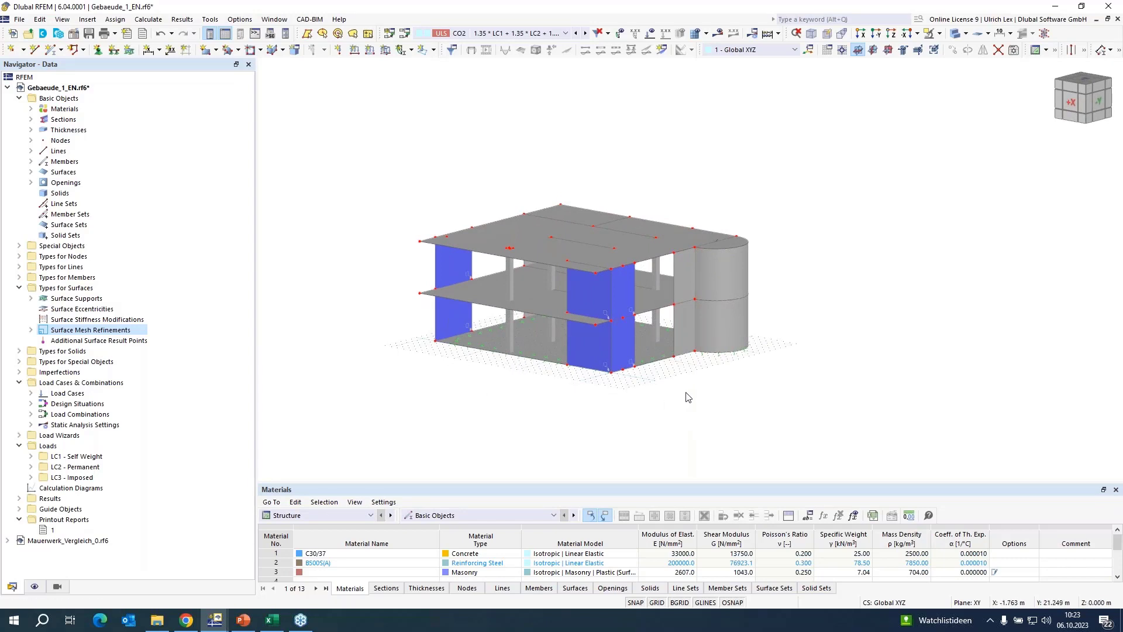
pyautogui.scroll(1, 685, 393)
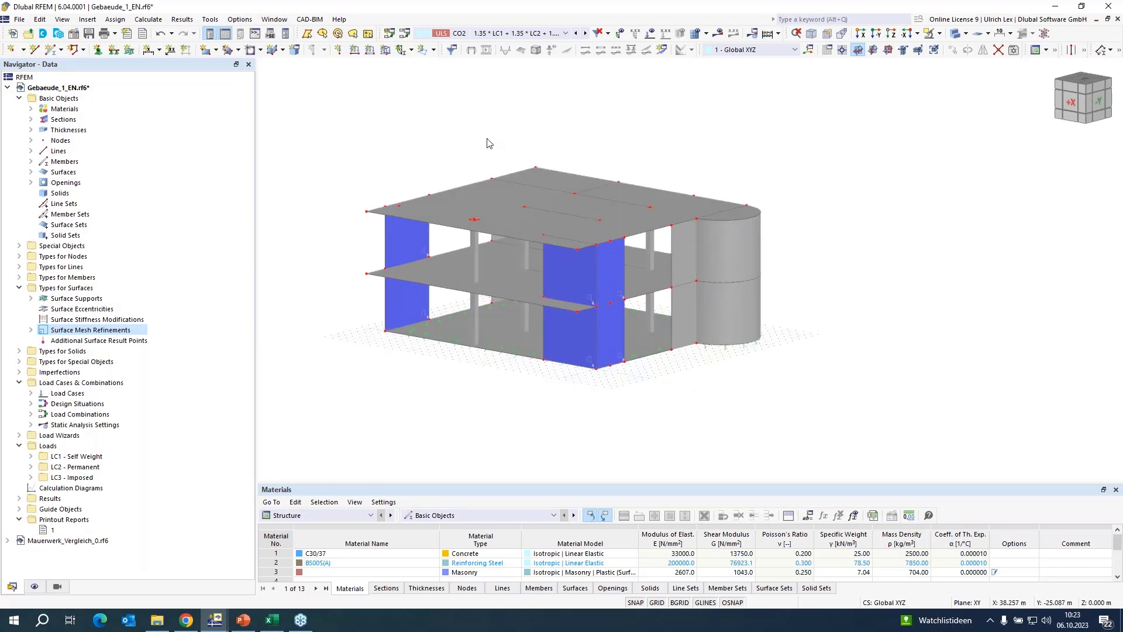
pyautogui.click(720, 37)
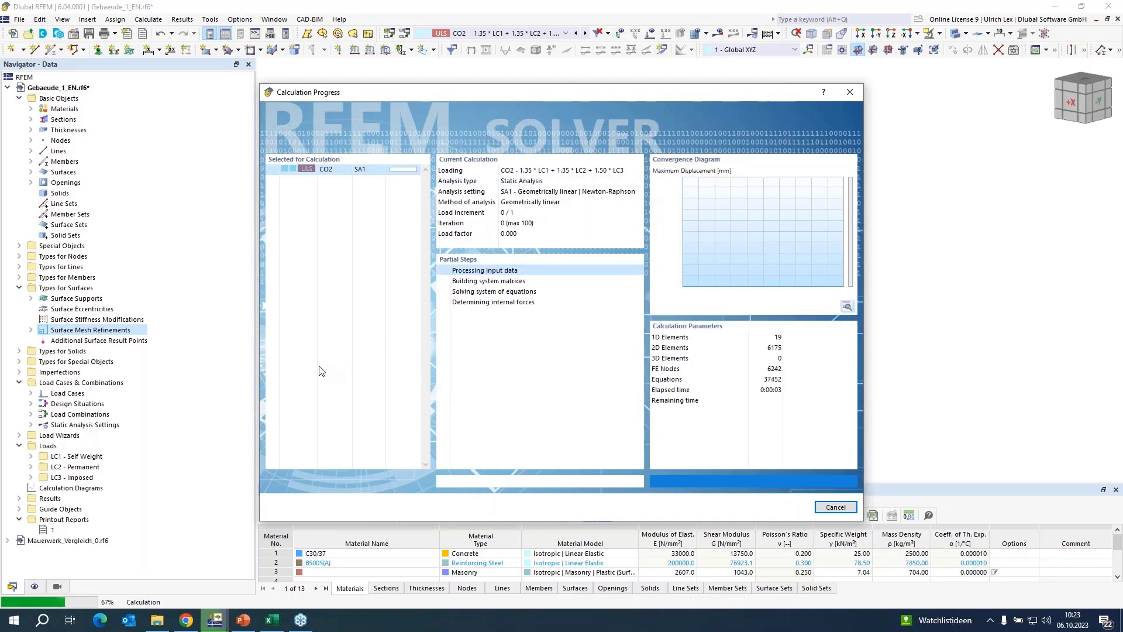
pyautogui.moveTo(633, 92); pyautogui.dragTo(719, 72)
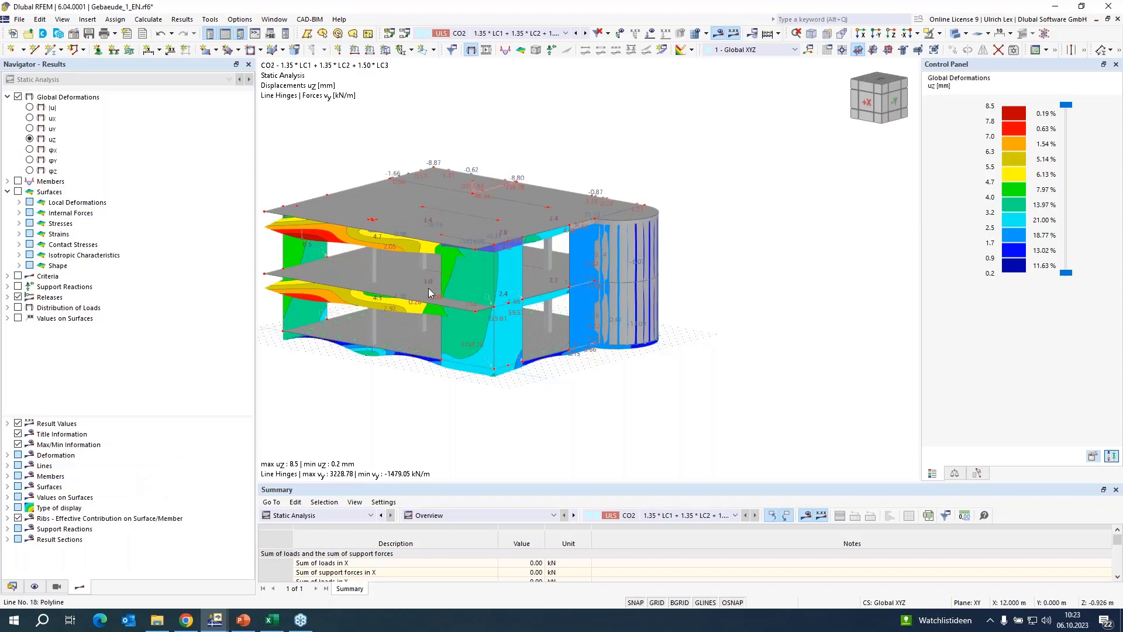
pyautogui.scroll(-1, 427, 289)
pyautogui.scroll(1, 426, 303)
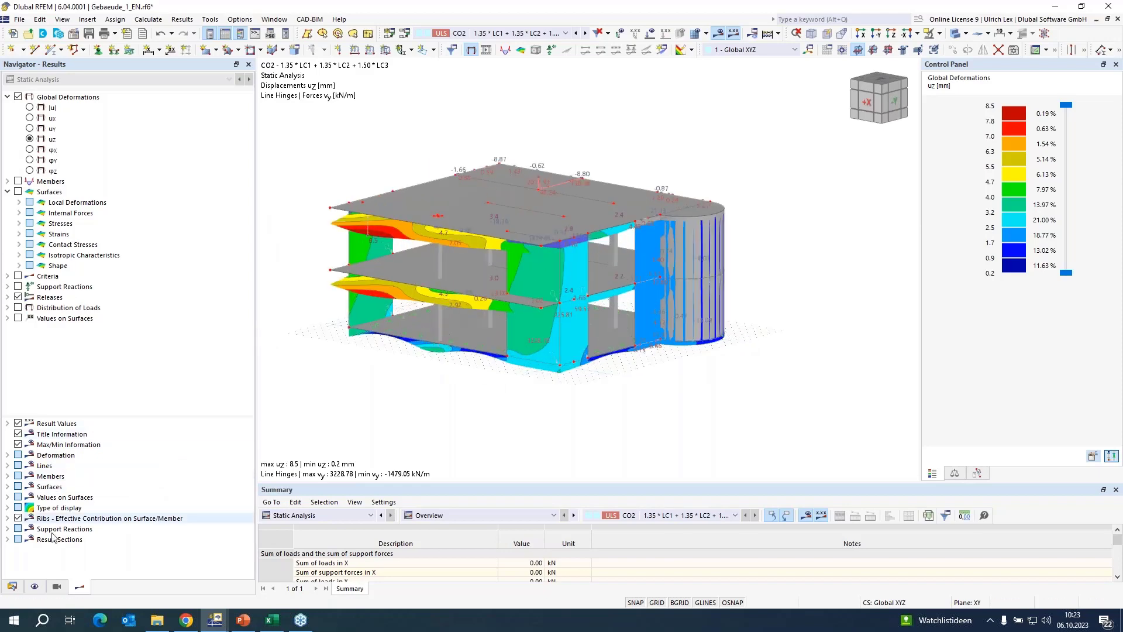
# - Open printout report 1 of the building model, look through it and close it
pyautogui.click(12, 587)
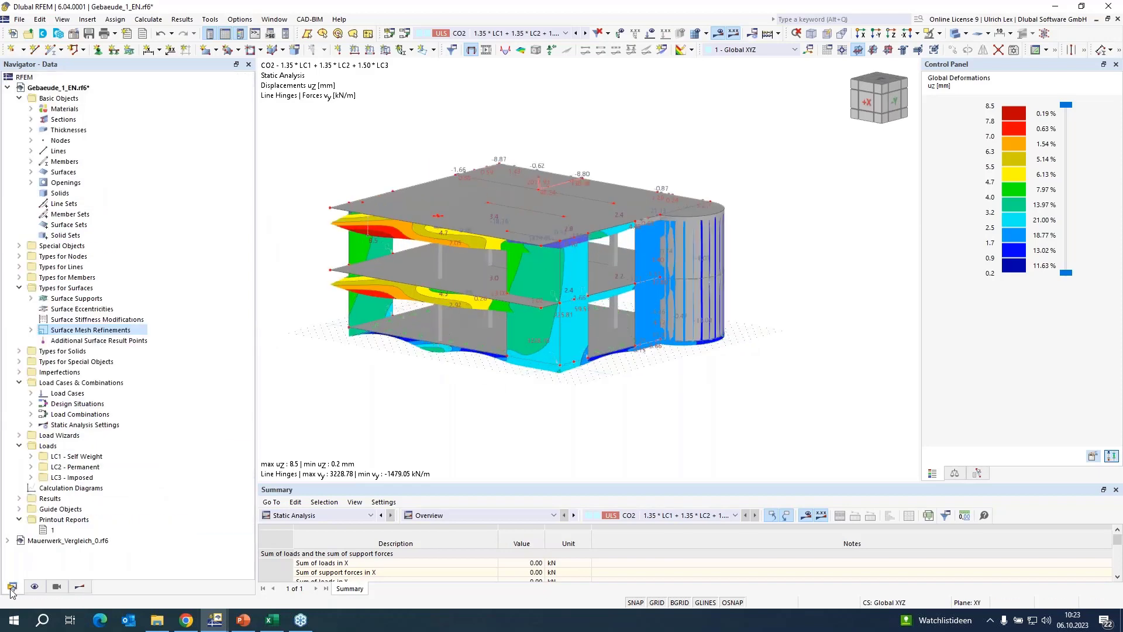
pyautogui.click(7, 540)
pyautogui.scroll(-5, 116, 488)
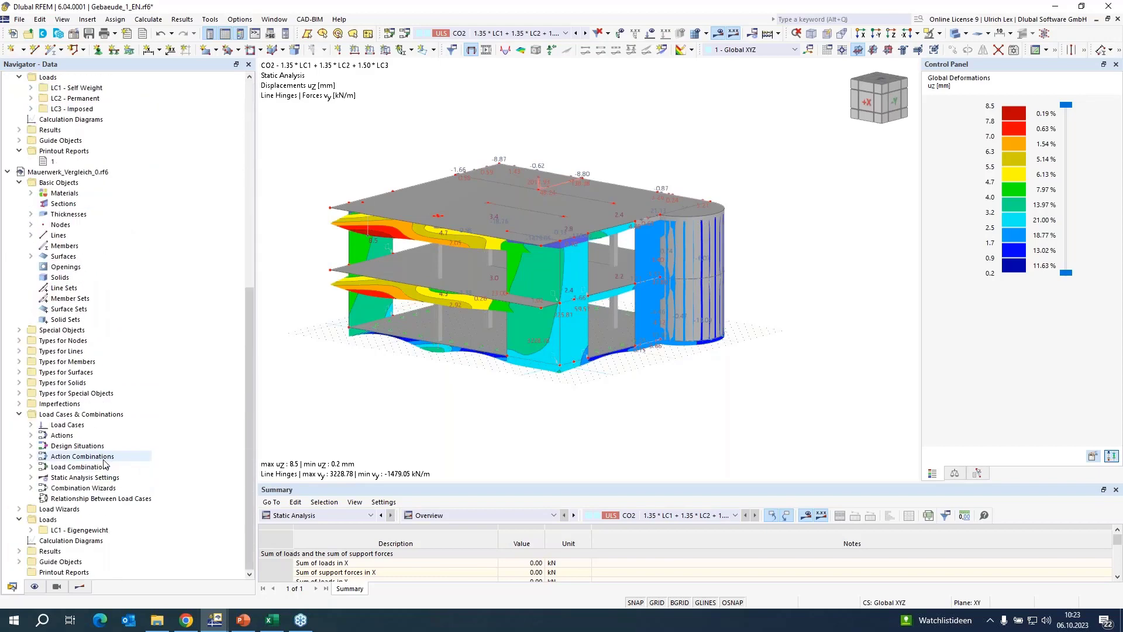
pyautogui.click(7, 393)
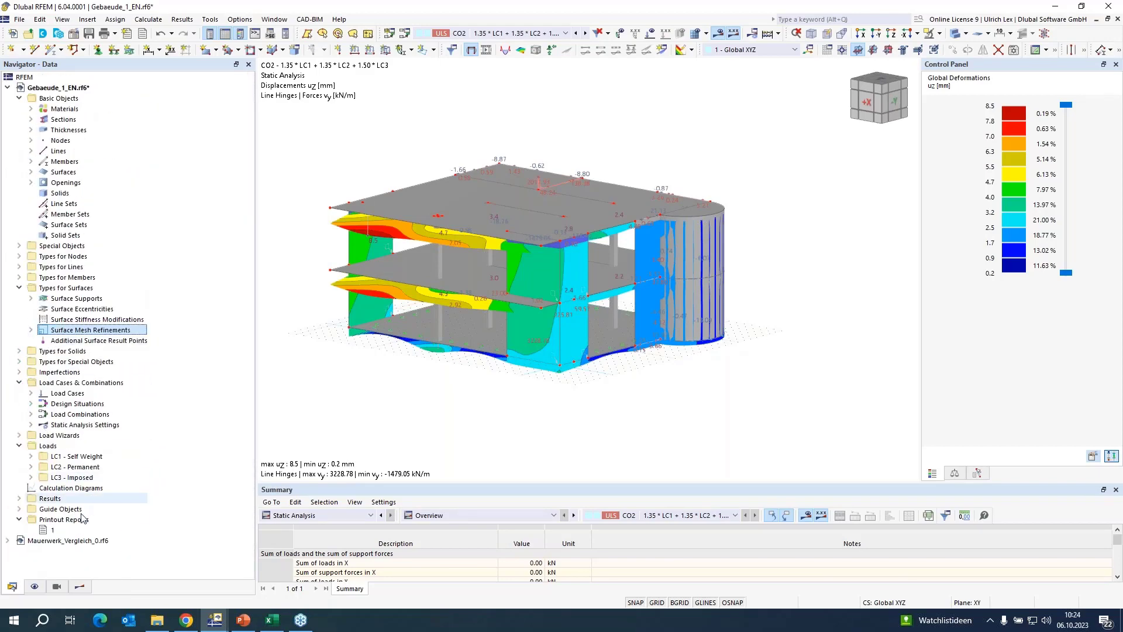
pyautogui.click(51, 530)
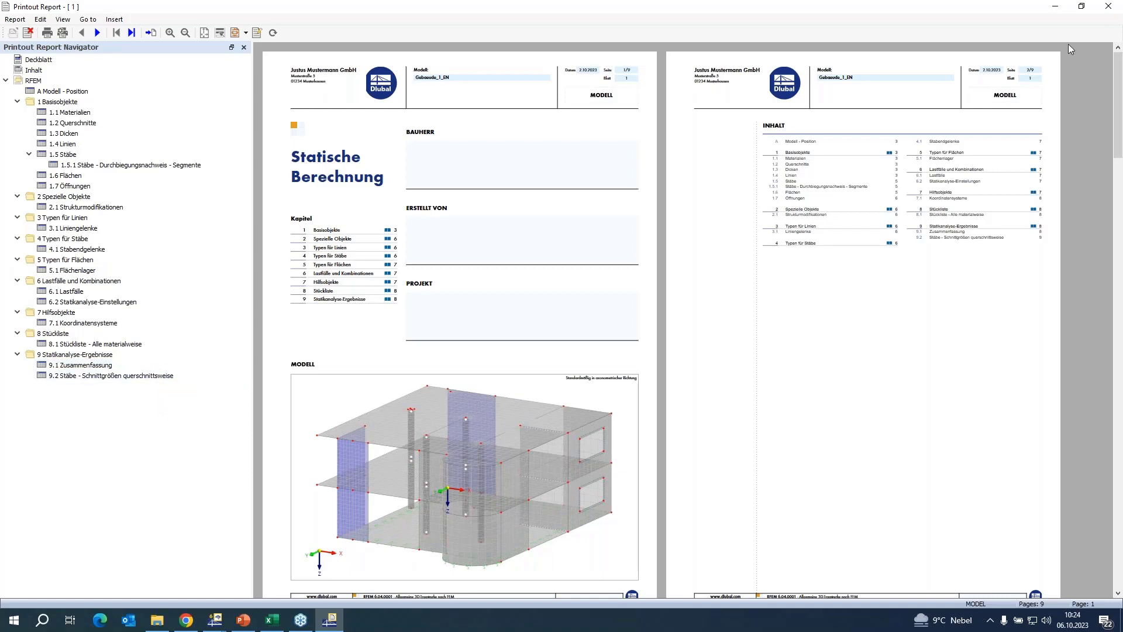
pyautogui.click(1109, 8)
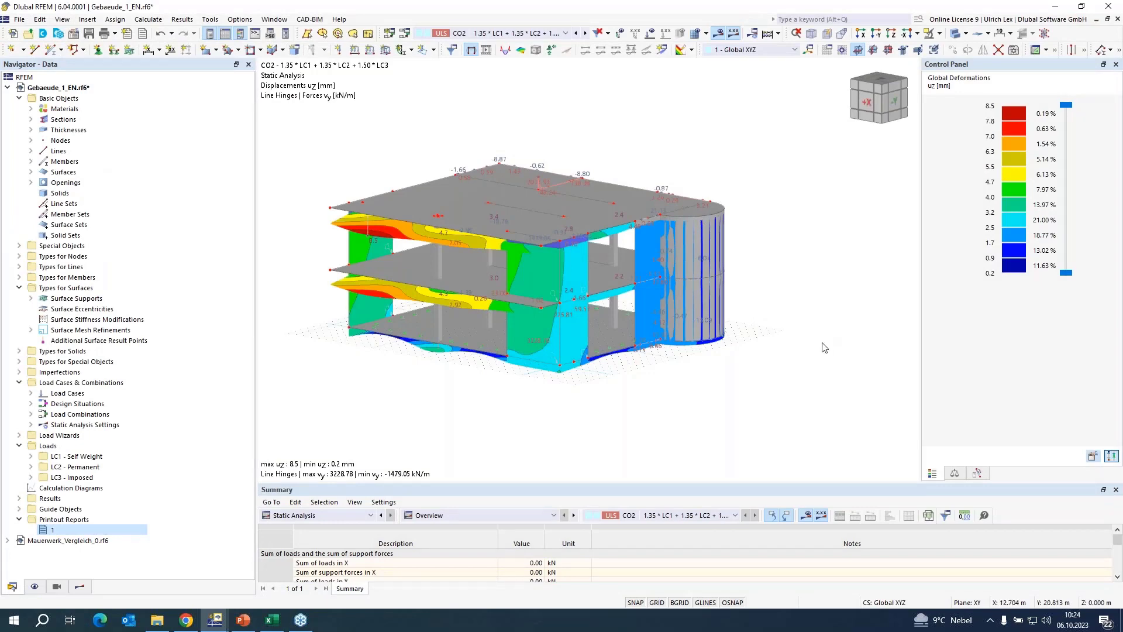
# - Begin defining a new member and set its member type to Result Beam
pyautogui.scroll(2, 841, 292)
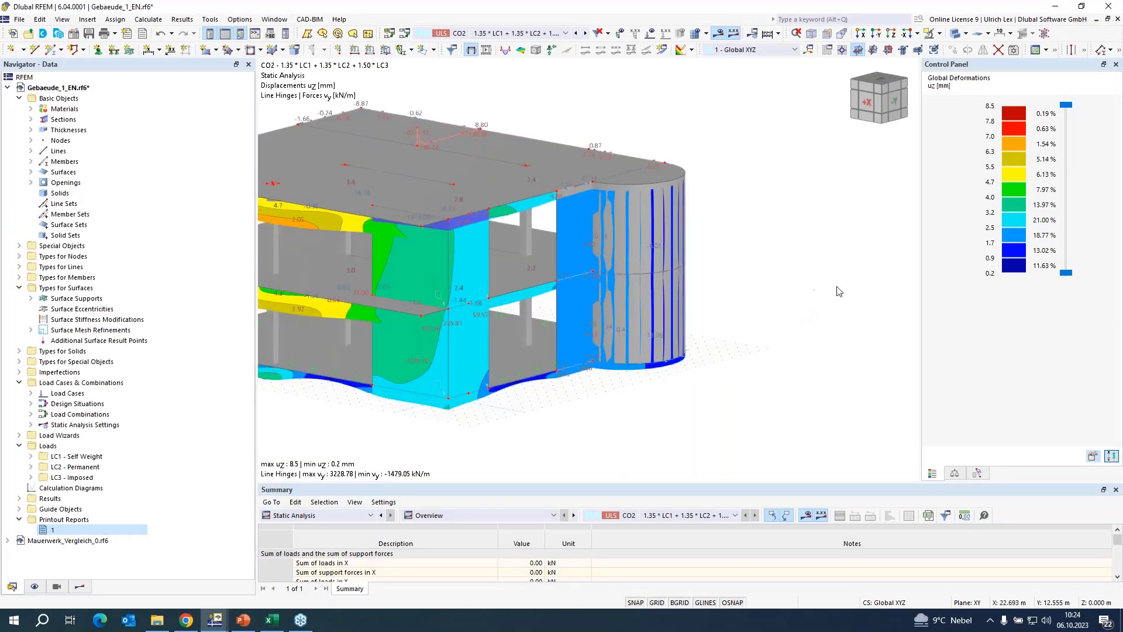
pyautogui.scroll(1, 403, 378)
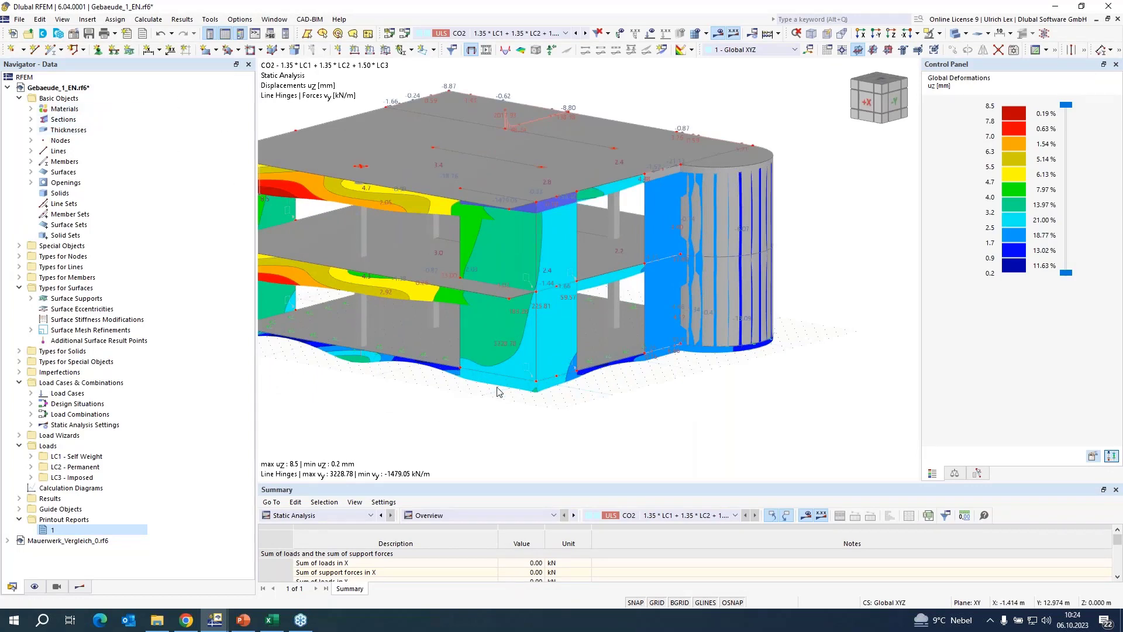
pyautogui.click(52, 52)
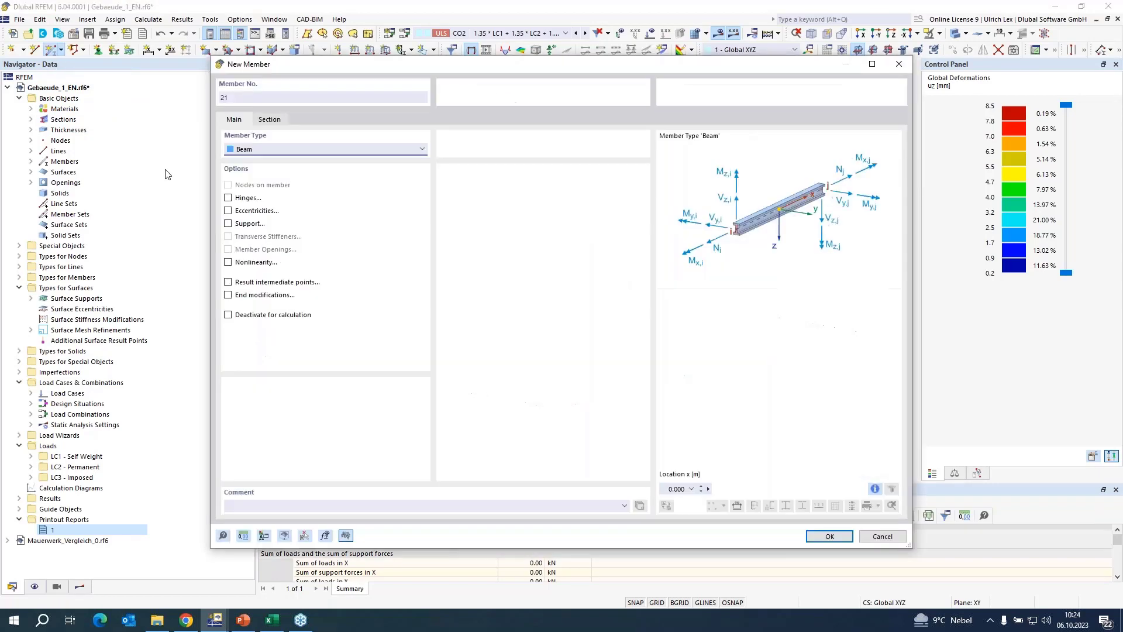
pyautogui.click(274, 150)
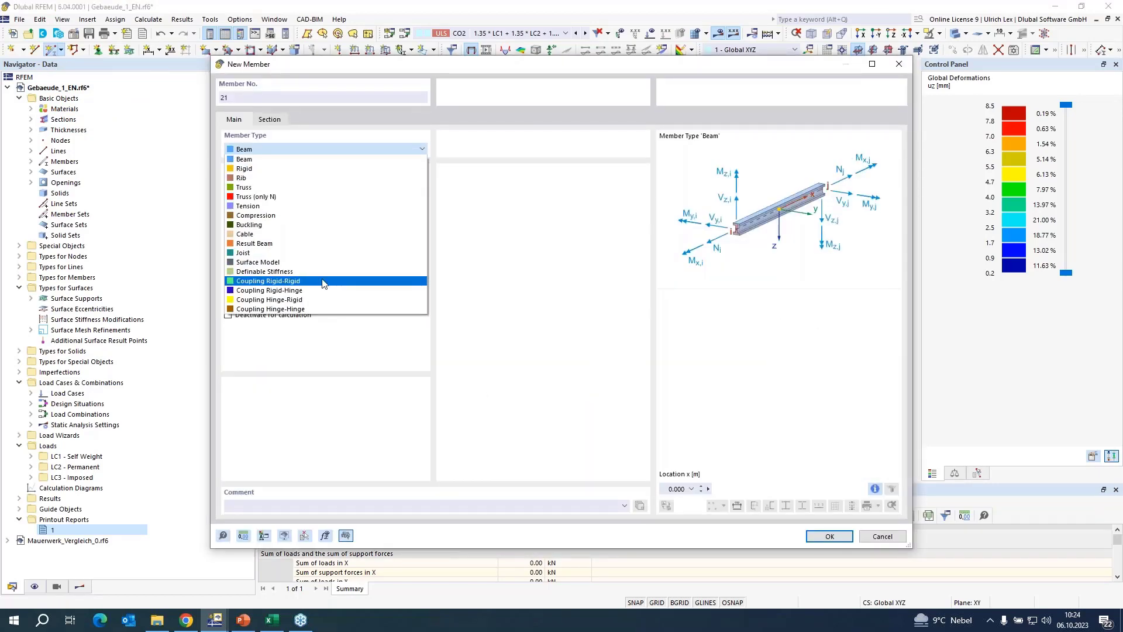
pyautogui.click(318, 244)
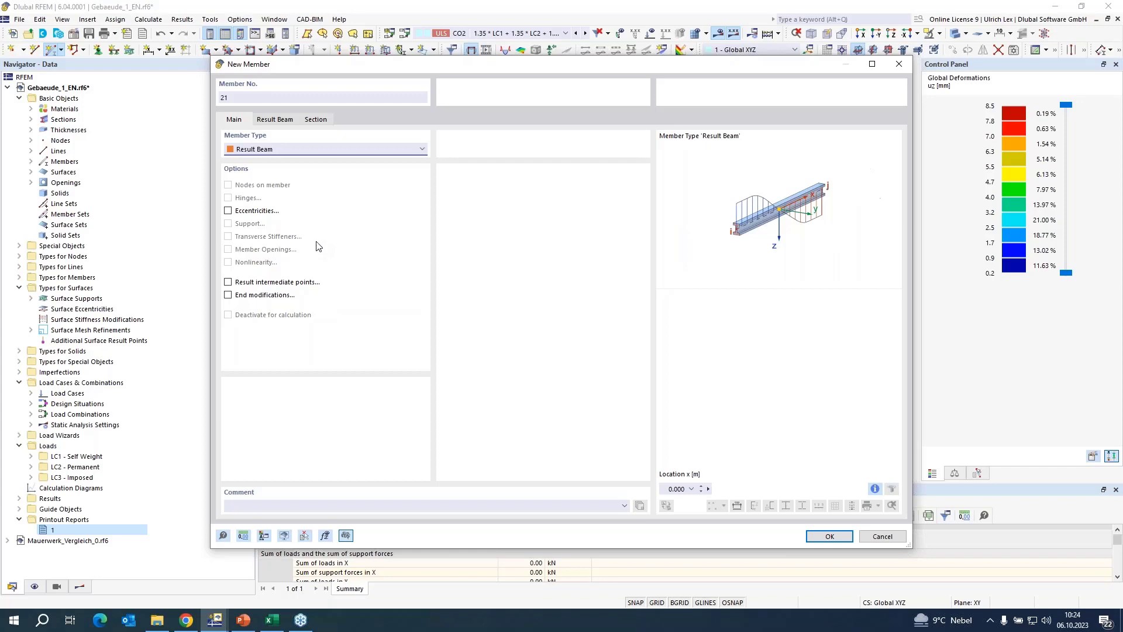
# - Set the result beam to integrate stresses and forces within a block with square base, with dimension Yz of 1 m
pyautogui.click(275, 121)
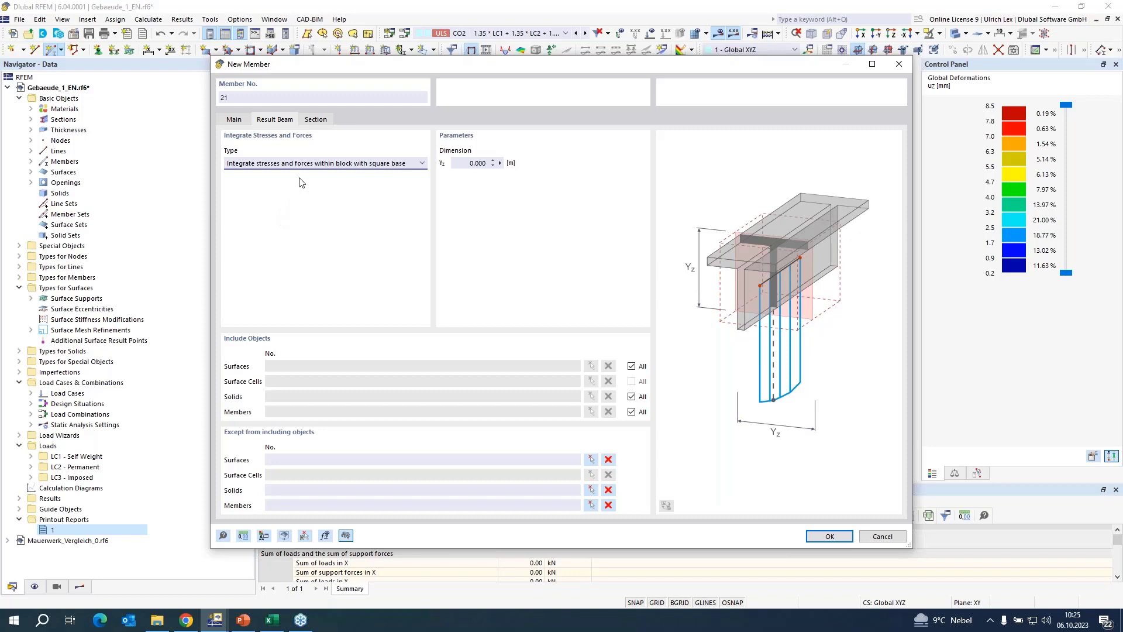
pyautogui.click(423, 166)
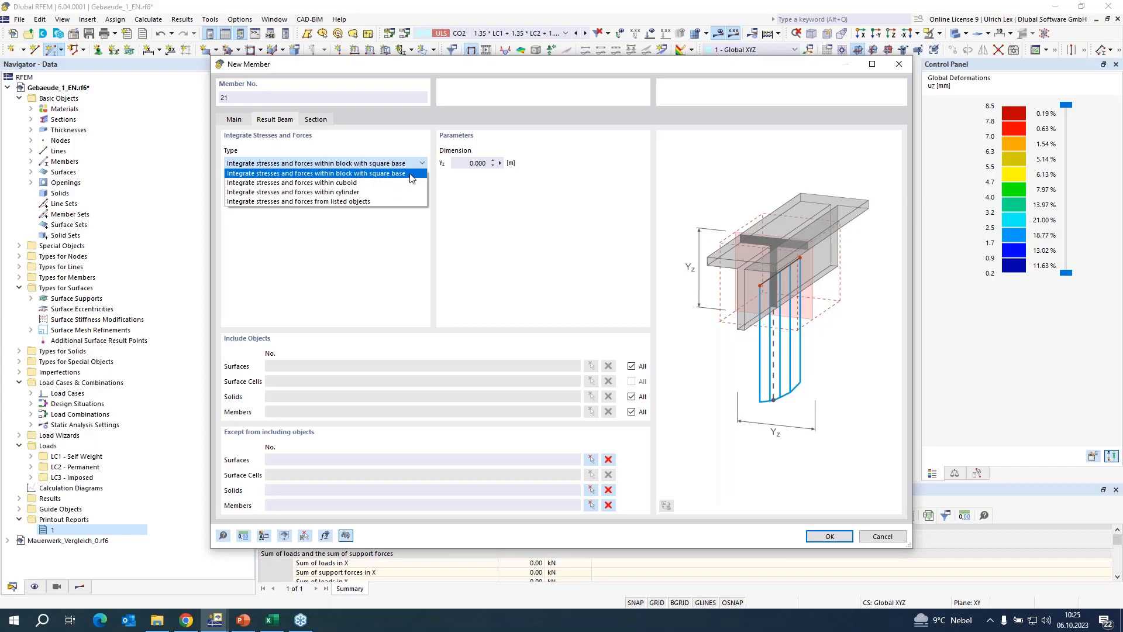
pyautogui.click(359, 175)
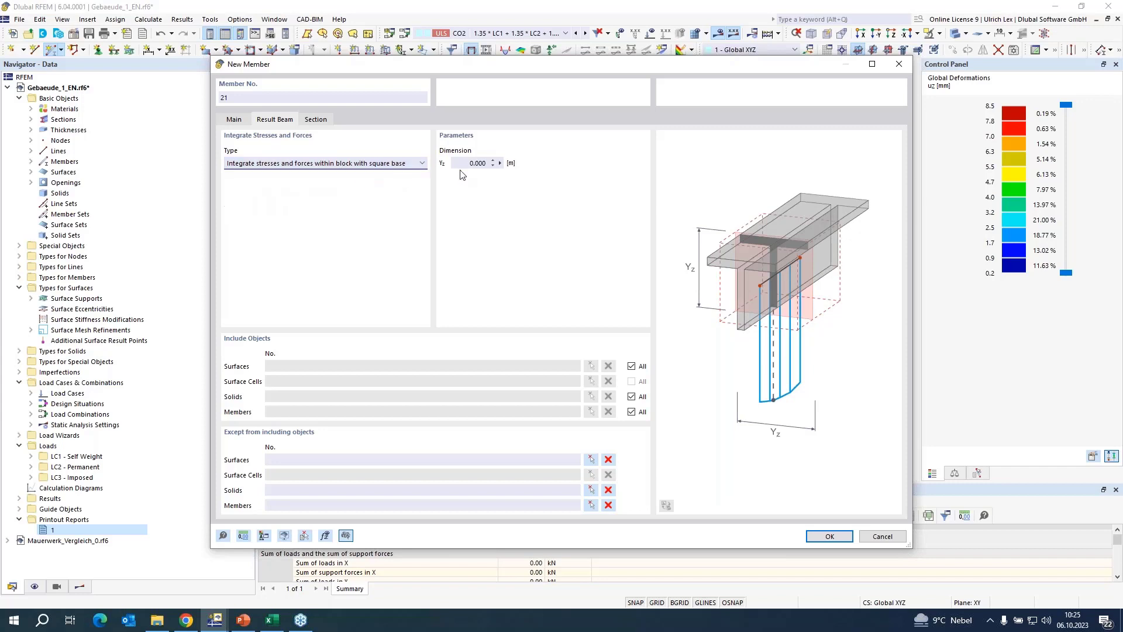
pyautogui.click(470, 165)
pyautogui.moveTo(468, 165); pyautogui.dragTo(501, 165)
pyautogui.write('1')
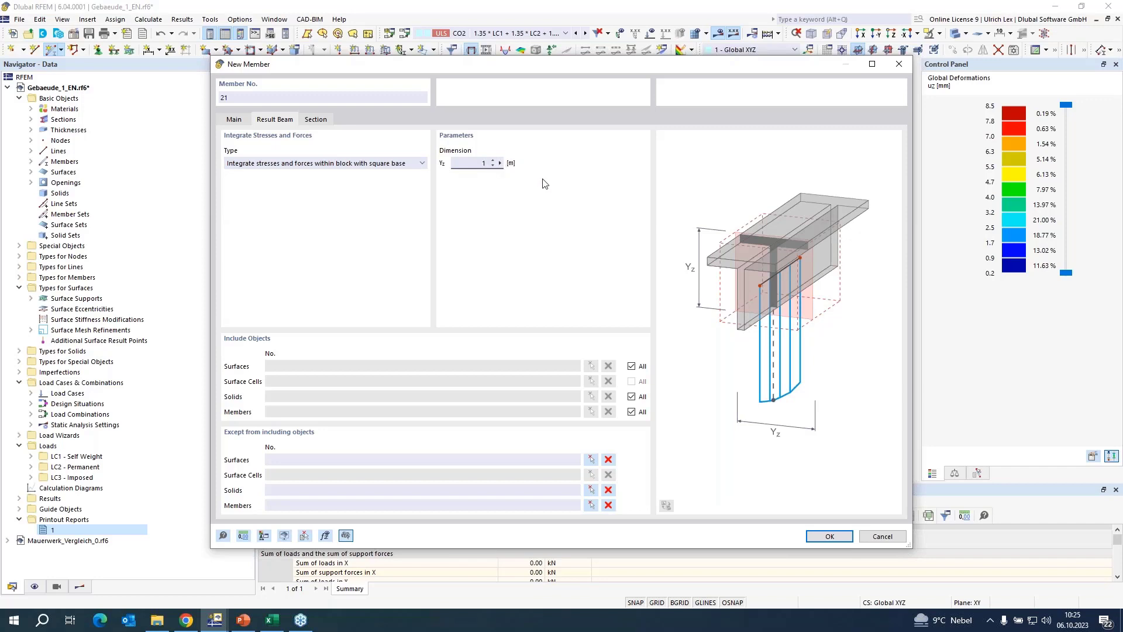
# - Restrict the result beam's included surfaces to surface 22, the narrow lower-storey corner masonry wall
pyautogui.click(632, 367)
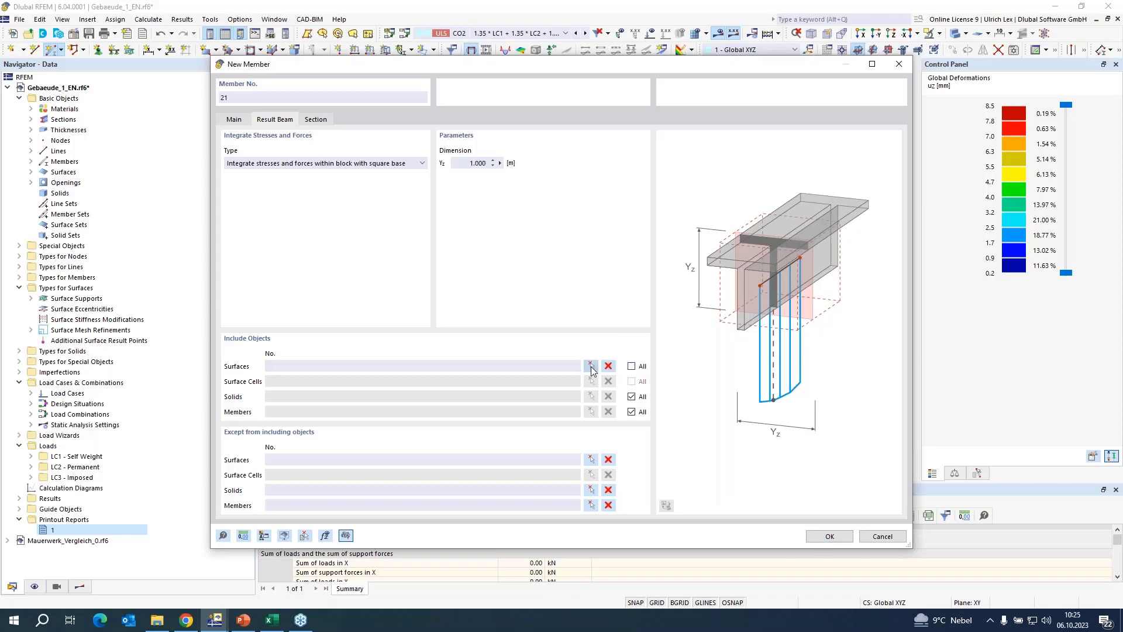
pyautogui.click(591, 366)
pyautogui.click(564, 345)
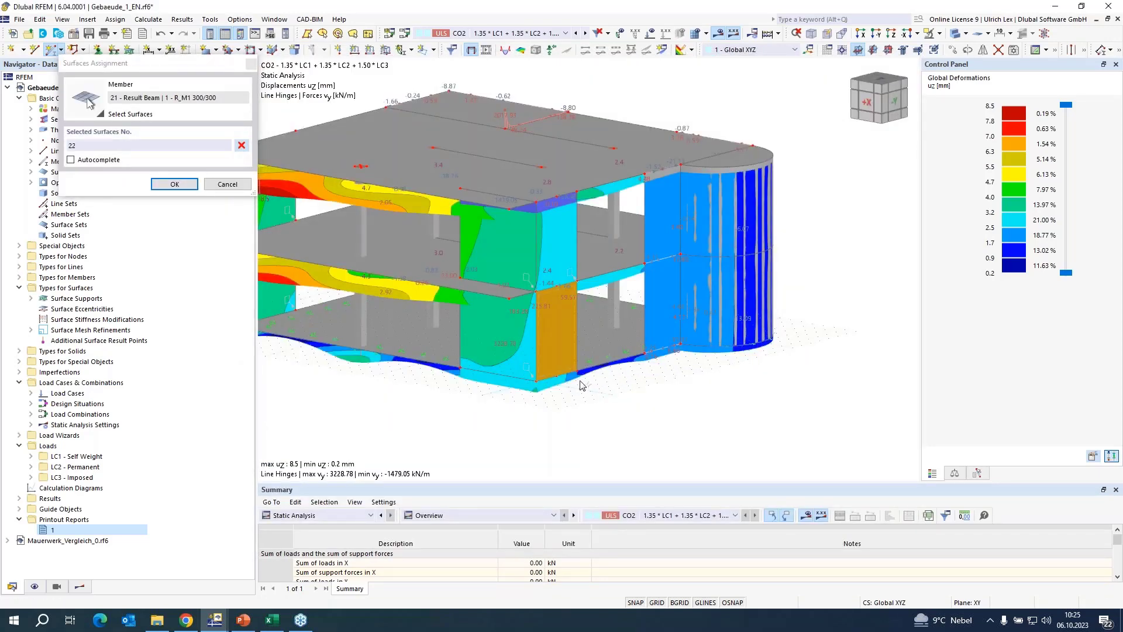
pyautogui.click(174, 185)
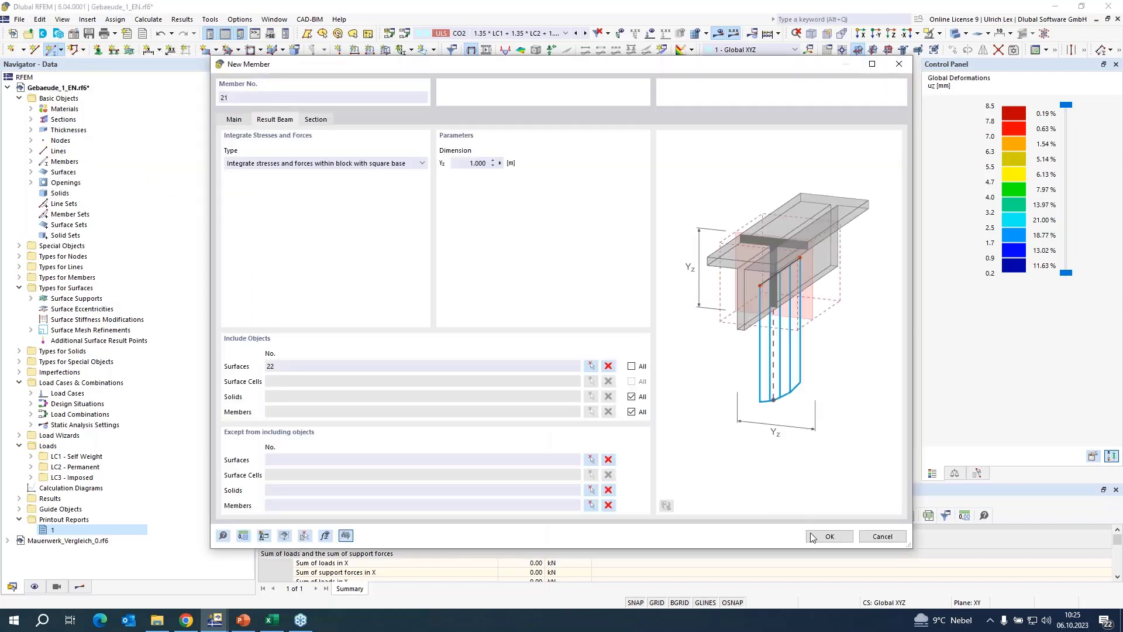
# - Place the vertical result beam, 3.25 m long, along the centre of the lower-storey corner wall between its top and base nodes
pyautogui.click(830, 536)
pyautogui.scroll(4, 582, 370)
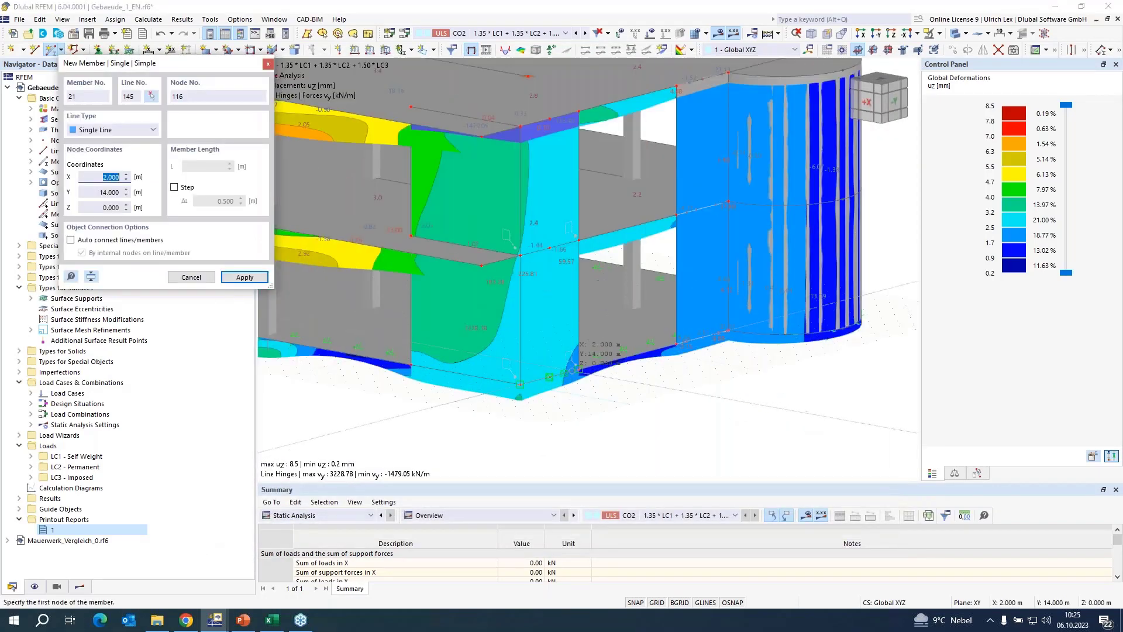
pyautogui.click(556, 276)
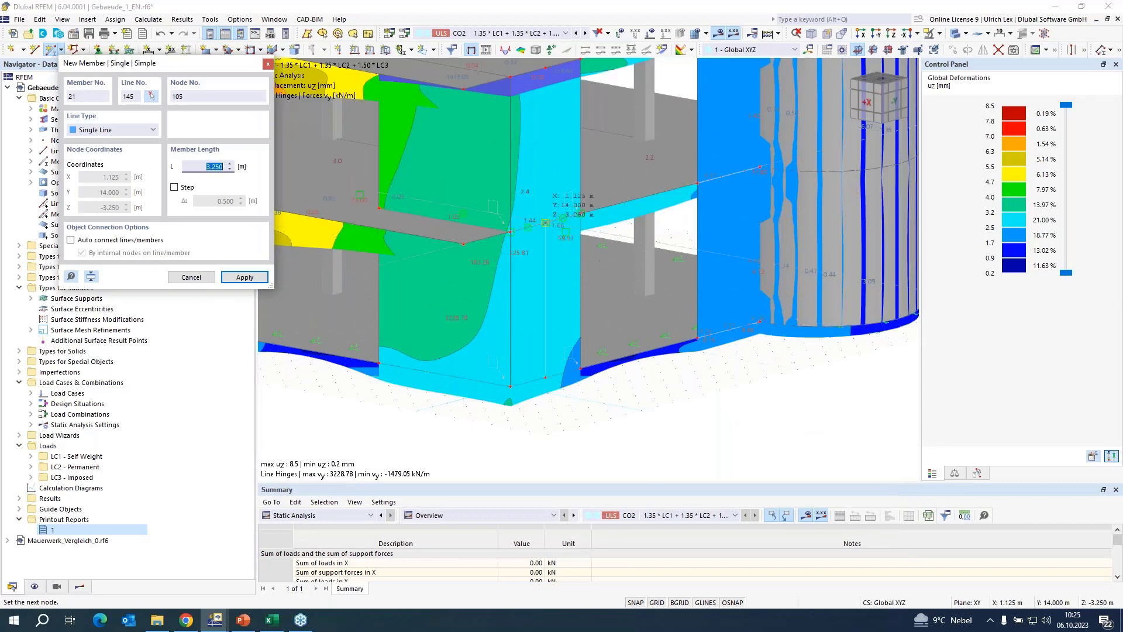
pyautogui.click(610, 360)
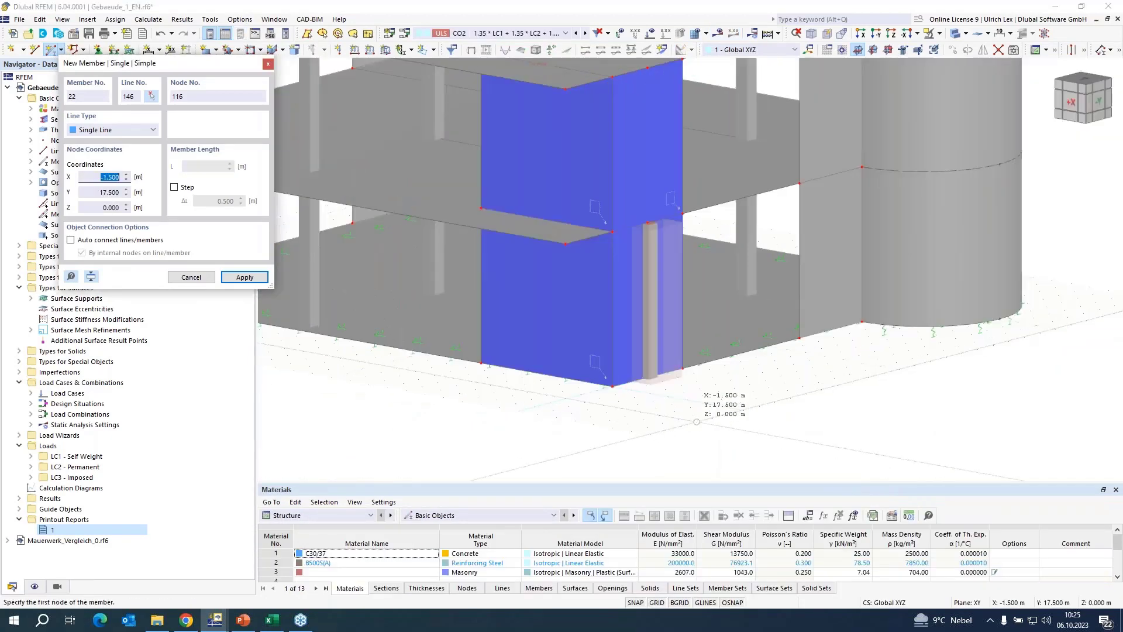
pyautogui.press('Escape')
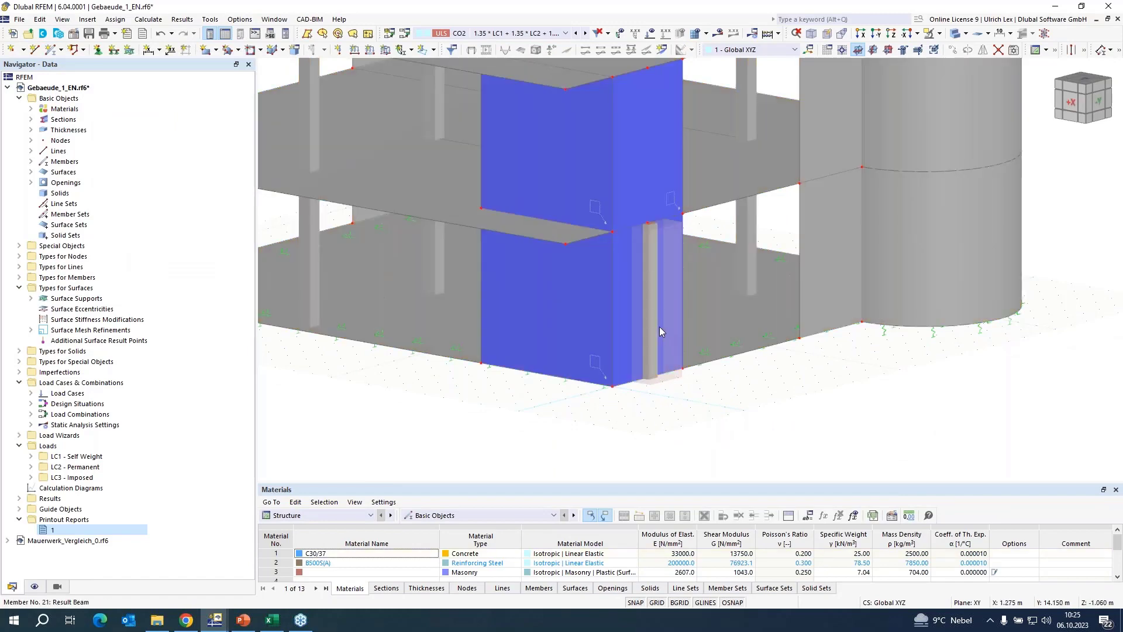
# - Examine the lower result beam's section and stress integration settings and close them without changes
pyautogui.doubleClick(648, 236)
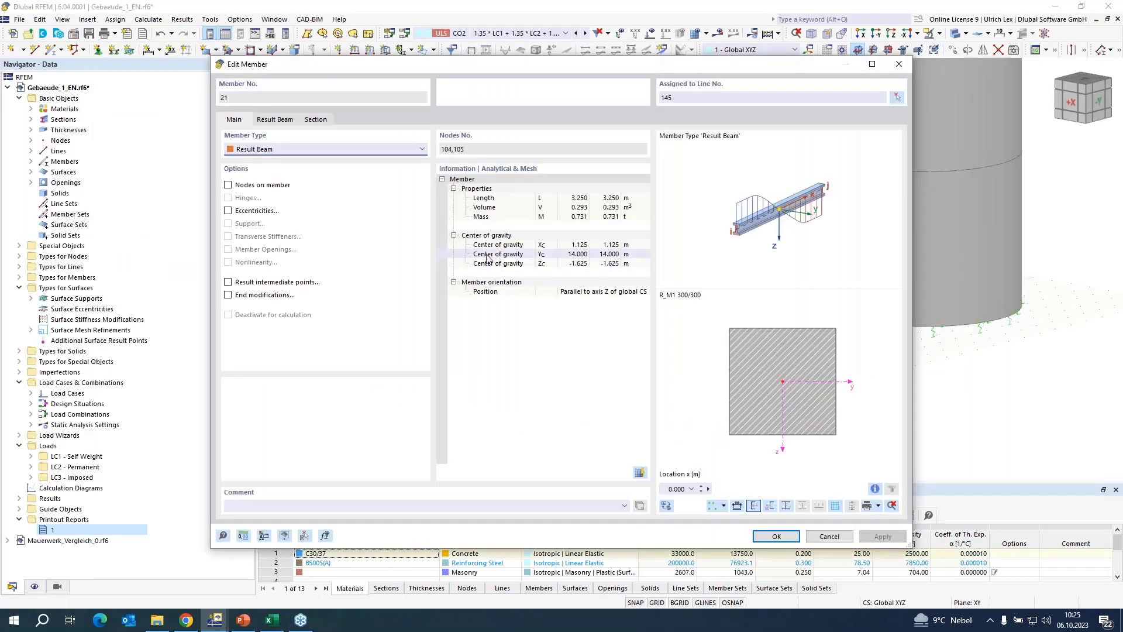
pyautogui.click(326, 124)
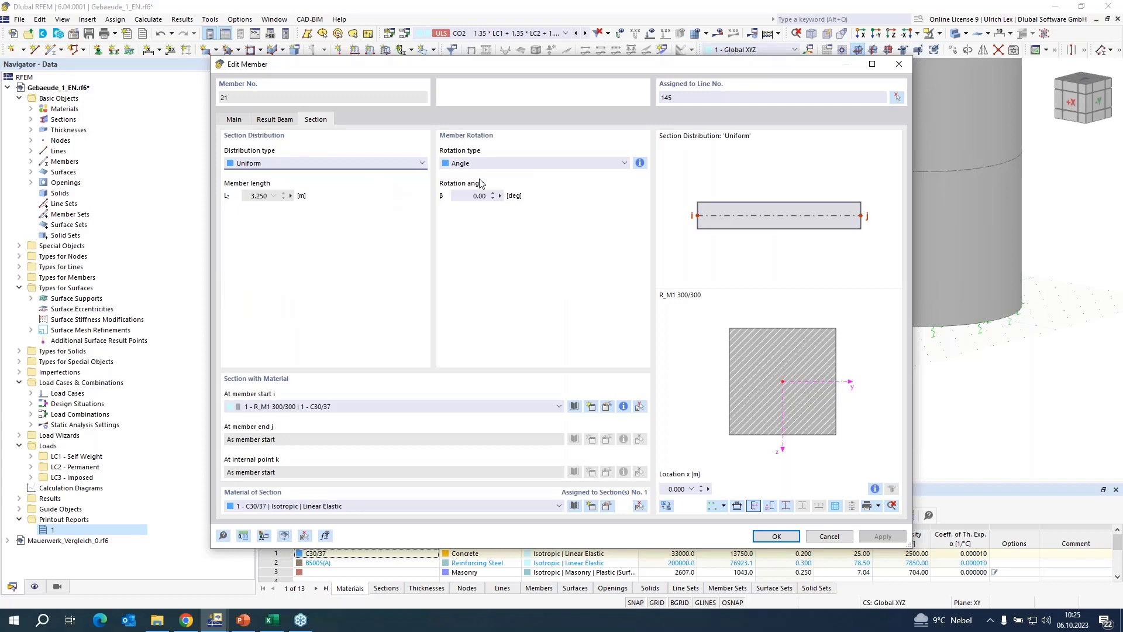
pyautogui.click(277, 120)
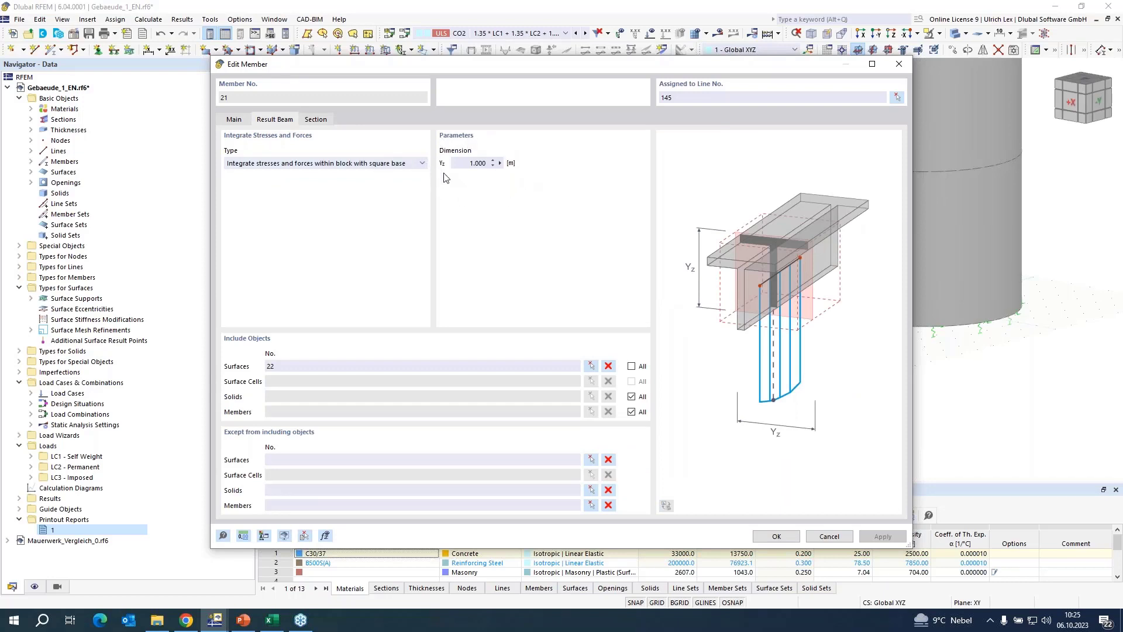
pyautogui.click(777, 537)
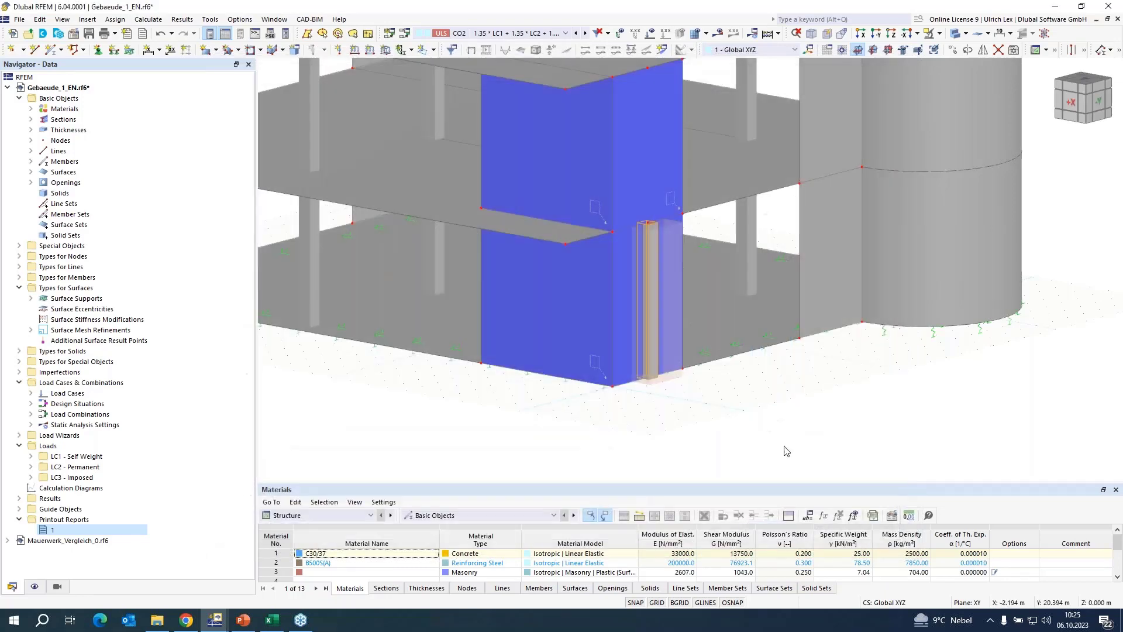
# - Add a second vertical result beam along the centre of the upper-storey corner wall, continuing directly above the lower one
pyautogui.click(53, 49)
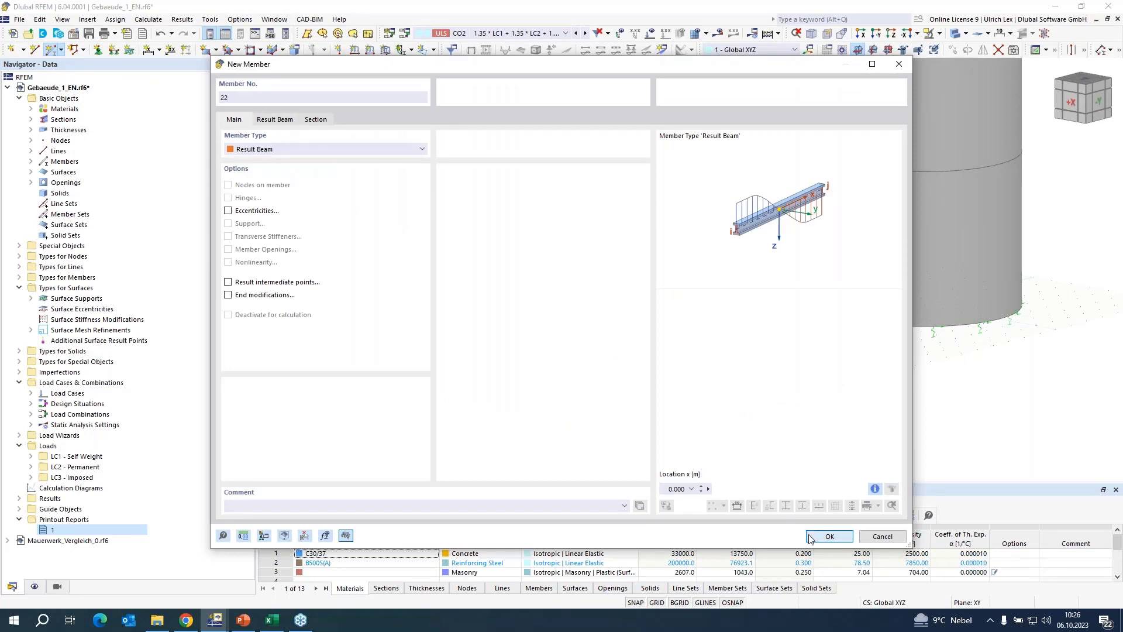
pyautogui.click(830, 536)
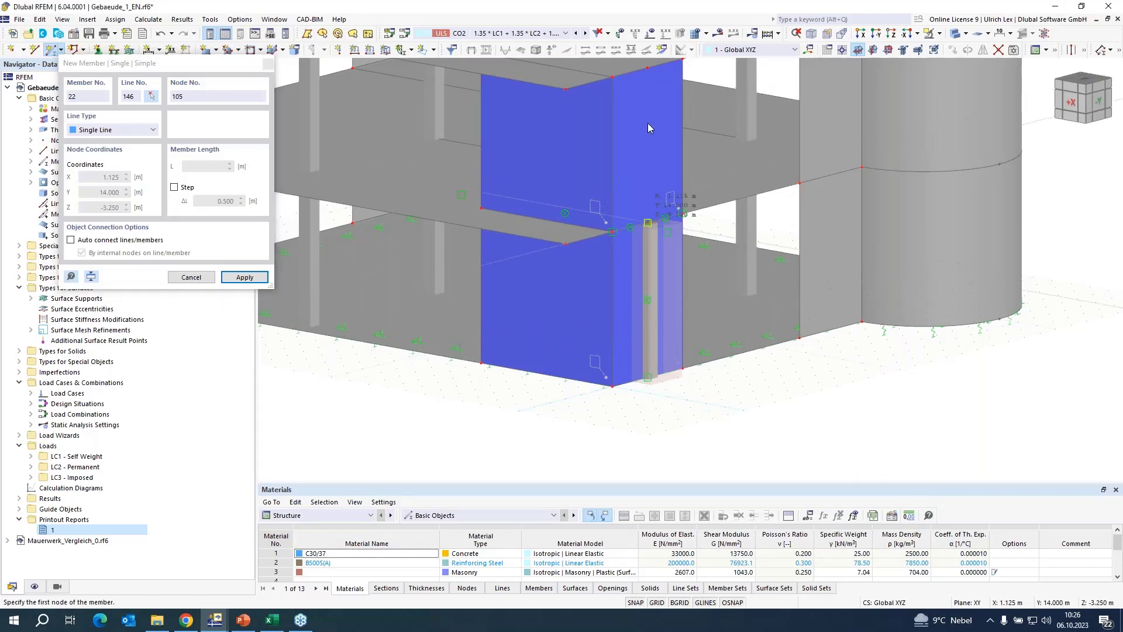
pyautogui.click(647, 67)
pyautogui.press('Return')
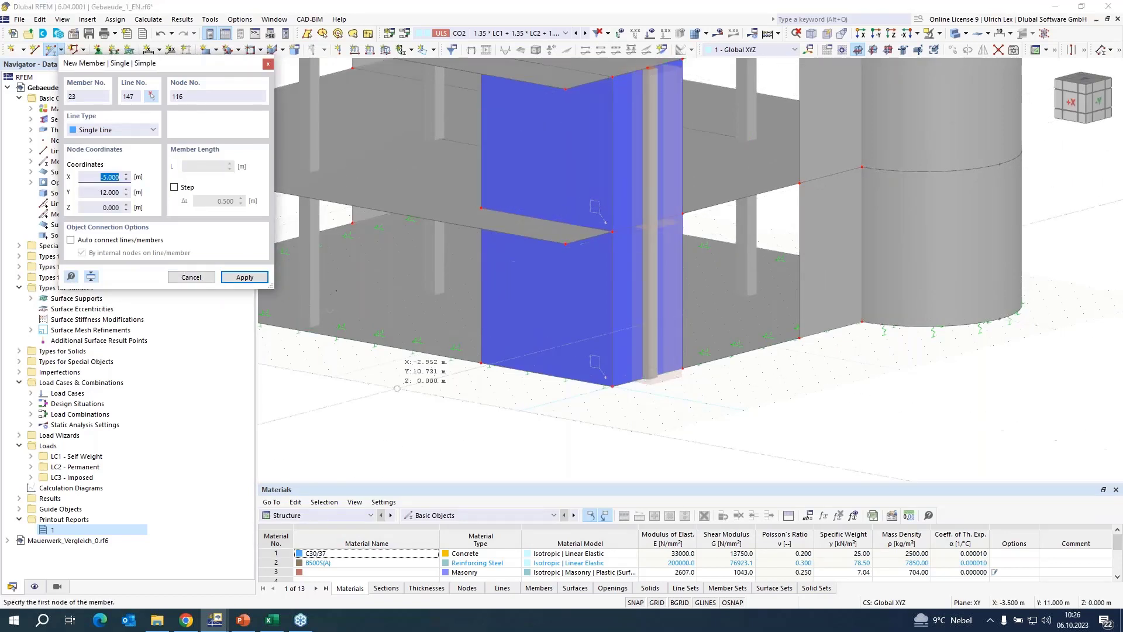
pyautogui.press('Escape')
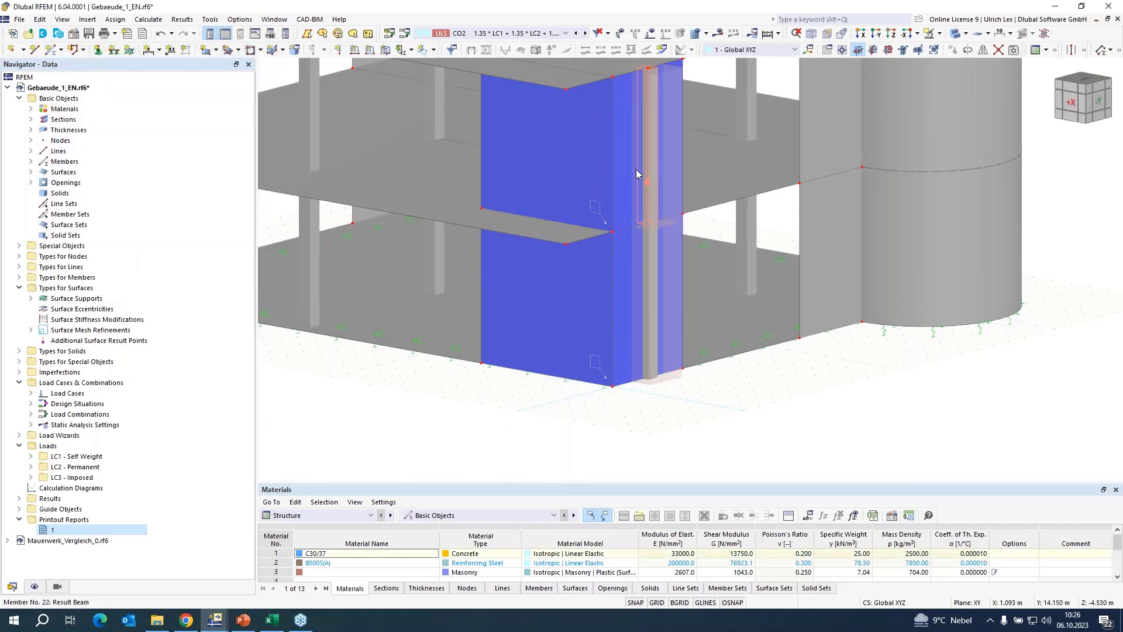
# - Assign surface 23, the upper-storey corner wall, as the included surface of the upper result beam
pyautogui.doubleClick(646, 171)
pyautogui.click(281, 120)
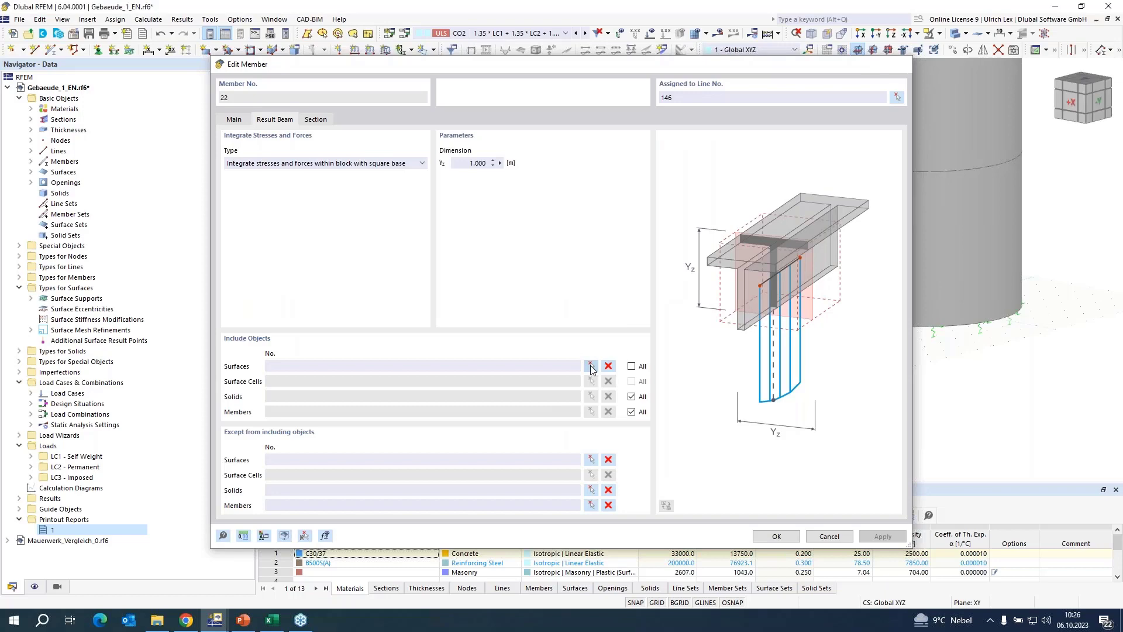
pyautogui.click(591, 366)
pyautogui.click(623, 160)
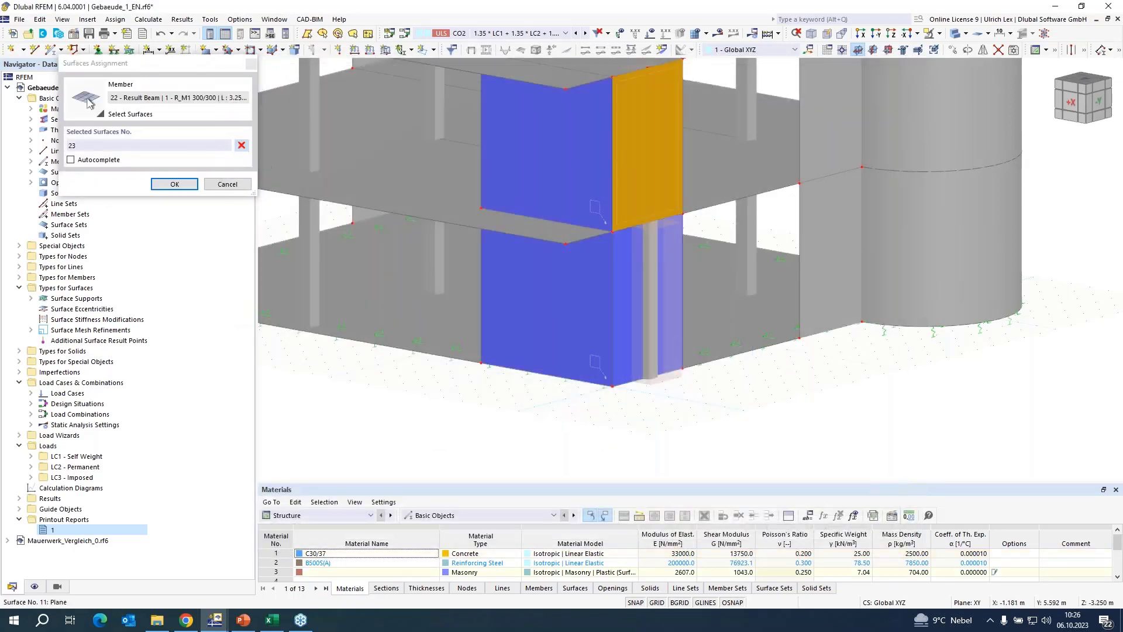
pyautogui.click(174, 184)
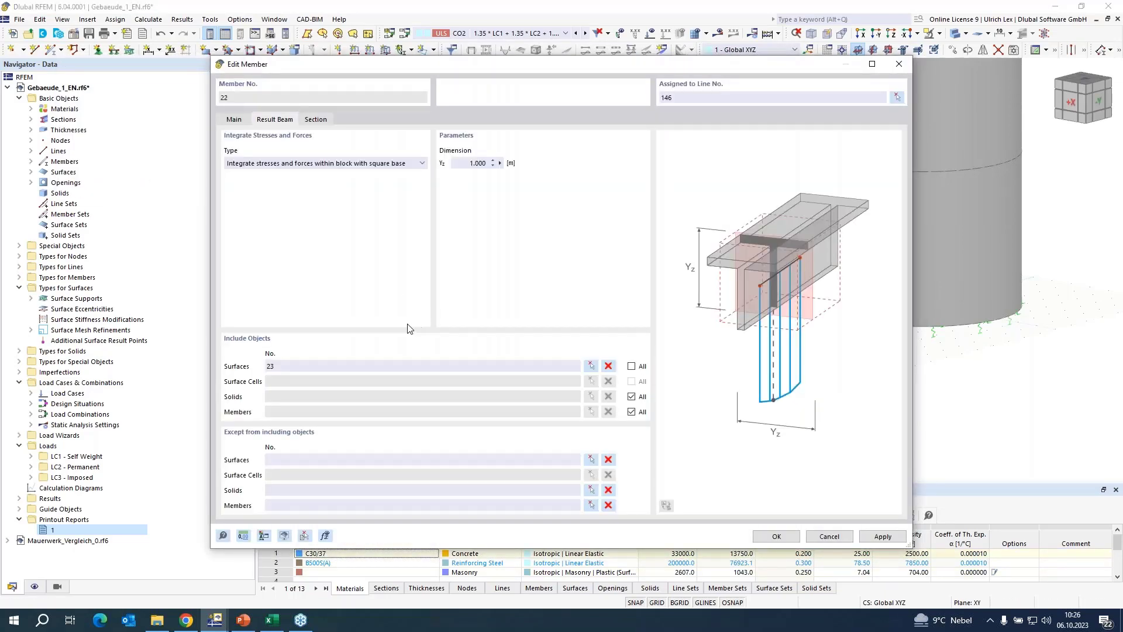
pyautogui.click(795, 538)
# - Recalculate load combination CO2 with the two result beams and view the building's deformation results
pyautogui.scroll(-4, 581, 386)
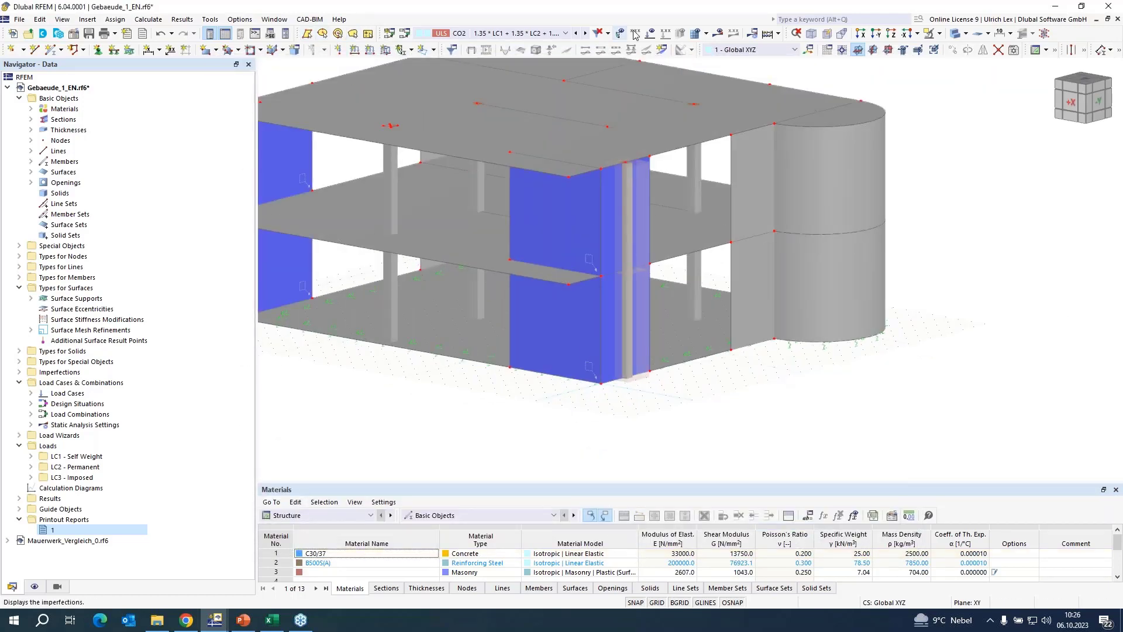
pyautogui.click(719, 33)
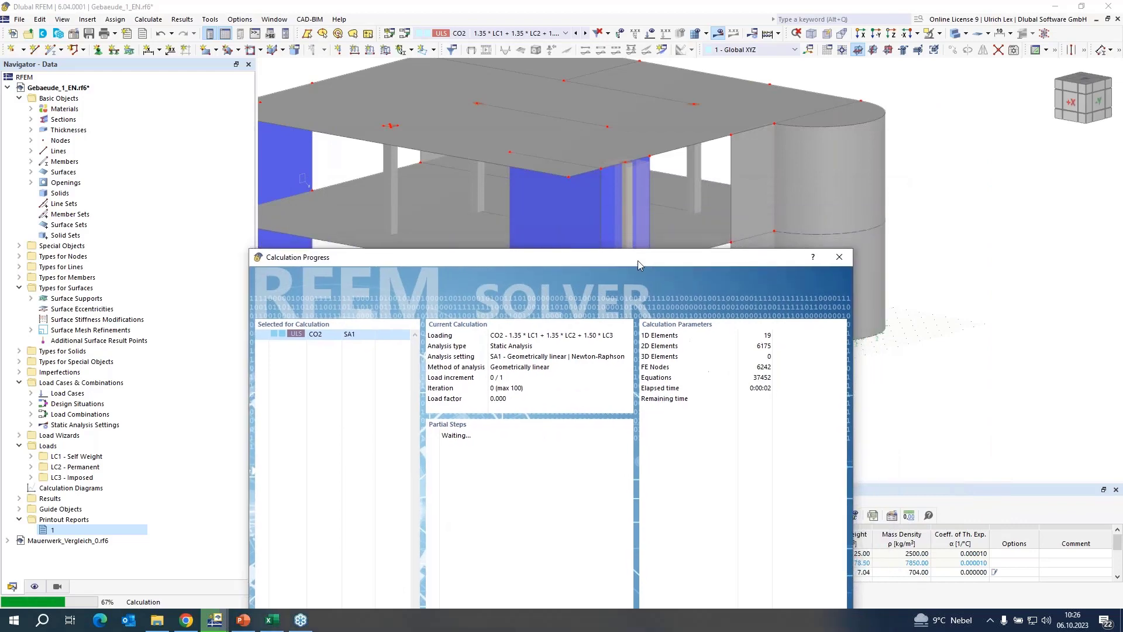
pyautogui.moveTo(830, 103); pyautogui.dragTo(371, 131)
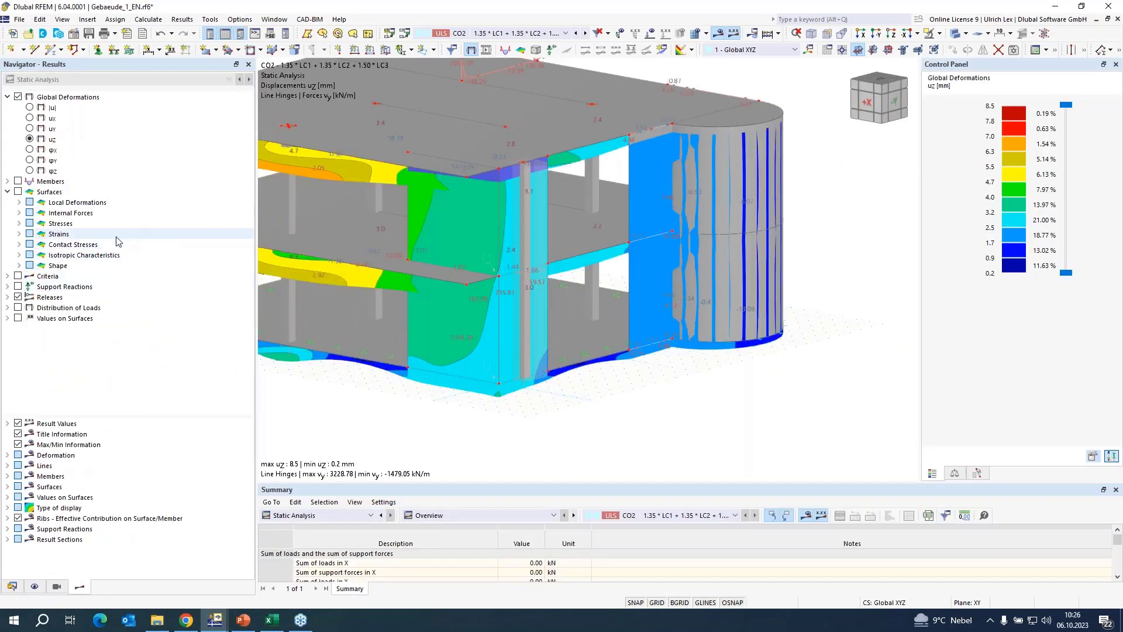
# - Turn off the solid display of the model so the deformation contours show on the roof slab
pyautogui.click(8, 182)
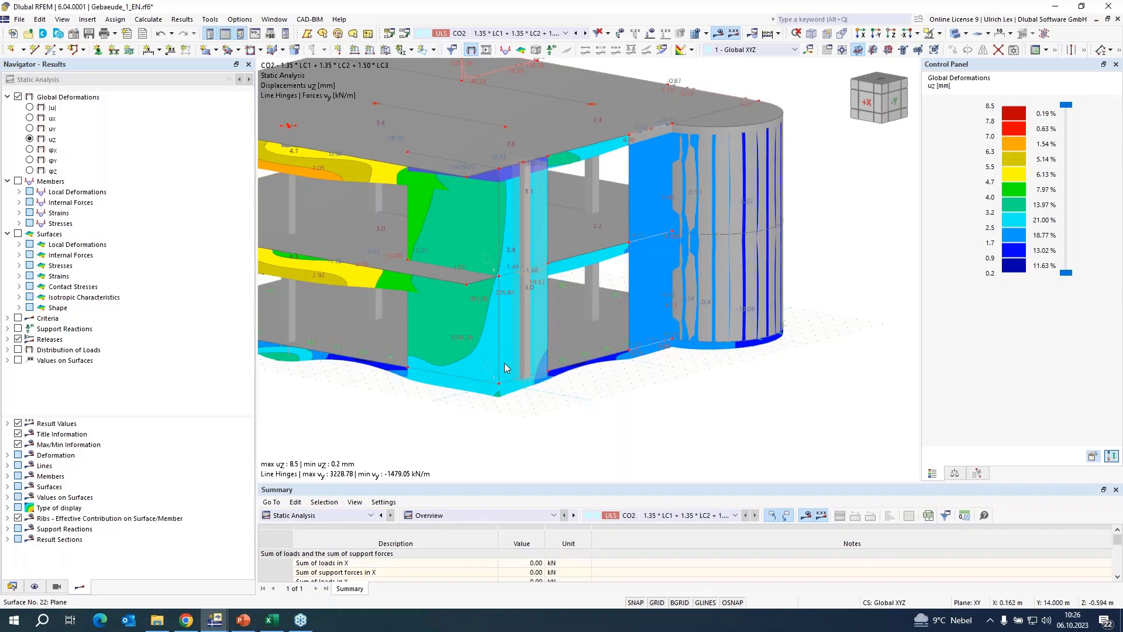
pyautogui.scroll(-3, 509, 372)
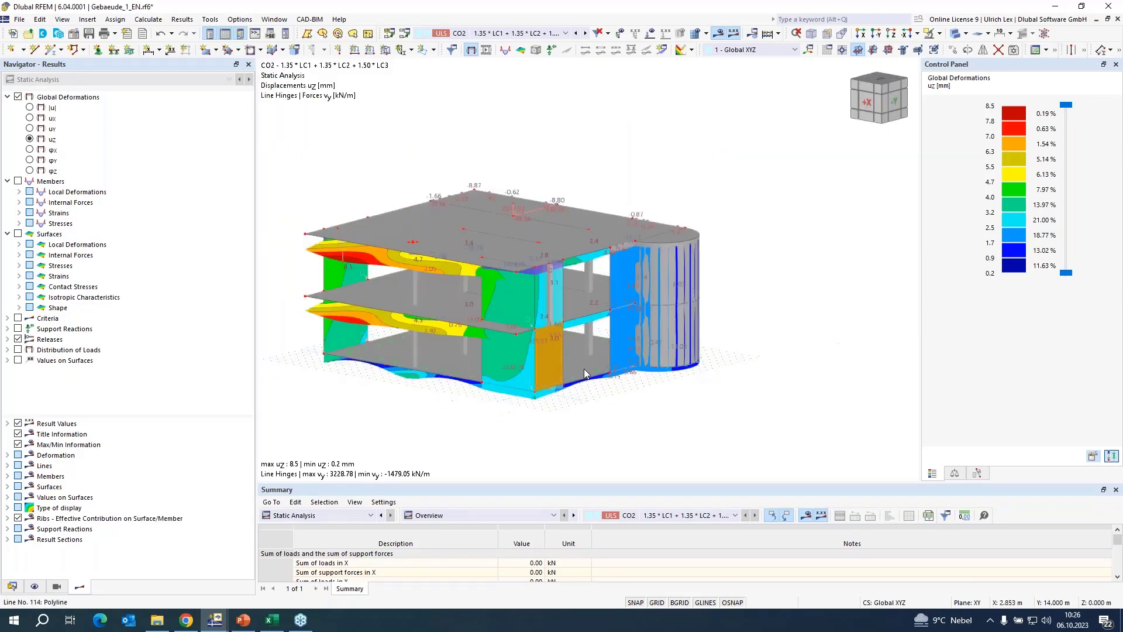
pyautogui.scroll(-1, 584, 370)
pyautogui.keyDown('ctrl'); pyautogui.moveTo(725, 211); pyautogui.dragTo(707, 404, button='middle'); pyautogui.keyUp('ctrl')
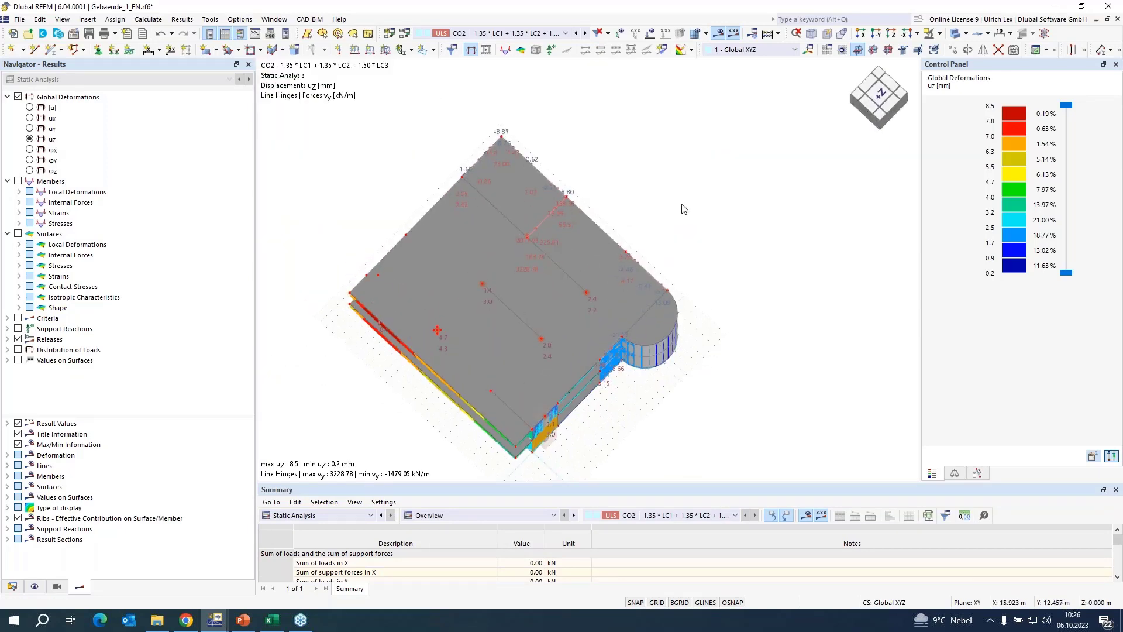
pyautogui.scroll(-2, 685, 209)
pyautogui.keyDown('ctrl'); pyautogui.moveTo(724, 227); pyautogui.dragTo(727, 246, button='middle'); pyautogui.keyUp('ctrl')
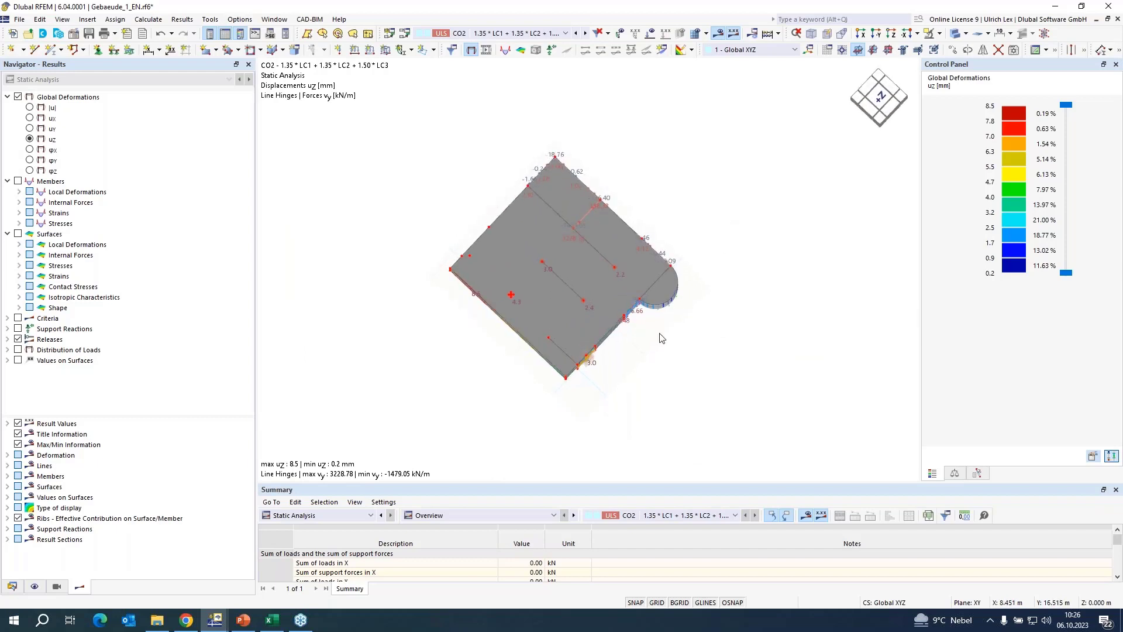
pyautogui.click(575, 338)
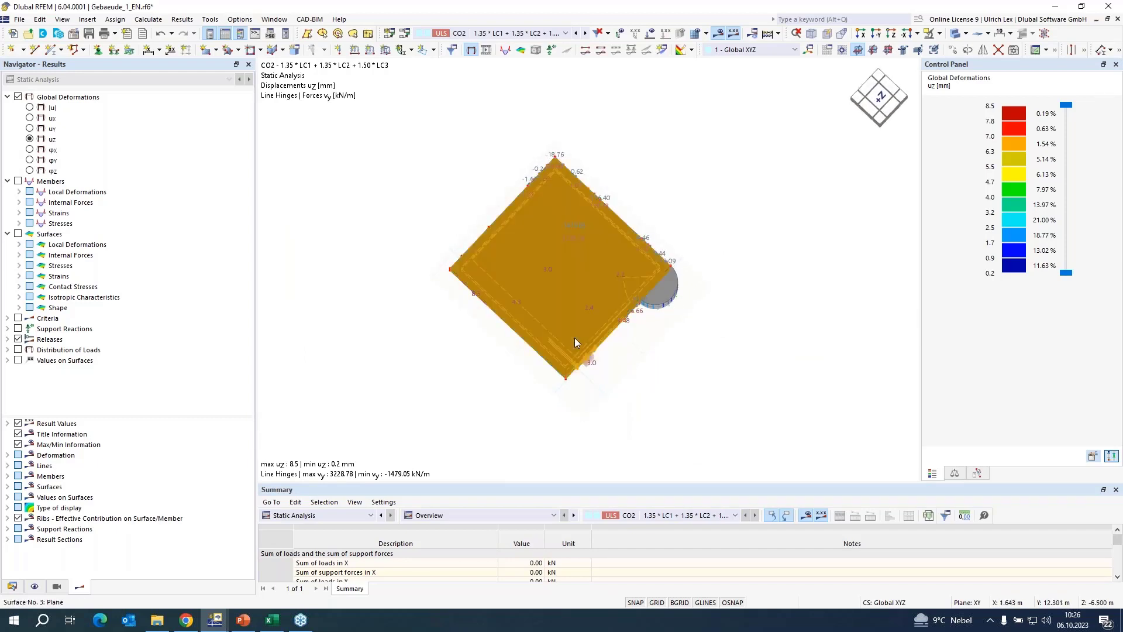
pyautogui.click(768, 119)
pyautogui.click(954, 34)
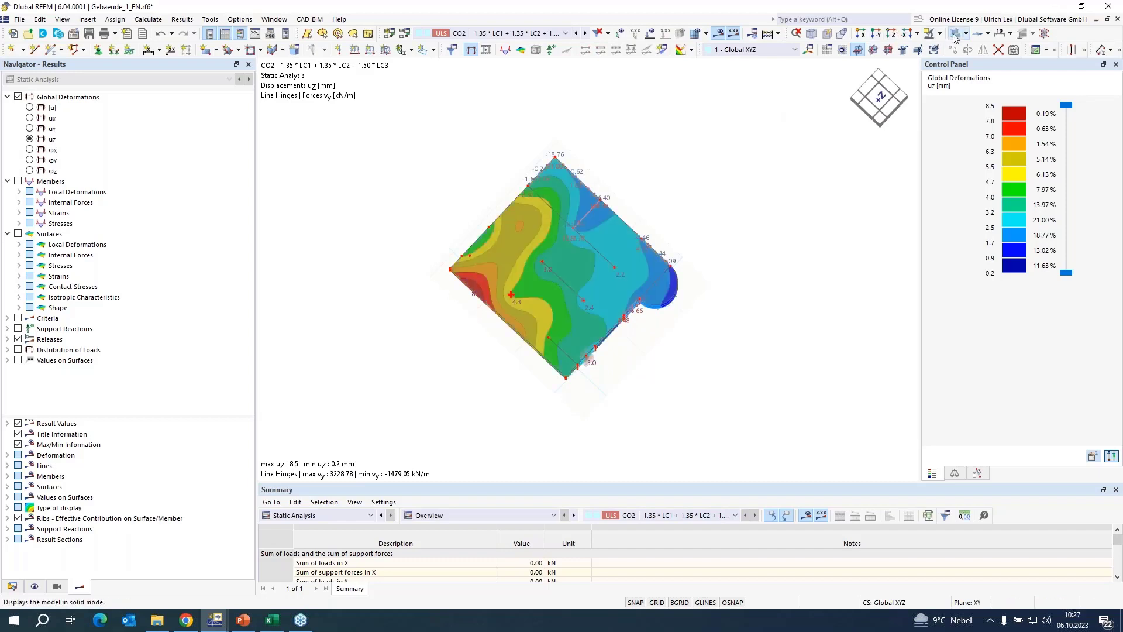
# - Isolate the two-storey corner wall with its two result beams so only these objects are visible
pyautogui.scroll(2, 579, 404)
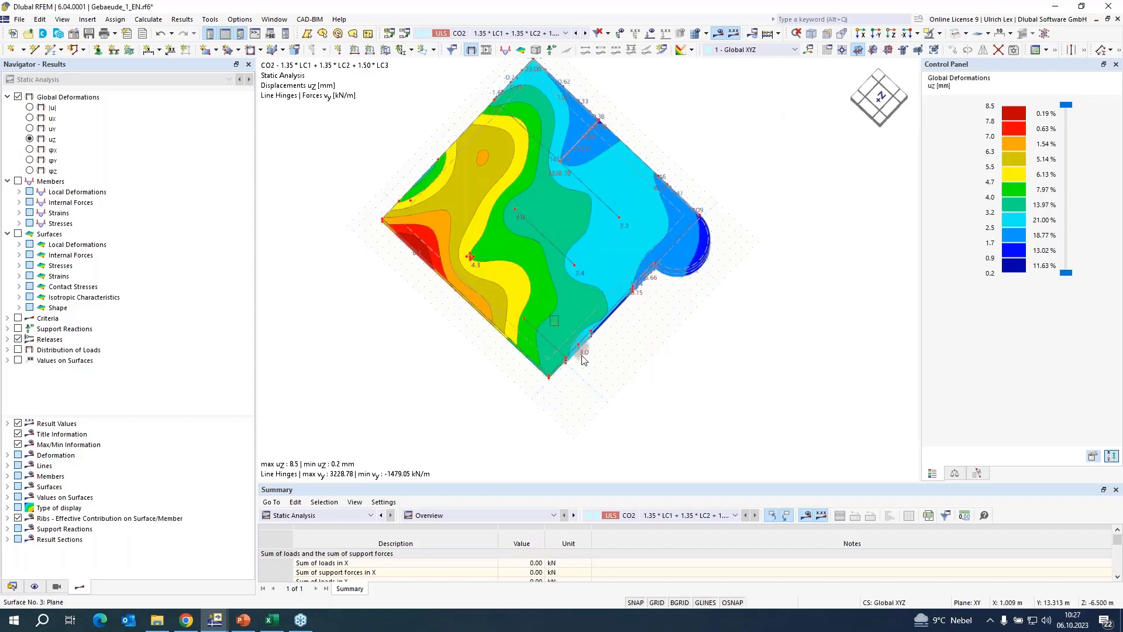
pyautogui.click(581, 352)
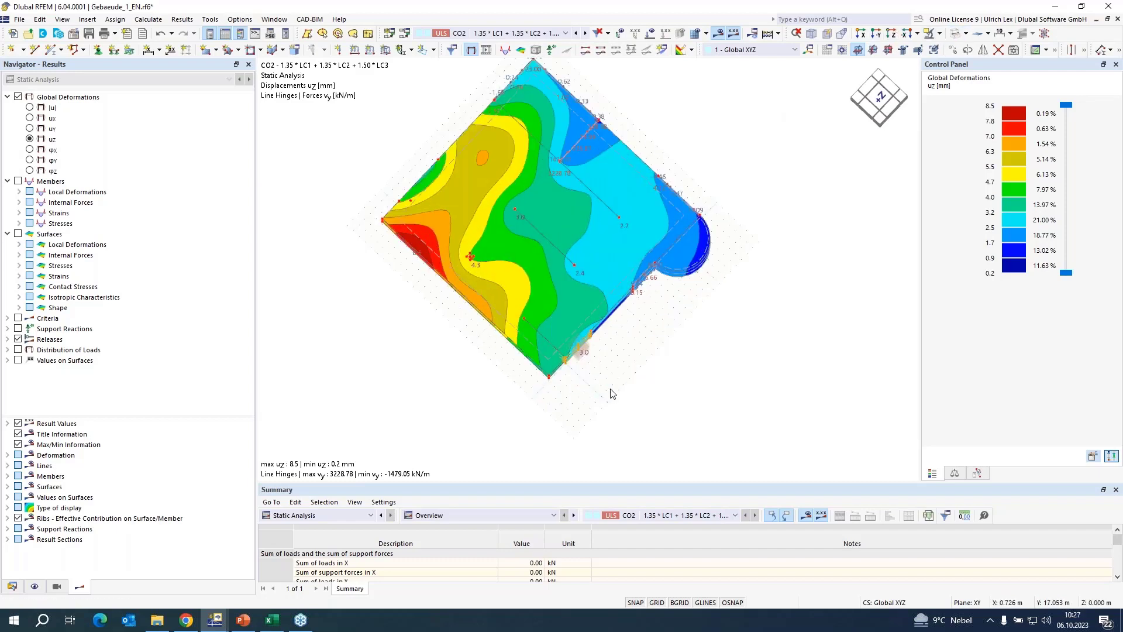
pyautogui.click(953, 49)
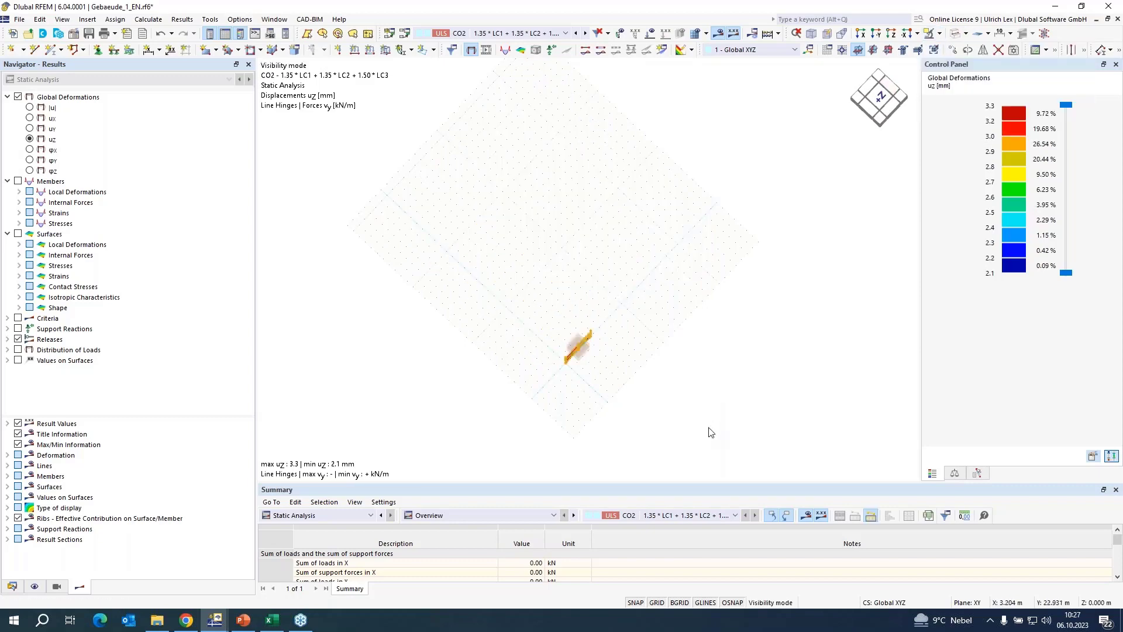
pyautogui.keyDown('ctrl'); pyautogui.moveTo(710, 421); pyautogui.dragTo(669, 258, button='middle'); pyautogui.keyUp('ctrl')
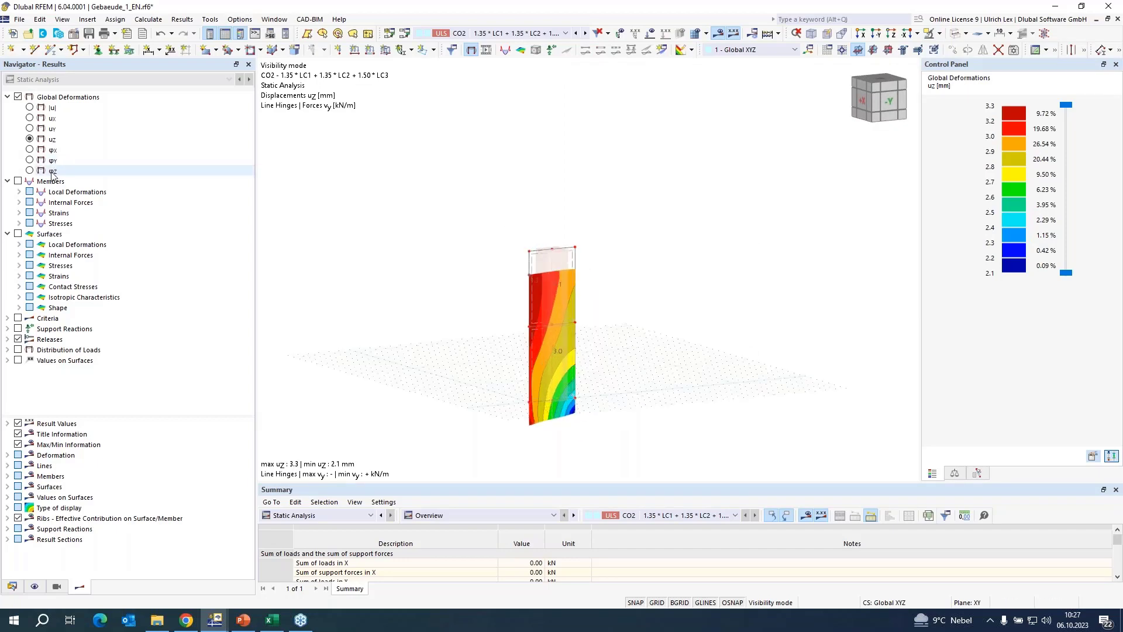
# - Display the member axial forces N along the two result beams in place of the global deformations
pyautogui.click(19, 181)
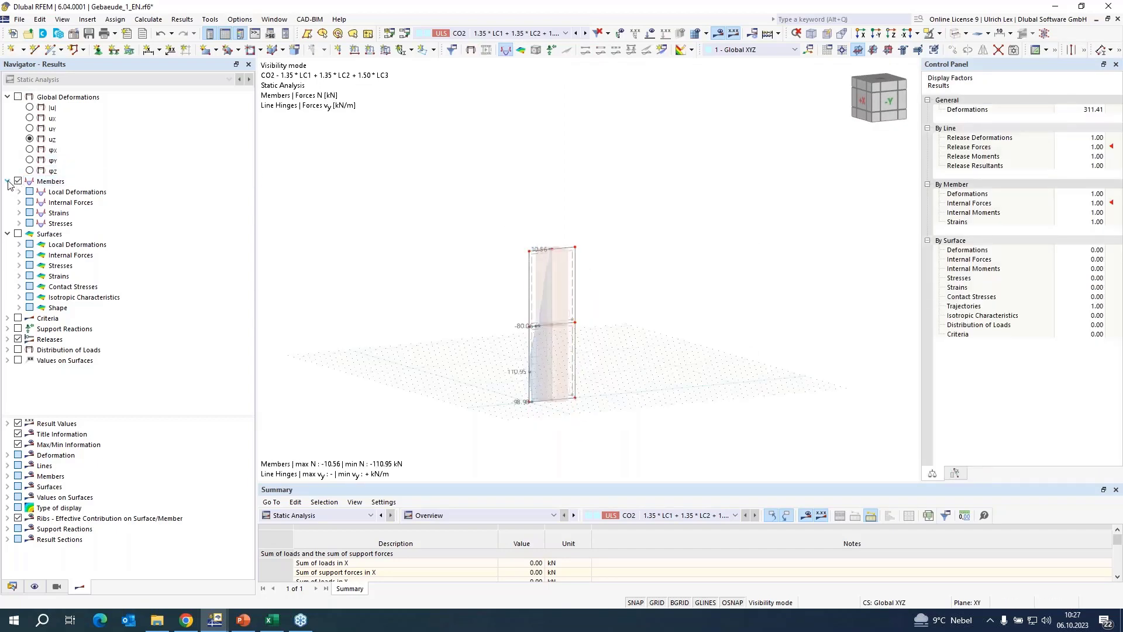
pyautogui.click(20, 203)
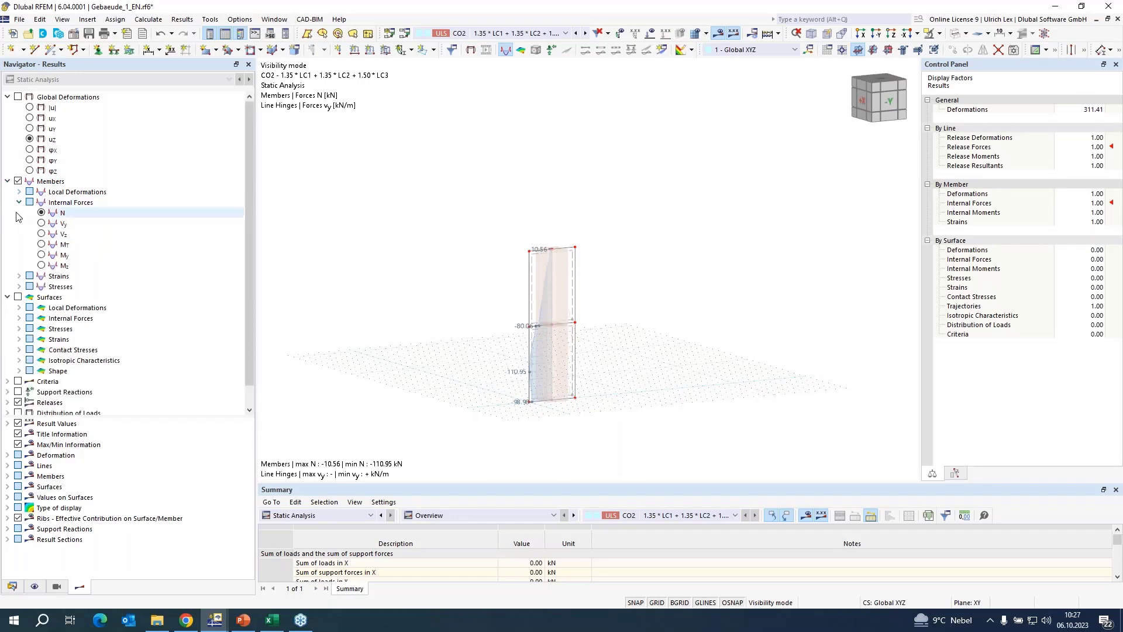
pyautogui.scroll(-1, 638, 210)
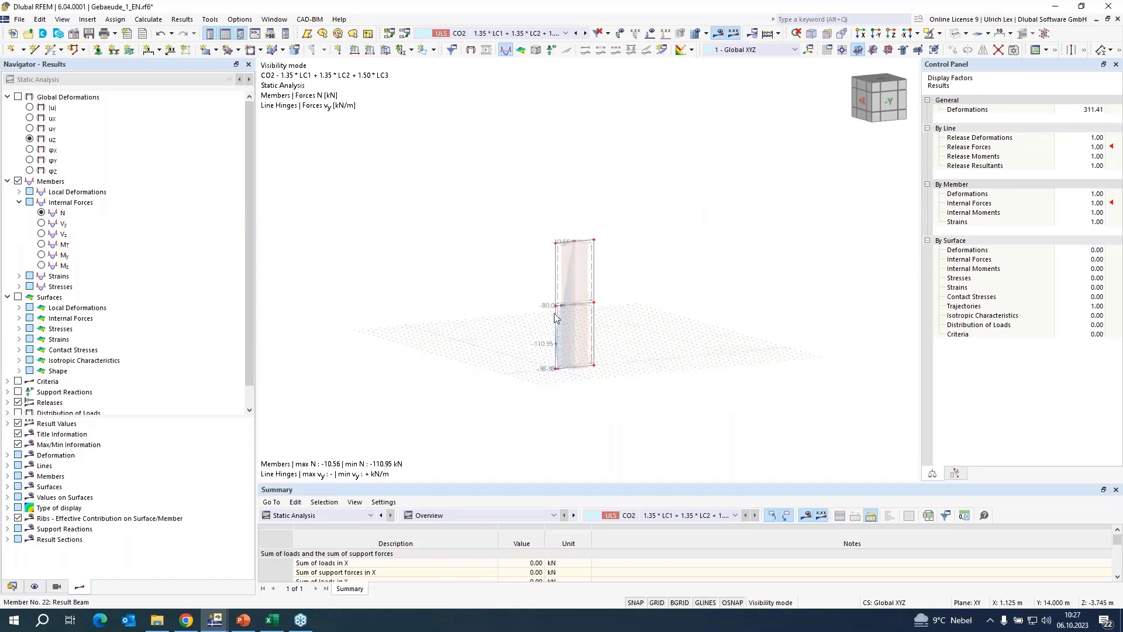
pyautogui.moveTo(541, 368)
pyautogui.keyDown('ctrl'); pyautogui.mouseDown(button='middle')
pyautogui.moveTo(559, 378)
pyautogui.moveTo(534, 382)
pyautogui.mouseUp(button='middle'); pyautogui.keyUp('ctrl')
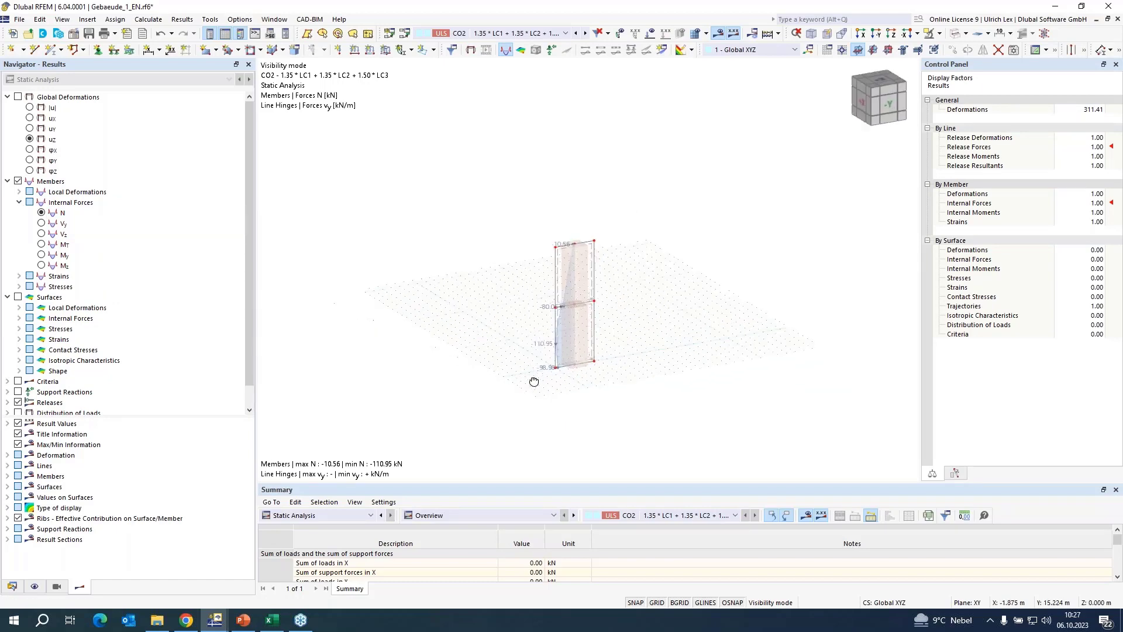
pyautogui.rightClick(534, 381)
pyautogui.click(642, 337)
pyautogui.scroll(5, 620, 368)
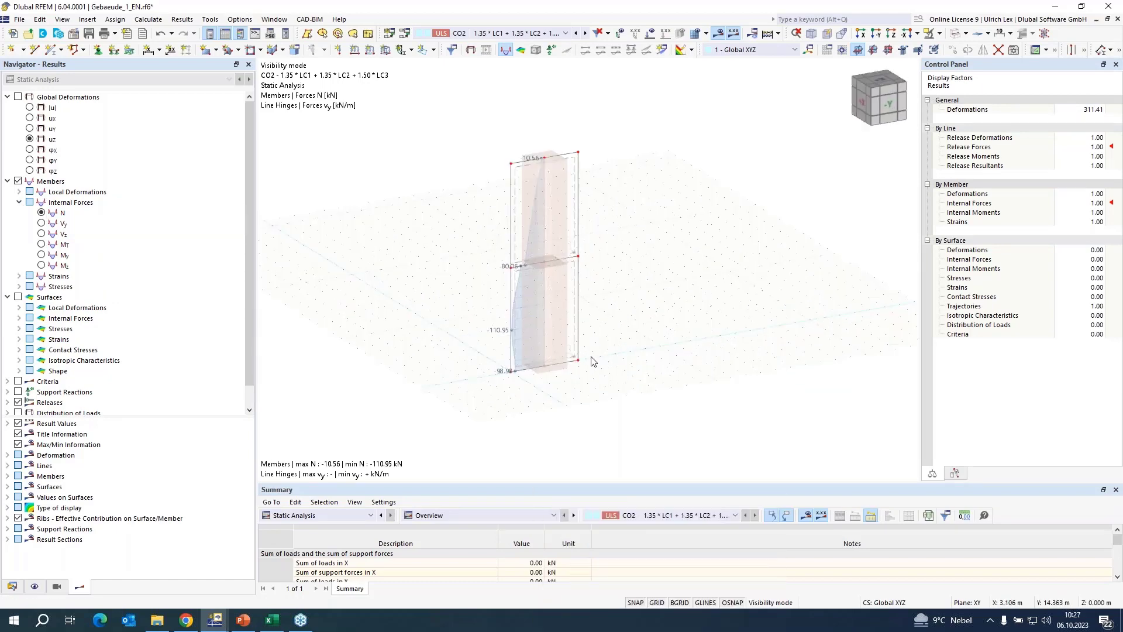
# - Display the bending moment Mz diagram along both result beams and examine it over the wall height
pyautogui.click(41, 267)
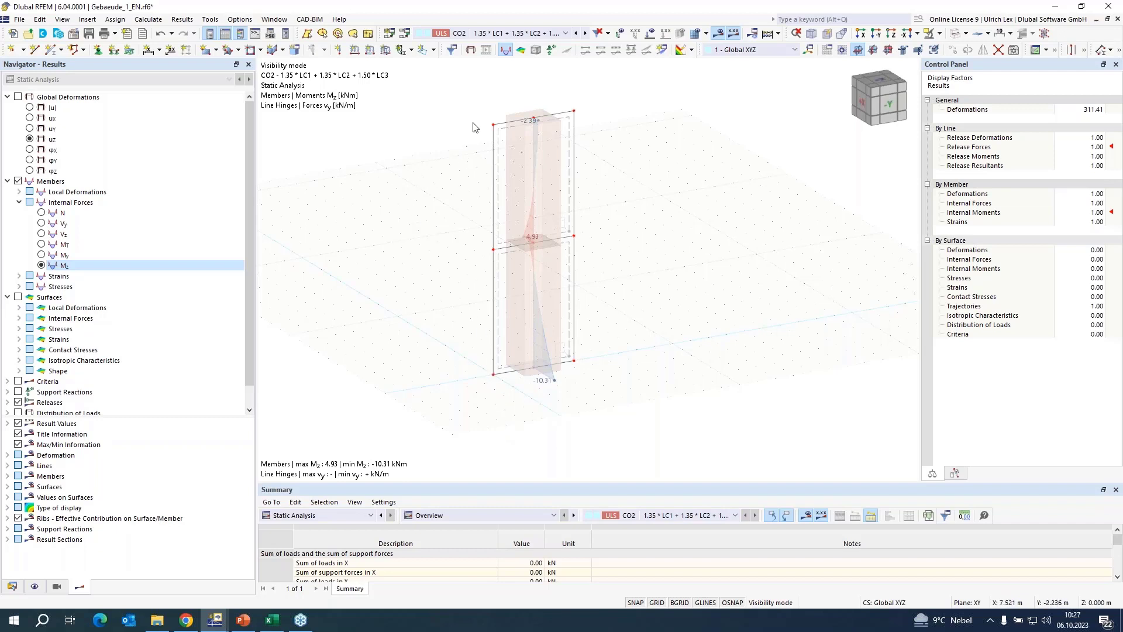
pyautogui.scroll(2, 488, 103)
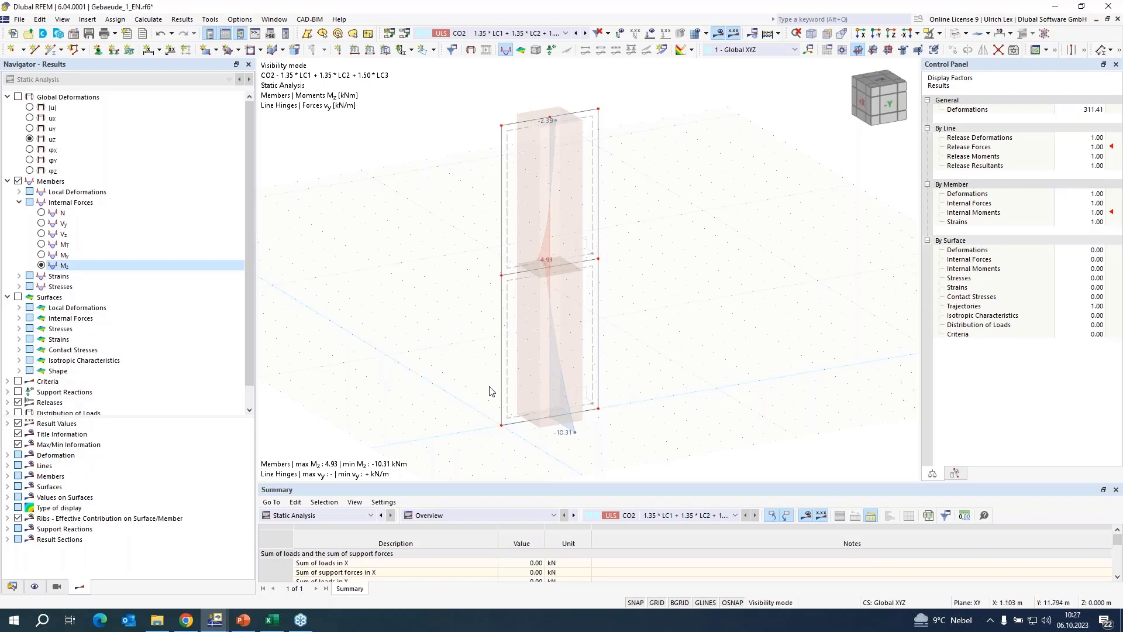
pyautogui.scroll(1, 586, 385)
pyautogui.scroll(-1, 582, 386)
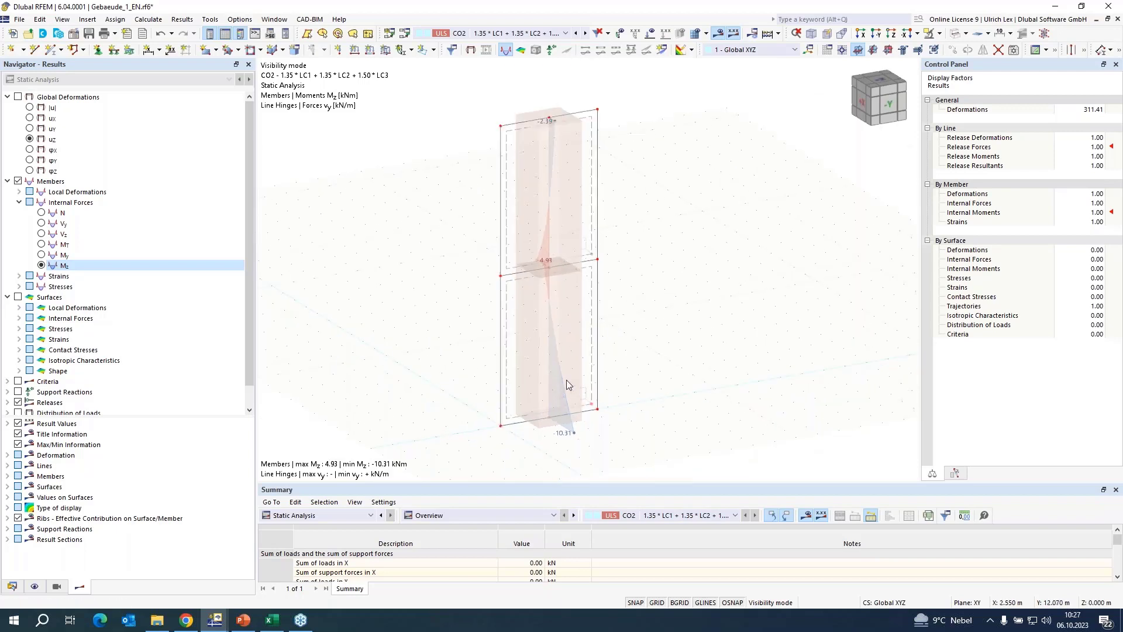
pyautogui.scroll(1, 610, 364)
pyautogui.scroll(-1, 612, 366)
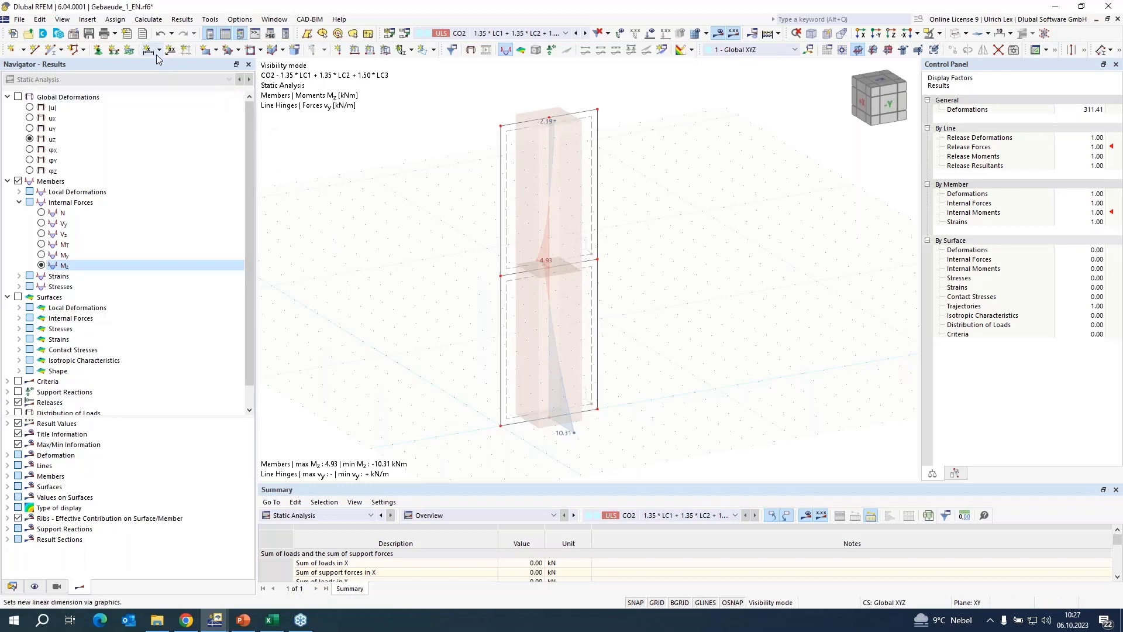
# - Add the Mz graphic to the printout report as a window-filling picture, review its report page and close the report
pyautogui.click(116, 34)
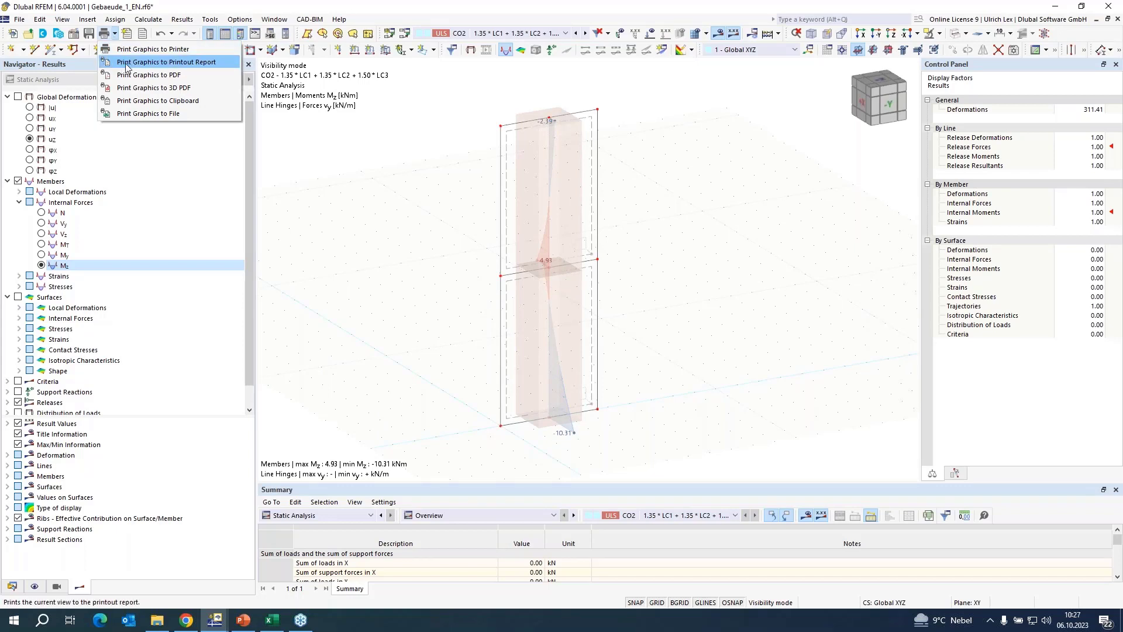
pyautogui.click(157, 65)
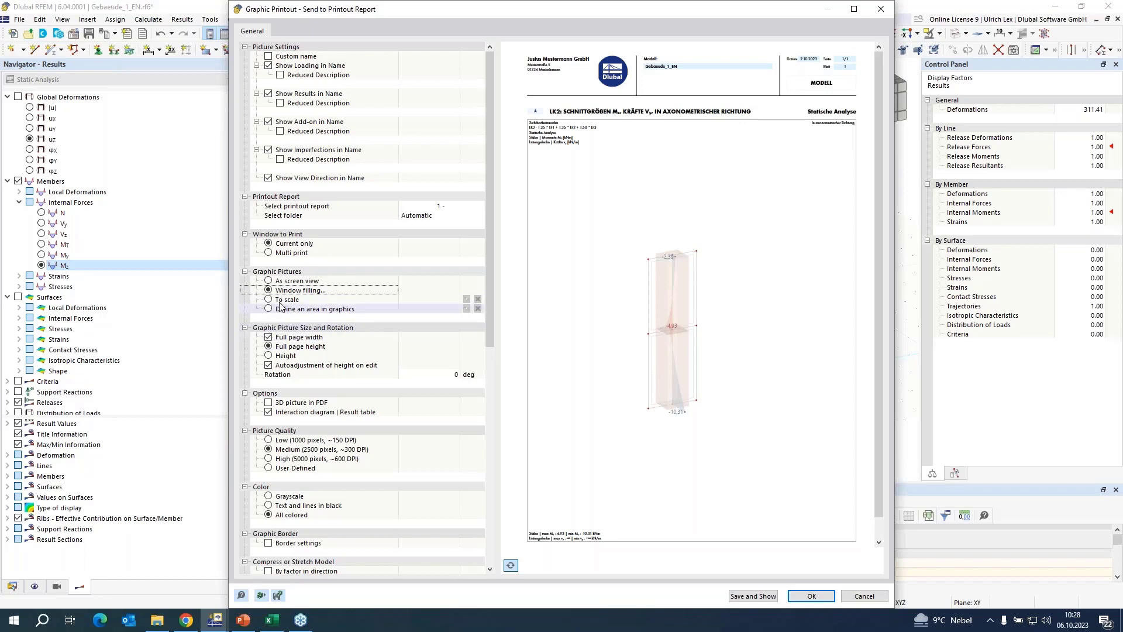
pyautogui.click(300, 290)
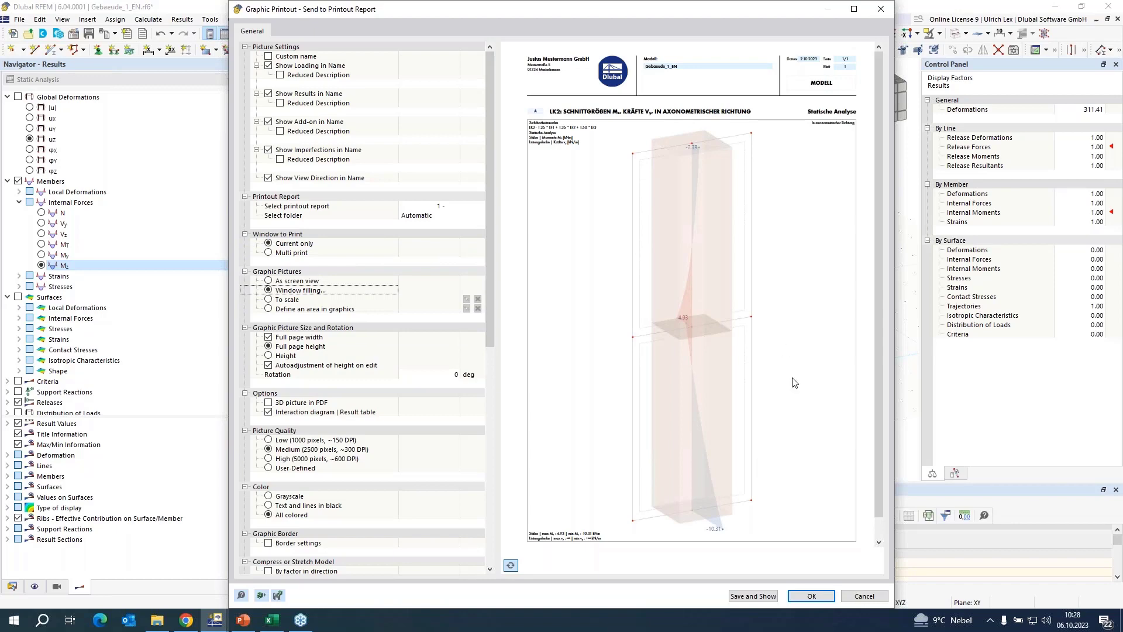
pyautogui.click(737, 596)
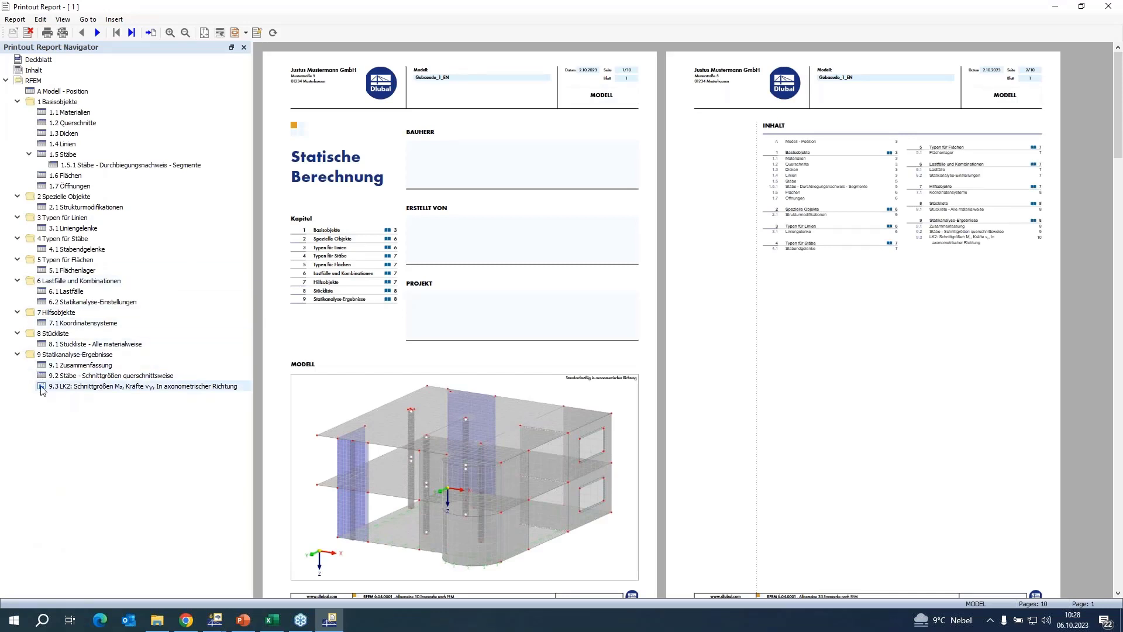
pyautogui.click(75, 388)
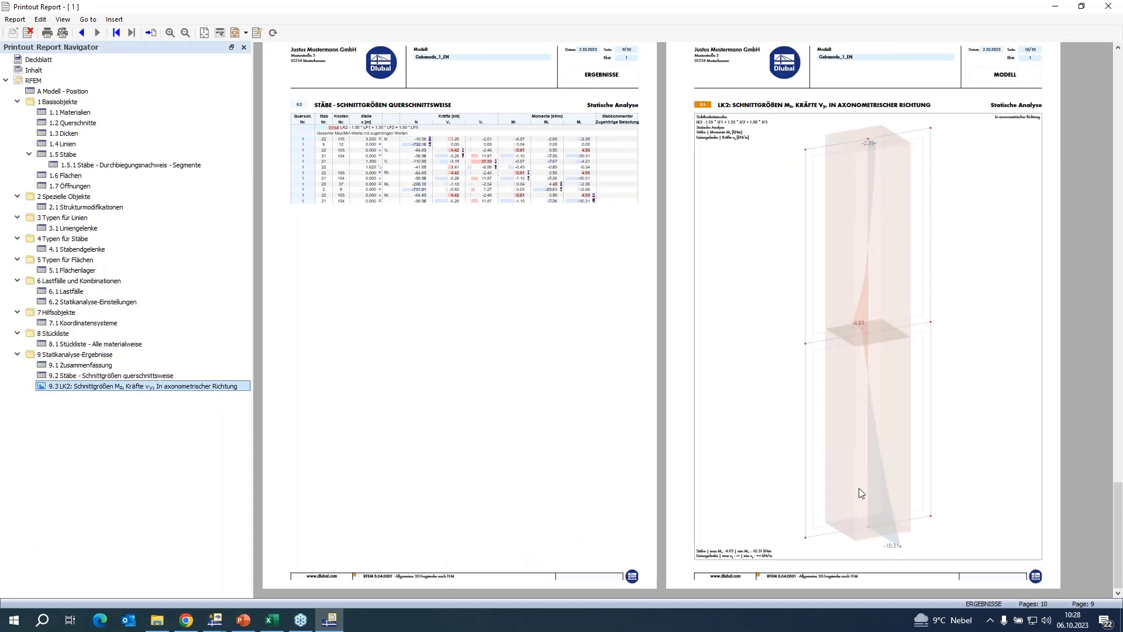
pyautogui.click(1106, 7)
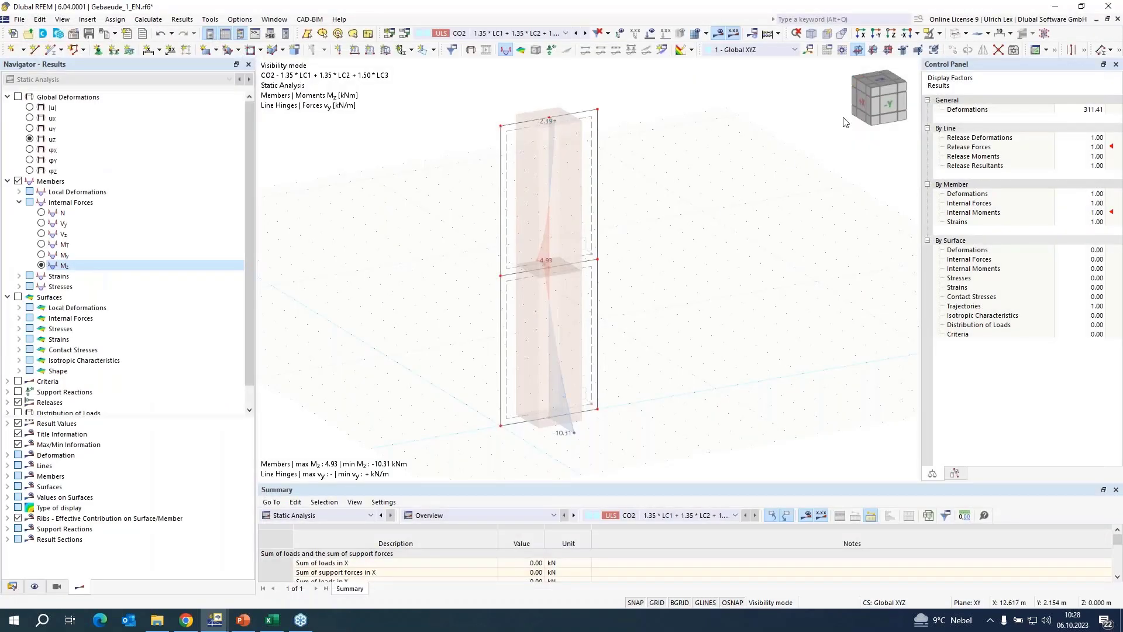
# - Cancel the visibility mode to show the whole building model again
pyautogui.click(939, 33)
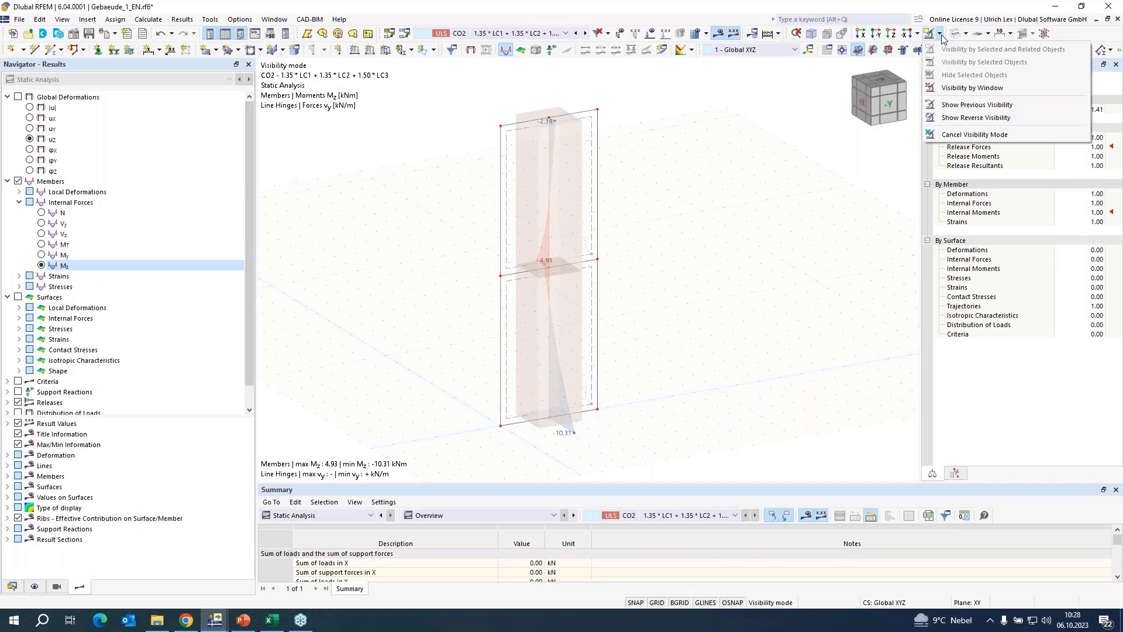
pyautogui.click(947, 135)
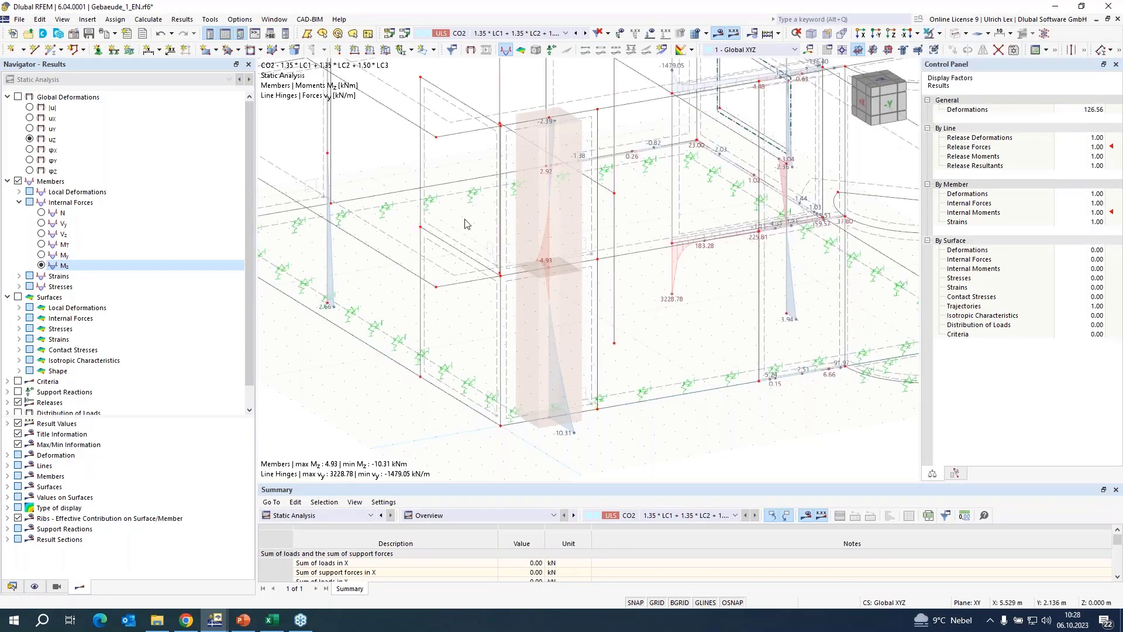
pyautogui.scroll(-4, 464, 225)
pyautogui.keyDown('ctrl'); pyautogui.moveTo(380, 291); pyautogui.dragTo(642, 316, button='middle'); pyautogui.keyUp('ctrl')
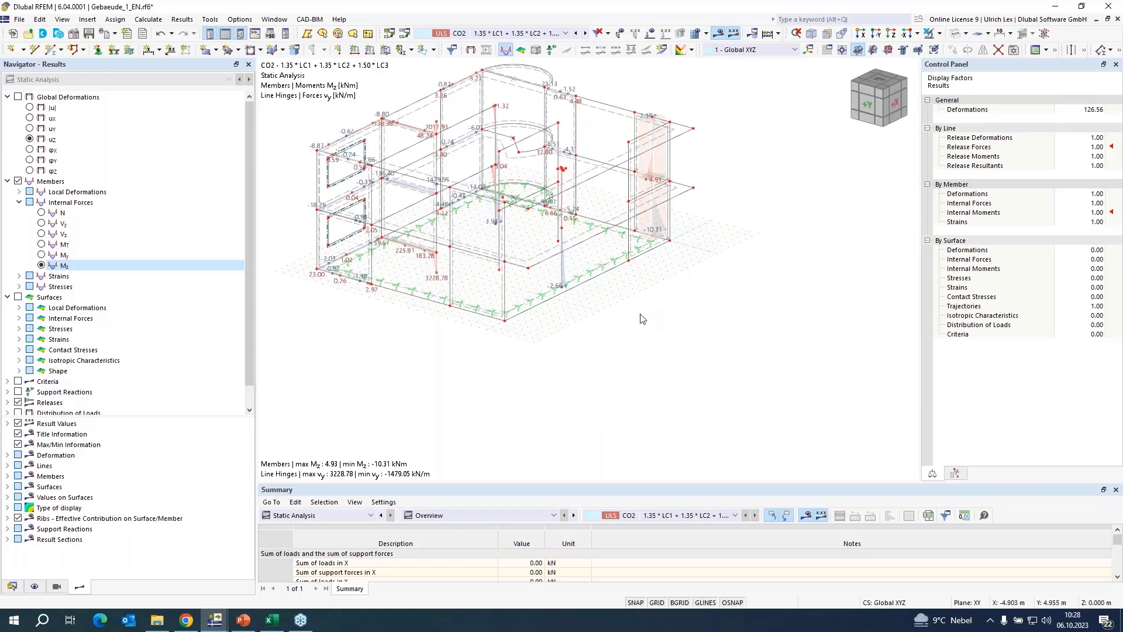
# - Display the total global deformations |u| of the building and examine the opposite corner's masonry wall
pyautogui.click(18, 97)
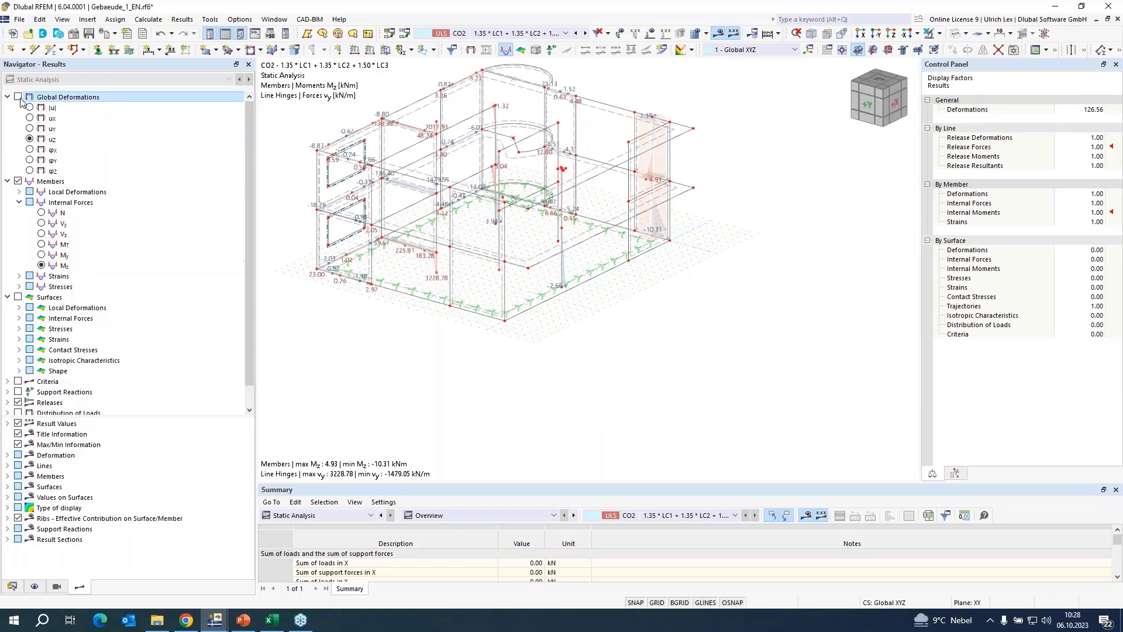
pyautogui.click(29, 108)
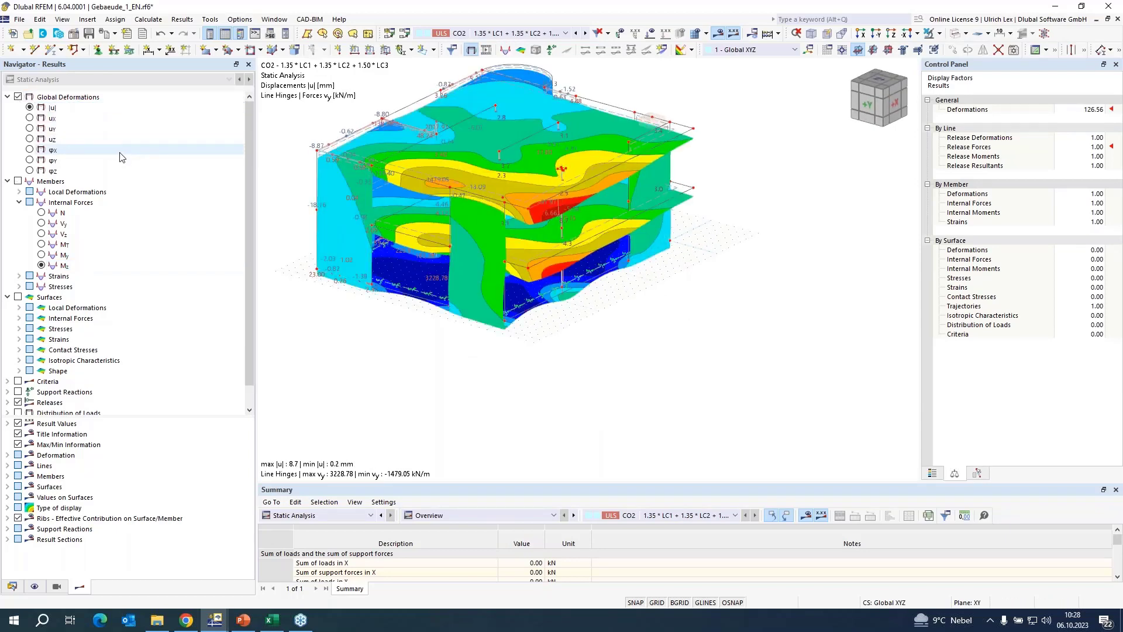
pyautogui.scroll(3, 454, 244)
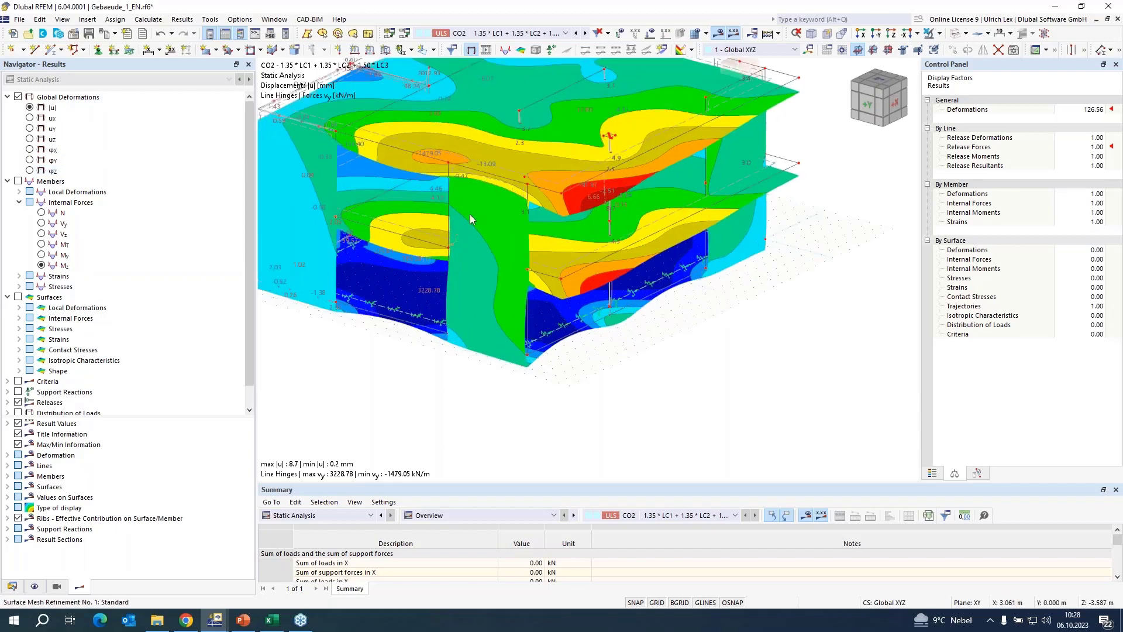
pyautogui.rightClick(489, 174)
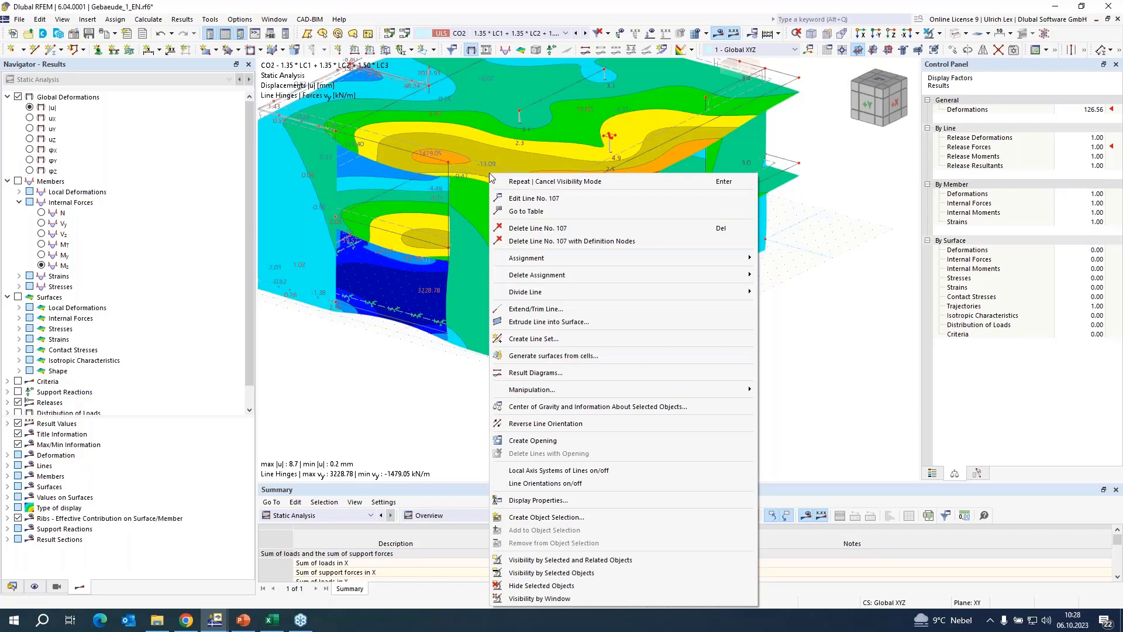
pyautogui.click(401, 367)
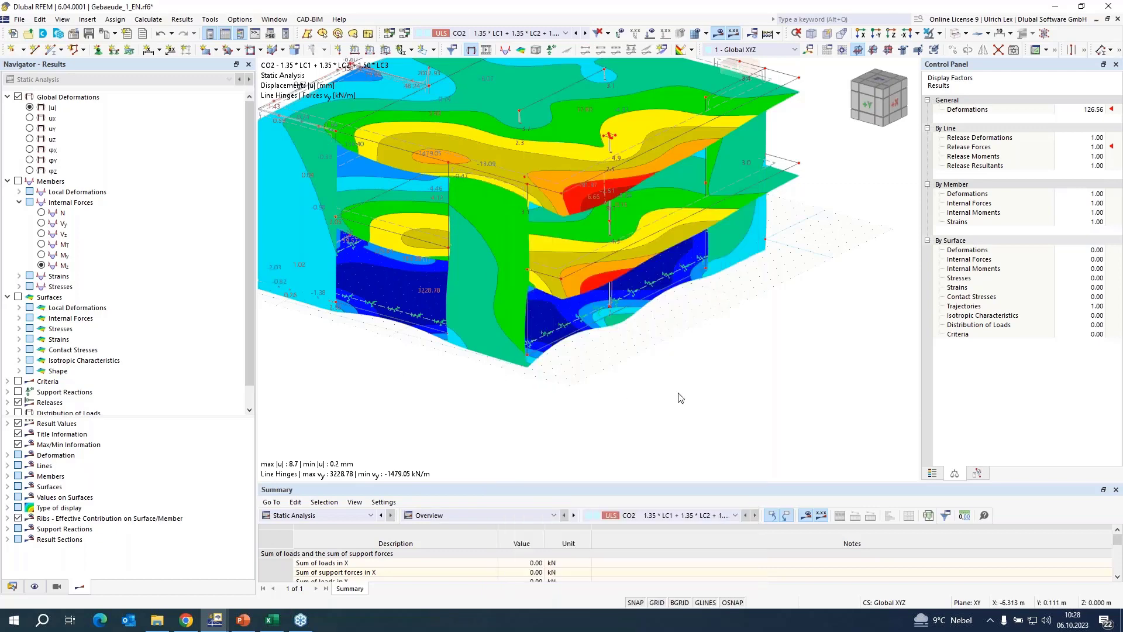
pyautogui.keyDown('ctrl'); pyautogui.moveTo(682, 397); pyautogui.dragTo(507, 265, button='middle'); pyautogui.keyUp('ctrl')
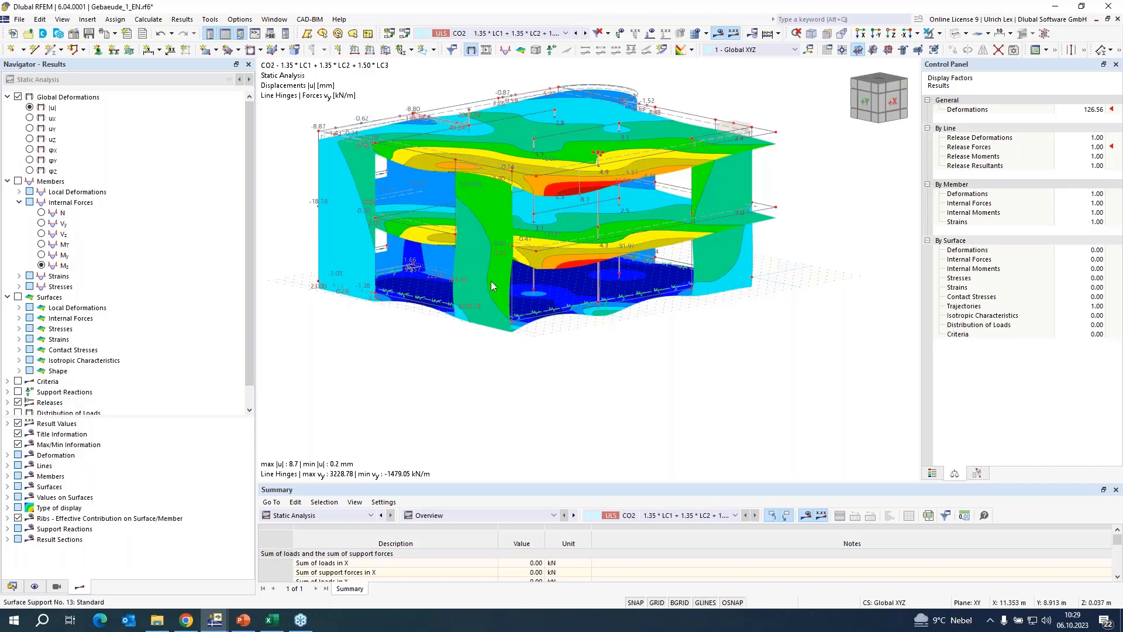
pyautogui.scroll(5, 471, 240)
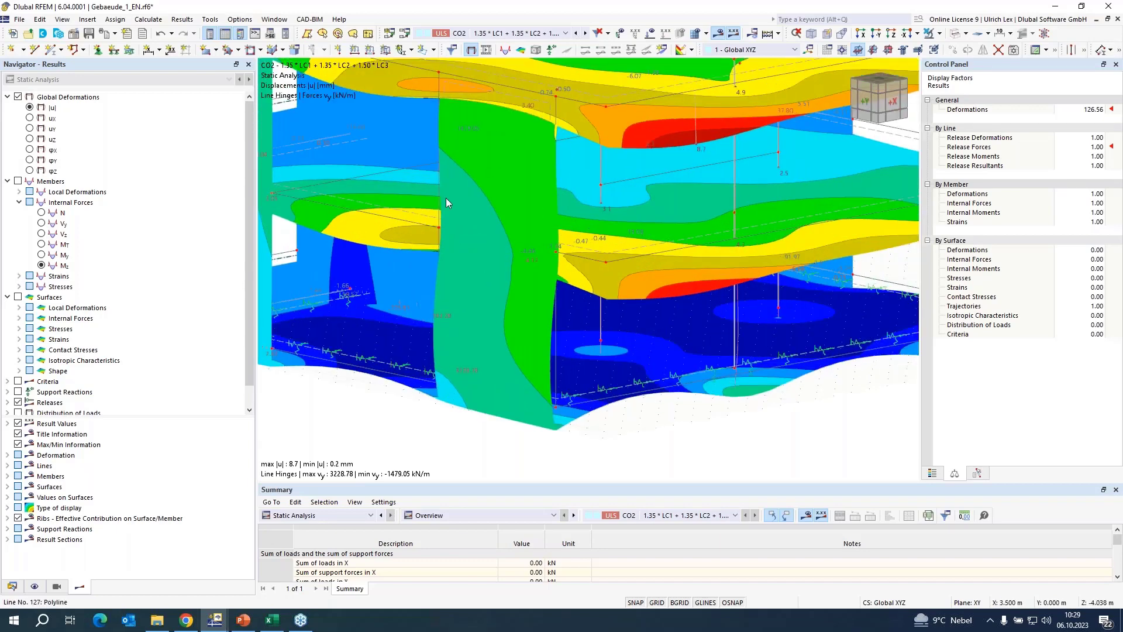
# - Switch off the results display so that the building model is shown without deformations
pyautogui.rightClick(451, 235)
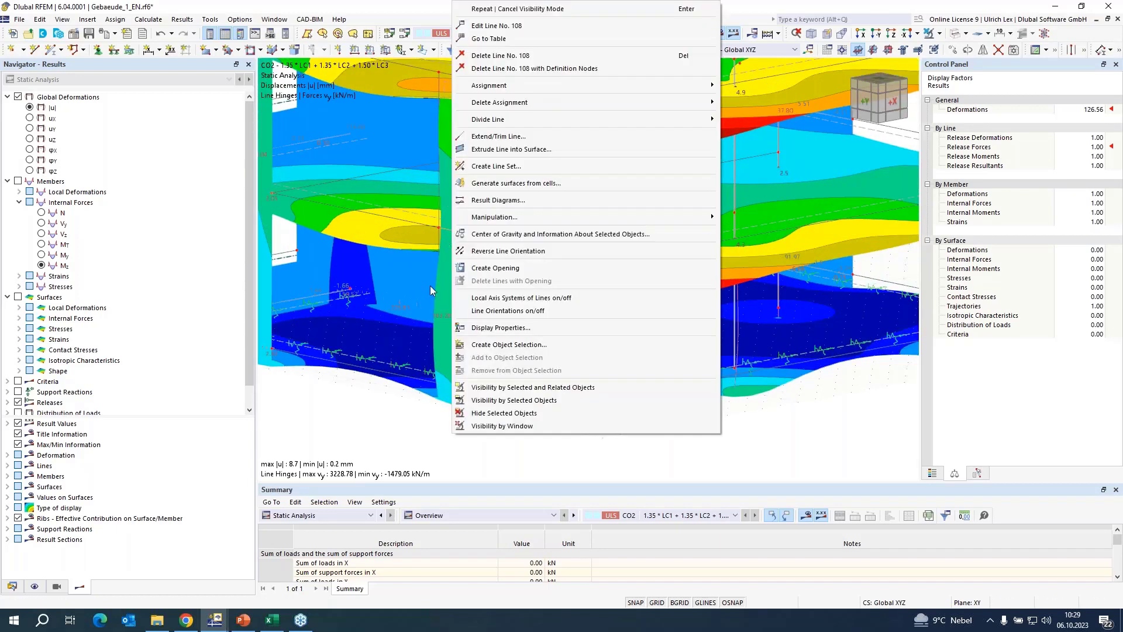
pyautogui.click(353, 438)
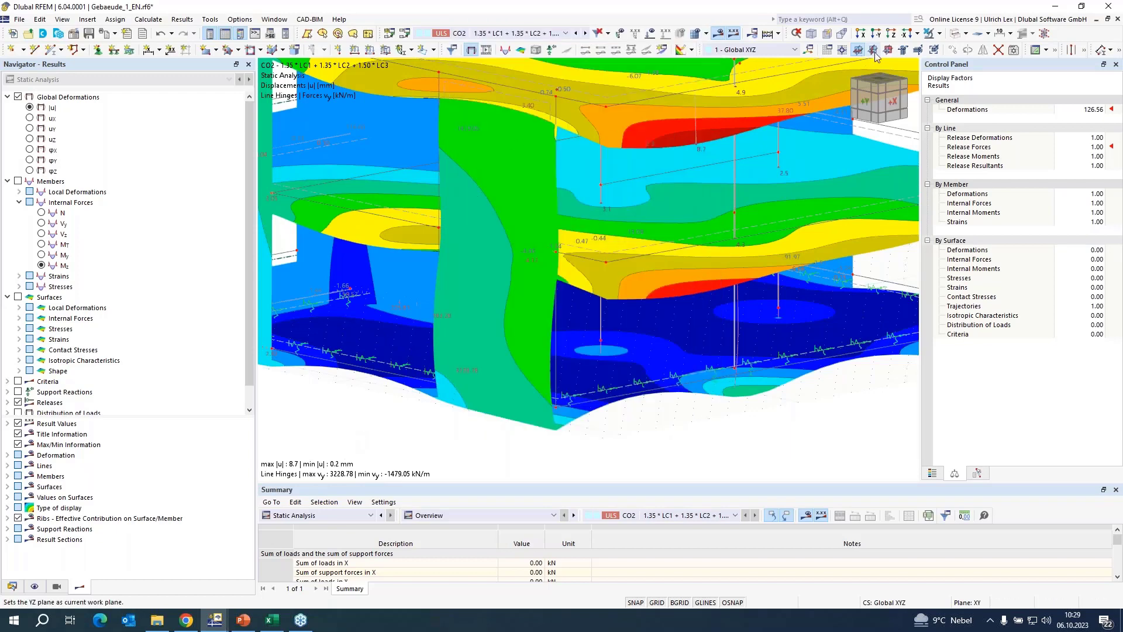
pyautogui.click(956, 33)
pyautogui.scroll(5, 668, 77)
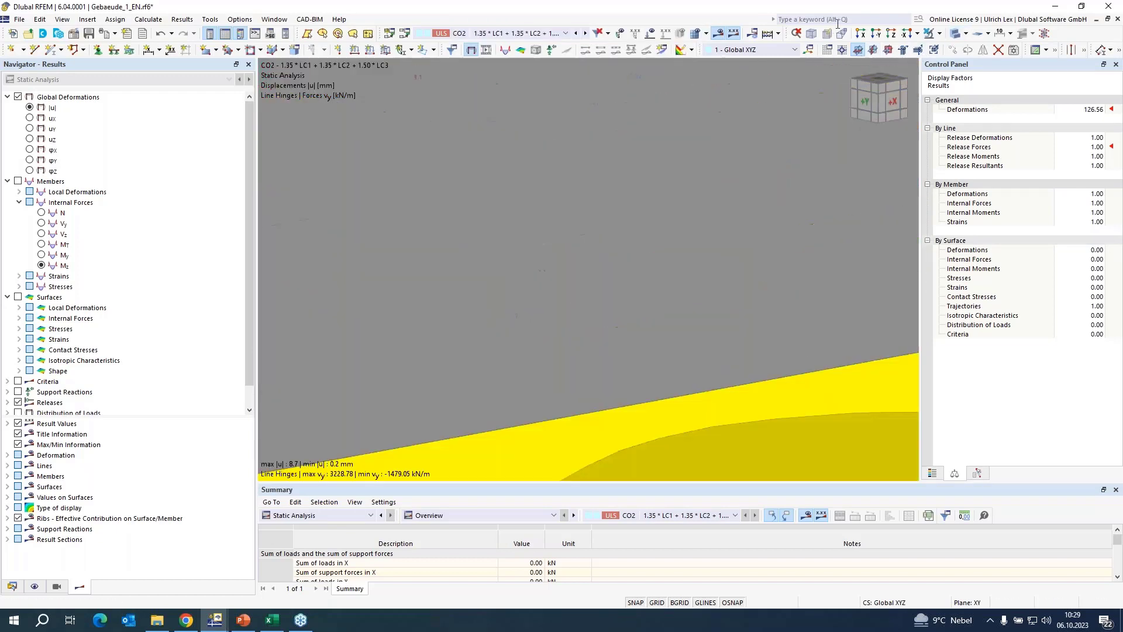
pyautogui.scroll(-8, 785, 139)
pyautogui.scroll(-2, 797, 140)
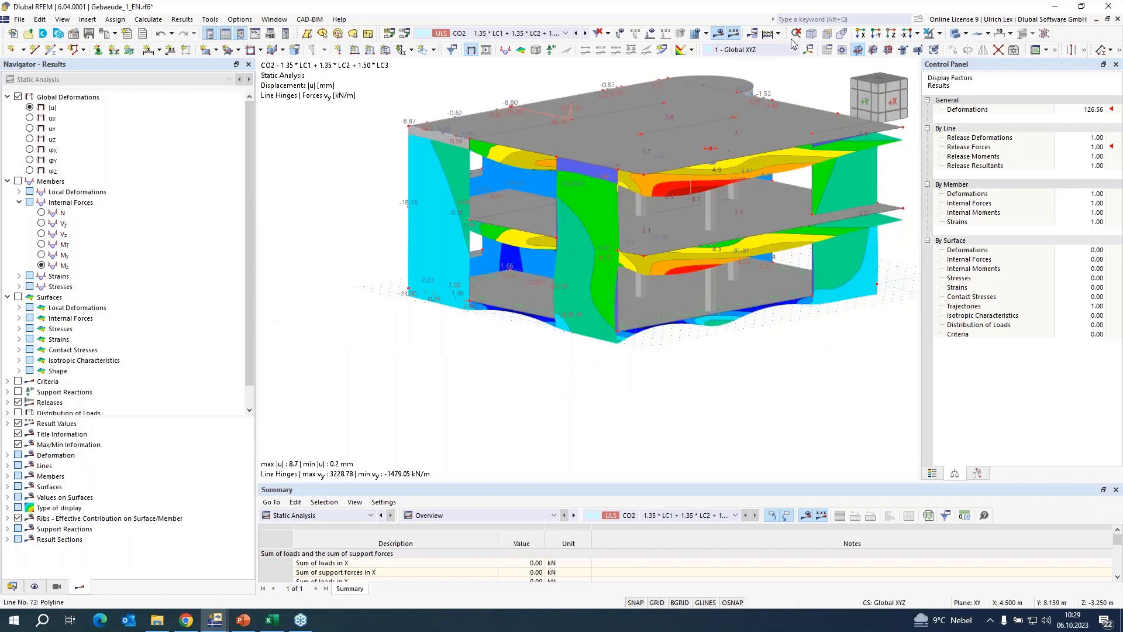
pyautogui.click(718, 33)
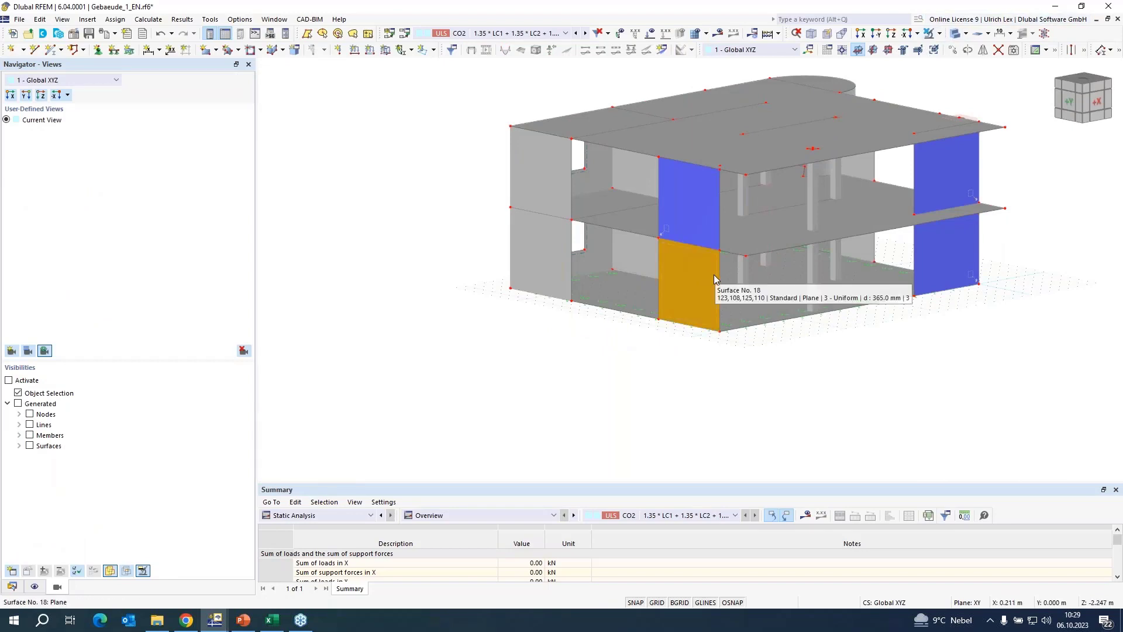
# - Open the result diagrams for line 108 at the head of the lower corner wall, limited to surface 18
pyautogui.scroll(5, 704, 248)
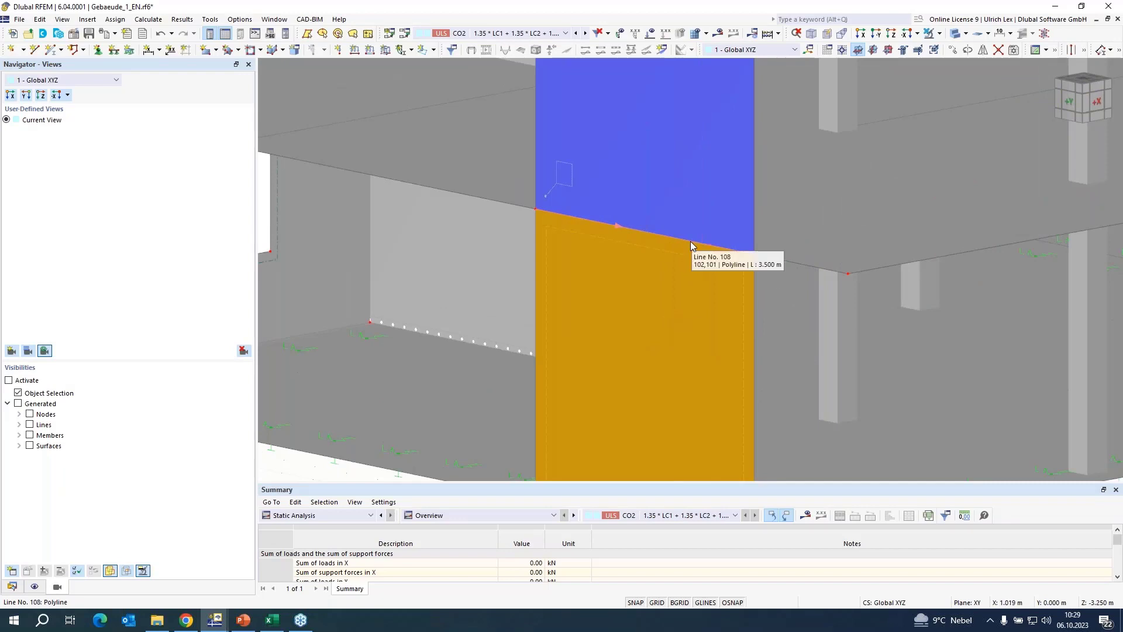
pyautogui.scroll(-5, 529, 232)
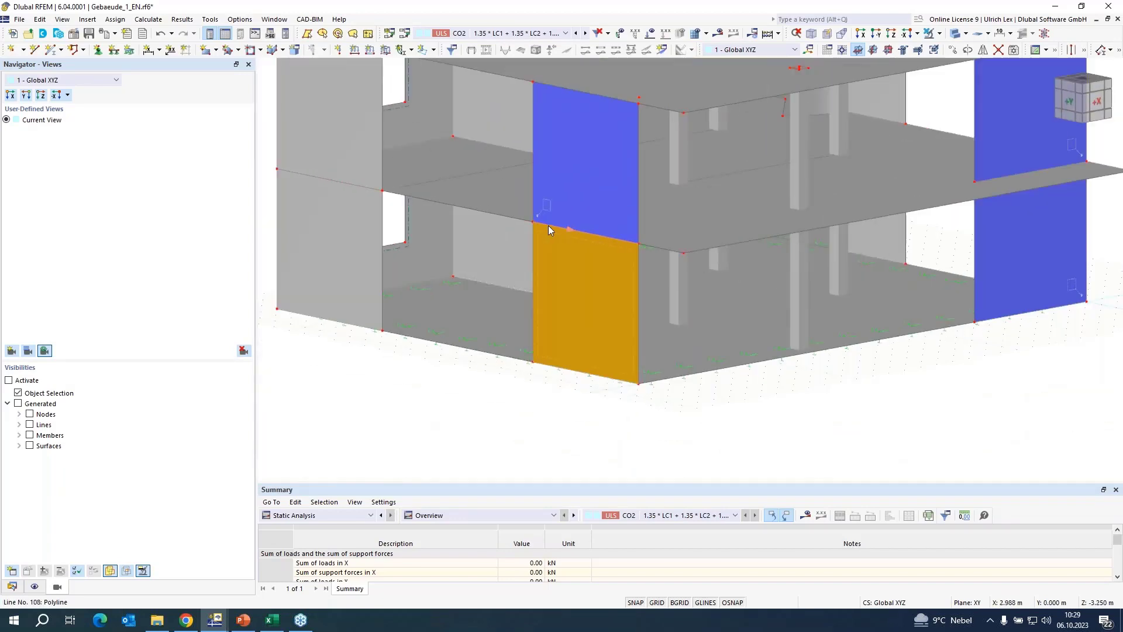
pyautogui.rightClick(549, 227)
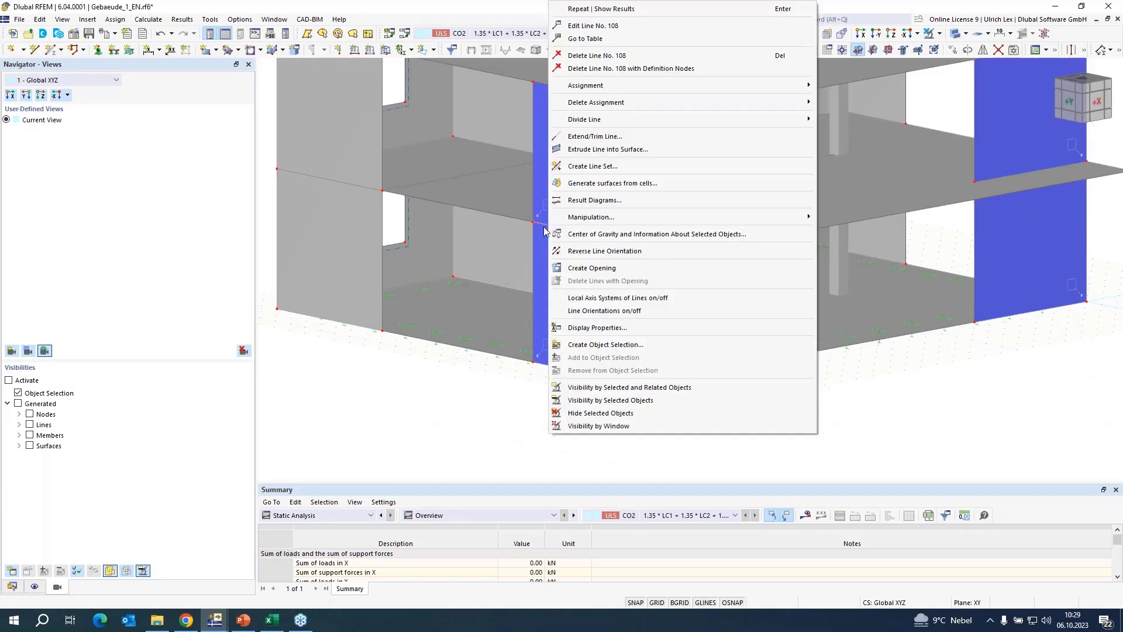
pyautogui.click(591, 201)
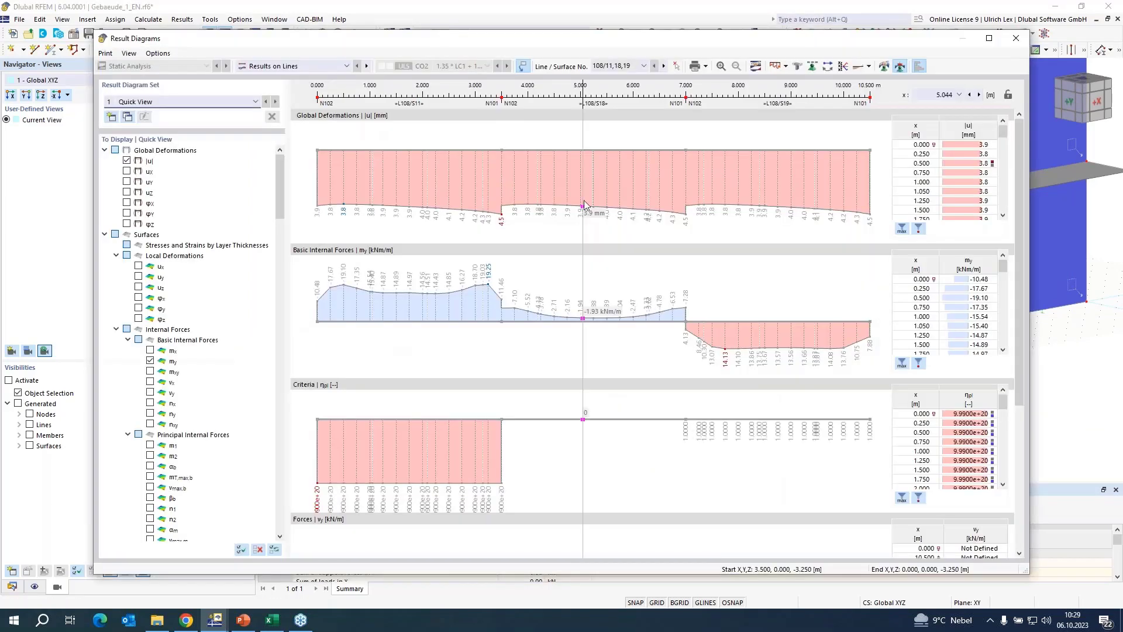
pyautogui.click(645, 66)
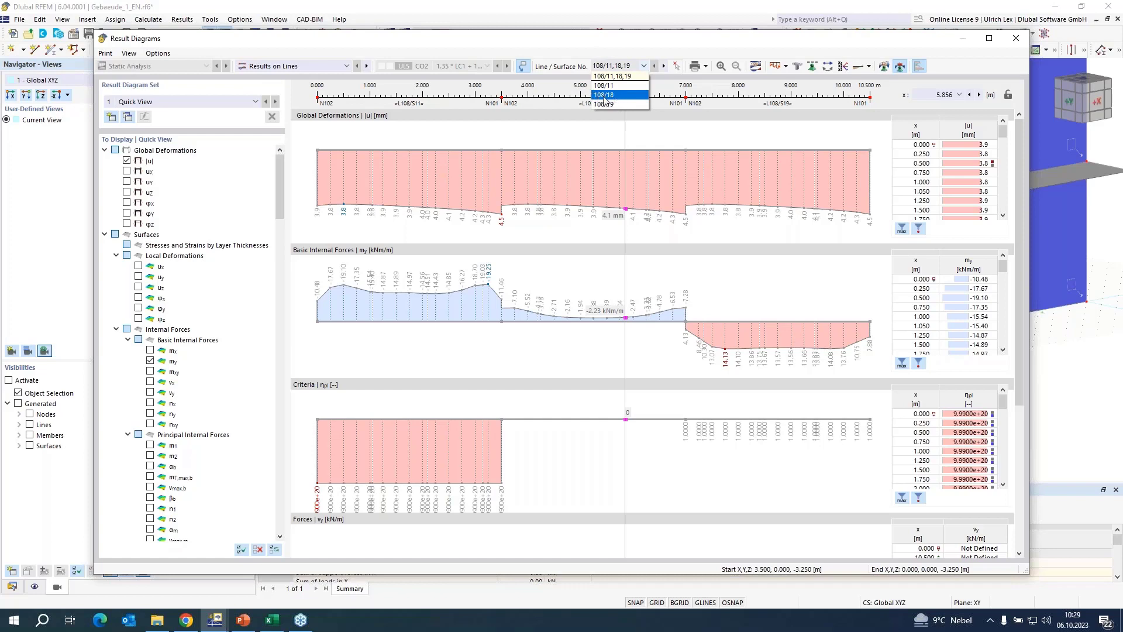
pyautogui.click(622, 99)
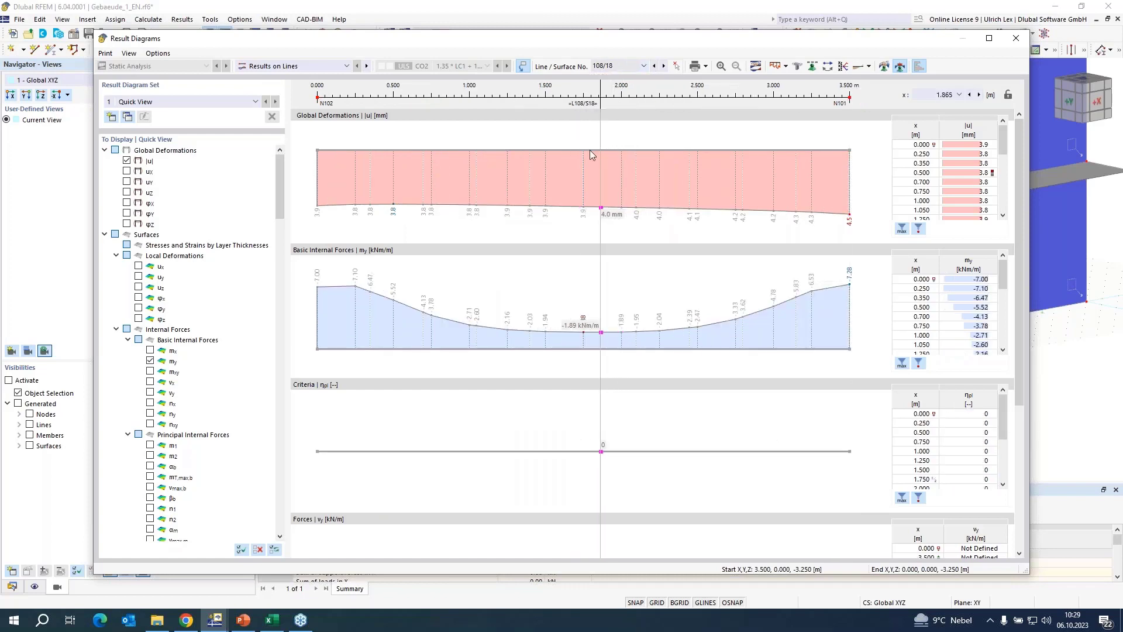
# - Clear all displayed results in the diagram and show only the basic internal force ny
pyautogui.click(258, 550)
pyautogui.scroll(-4, 177, 341)
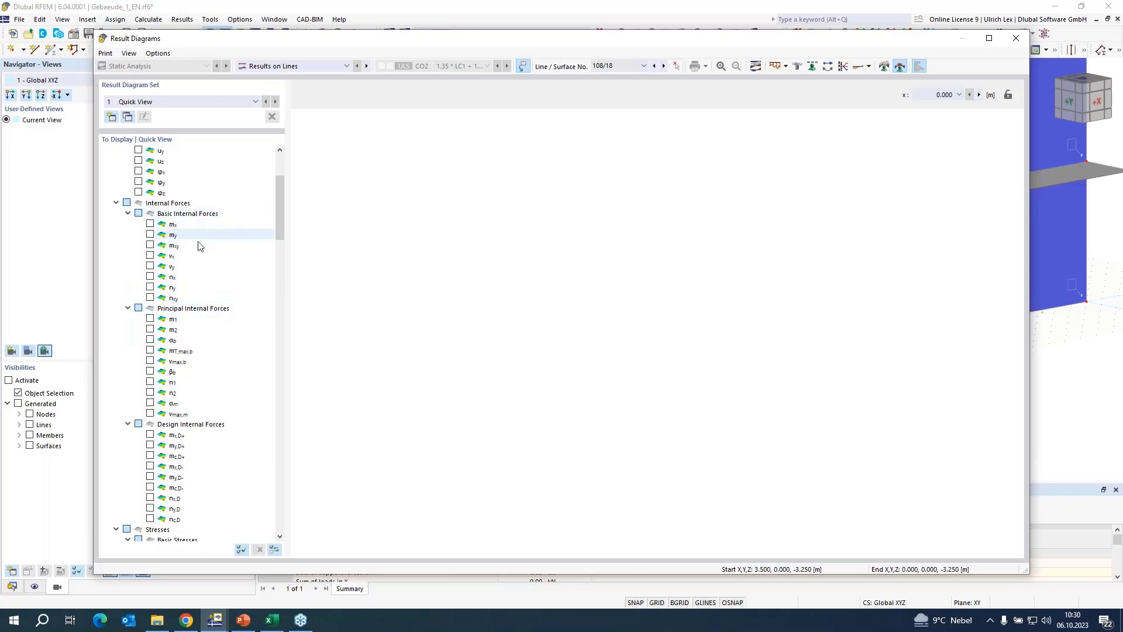
pyautogui.click(151, 287)
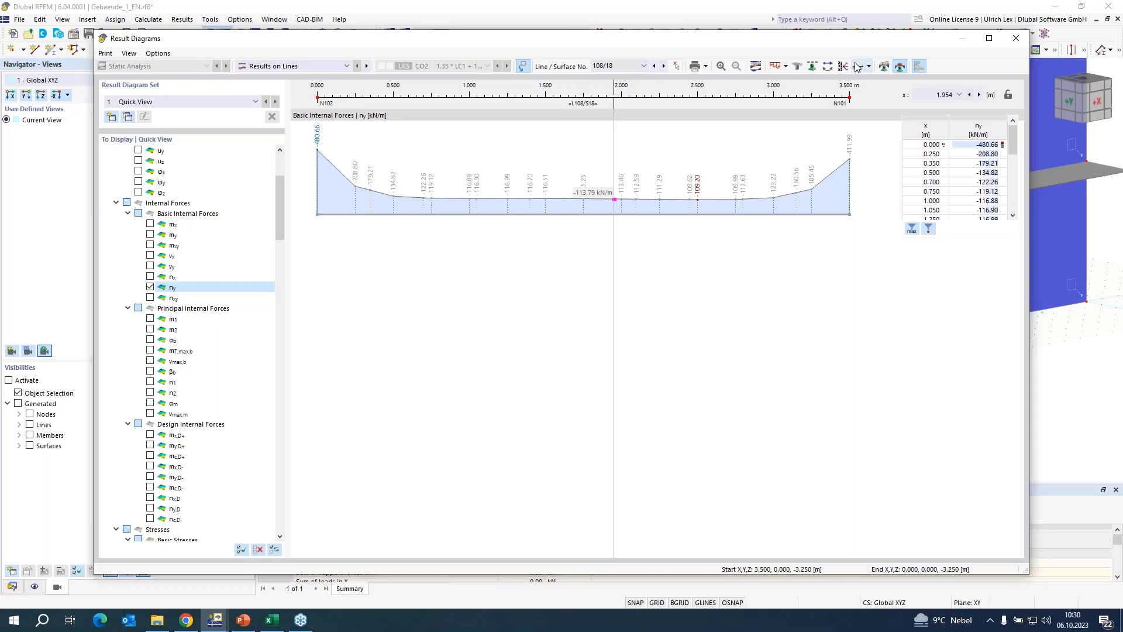
# - Start defining smooth ranges for the result diagram and enter a first range from 0 to 0.25 m
pyautogui.click(884, 67)
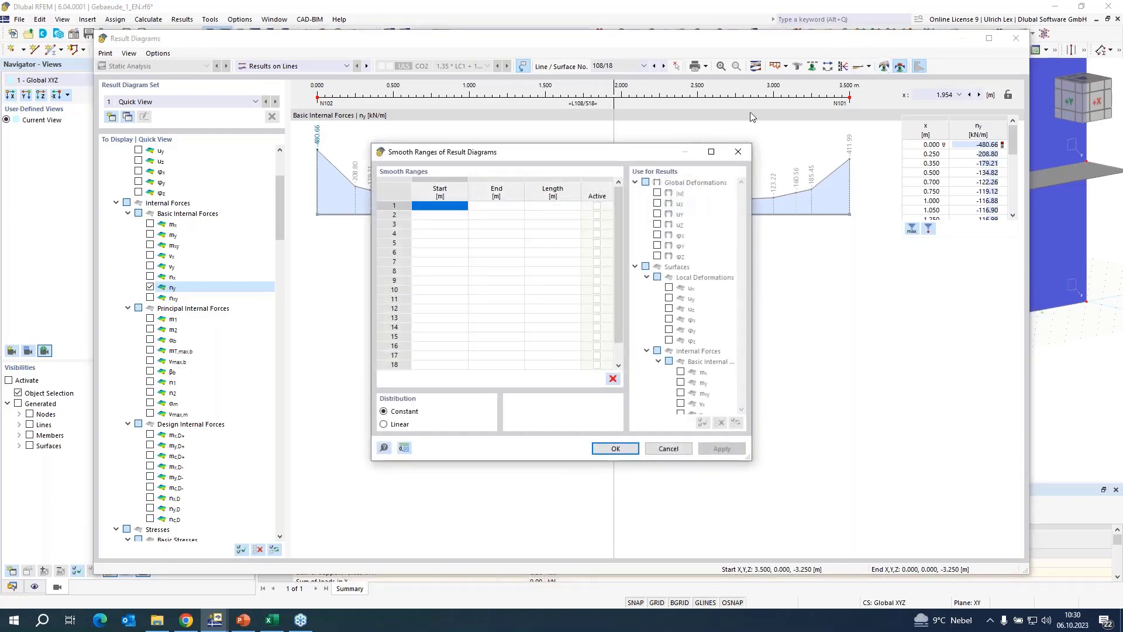
pyautogui.moveTo(559, 155); pyautogui.dragTo(674, 167)
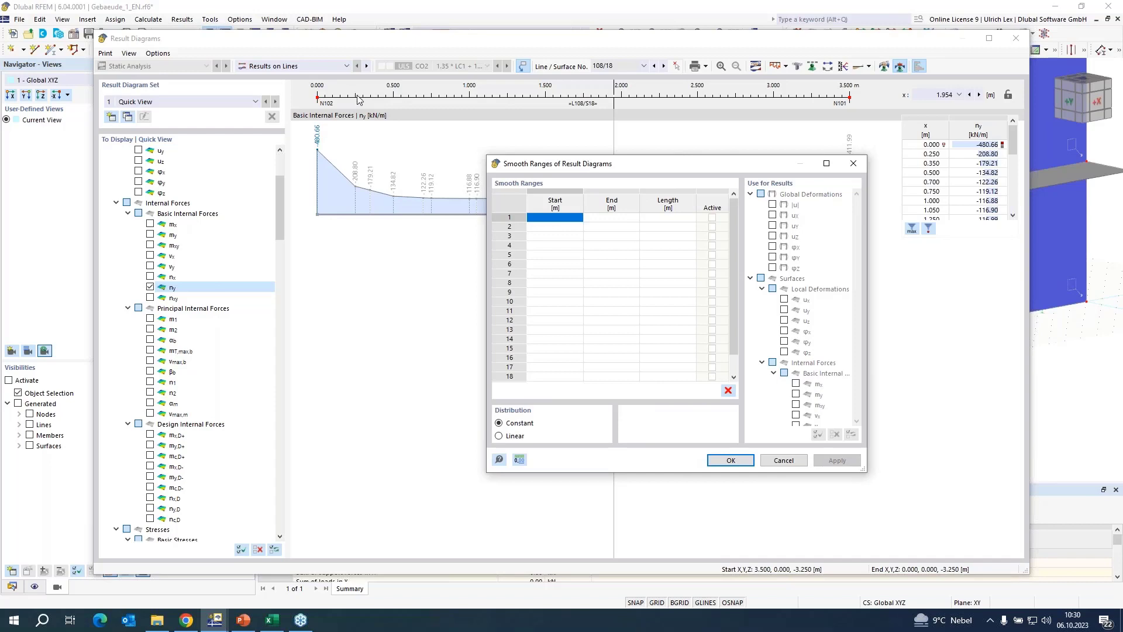
pyautogui.click(542, 218)
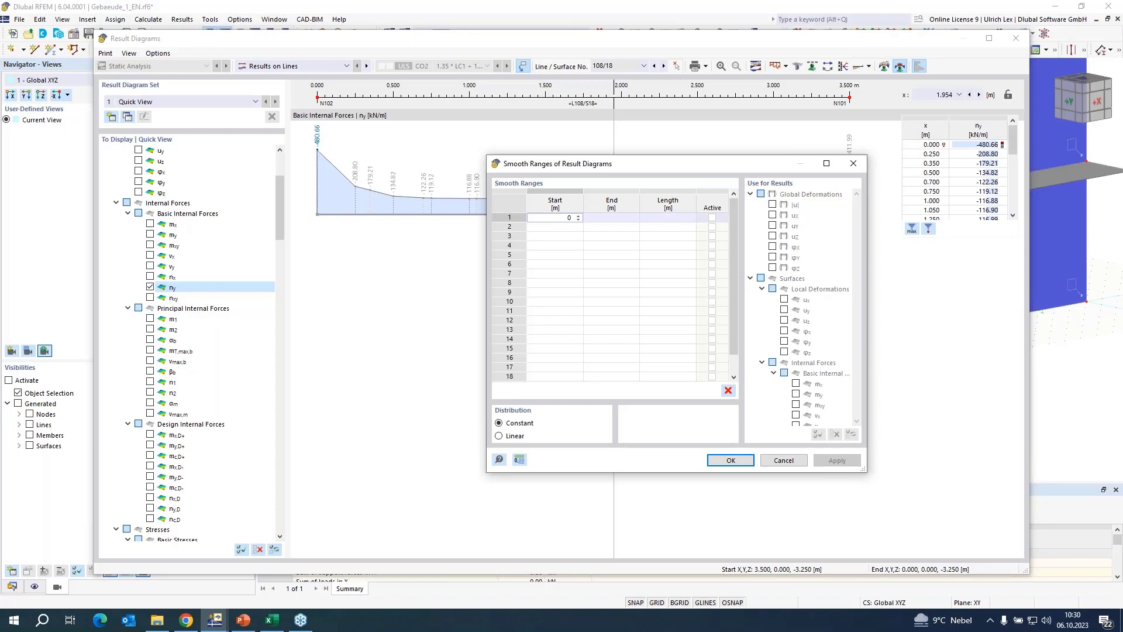
pyautogui.write('0')
pyautogui.press('Tab')
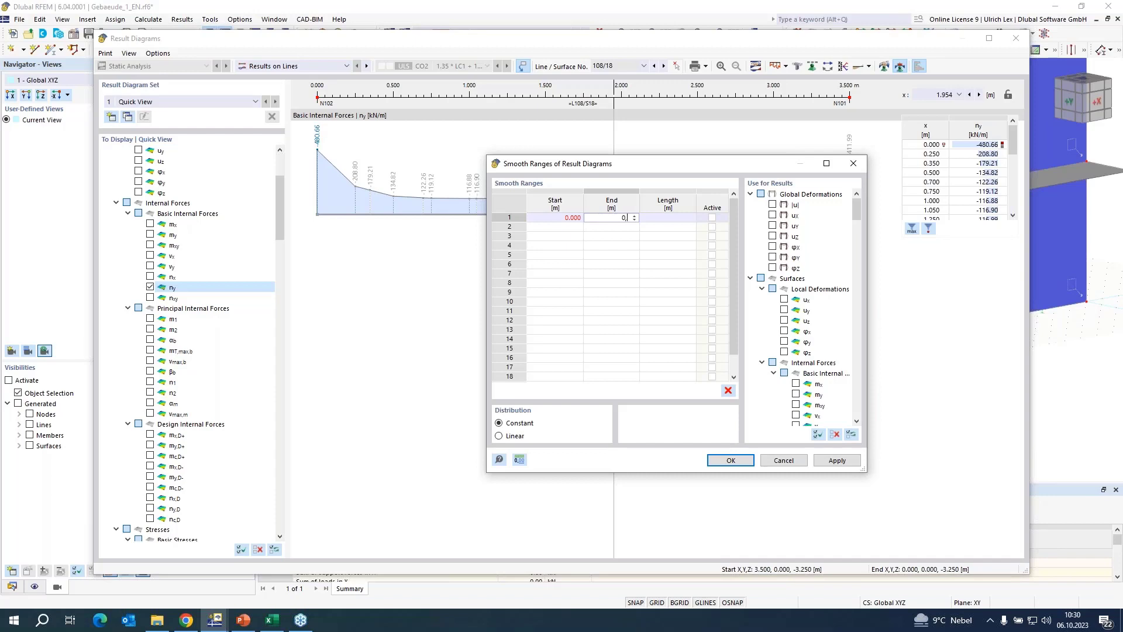
pyautogui.press('Tab')
pyautogui.press('Tab')
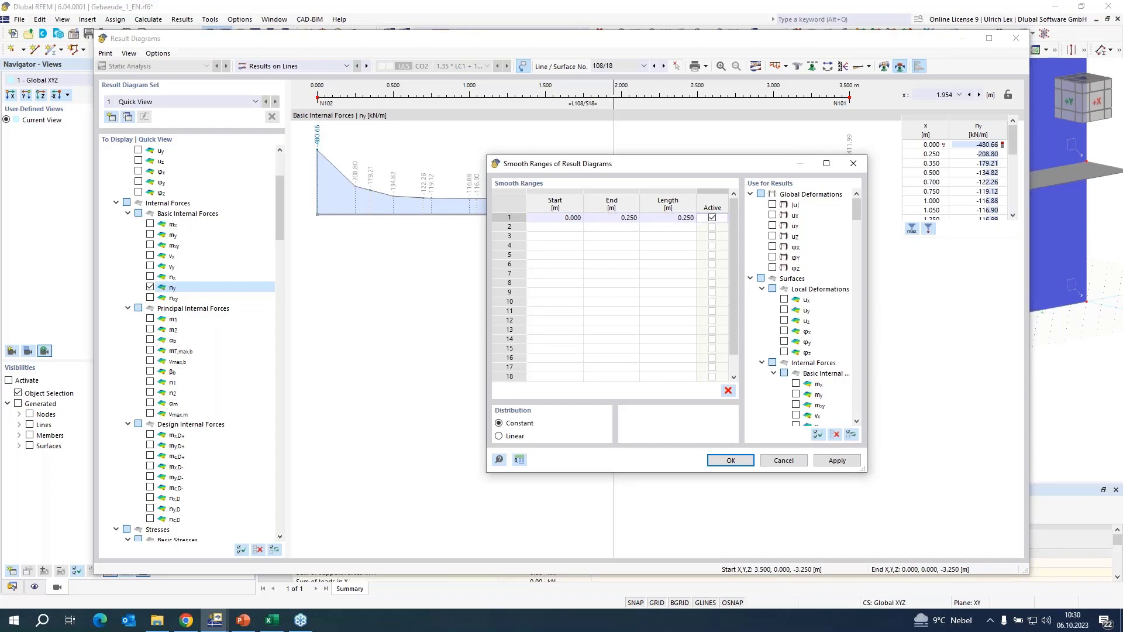
pyautogui.press('Tab')
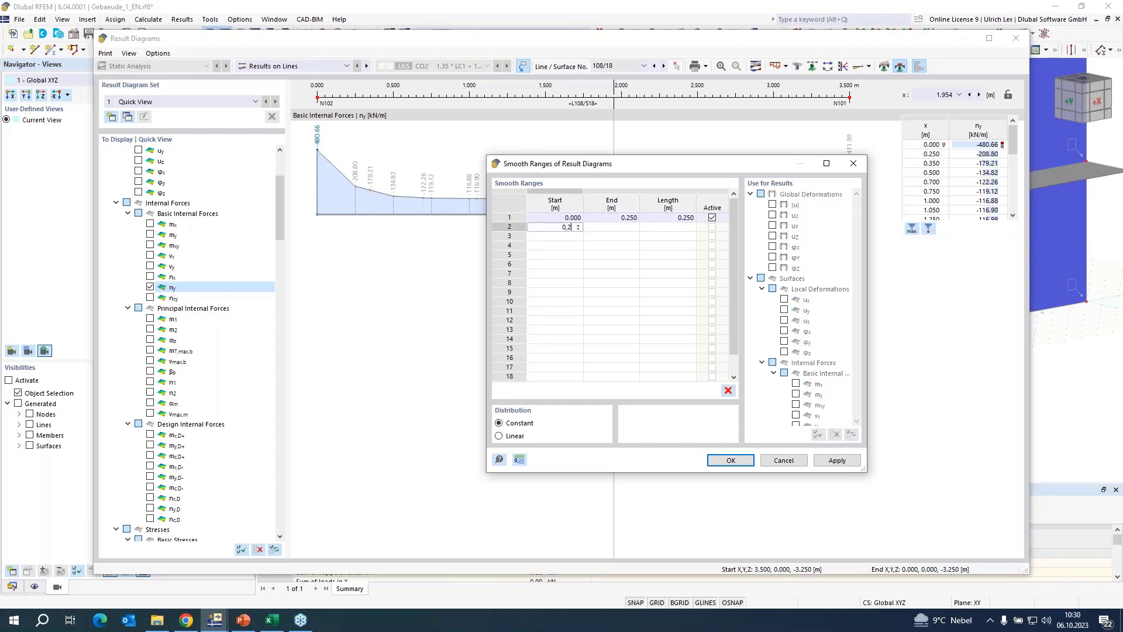
# - Define a second smooth range from 0.25 to 3.25 m
pyautogui.press('Tab')
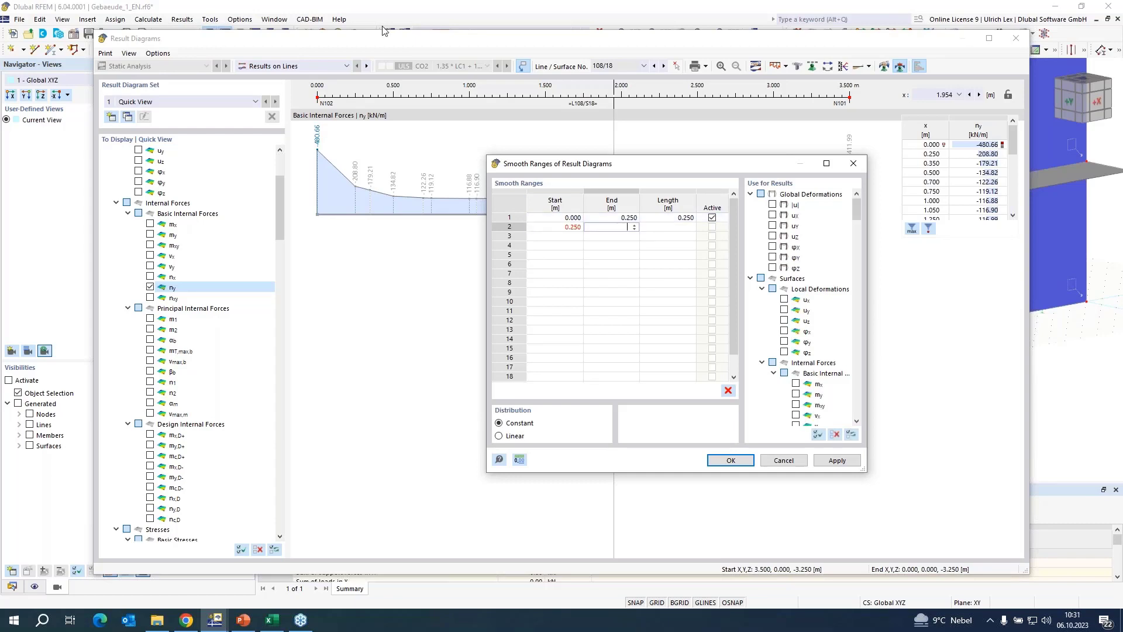
pyautogui.moveTo(731, 168); pyautogui.dragTo(590, 189)
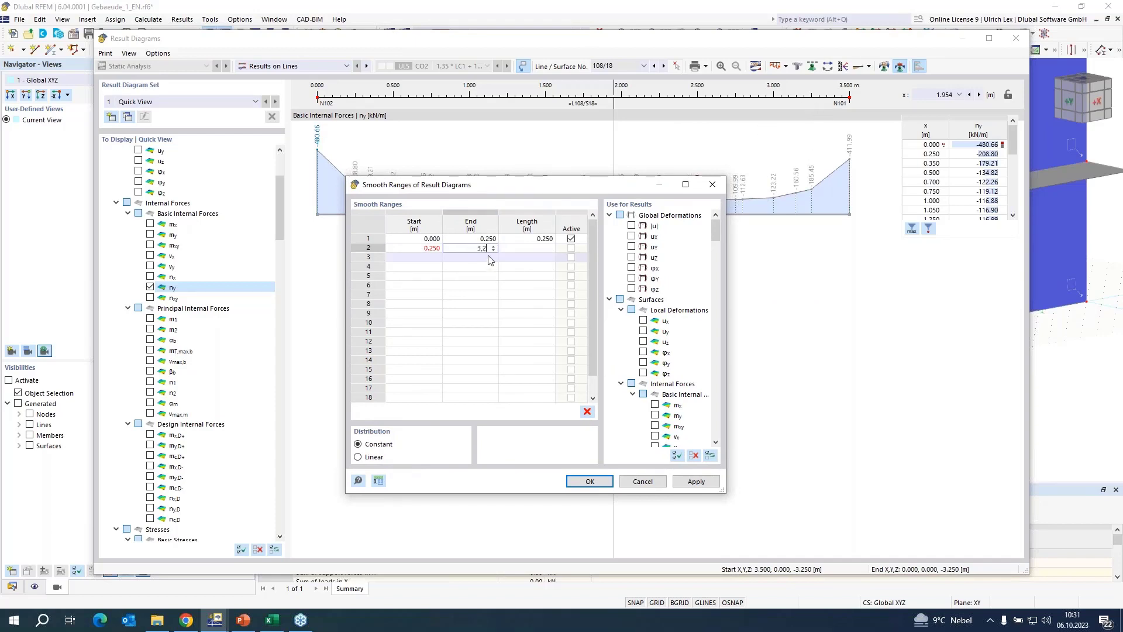
pyautogui.write('5')
pyautogui.press('Tab')
pyautogui.press('Tab')
pyautogui.press('Tab')
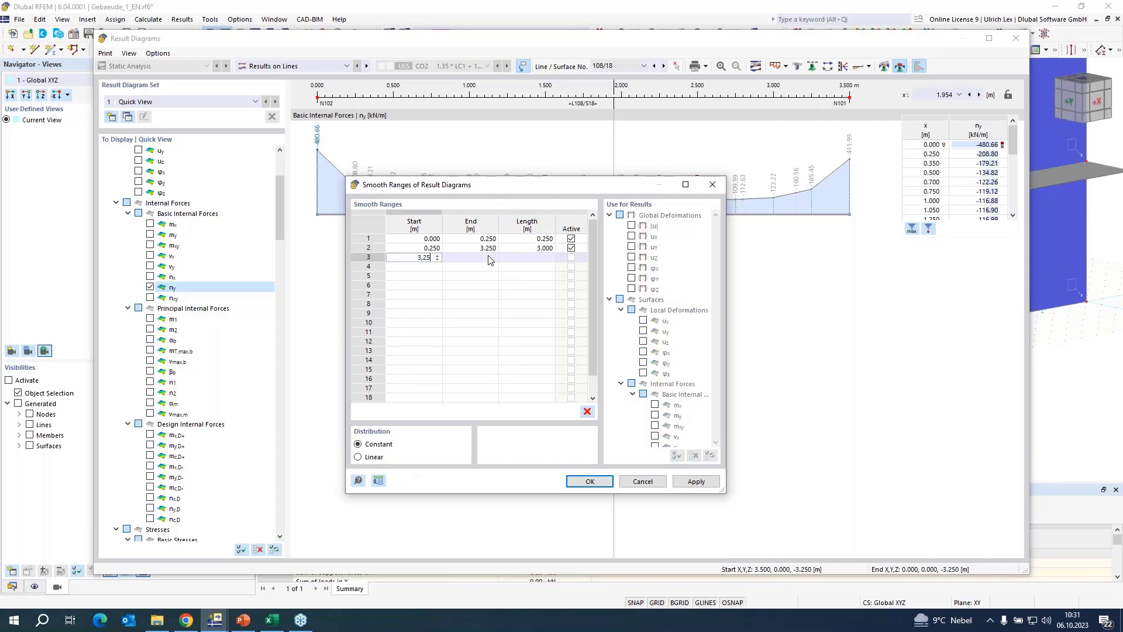
# - Add a third smooth range from 3.25 to 3.5 m and apply the constant smoothing to the ny diagram
pyautogui.press('Tab')
pyautogui.write('3,')
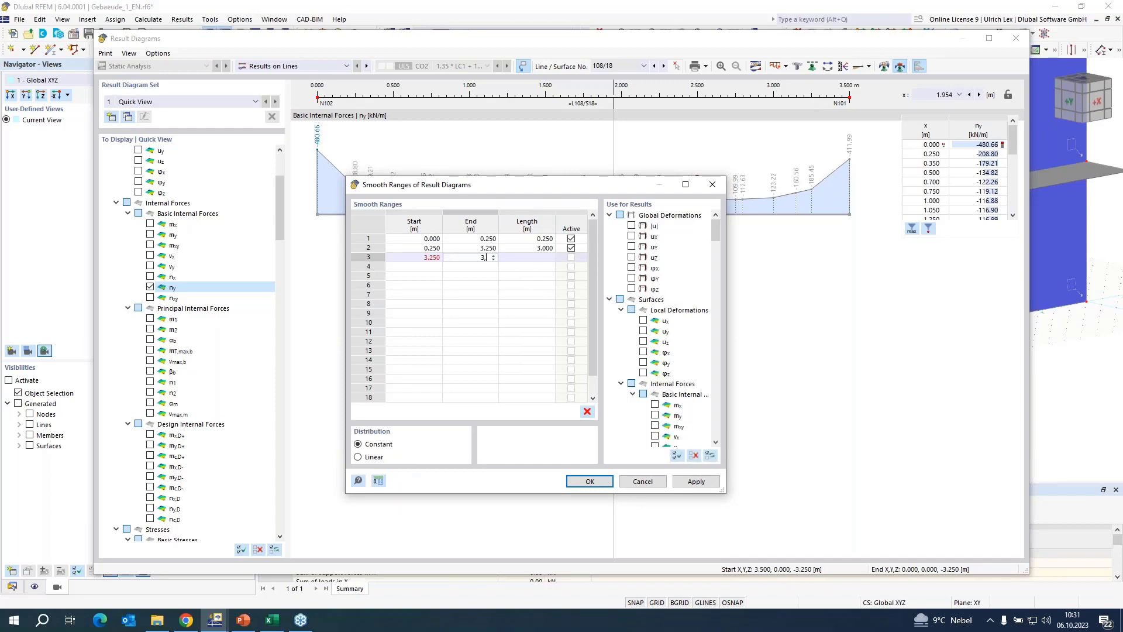
pyautogui.write('5')
pyautogui.press('Tab')
pyautogui.press('Tab')
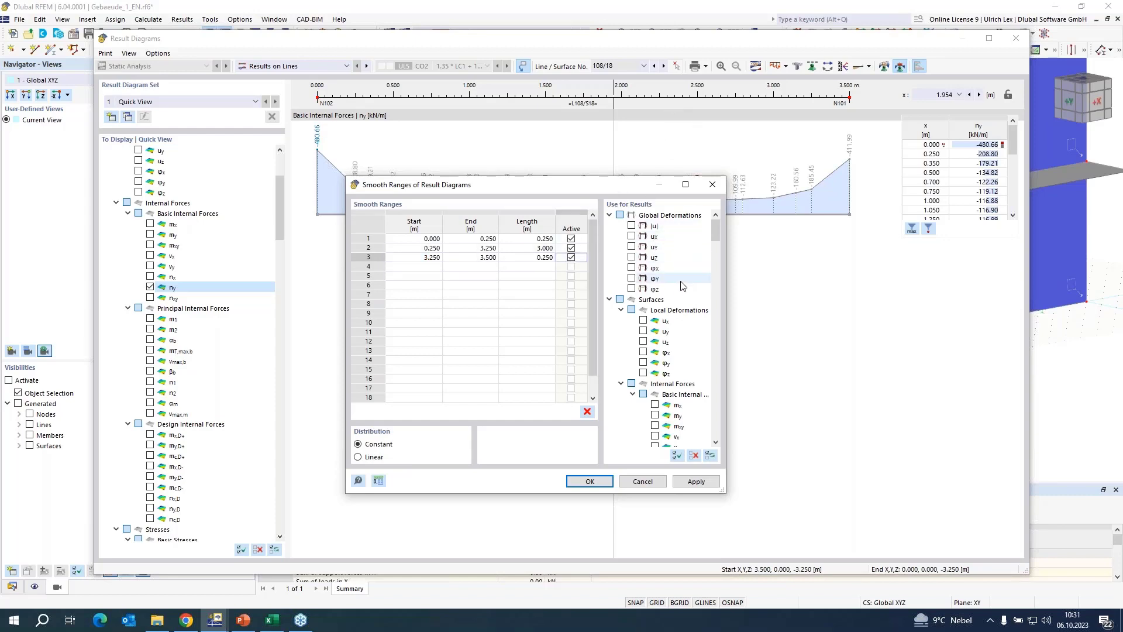
pyautogui.scroll(-2, 683, 275)
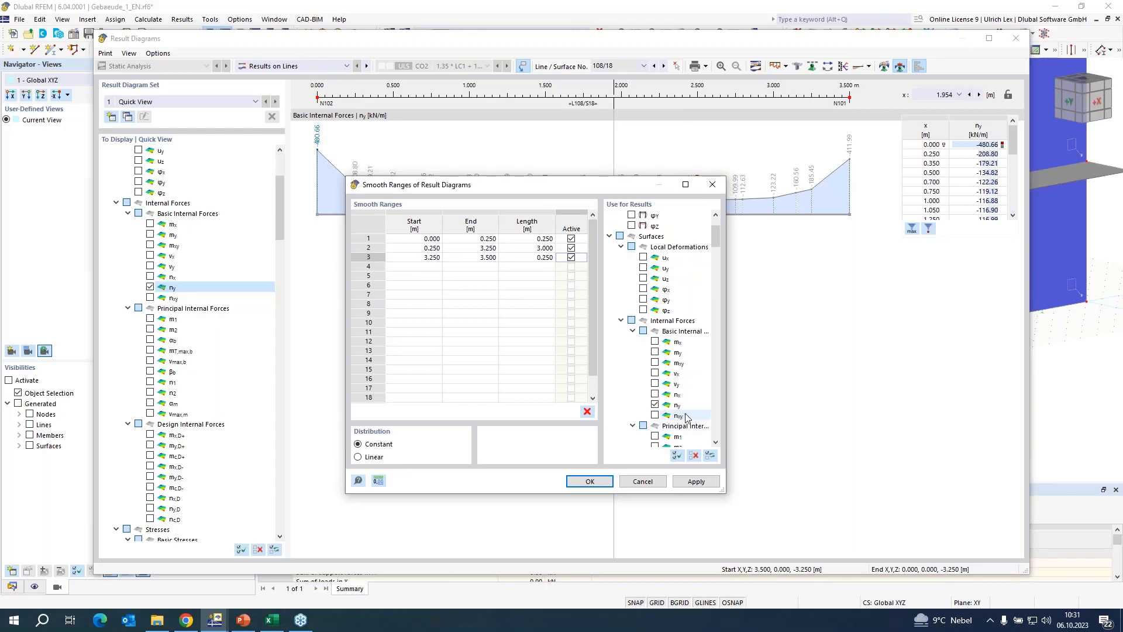
pyautogui.click(590, 482)
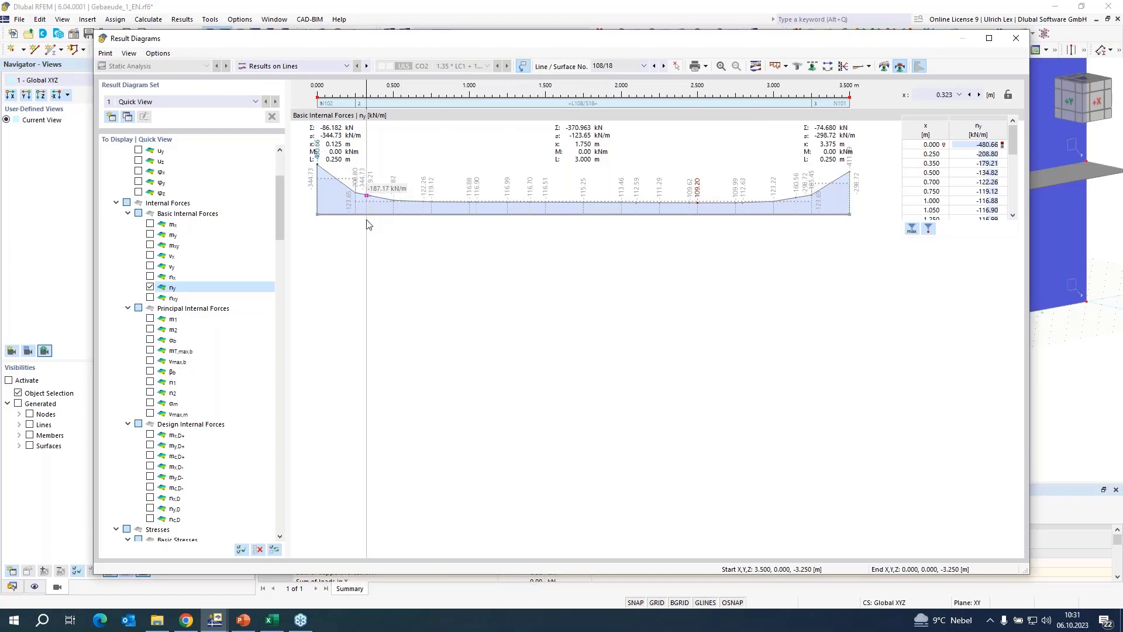
# - Send the smoothed ny diagram to the printout report with a rotation of 270 degrees, then save and show the report
pyautogui.click(706, 66)
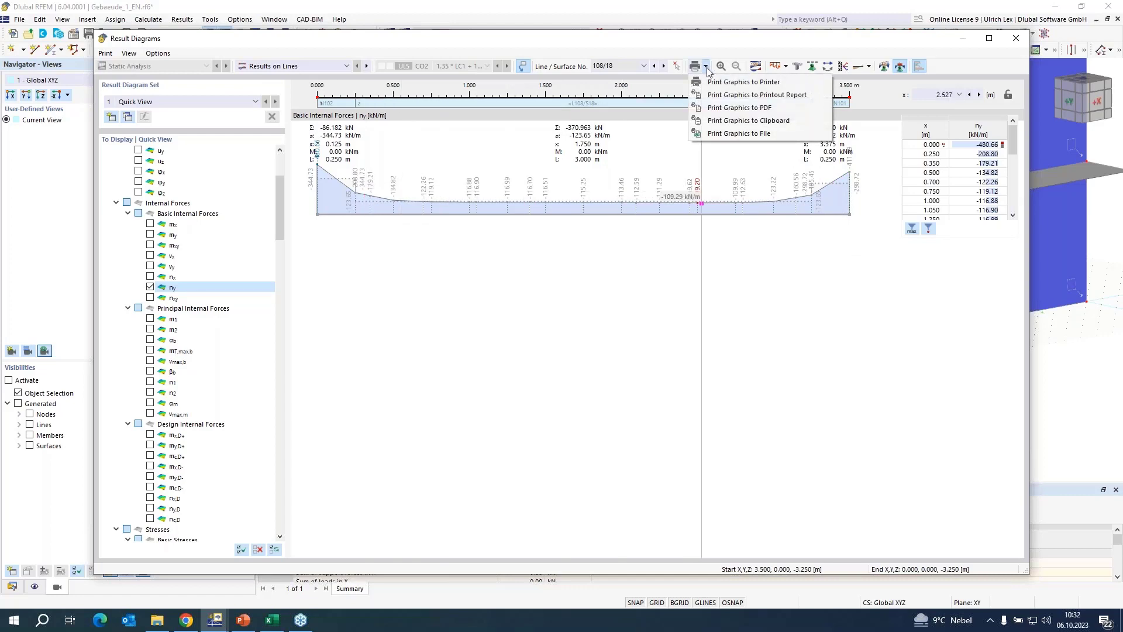
pyautogui.click(821, 96)
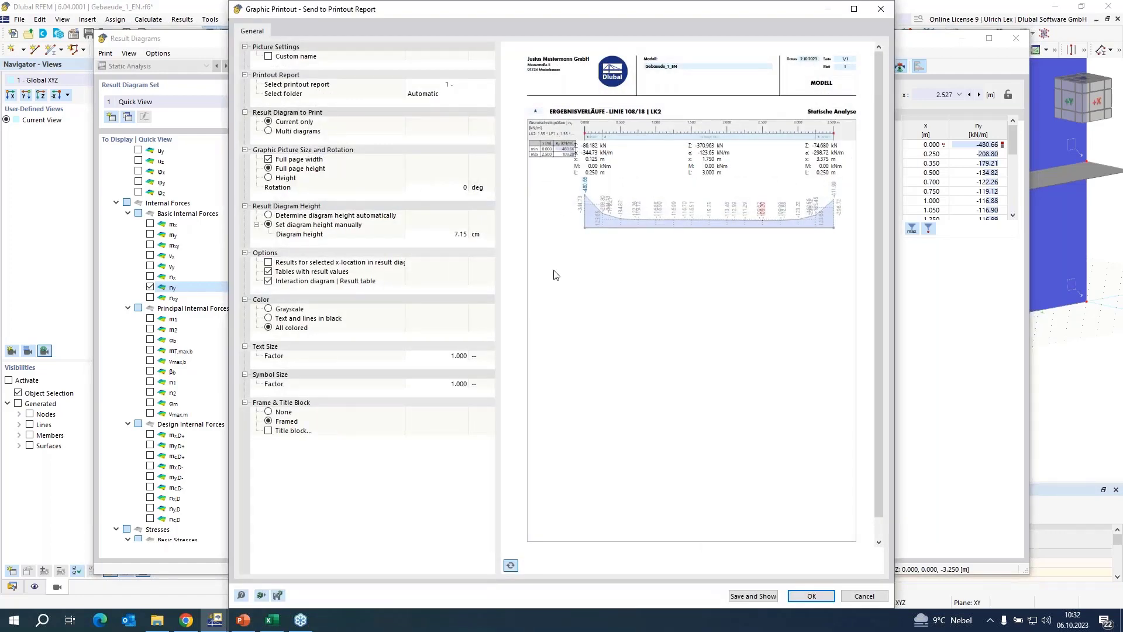
pyautogui.click(448, 192)
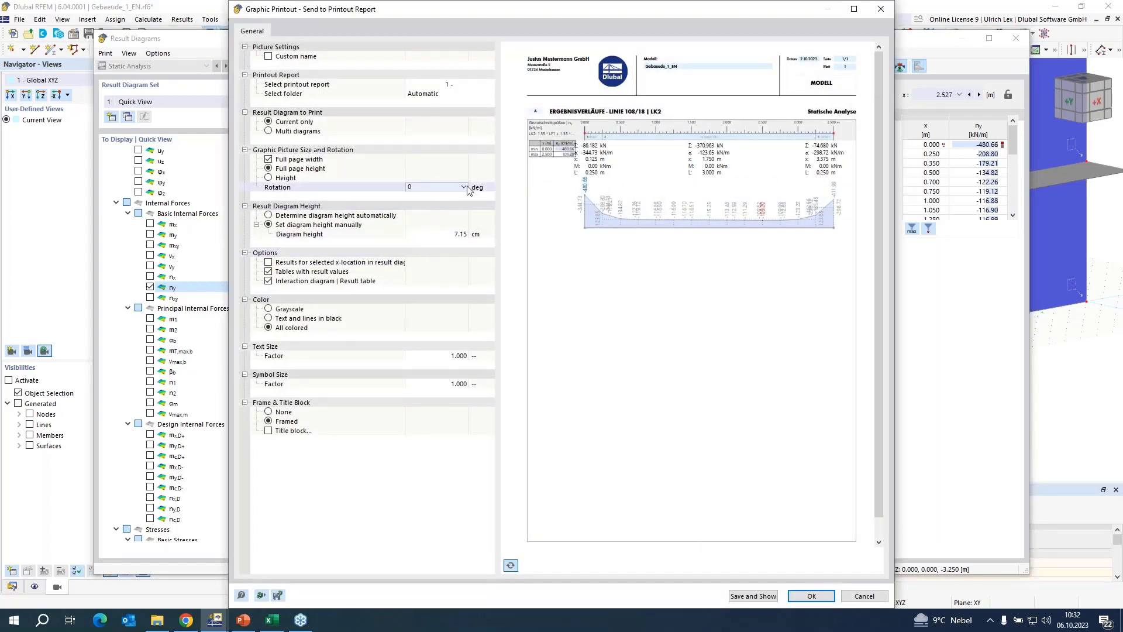
pyautogui.click(464, 186)
pyautogui.click(435, 224)
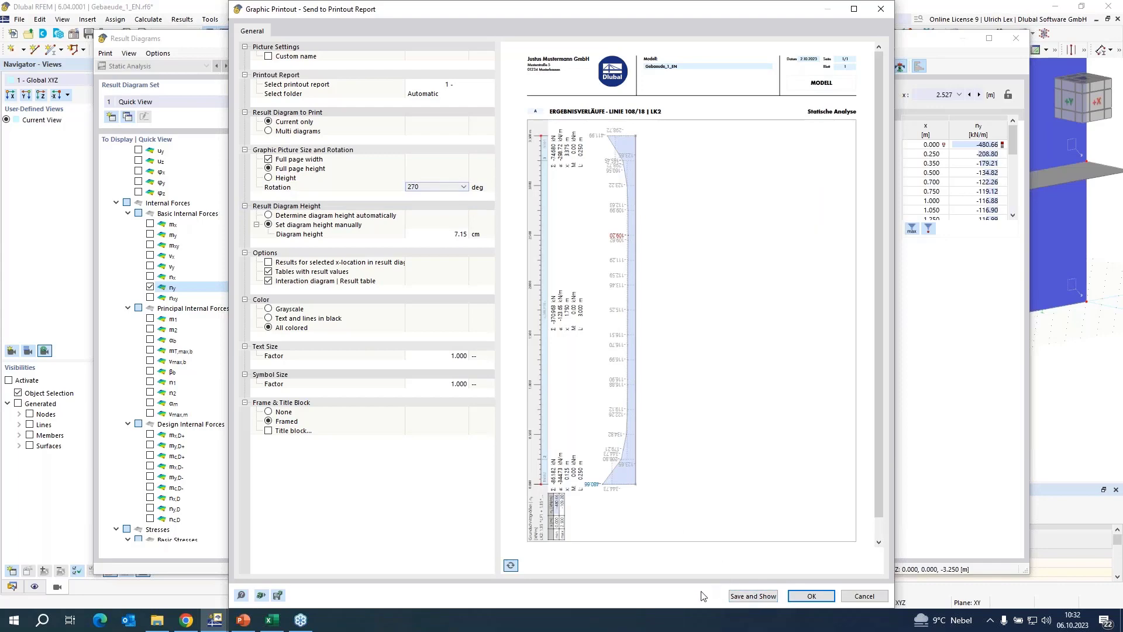
pyautogui.click(748, 596)
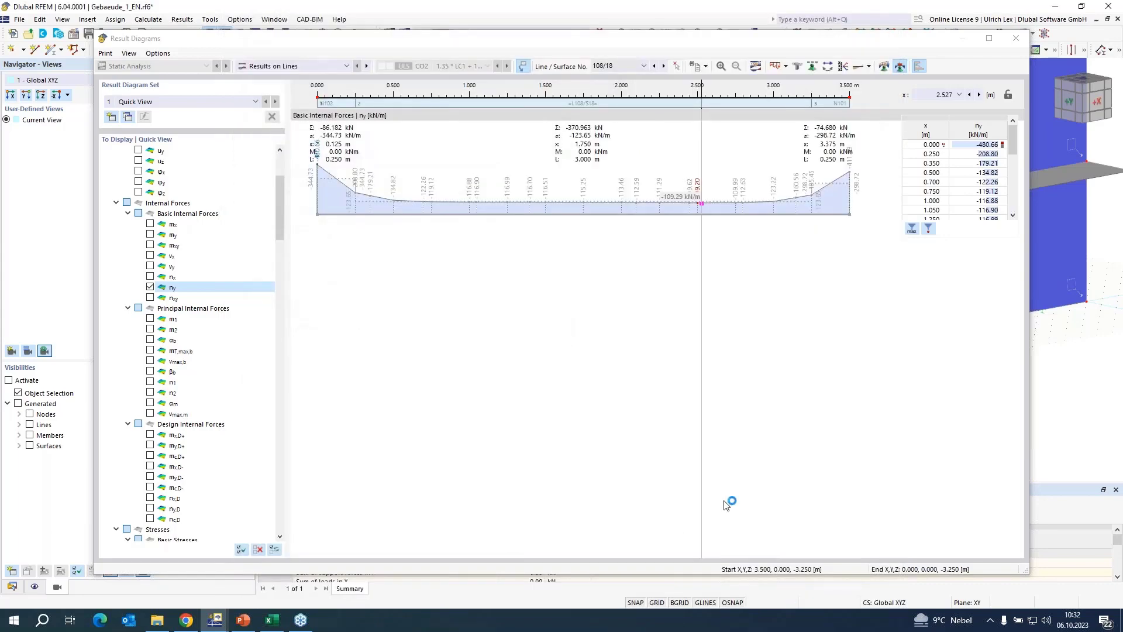
pyautogui.click(555, 262)
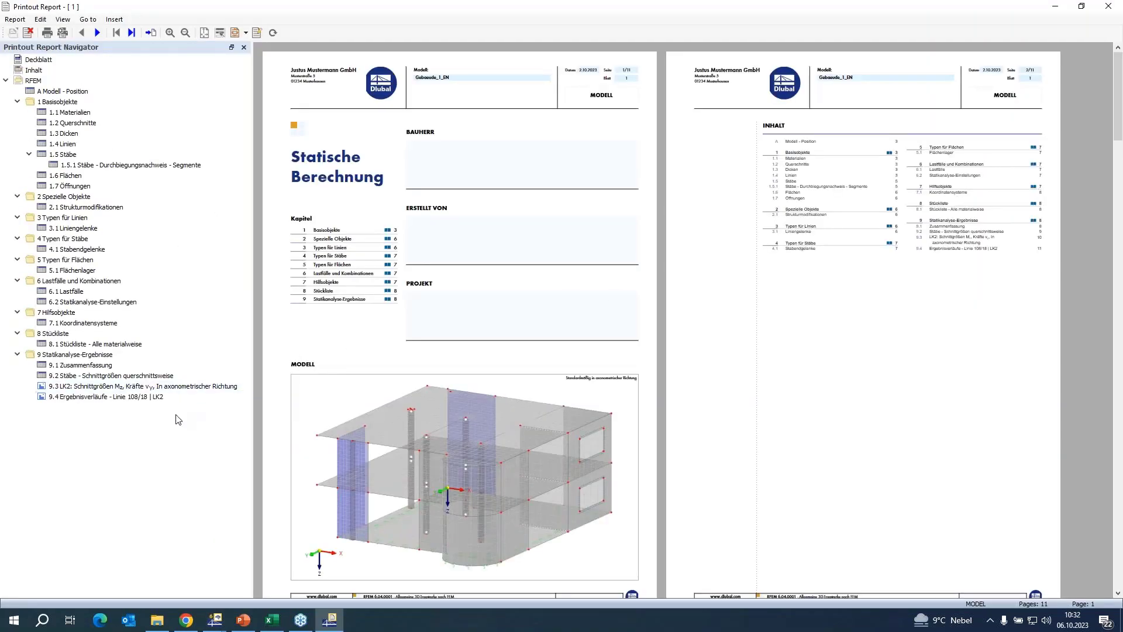
# - Review the report pages with the line 108/18 result diagram and the Mz graphic
pyautogui.click(70, 397)
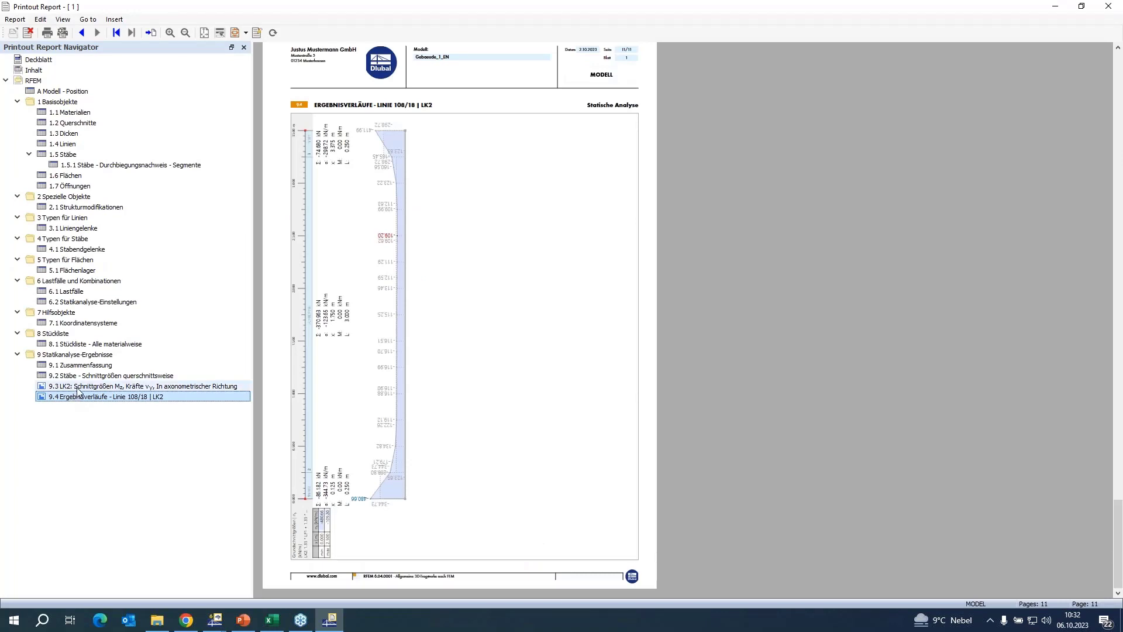
pyautogui.click(77, 387)
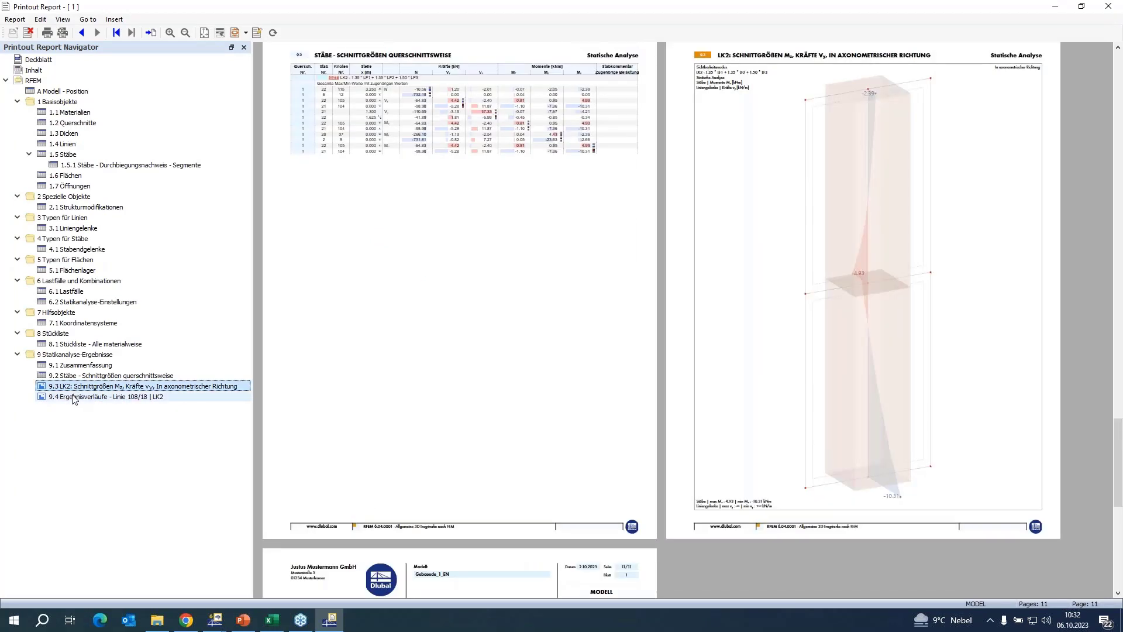
pyautogui.click(73, 398)
pyautogui.click(87, 438)
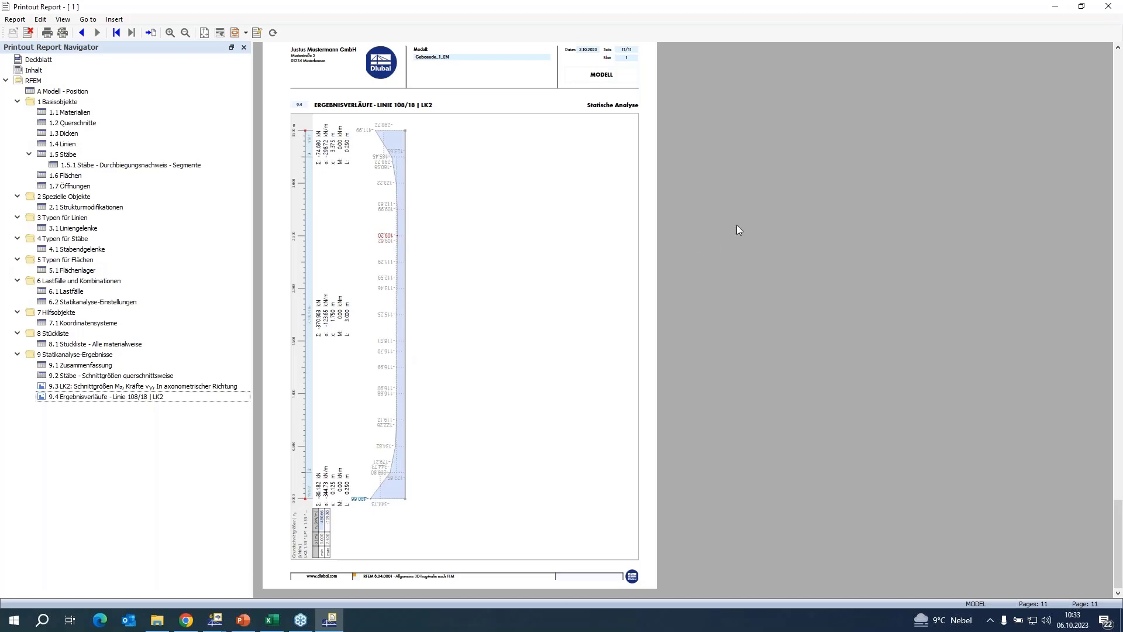
# - Close the printout report and the Result Diagrams window to return to the building model
pyautogui.click(1108, 7)
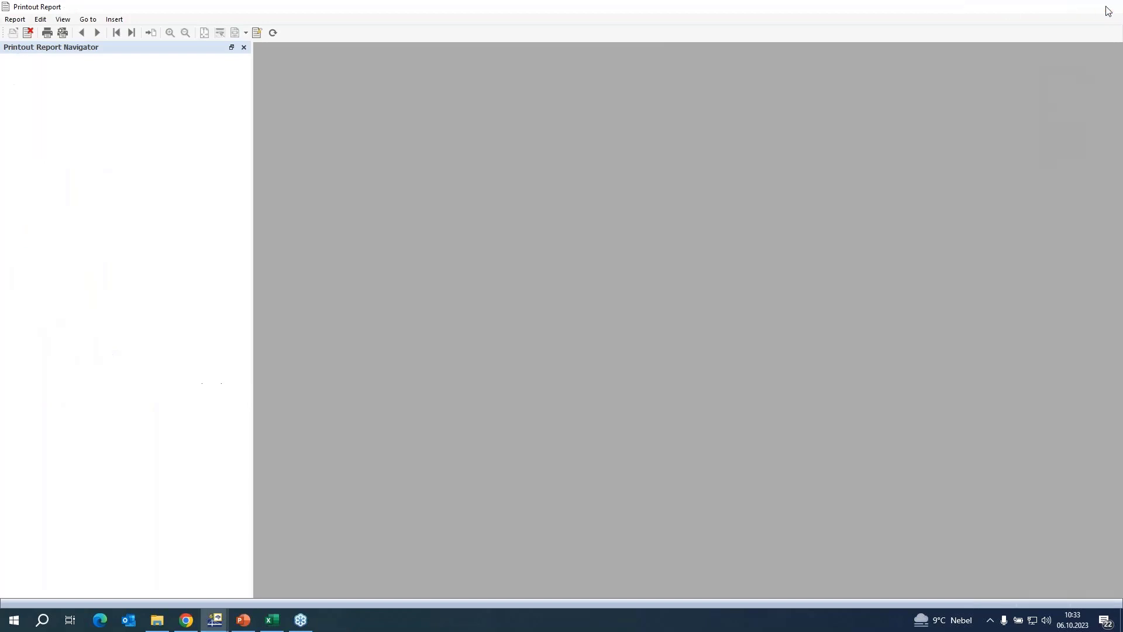
pyautogui.click(630, 538)
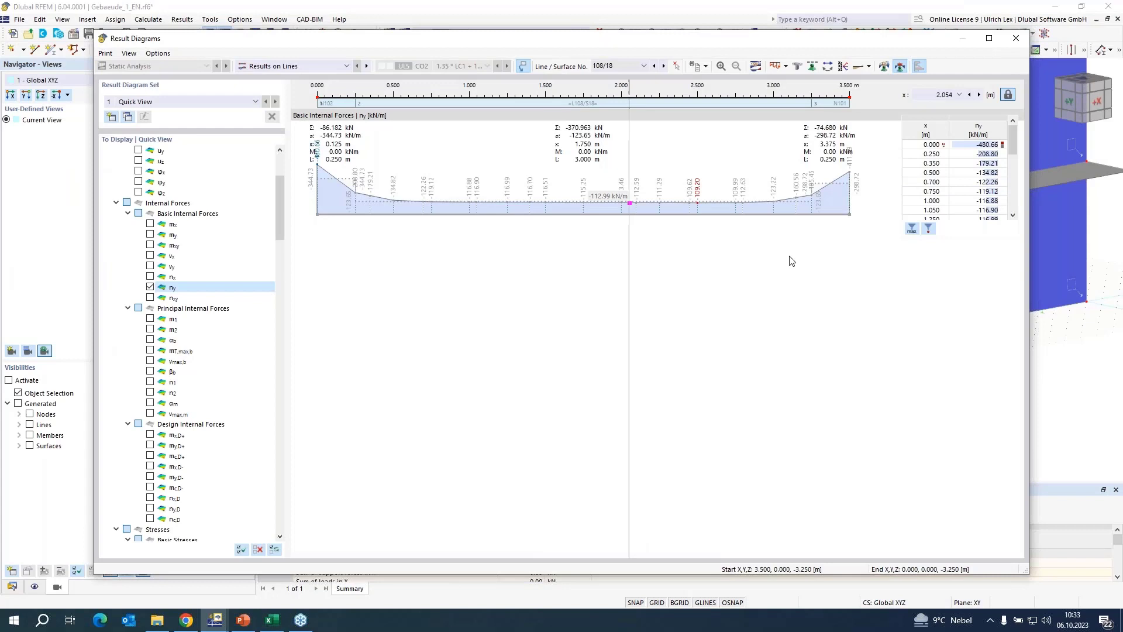
pyautogui.click(1016, 39)
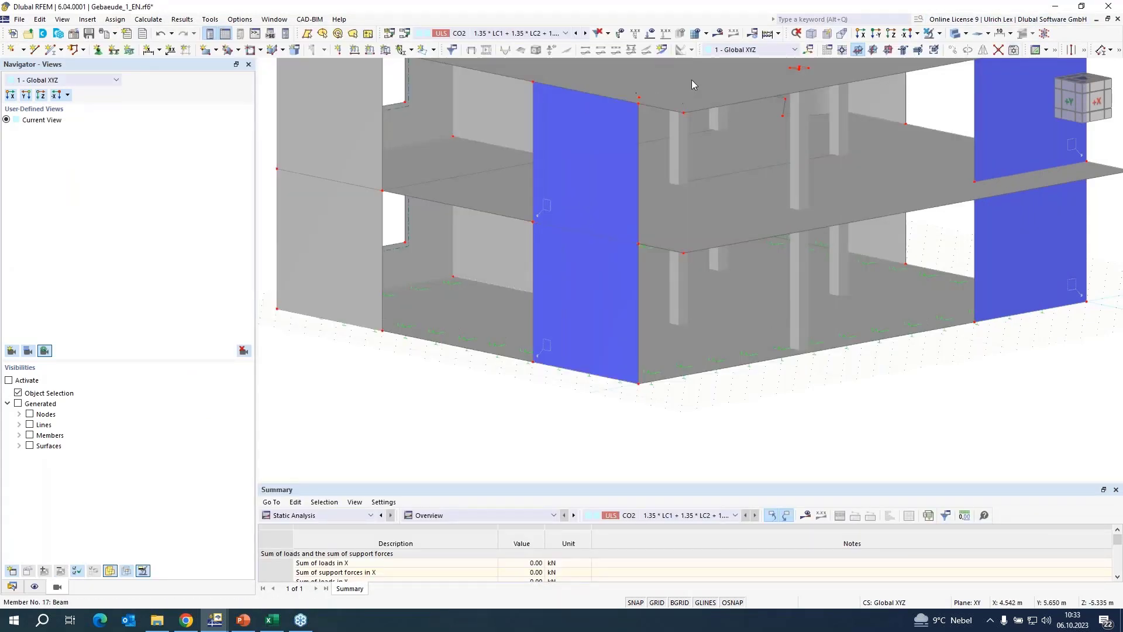
# - Display the calculated global deformations of load combination CO2 on the whole building
pyautogui.click(719, 33)
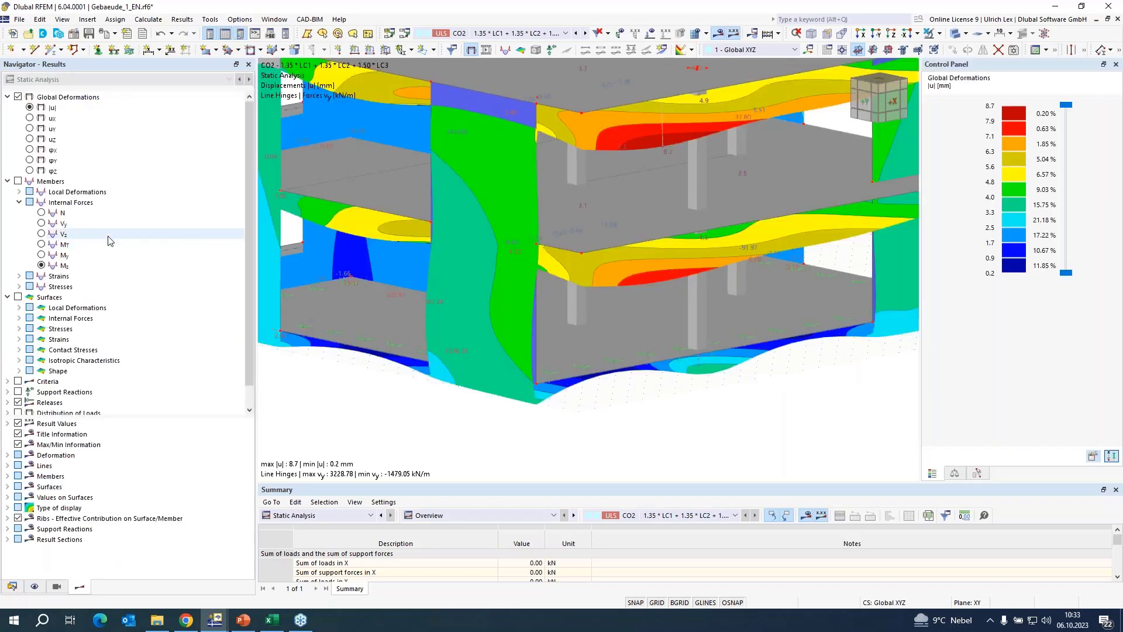
pyautogui.scroll(-3, 672, 454)
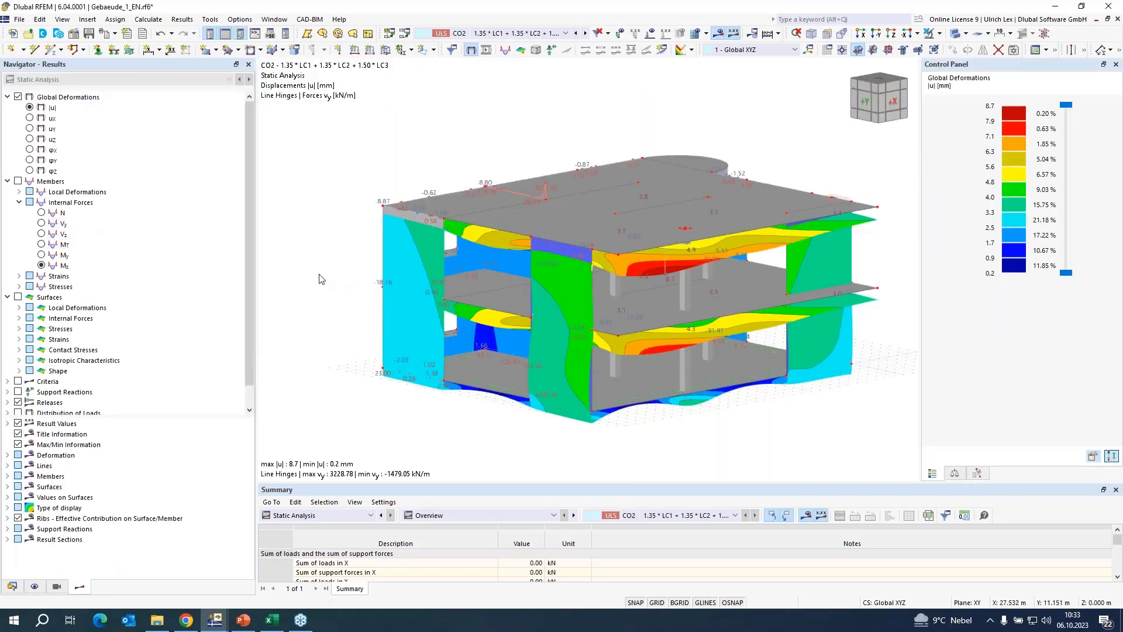
pyautogui.scroll(-1, 98, 204)
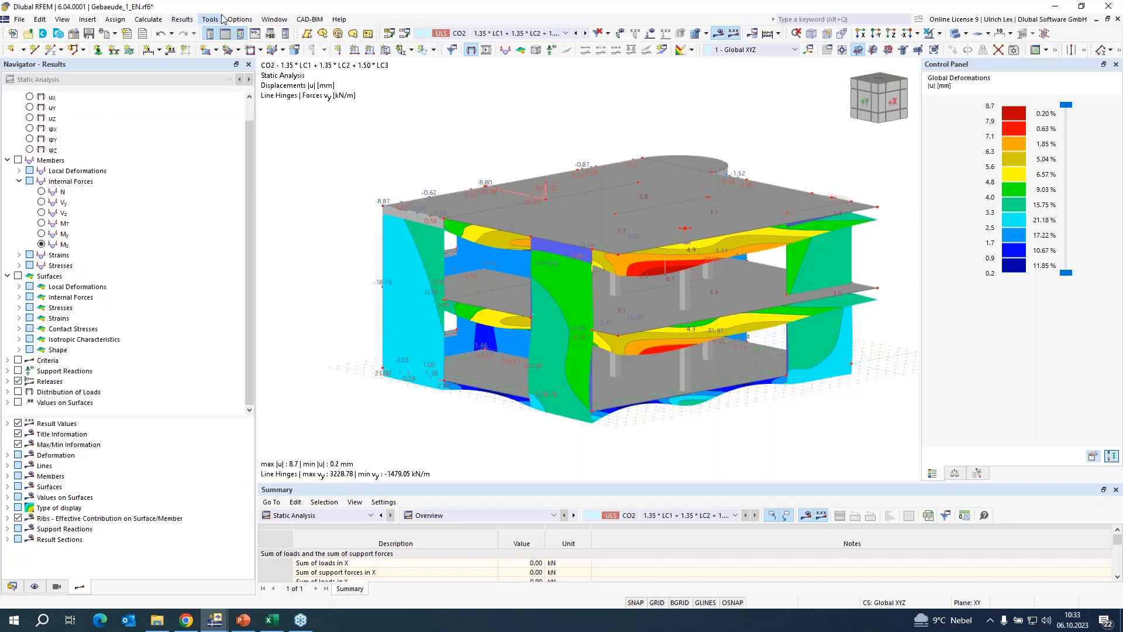
# - Switch to the open model Mauerwerk_Vergleich_0.rf6
pyautogui.click(275, 20)
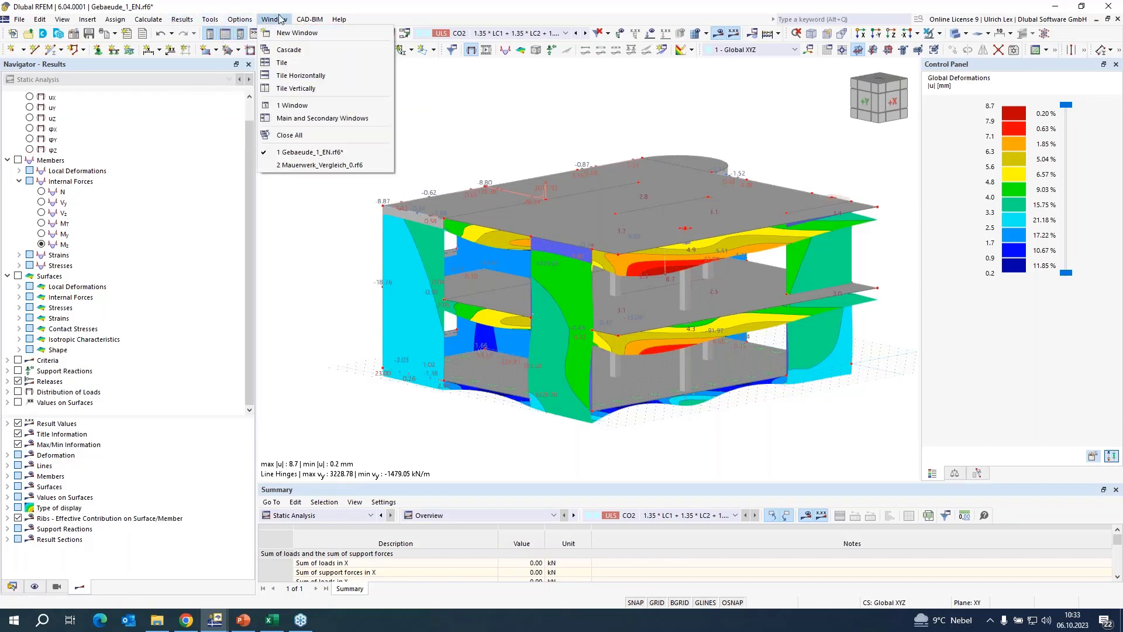
pyautogui.click(310, 165)
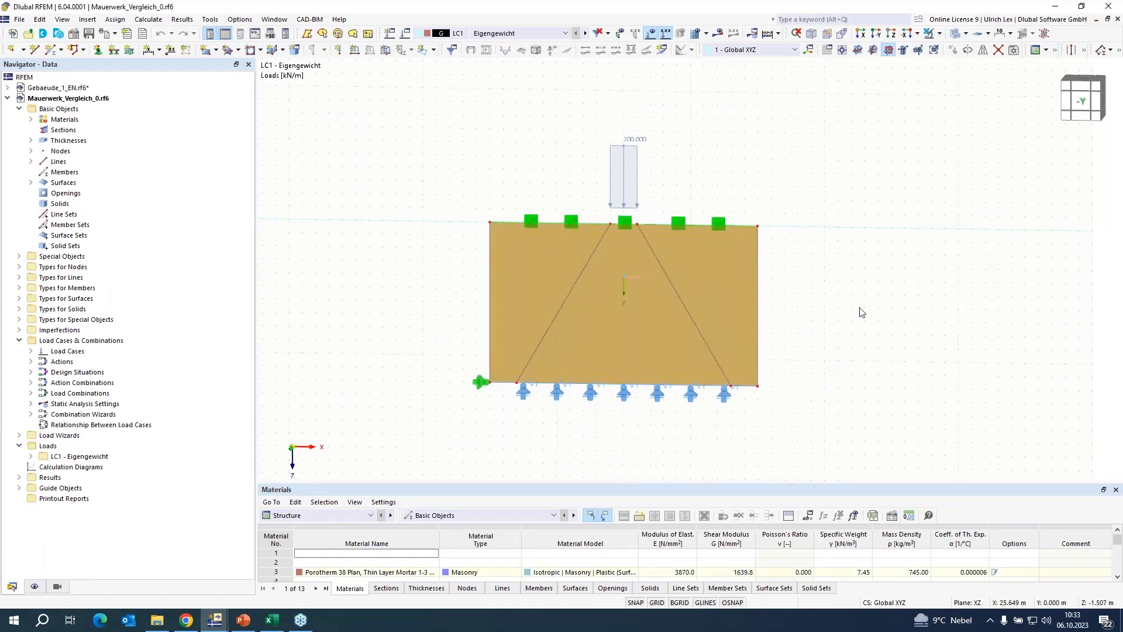
# - Set both tension limit stresses, σx,t,limit and σy,t,limit, of surface 3's Porotherm 38 Plan masonry material to 5 N/mm²
pyautogui.scroll(2, 859, 283)
pyautogui.doubleClick(651, 242)
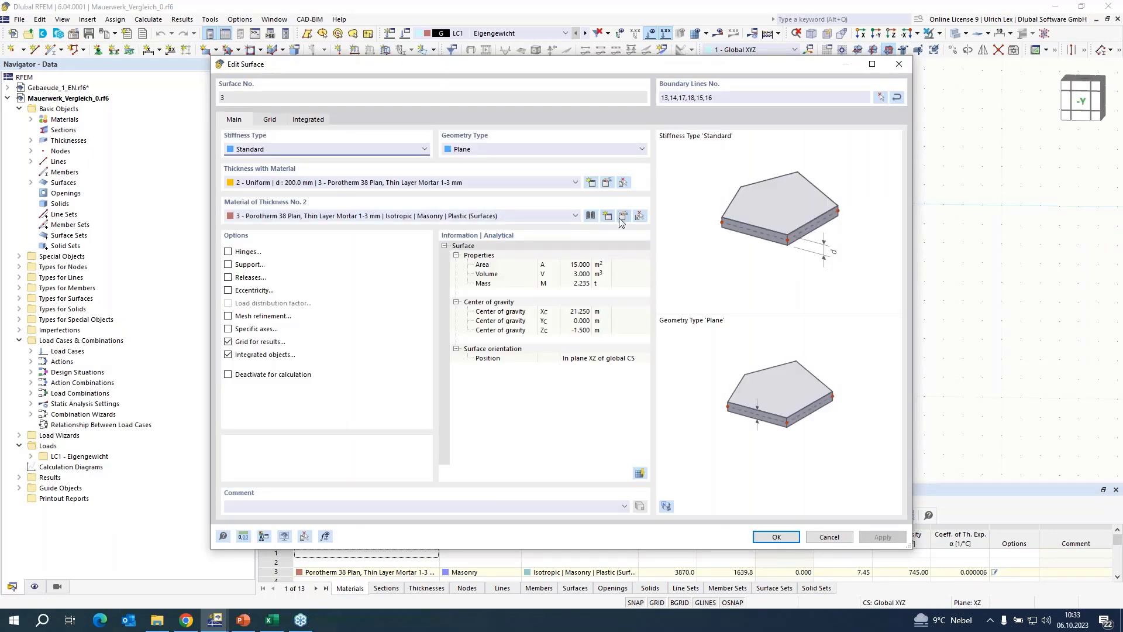
pyautogui.click(623, 216)
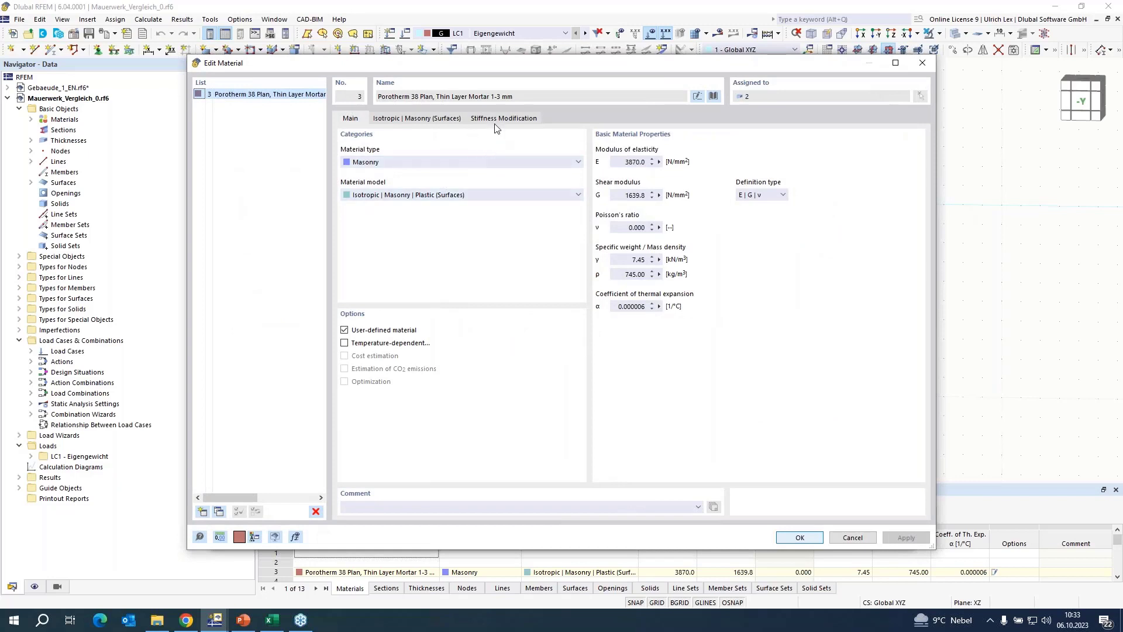
pyautogui.click(431, 119)
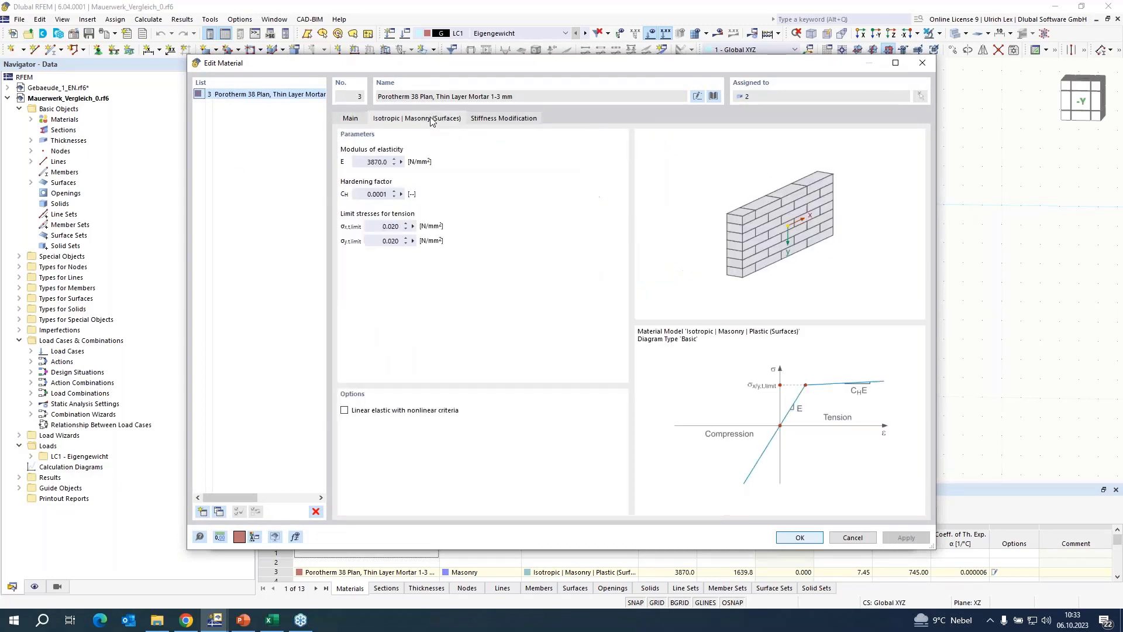
pyautogui.click(391, 226)
pyautogui.write('5')
pyautogui.press('Tab')
pyautogui.write('5')
pyautogui.press('Tab')
pyautogui.click(799, 537)
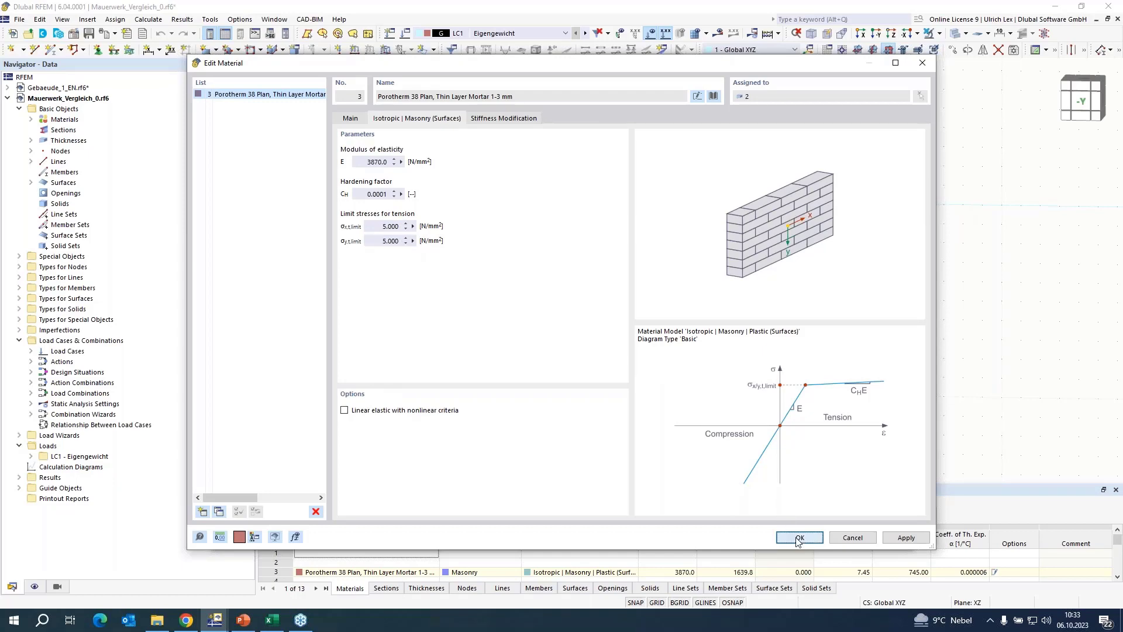
pyautogui.click(780, 538)
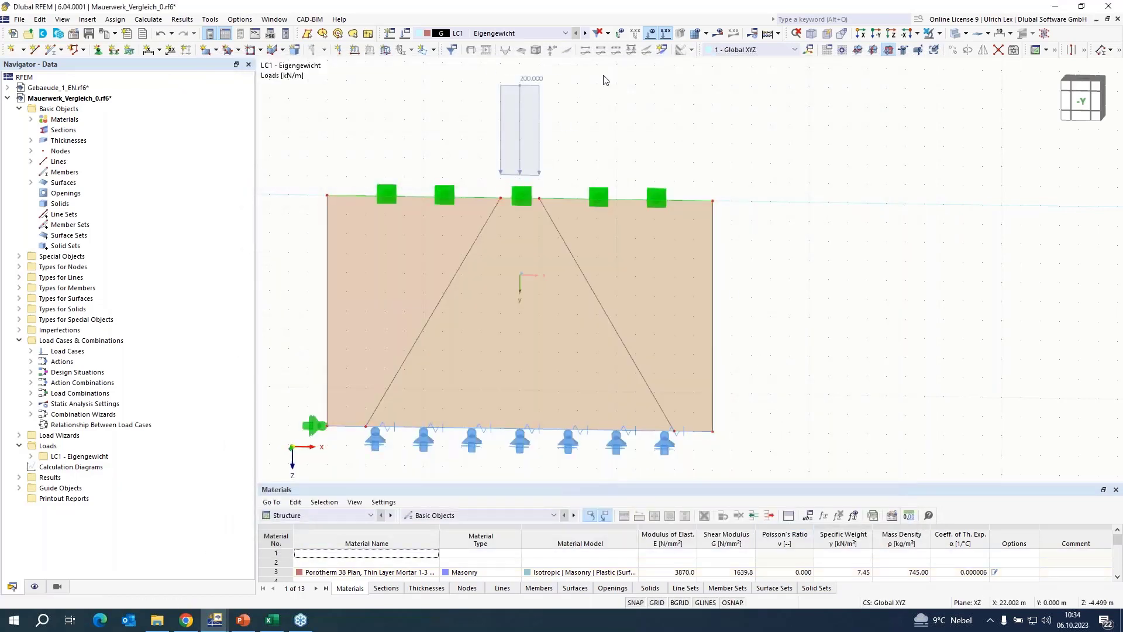
# - Calculate LC1 and examine the wall's principal stress directions and the reaction distribution along its base
pyautogui.click(720, 33)
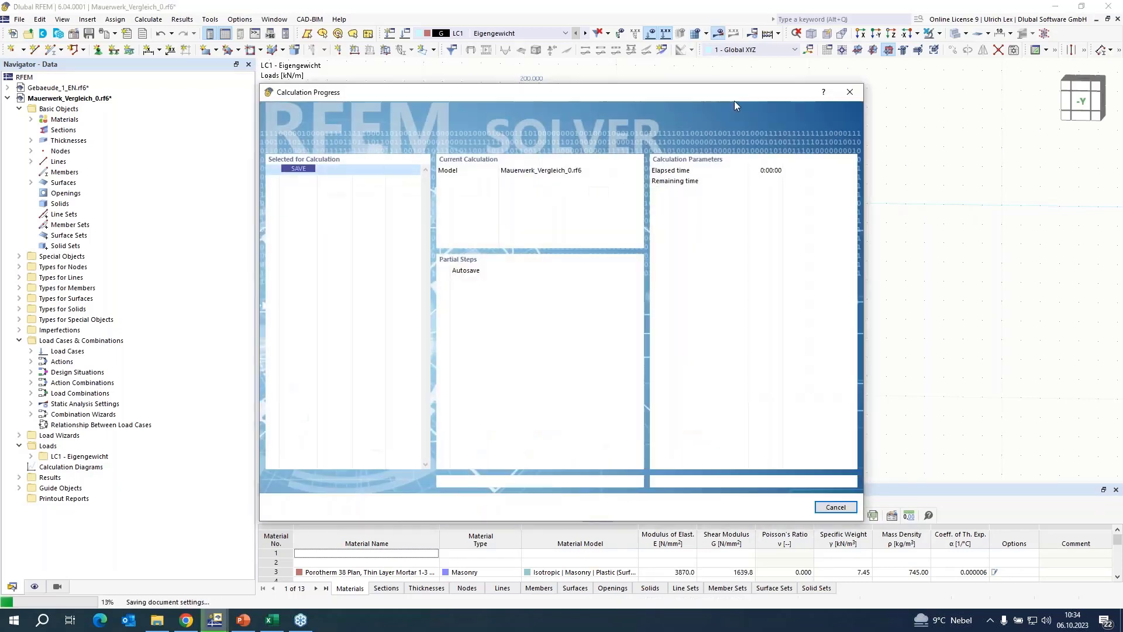
pyautogui.moveTo(735, 100); pyautogui.dragTo(812, 75)
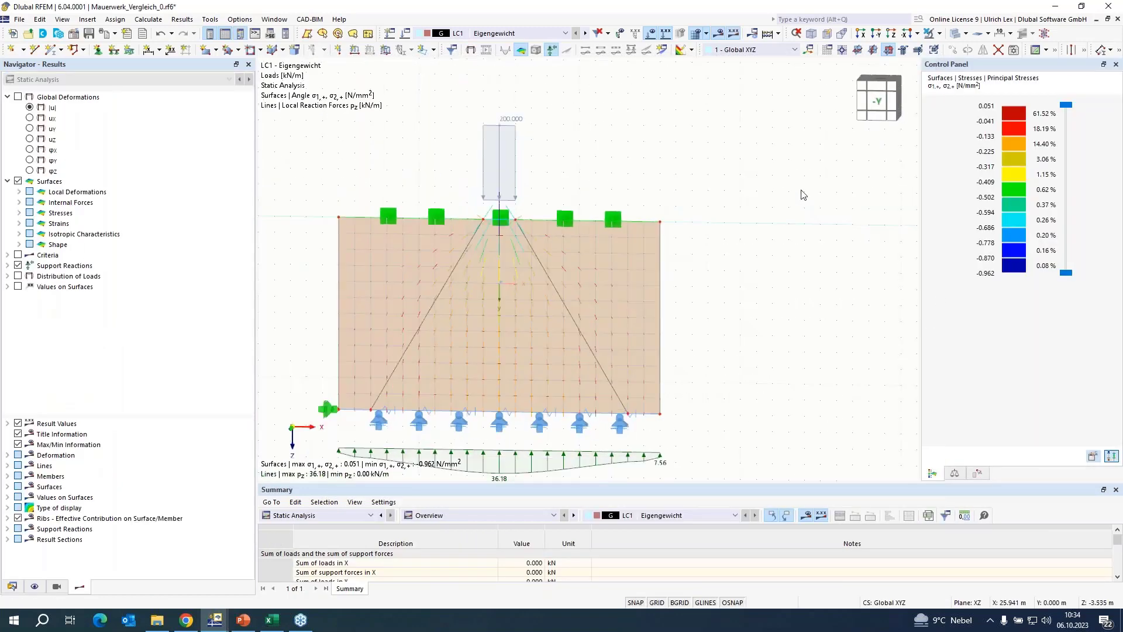
pyautogui.scroll(-2, 802, 195)
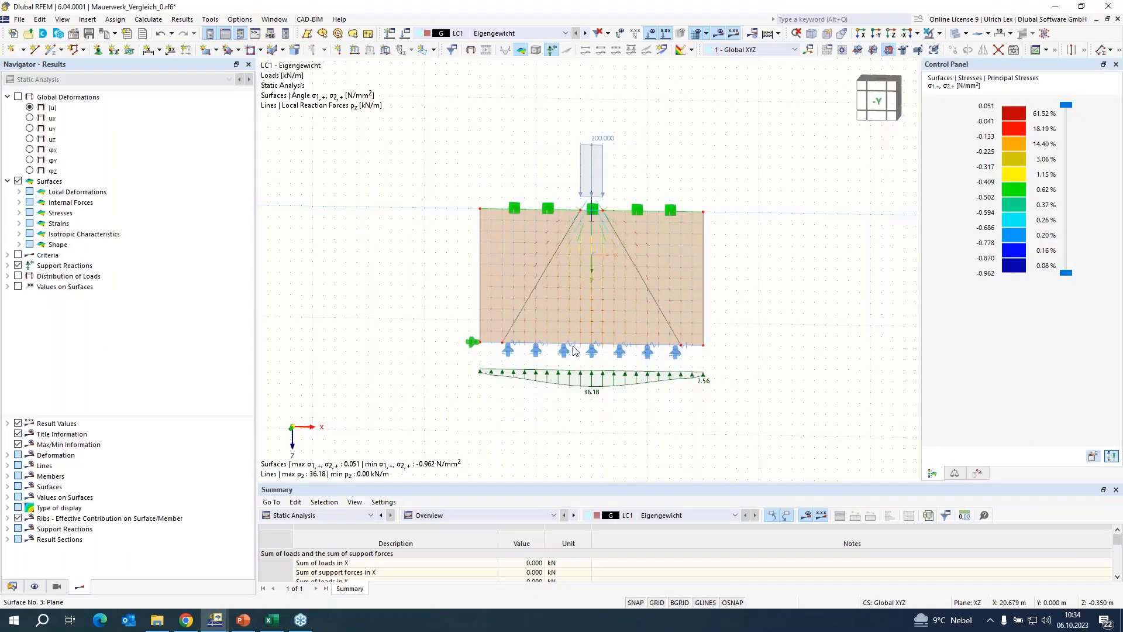
pyautogui.scroll(2, 574, 351)
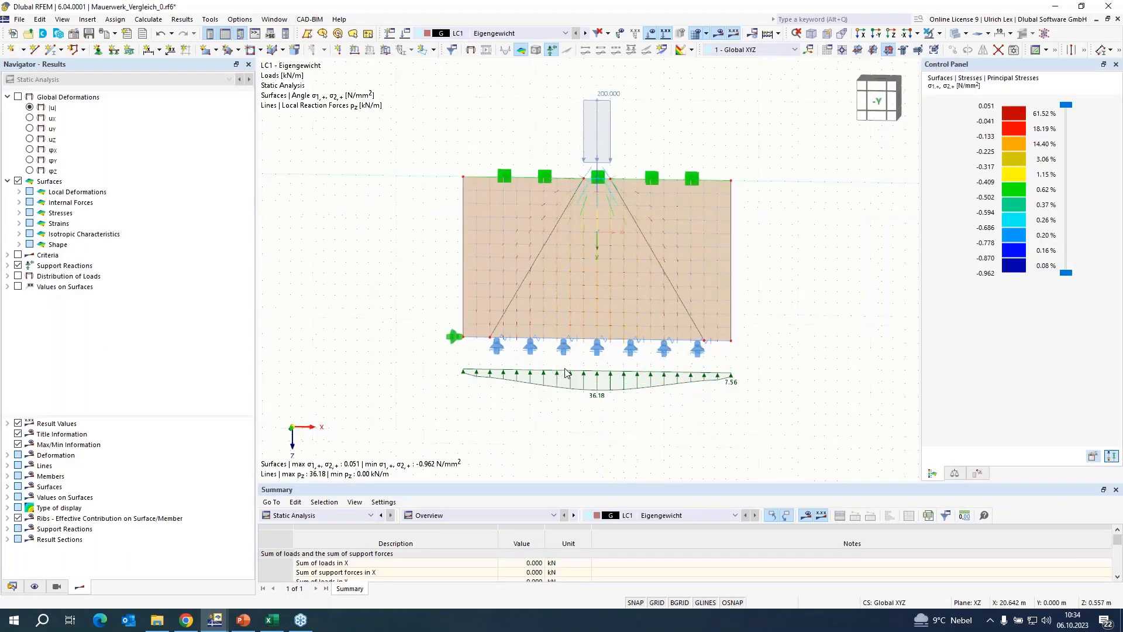
pyautogui.click(20, 213)
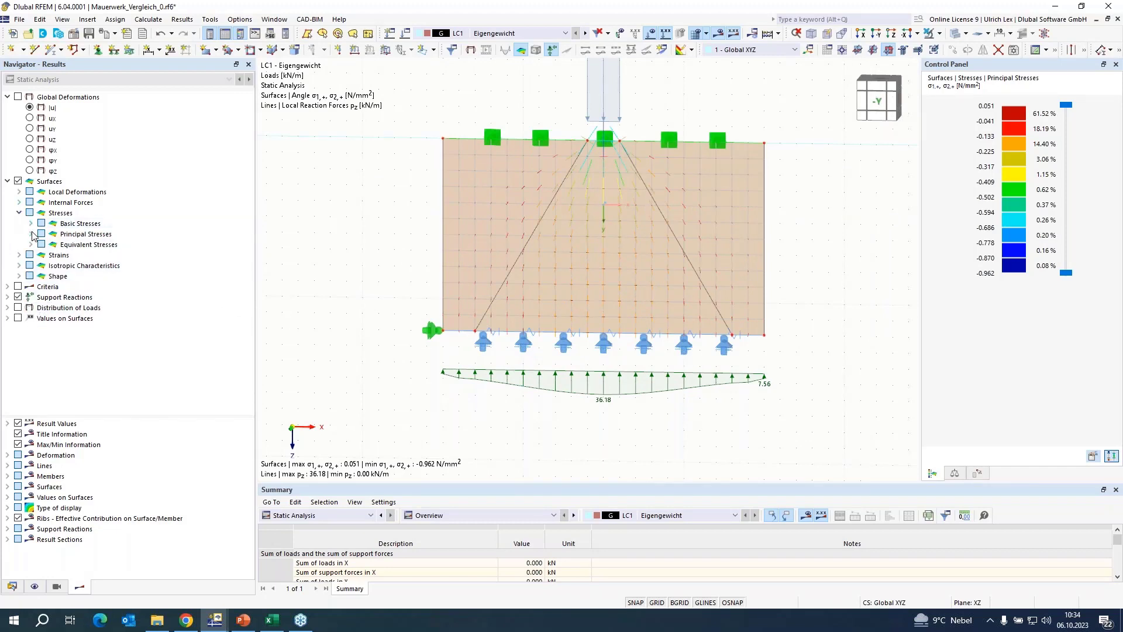
pyautogui.click(31, 234)
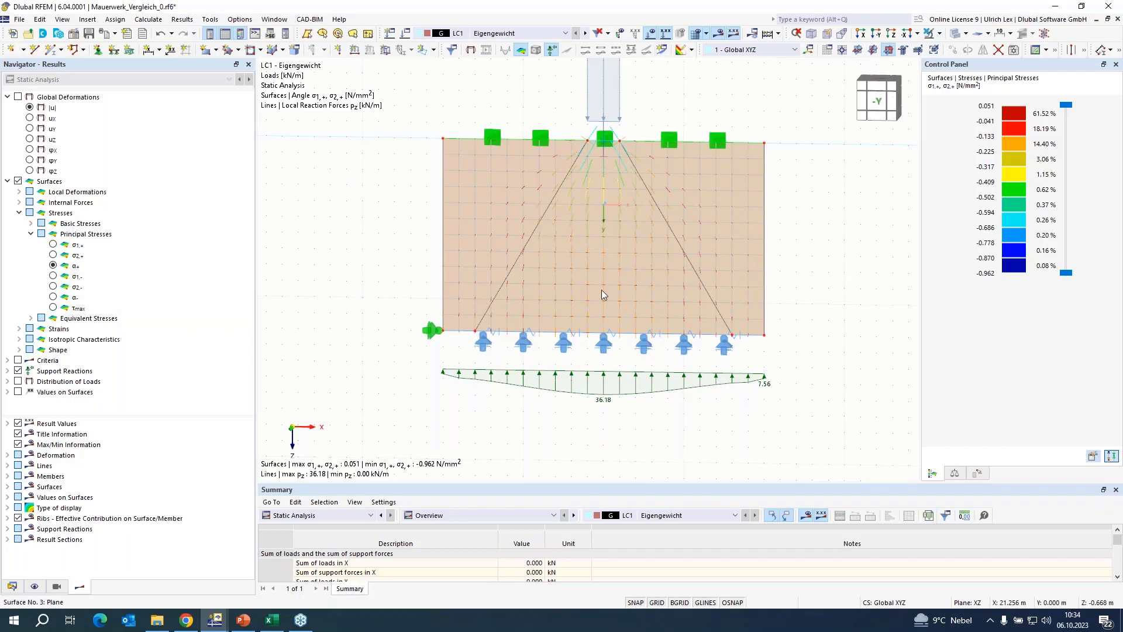
pyautogui.scroll(-2, 601, 290)
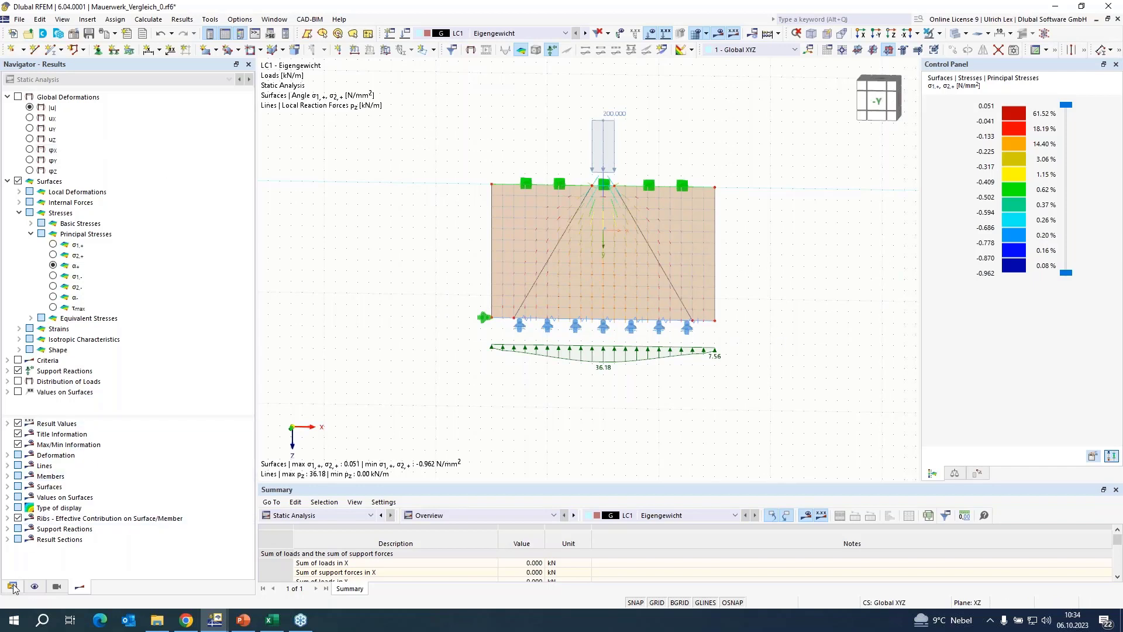
# - Set both tension limit stresses of surface 3's masonry material to 0.005 N/mm², accepting the deletion of the results
pyautogui.doubleClick(686, 233)
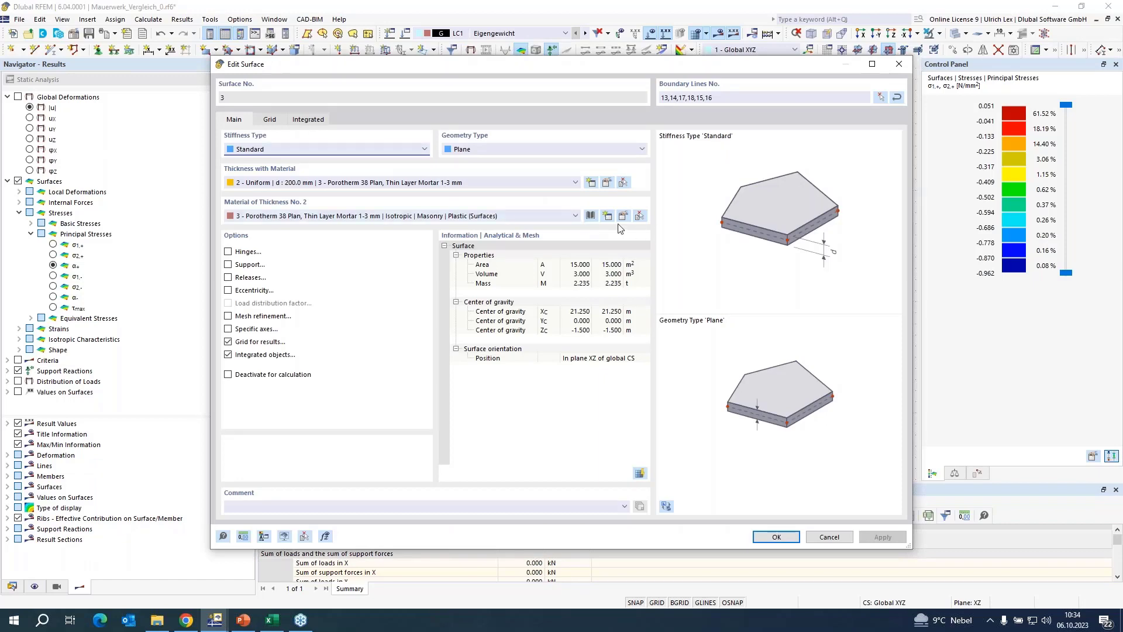
pyautogui.click(609, 218)
pyautogui.click(437, 119)
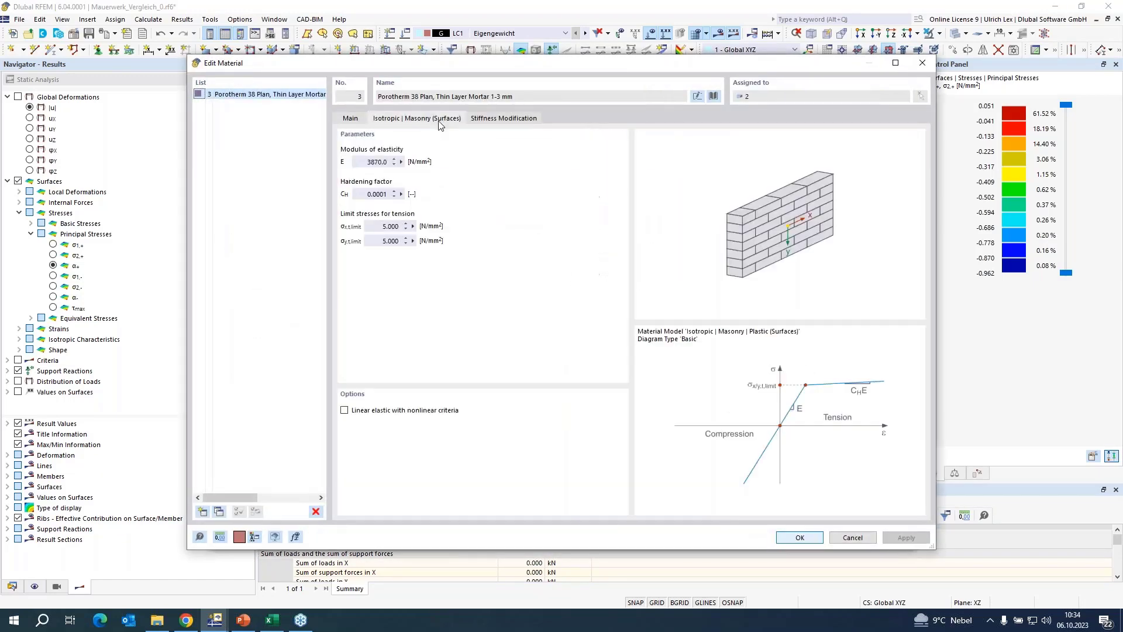
pyautogui.doubleClick(391, 226)
pyautogui.write('0,')
pyautogui.doubleClick(384, 241)
pyautogui.write('0,005')
pyautogui.press('Tab')
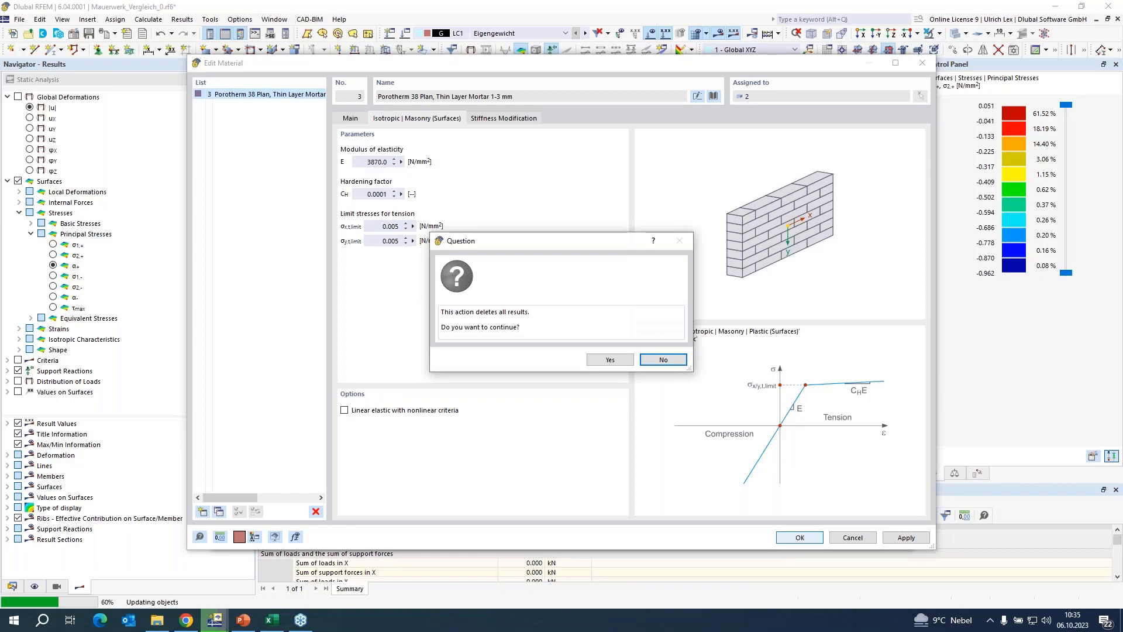
pyautogui.click(612, 357)
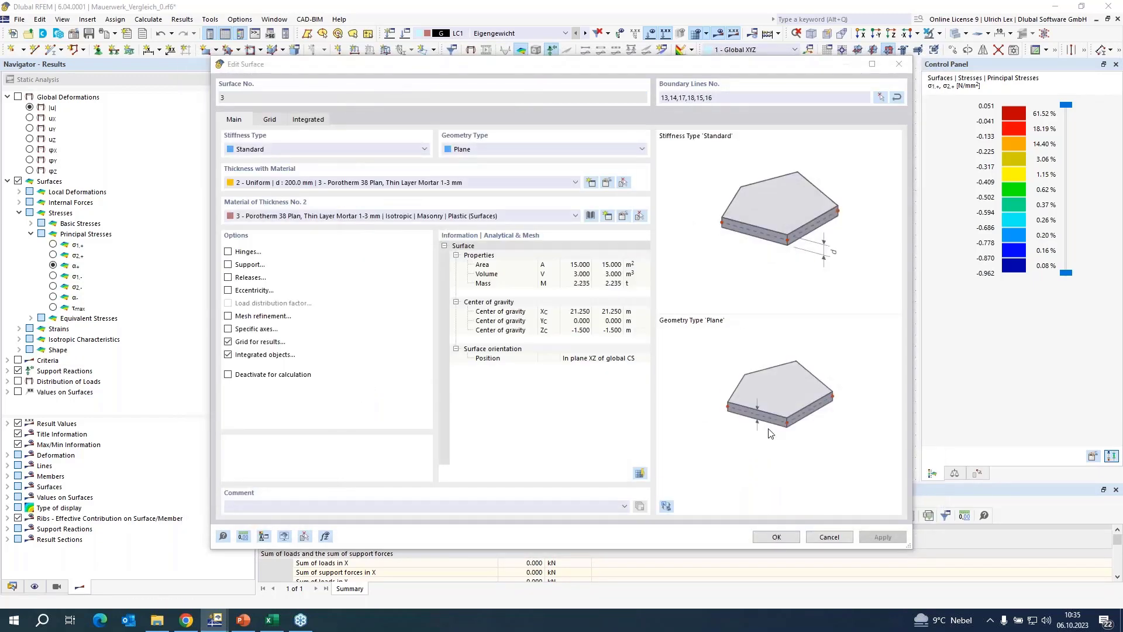
pyautogui.click(776, 537)
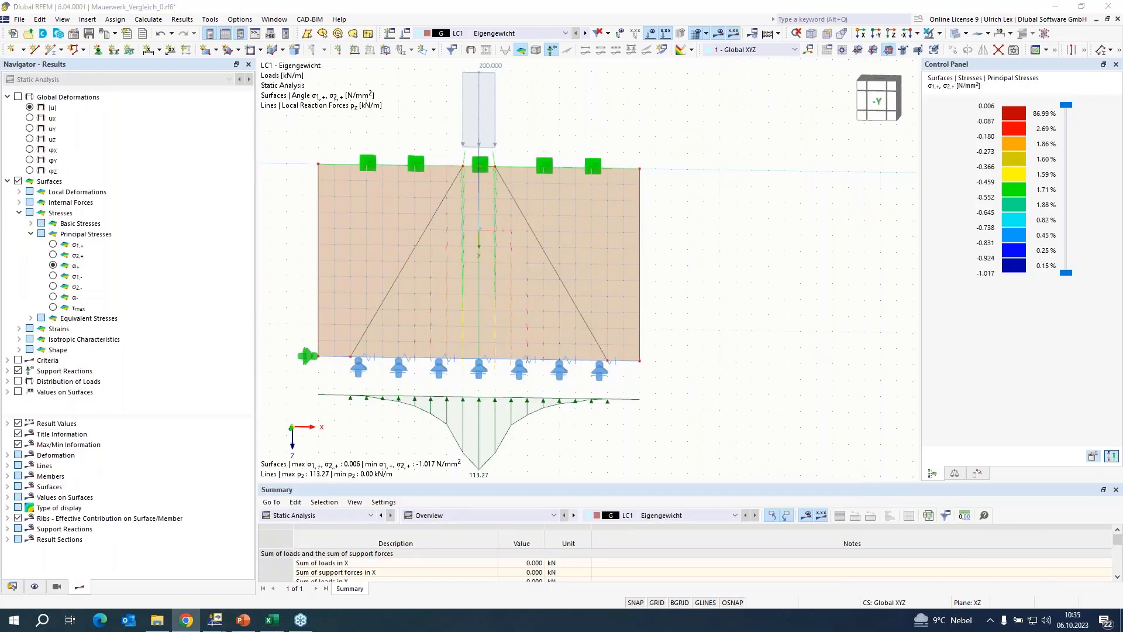
# - Examine the recalculated principal stress directions and base reactions of the wall with the reduced tension limits
pyautogui.scroll(-2, 822, 141)
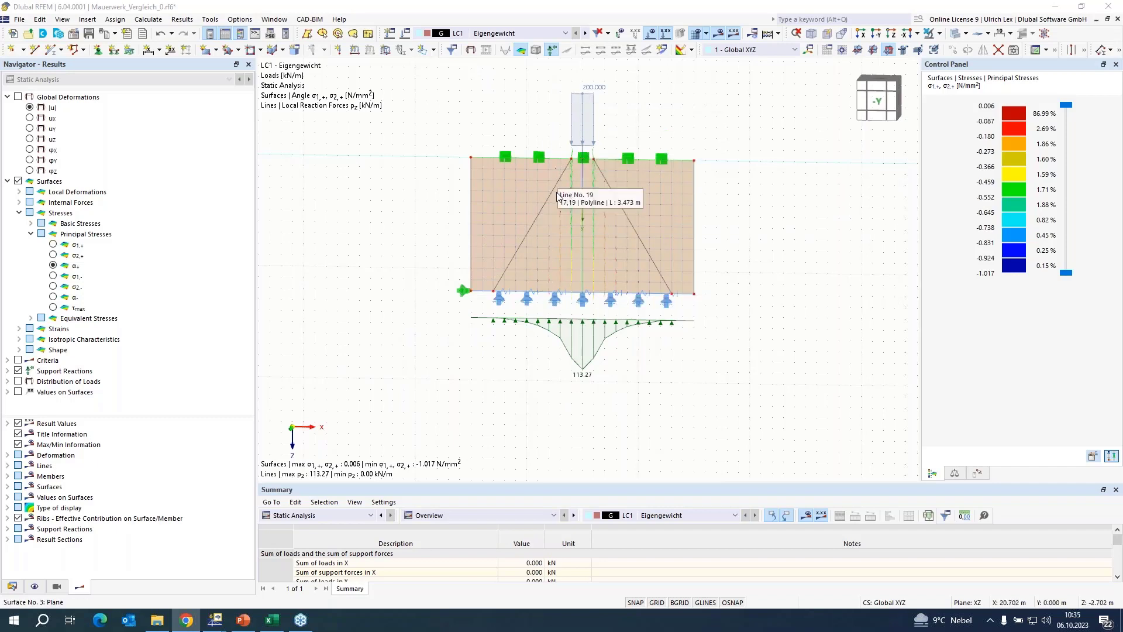
pyautogui.click(641, 356)
pyautogui.scroll(1, 763, 146)
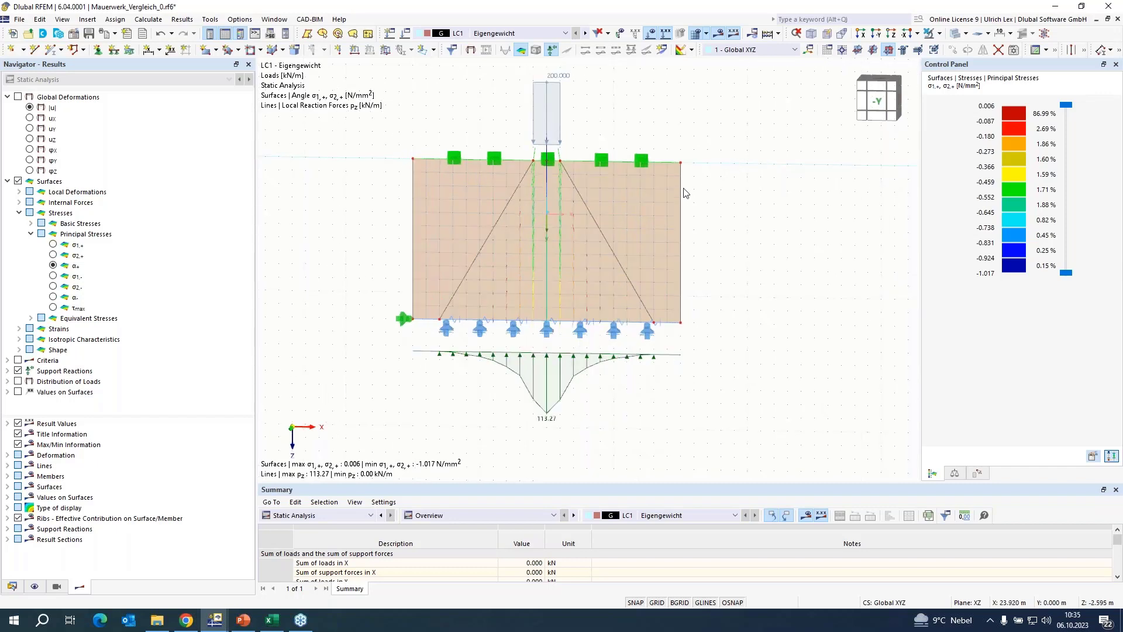
# - Set both tension limit stresses of surface 3's masonry material to 0.02 N/mm², accept deleting the results, and recalculate LC1
pyautogui.doubleClick(653, 201)
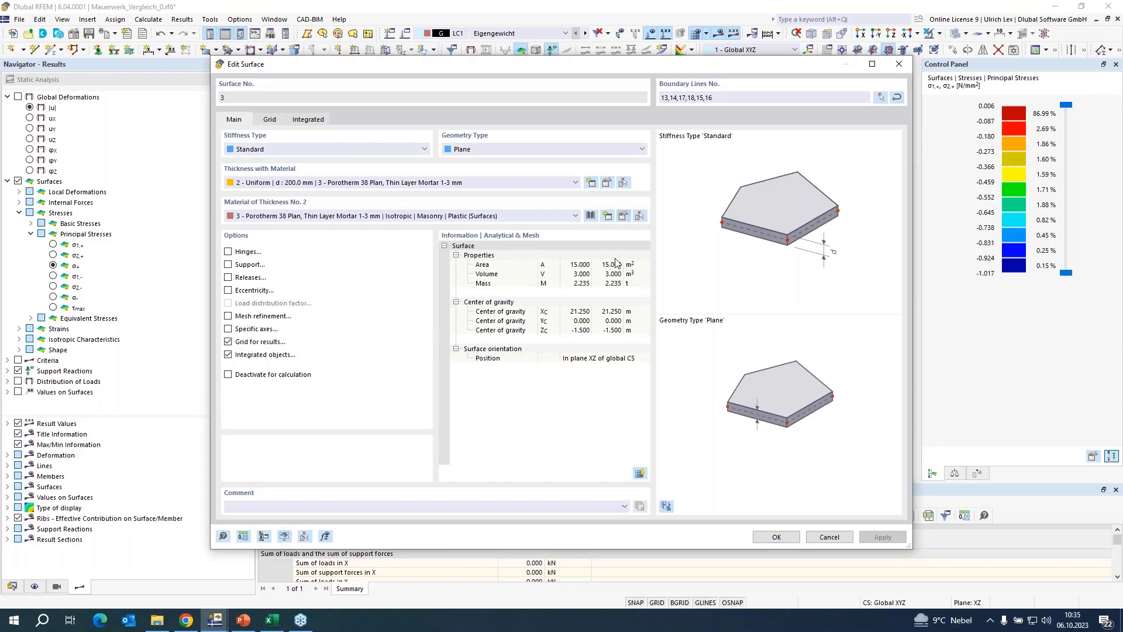
pyautogui.doubleClick(462, 216)
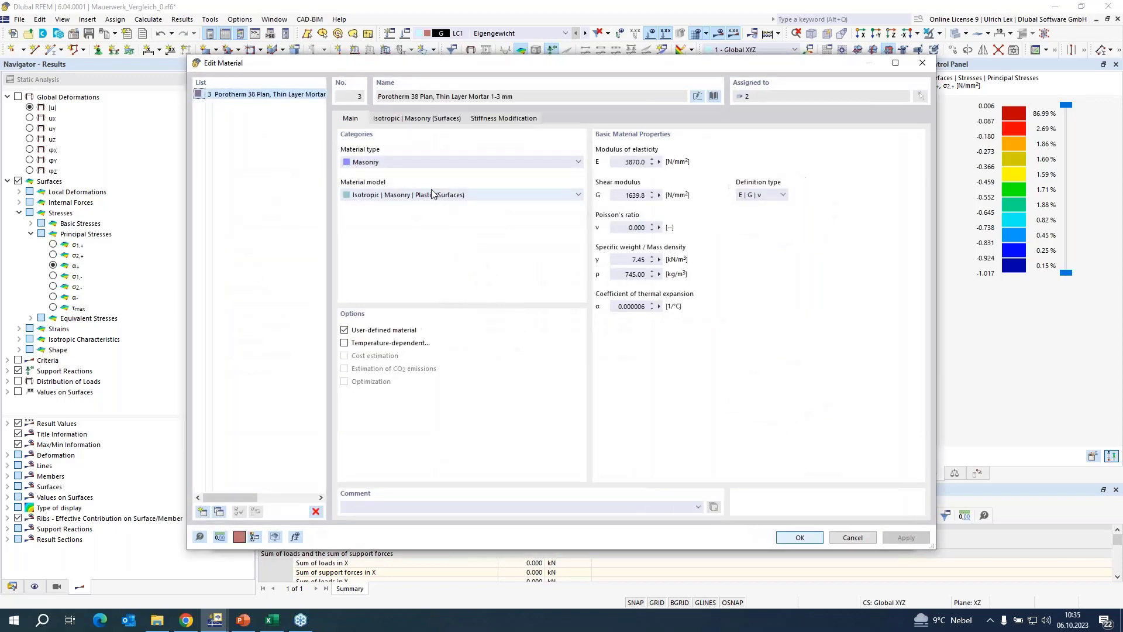
pyautogui.click(422, 119)
pyautogui.click(381, 226)
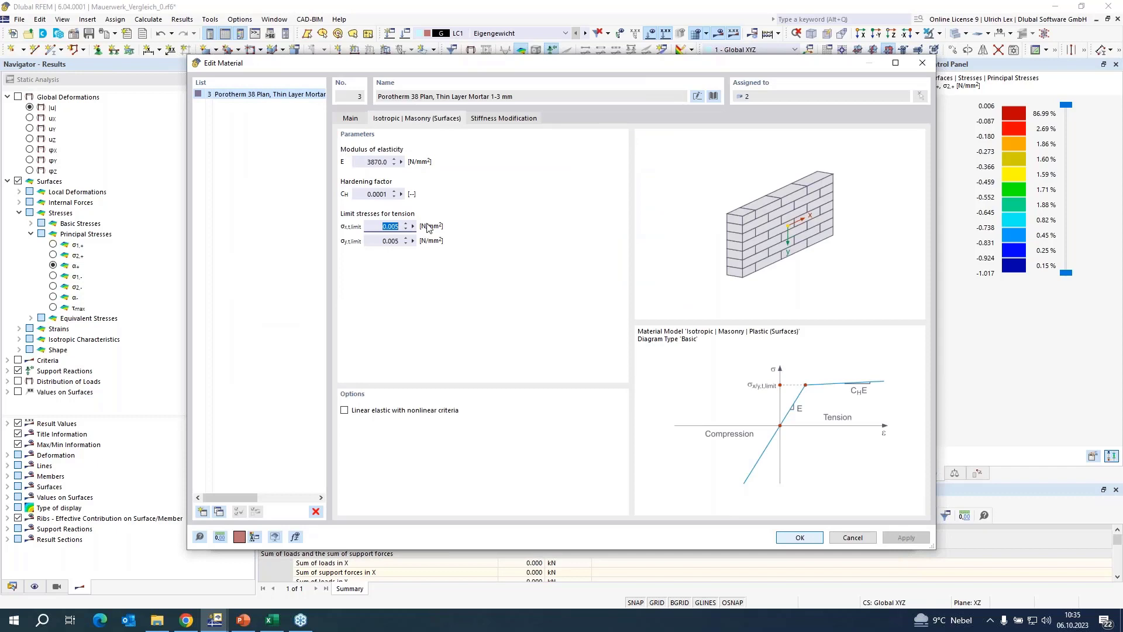
pyautogui.write('0,')
pyautogui.click(383, 241)
pyautogui.write('0,0')
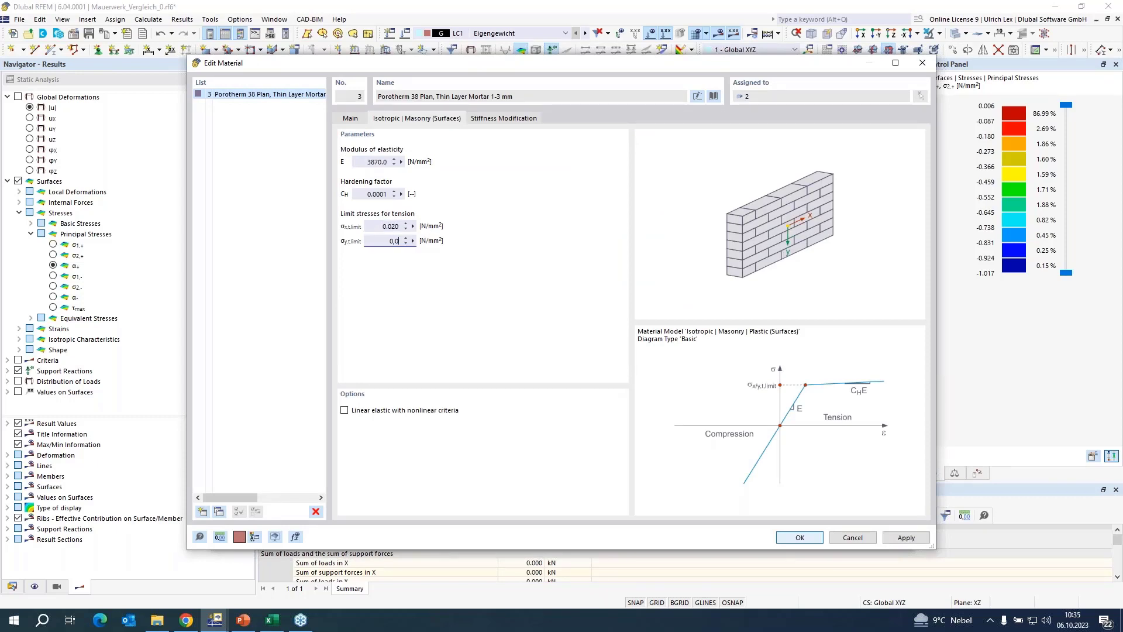
pyautogui.press('Return')
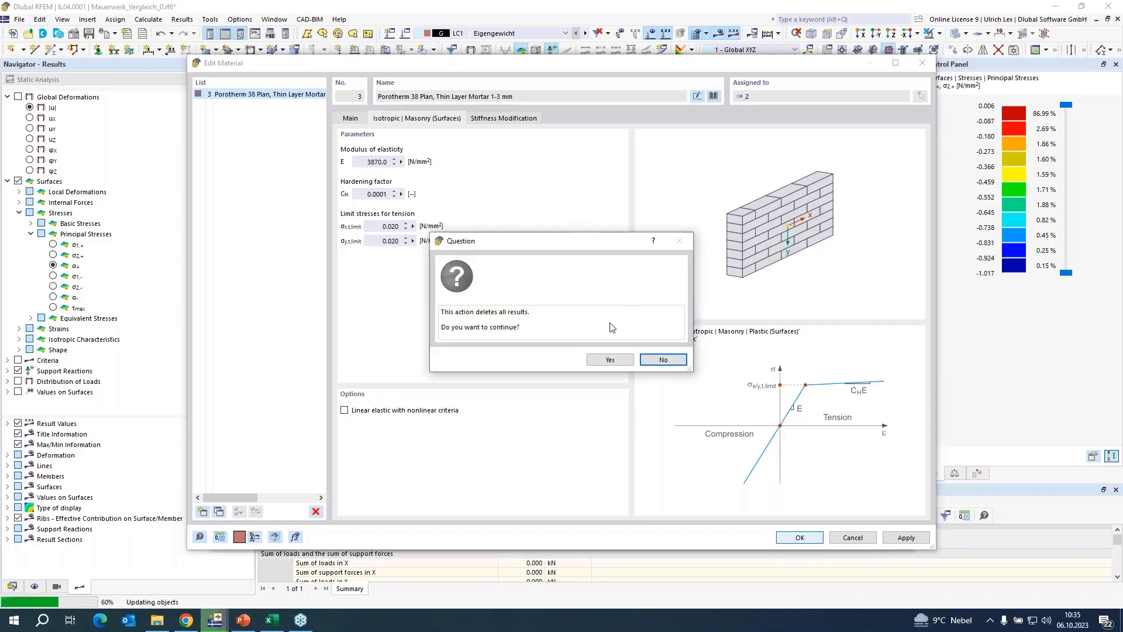
pyautogui.click(611, 359)
pyautogui.click(781, 537)
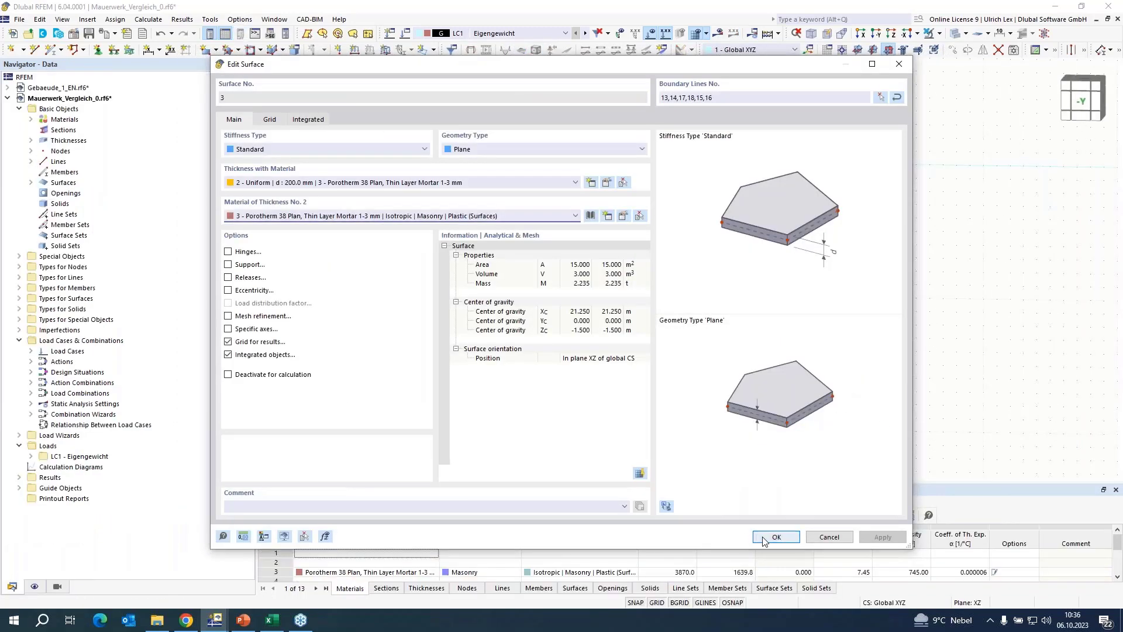
pyautogui.click(762, 539)
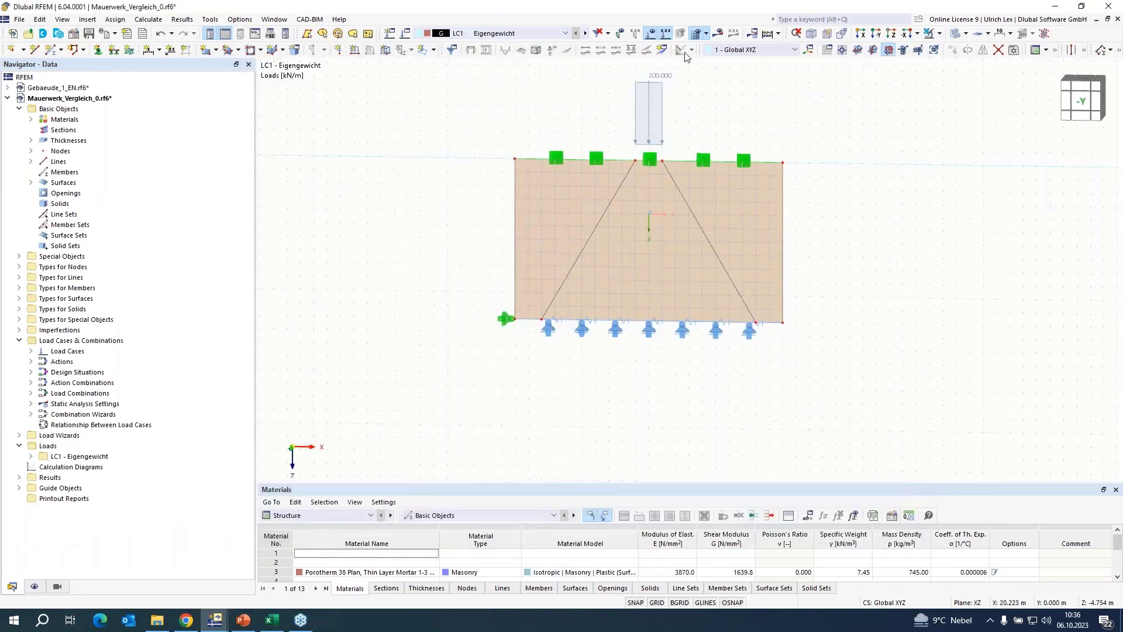
pyautogui.click(721, 33)
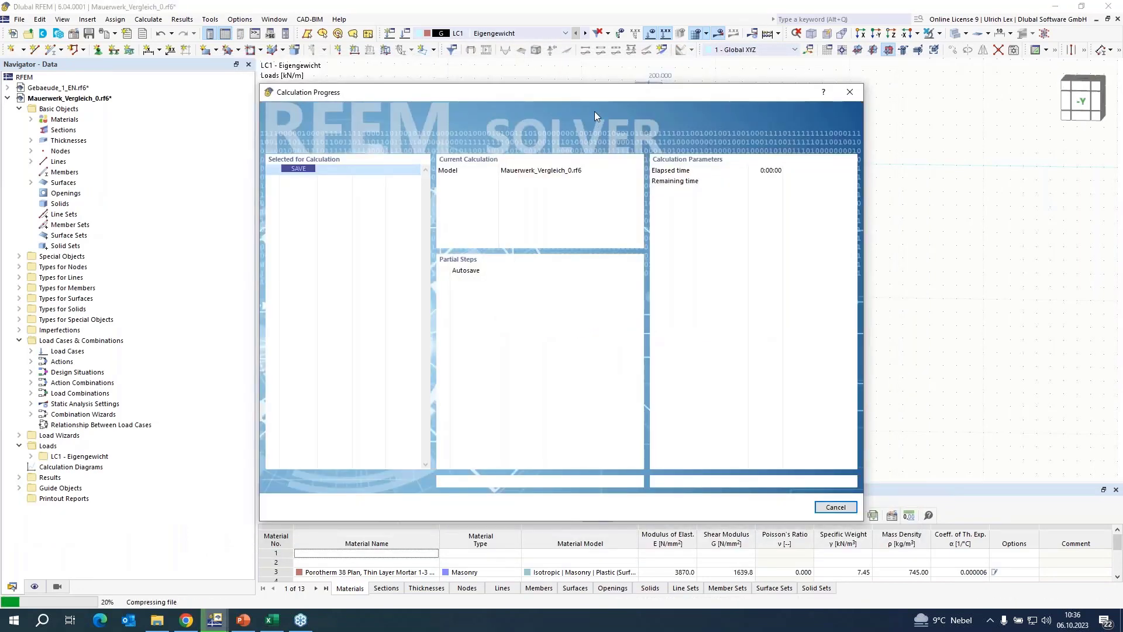
# - Examine the wall's principal stress directions and base reactions recalculated with the 0.02 N/mm² tension limits
pyautogui.moveTo(543, 110); pyautogui.dragTo(500, 120)
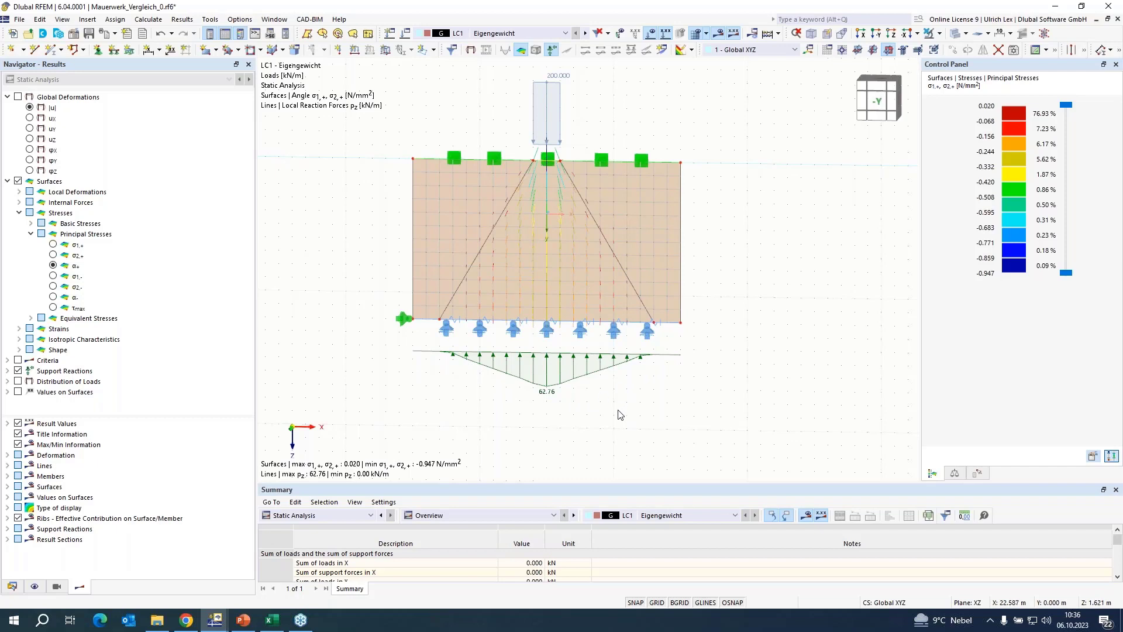
pyautogui.scroll(-1, 664, 448)
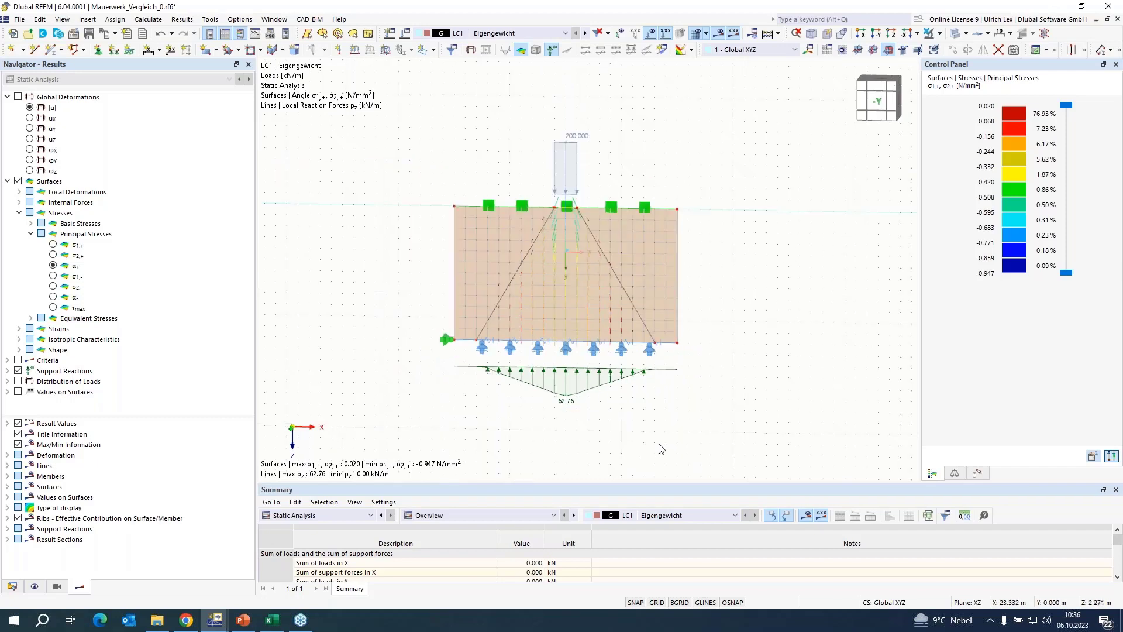
pyautogui.scroll(1, 661, 449)
pyautogui.scroll(-1, 655, 449)
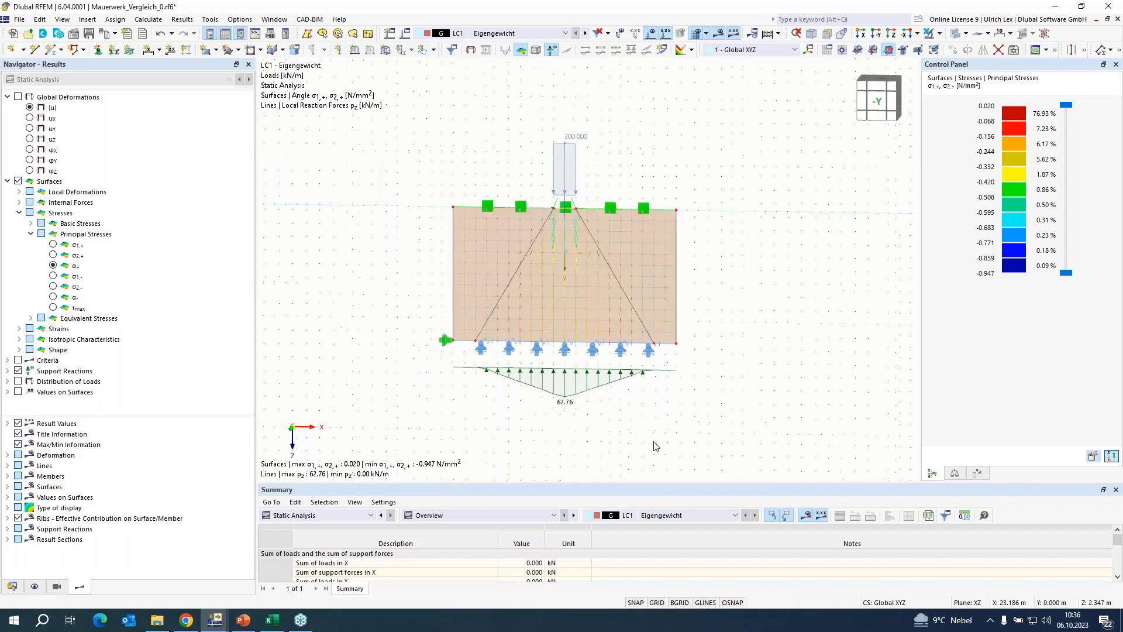
pyautogui.scroll(1, 728, 362)
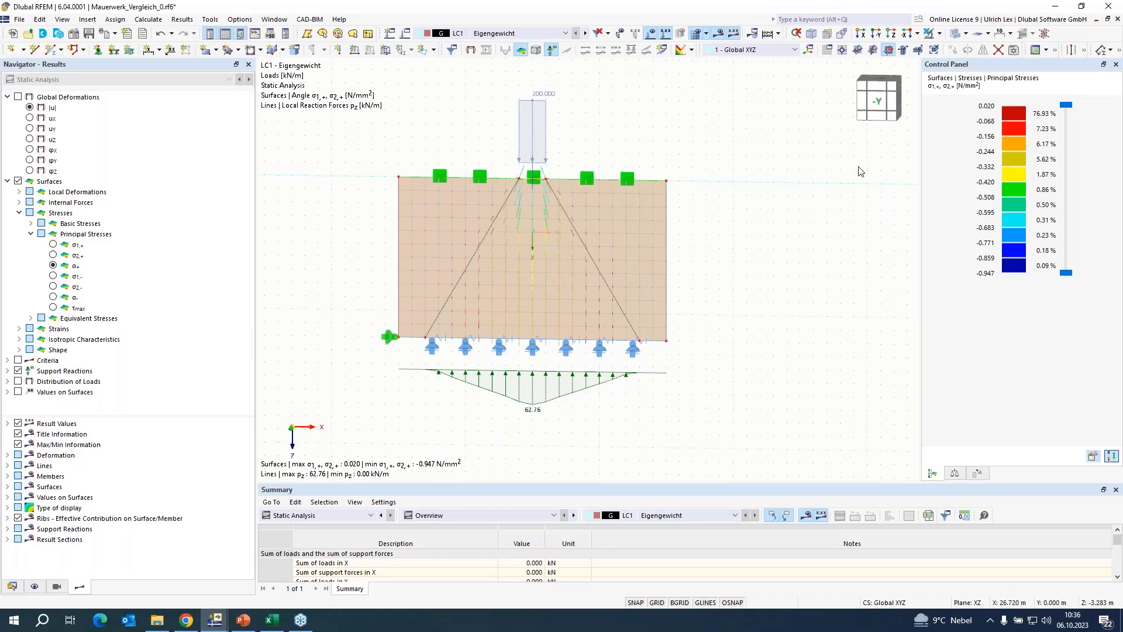
# - Switch to the PowerPoint webinar presentation, start the slide show from the current slide and advance to the isotropic plastic material model slide
pyautogui.click(242, 622)
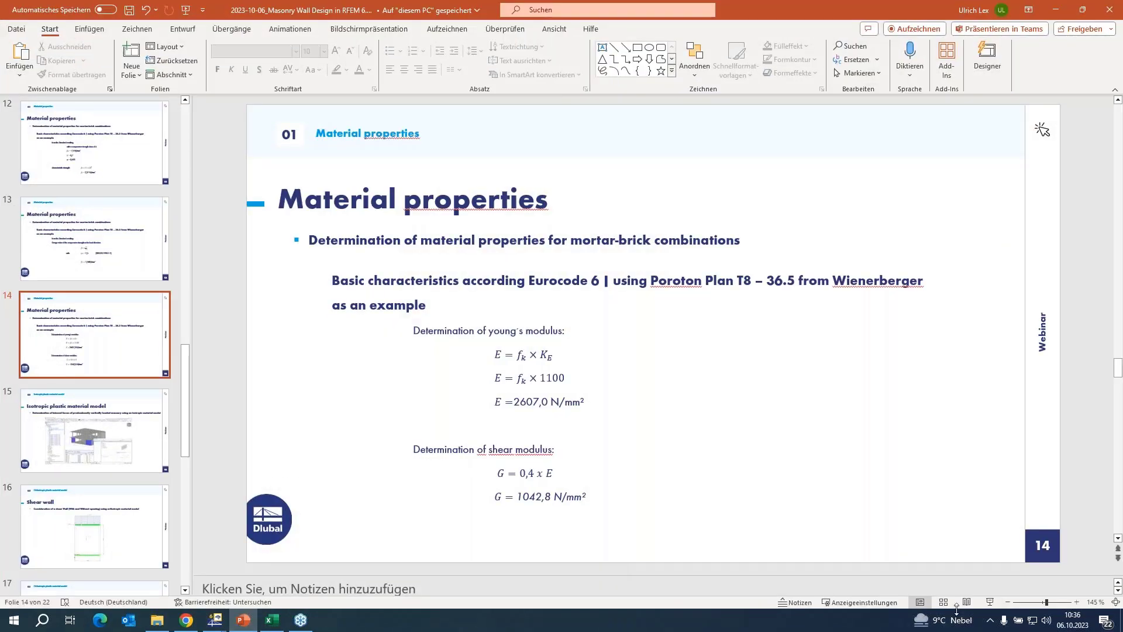
pyautogui.click(990, 602)
pyautogui.press('Right')
pyautogui.press('Right')
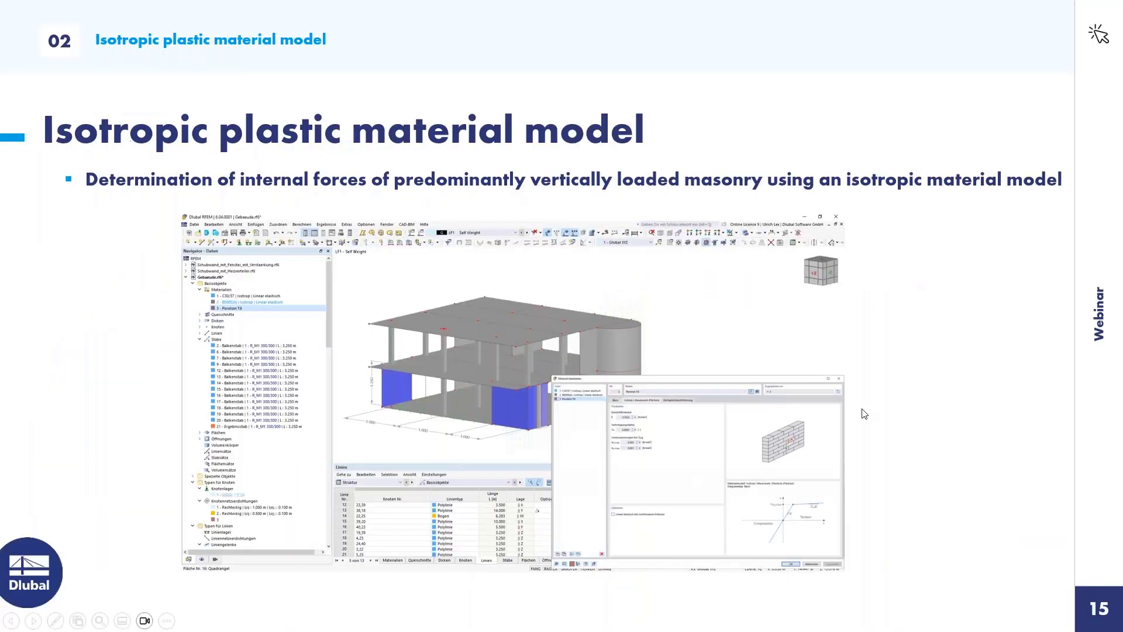
pyautogui.press('Left')
pyautogui.press('Right')
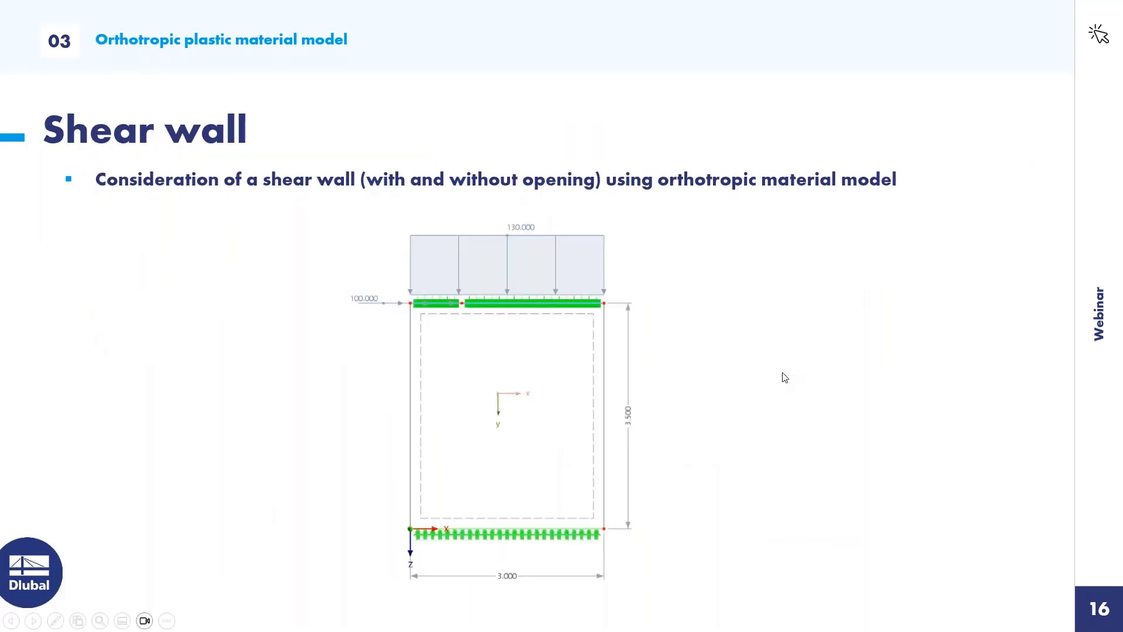
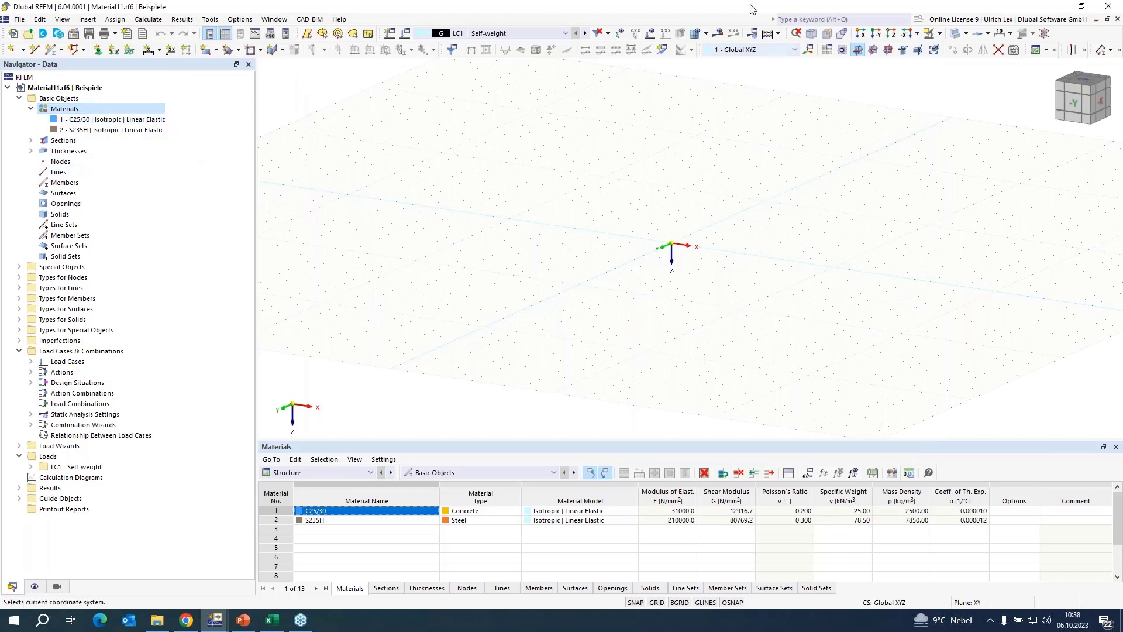
# - Set the work plane to XZ and create a new Masonry material with the Orthotropic | Masonry | Plastic (Surfaces) model
pyautogui.click(889, 50)
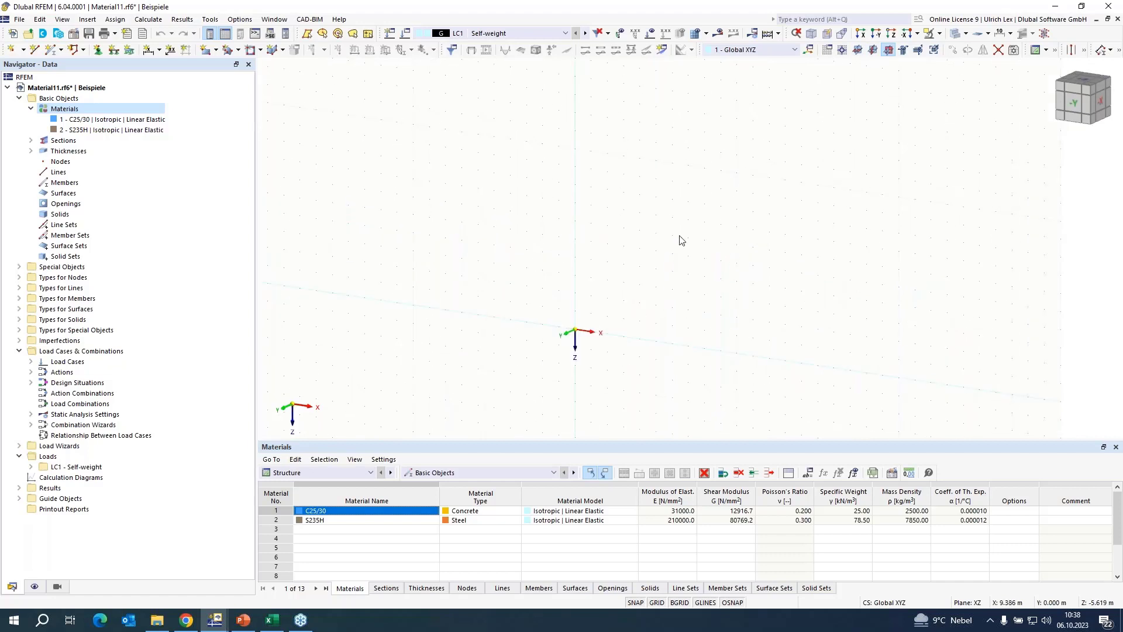
pyautogui.rightClick(73, 111)
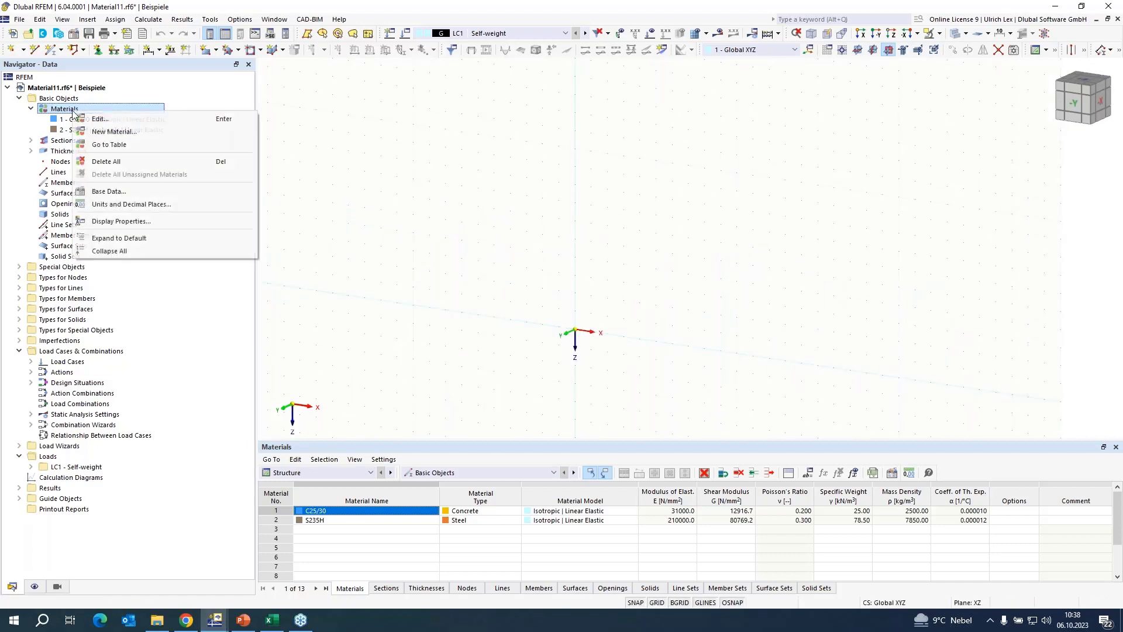
pyautogui.click(113, 131)
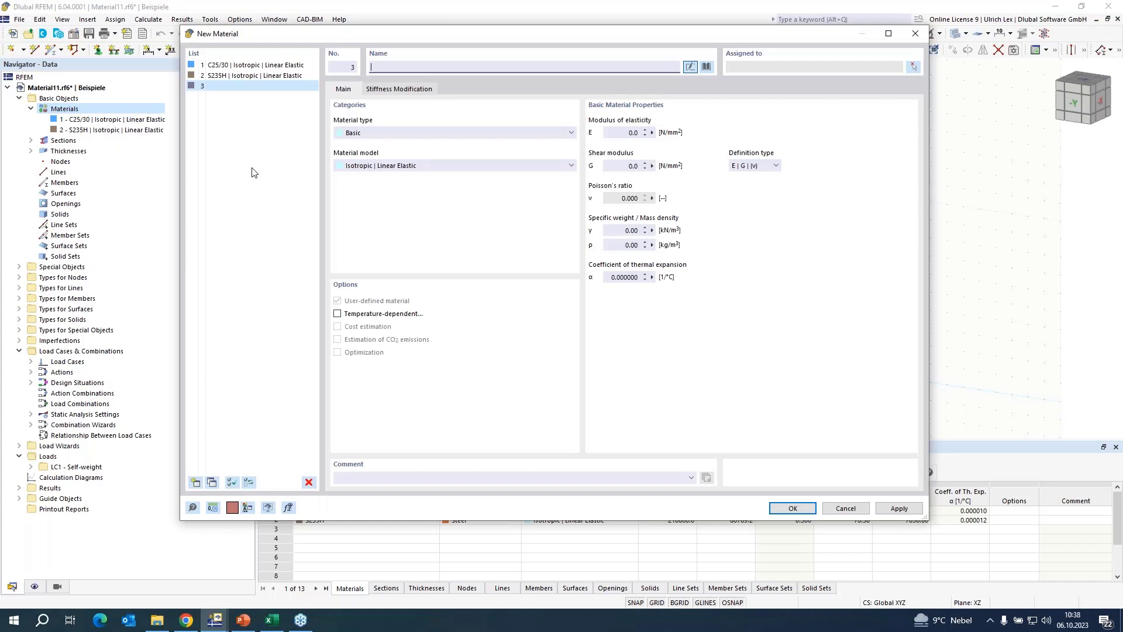
pyautogui.click(424, 137)
pyautogui.click(417, 149)
pyautogui.click(424, 166)
pyautogui.click(427, 195)
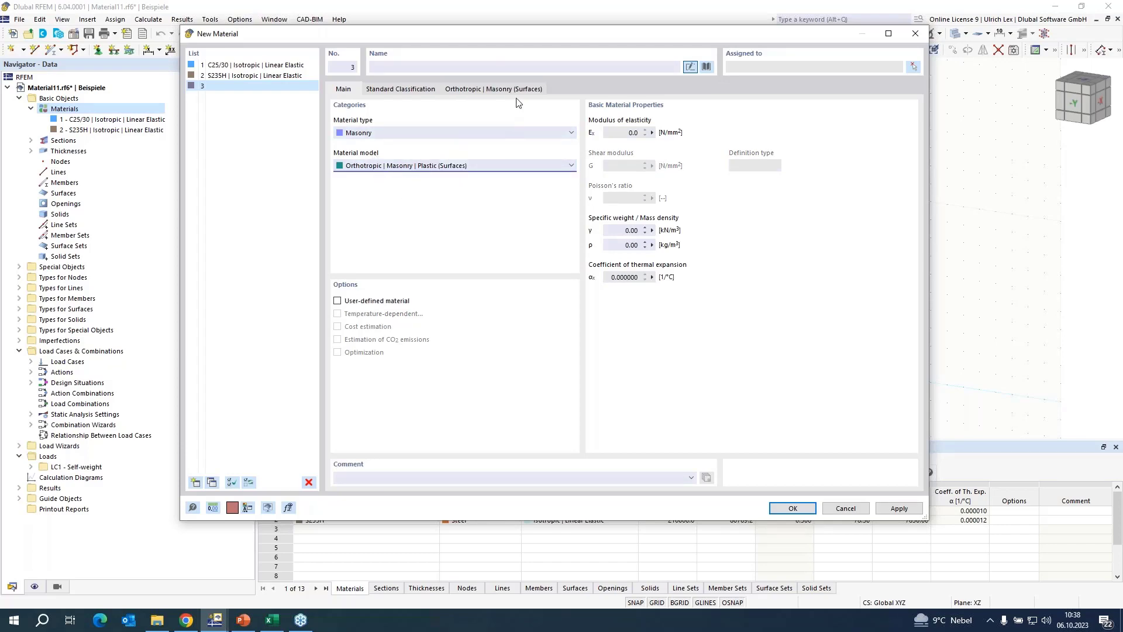
# - Assign Porotherm 25-38 Objekt LDF Plan, Thin Layer Mortar 1-3 mm, 5.14 N/mm² from the library's Wienerberger mortared masonry series to the new material
pyautogui.click(706, 67)
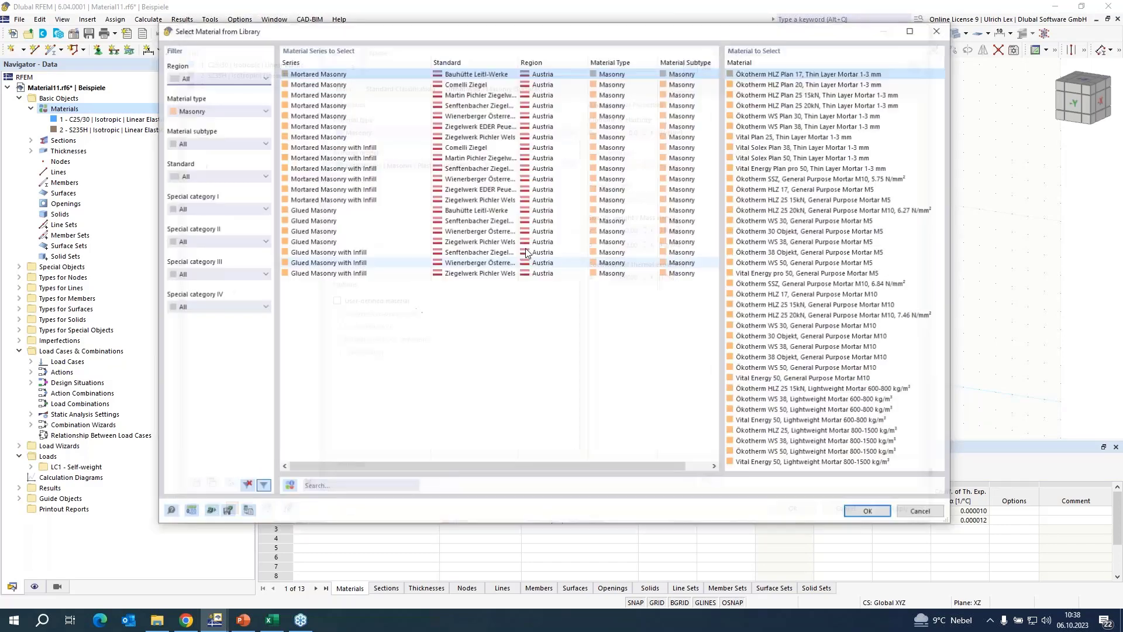
pyautogui.click(450, 116)
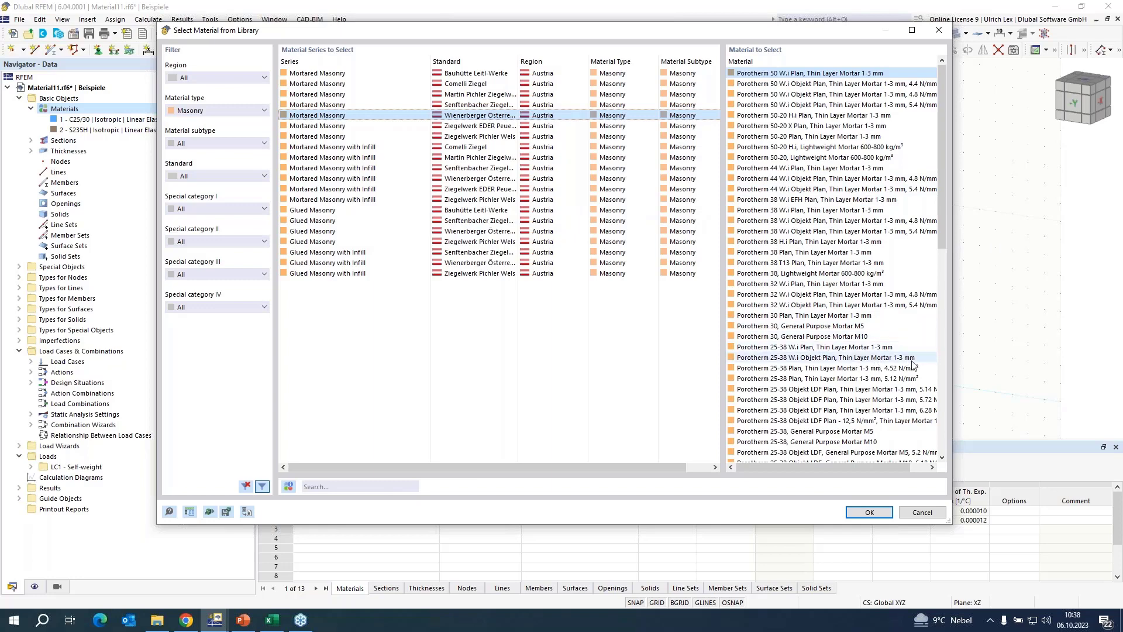
pyautogui.click(924, 390)
pyautogui.click(871, 512)
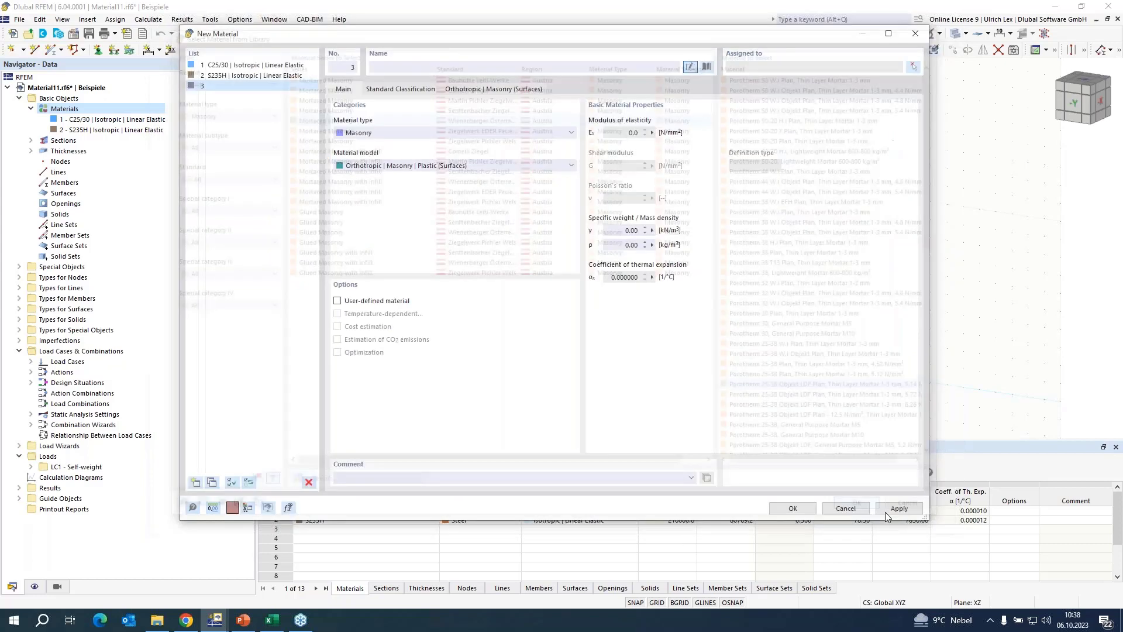
pyautogui.click(793, 509)
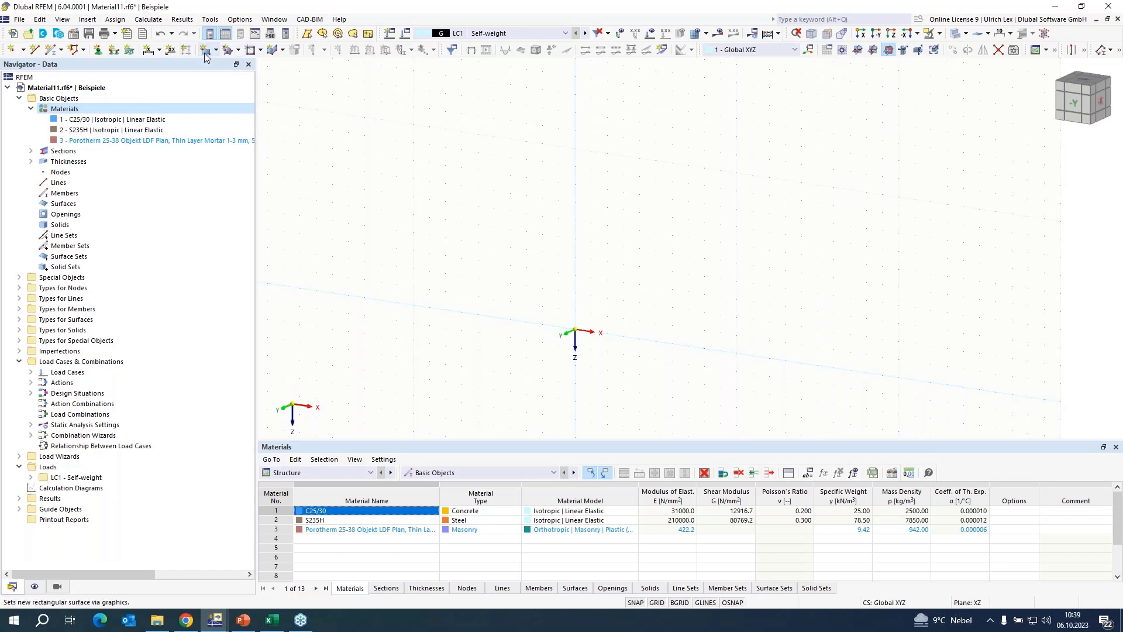
# - Create a new uniform thickness of 250 mm using the Porotherm 25-38 masonry material
pyautogui.click(31, 161)
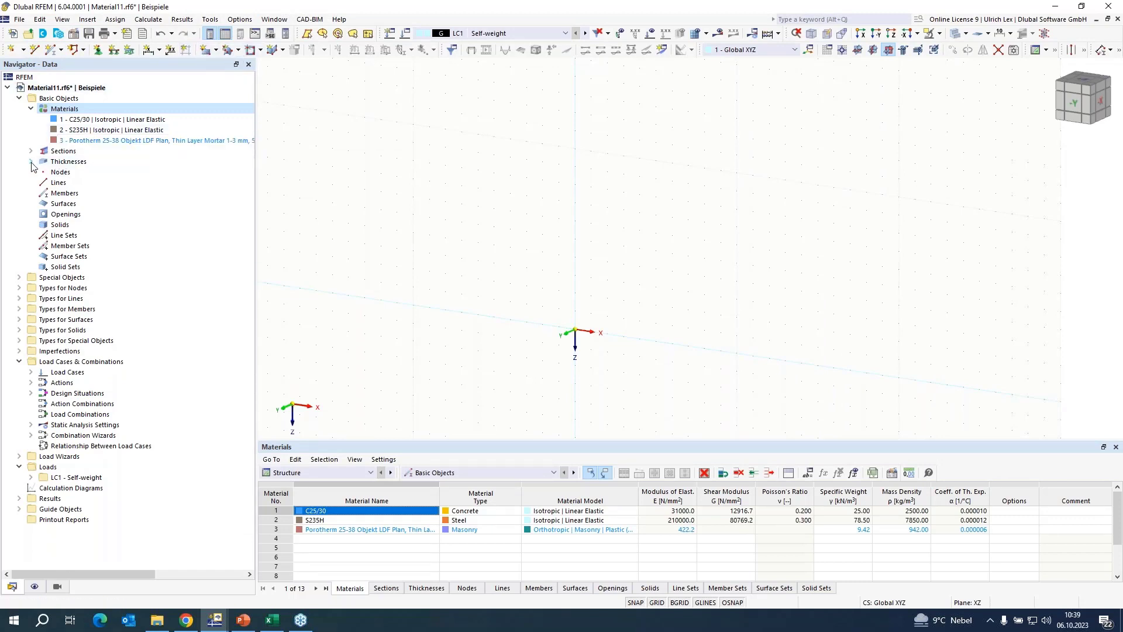
pyautogui.rightClick(53, 162)
pyautogui.click(90, 186)
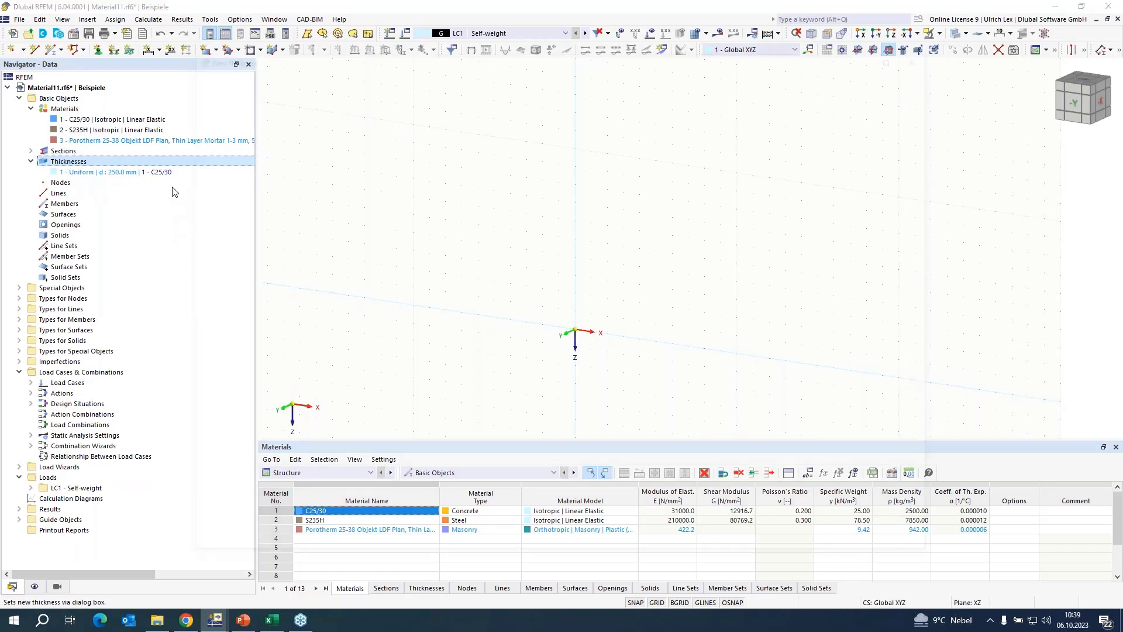
pyautogui.click(476, 172)
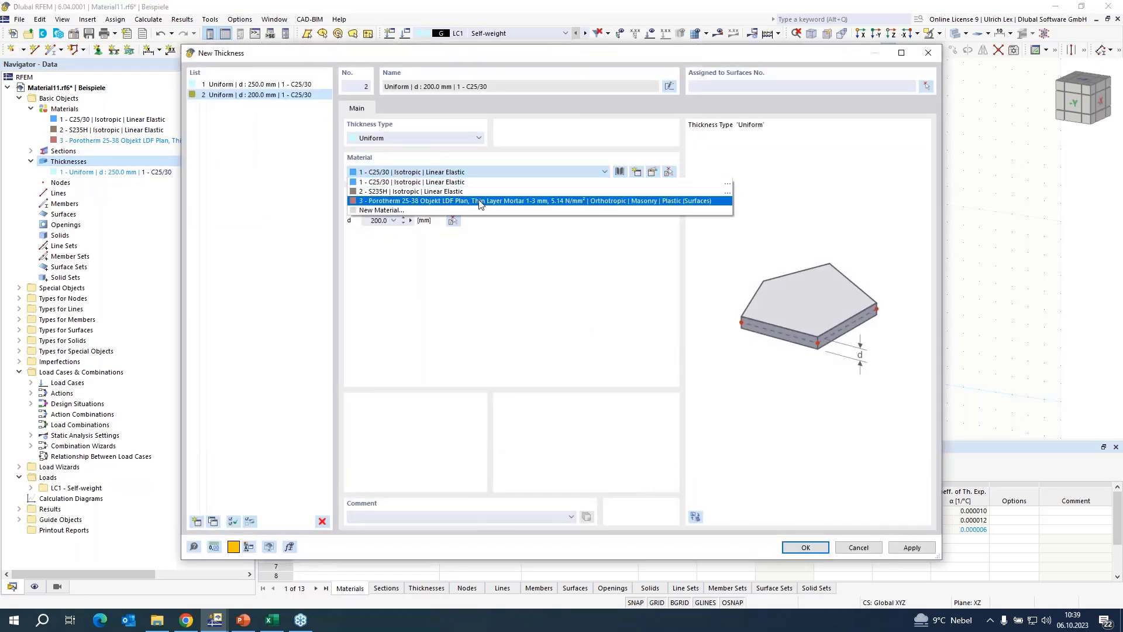
pyautogui.click(483, 205)
pyautogui.doubleClick(396, 218)
pyautogui.write('250')
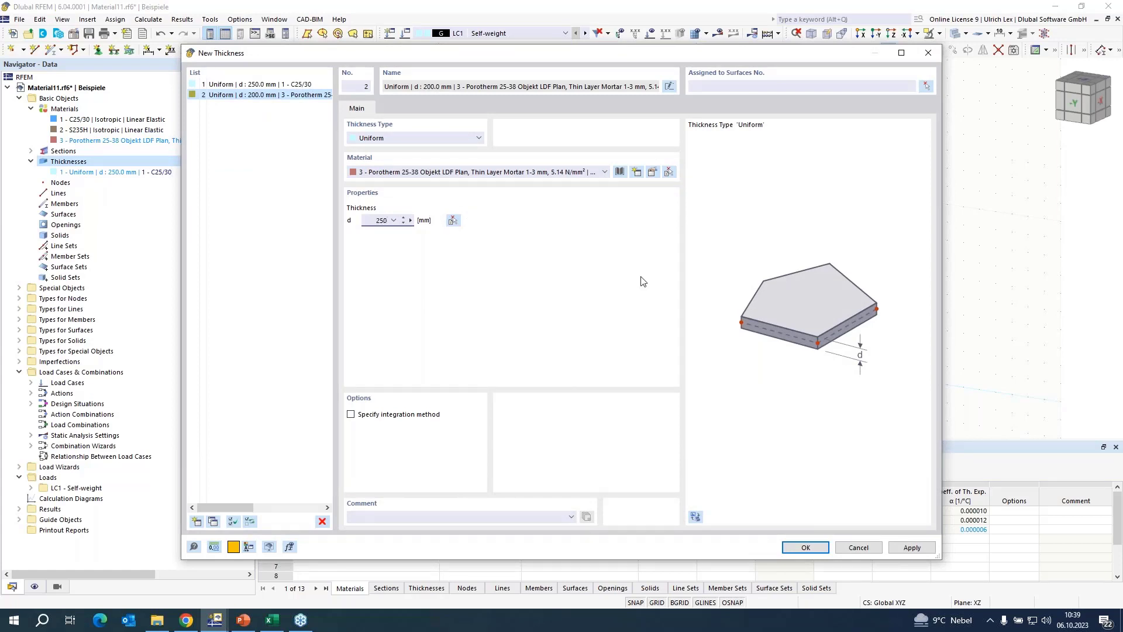
pyautogui.click(805, 547)
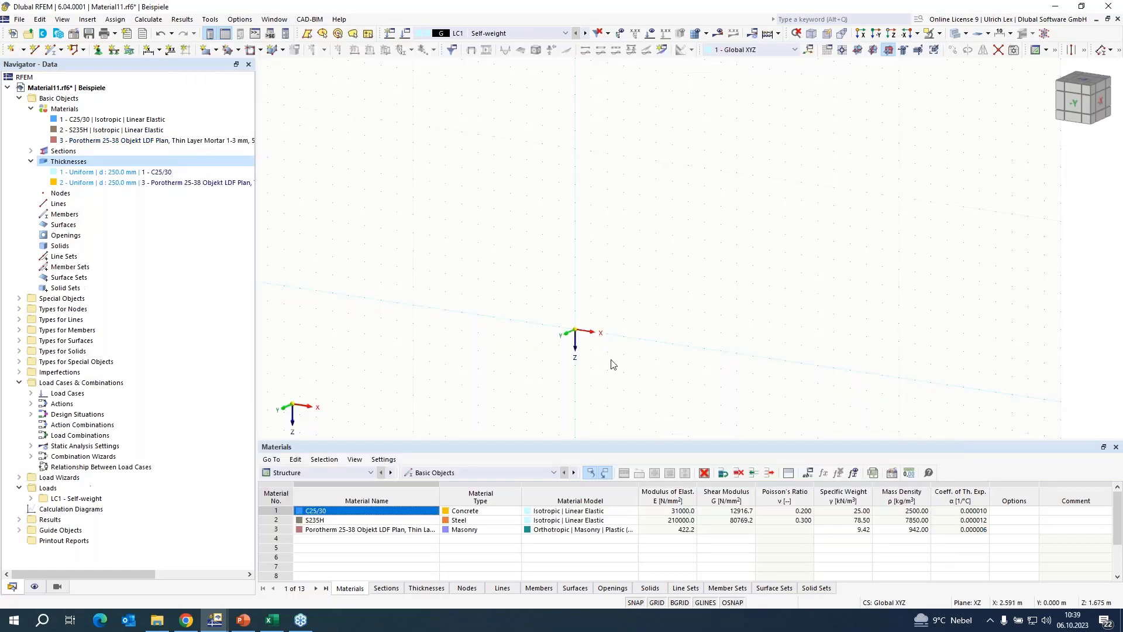
# - Draw a rectangular surface with the 250 mm Porotherm thickness from the origin to X 6 m, Z -6 m
pyautogui.click(206, 50)
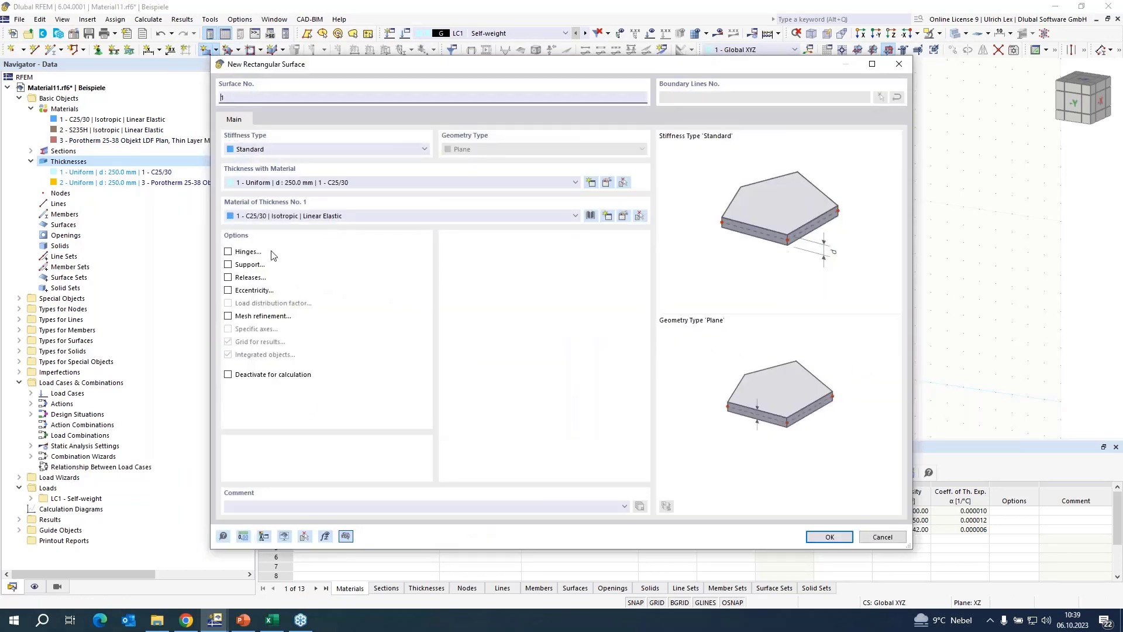
pyautogui.click(376, 182)
pyautogui.click(380, 203)
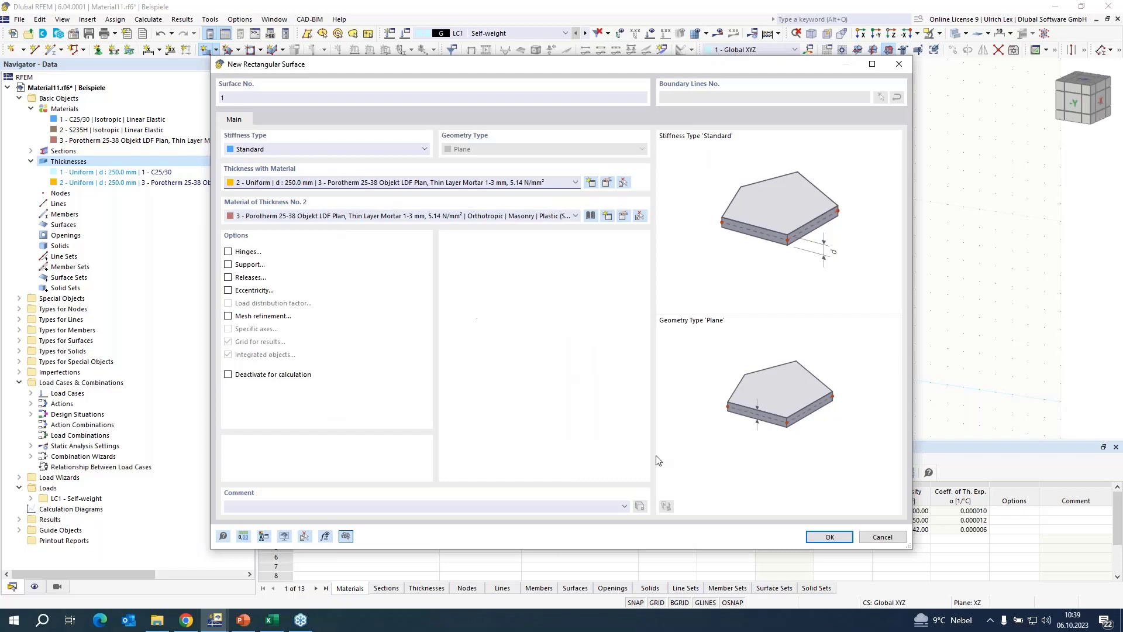
pyautogui.click(831, 537)
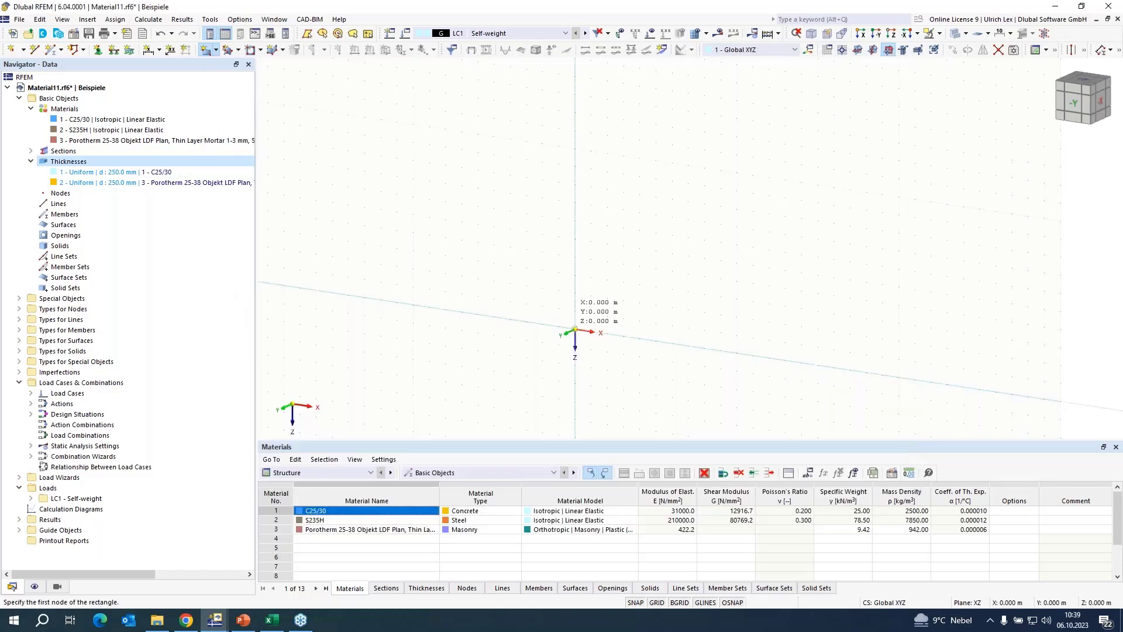
pyautogui.click(581, 331)
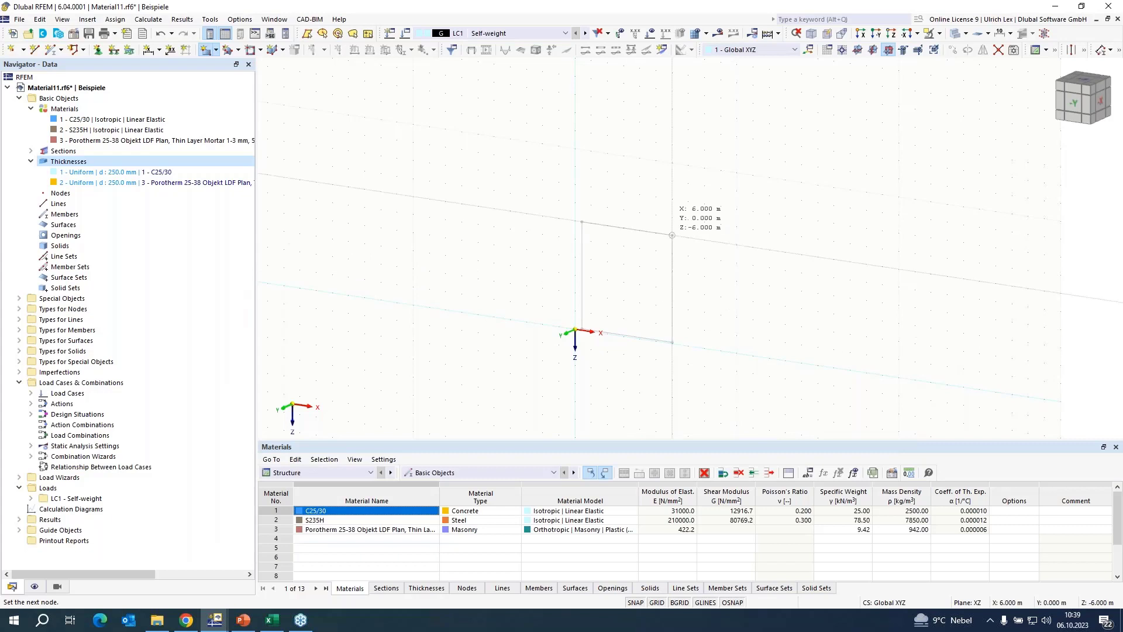
pyautogui.press('Escape')
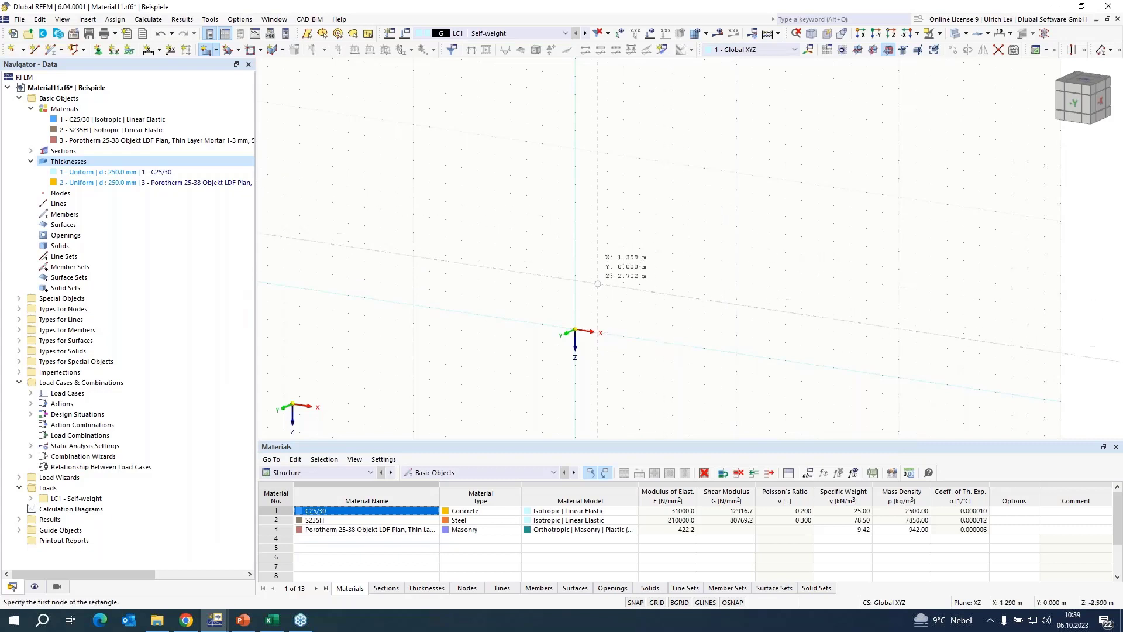
pyautogui.click(575, 331)
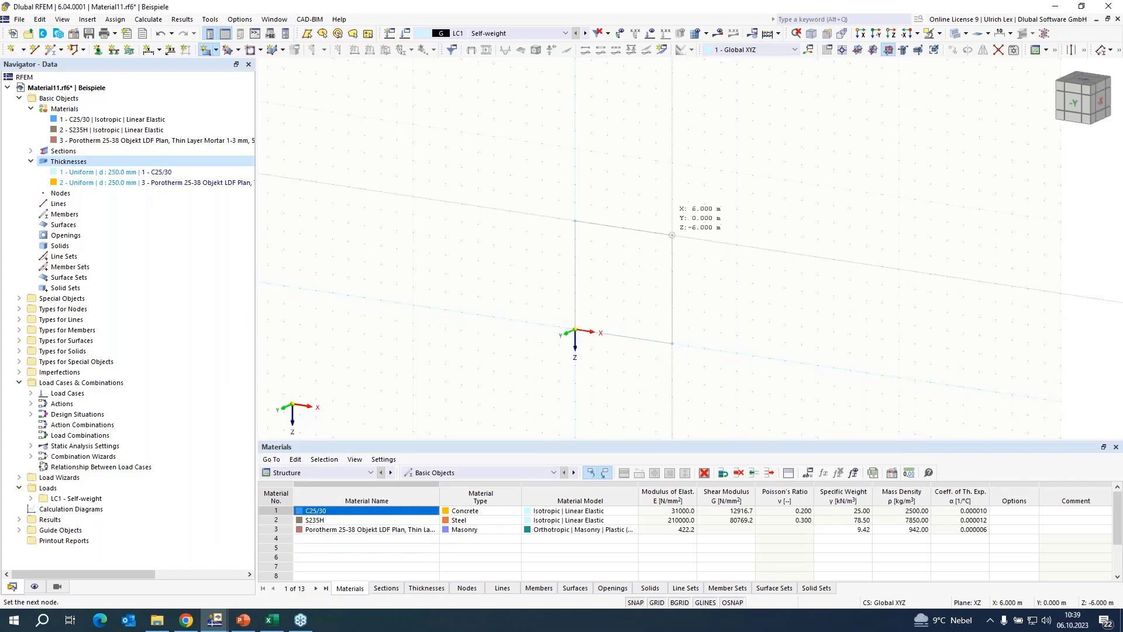
pyautogui.click(672, 236)
pyautogui.press('Escape')
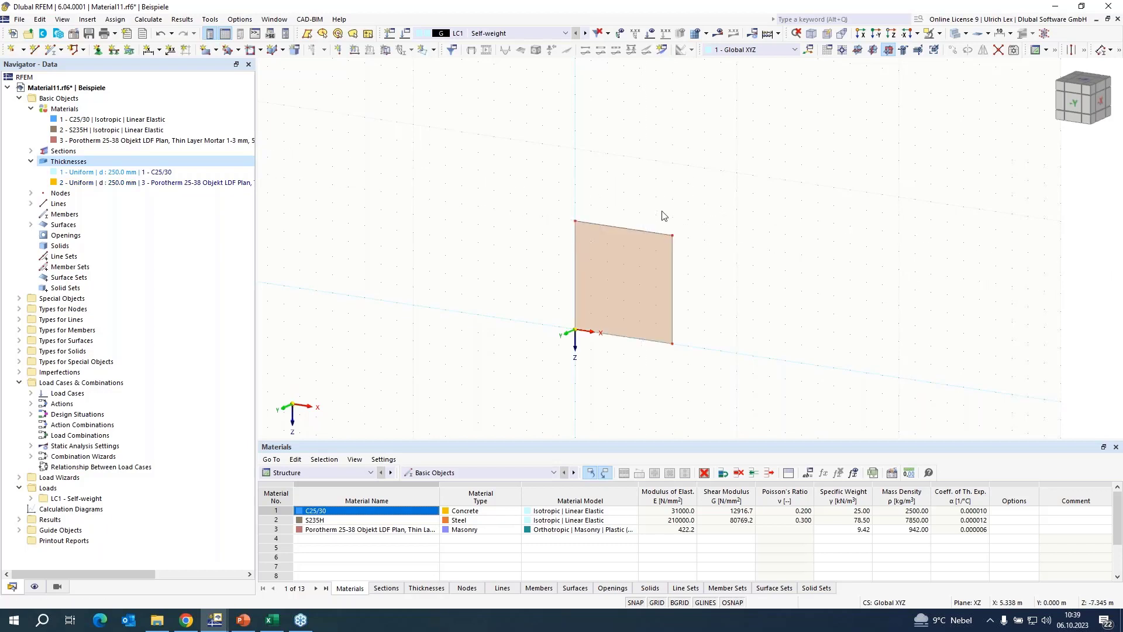
# - Set the X coordinate of the two nodes on the wall's far vertical edge to 3 m
pyautogui.doubleClick(673, 344)
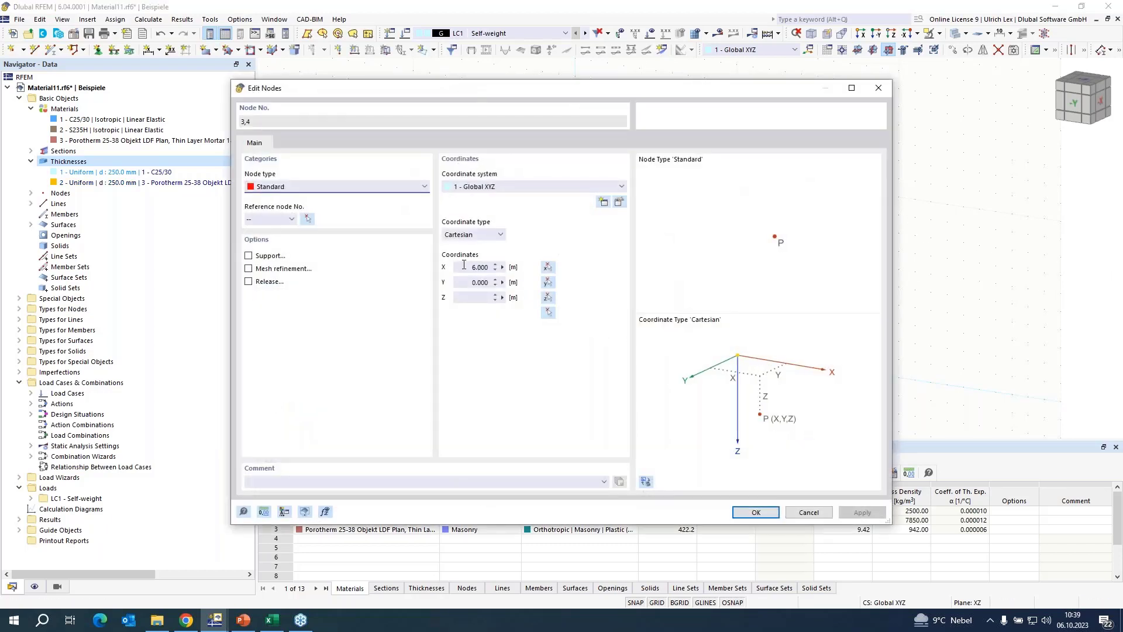
pyautogui.moveTo(475, 267); pyautogui.dragTo(514, 269)
pyautogui.write('3')
pyautogui.press('Return')
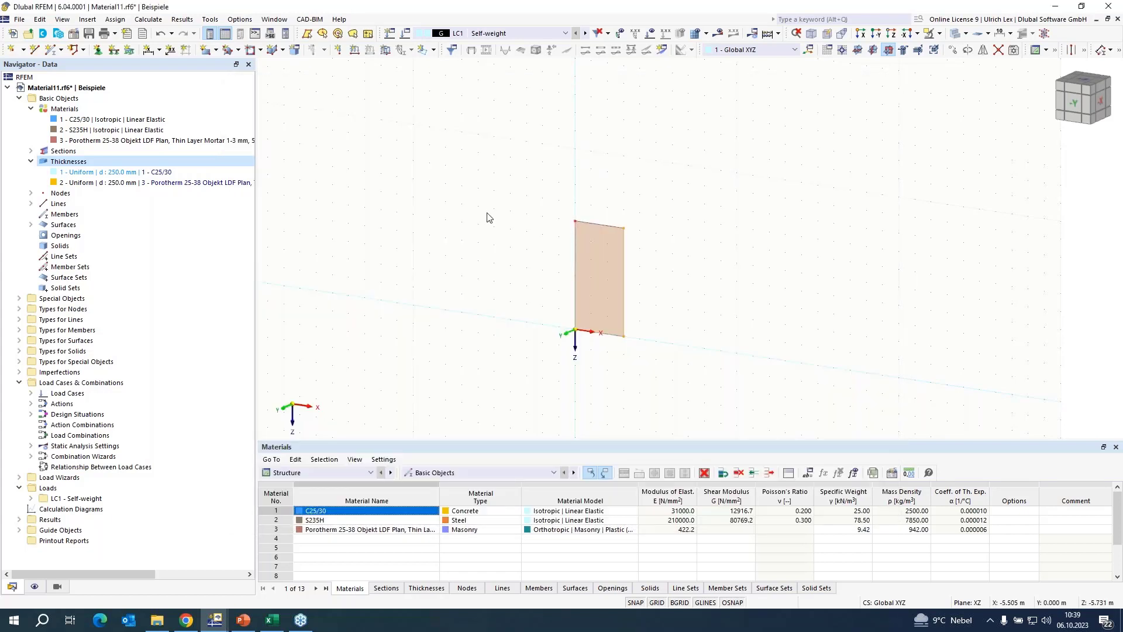
# - Set the Z coordinate of the wall's two upper nodes to -3.5 m
pyautogui.doubleClick(623, 228)
pyautogui.click(474, 298)
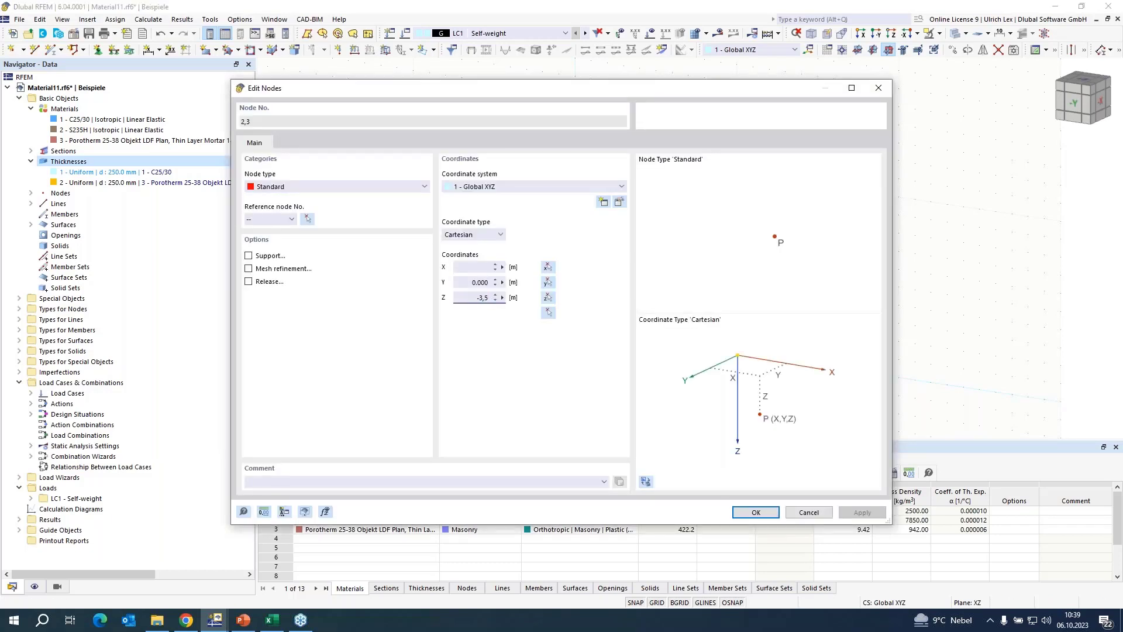
pyautogui.write('-3,5')
pyautogui.press('Return')
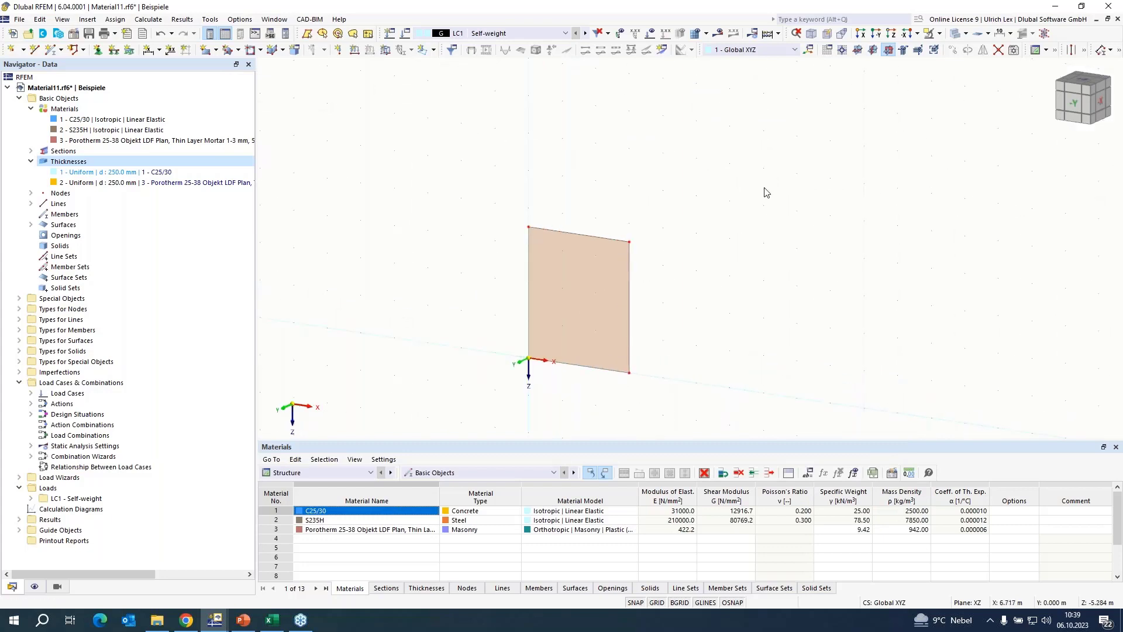
# - Fix the rotation φX in the Hinged line support and assign that support to the wall's bottom line
pyautogui.scroll(1, 576, 340)
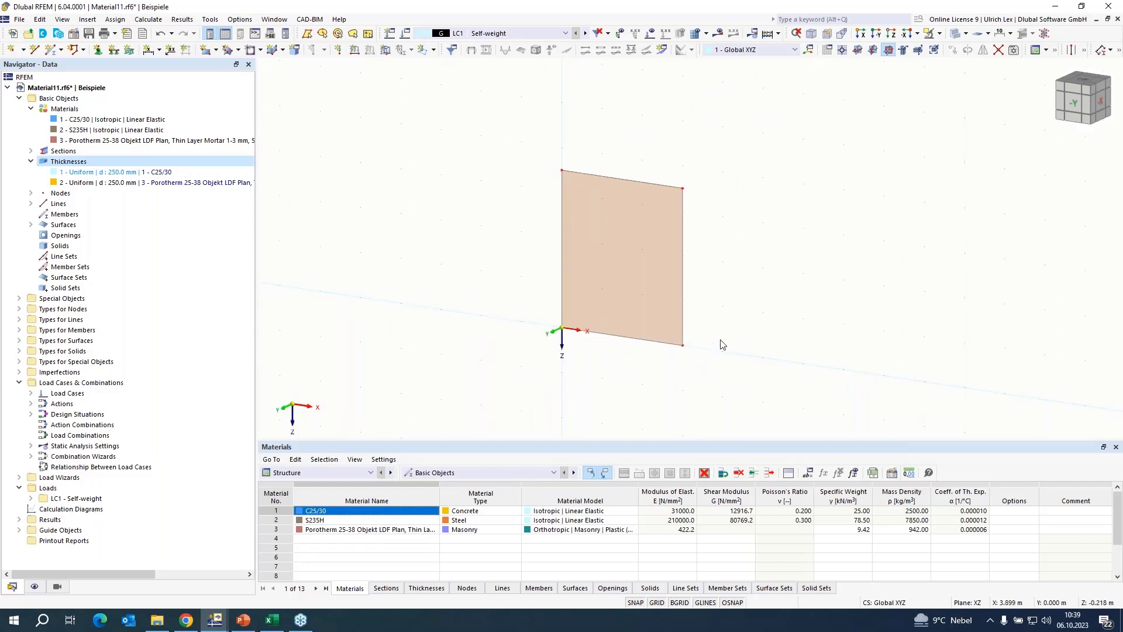
pyautogui.click(114, 50)
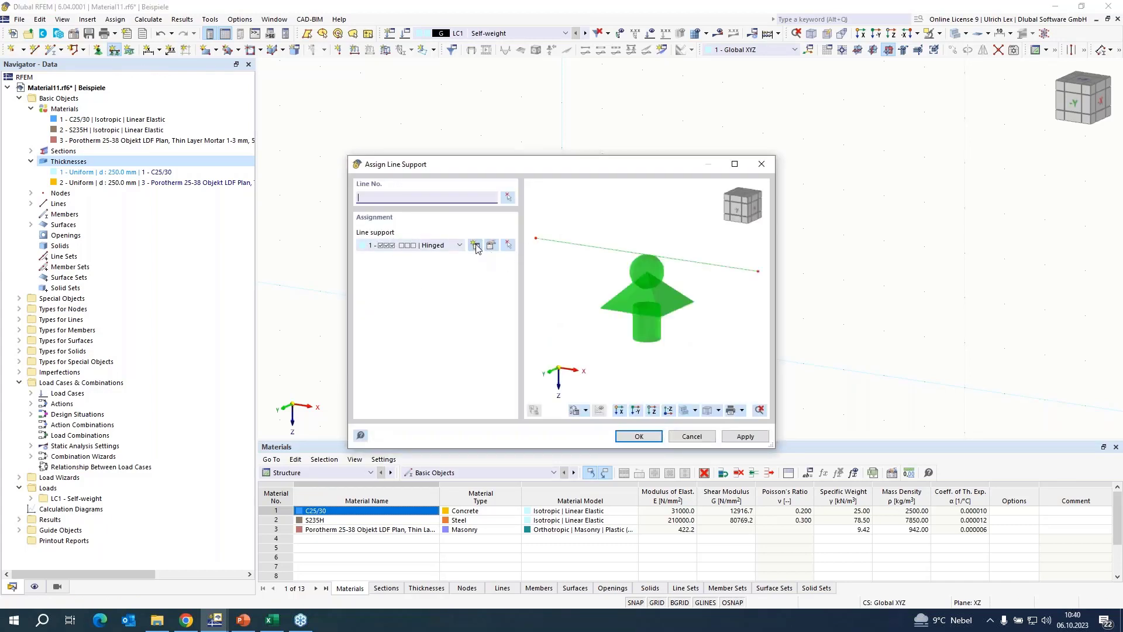
pyautogui.click(492, 247)
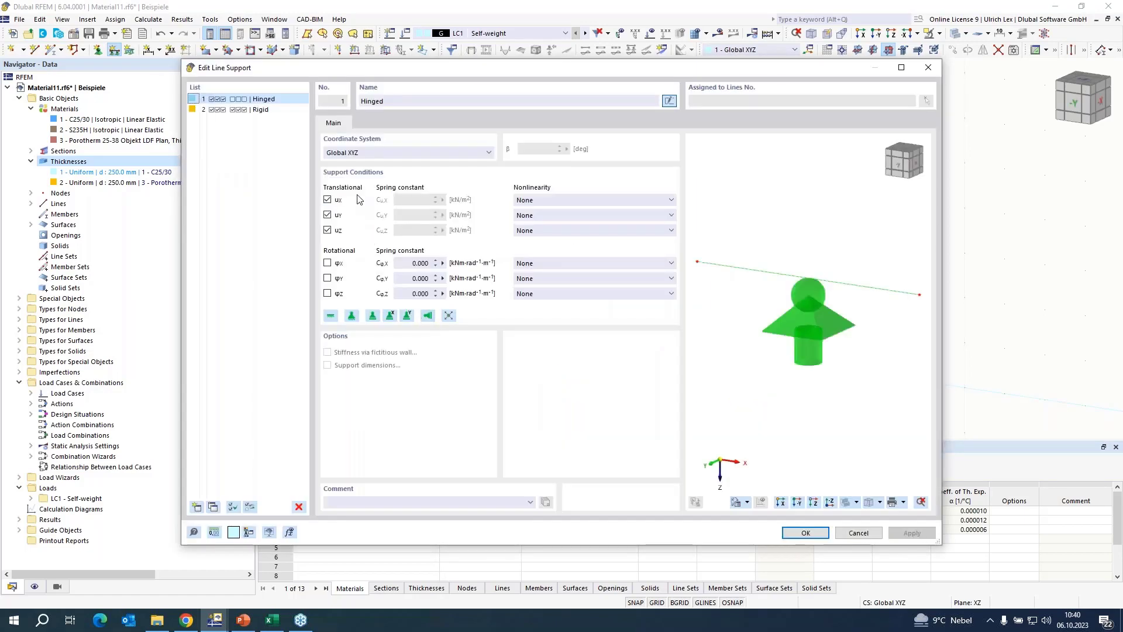
pyautogui.click(328, 264)
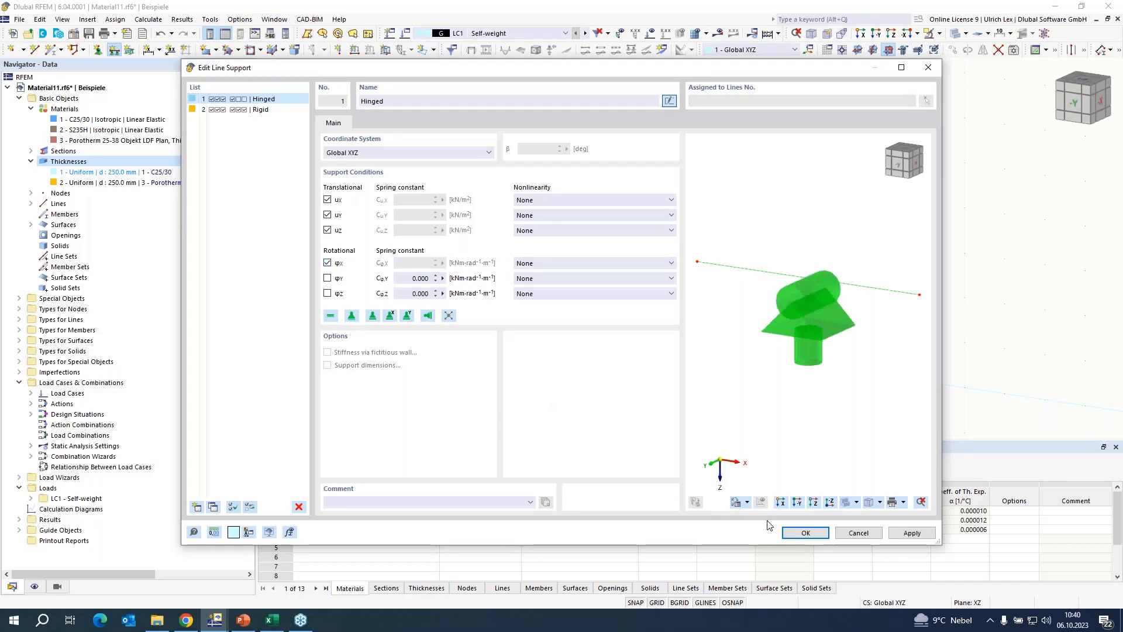
pyautogui.click(806, 537)
pyautogui.click(653, 434)
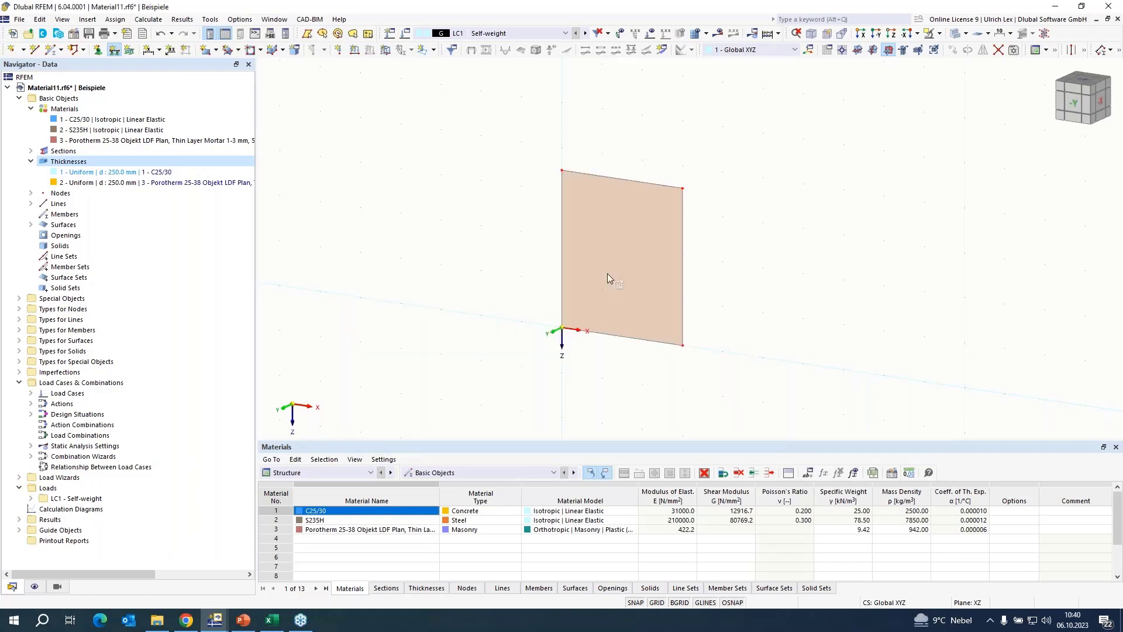
pyautogui.click(602, 335)
pyautogui.press('Escape')
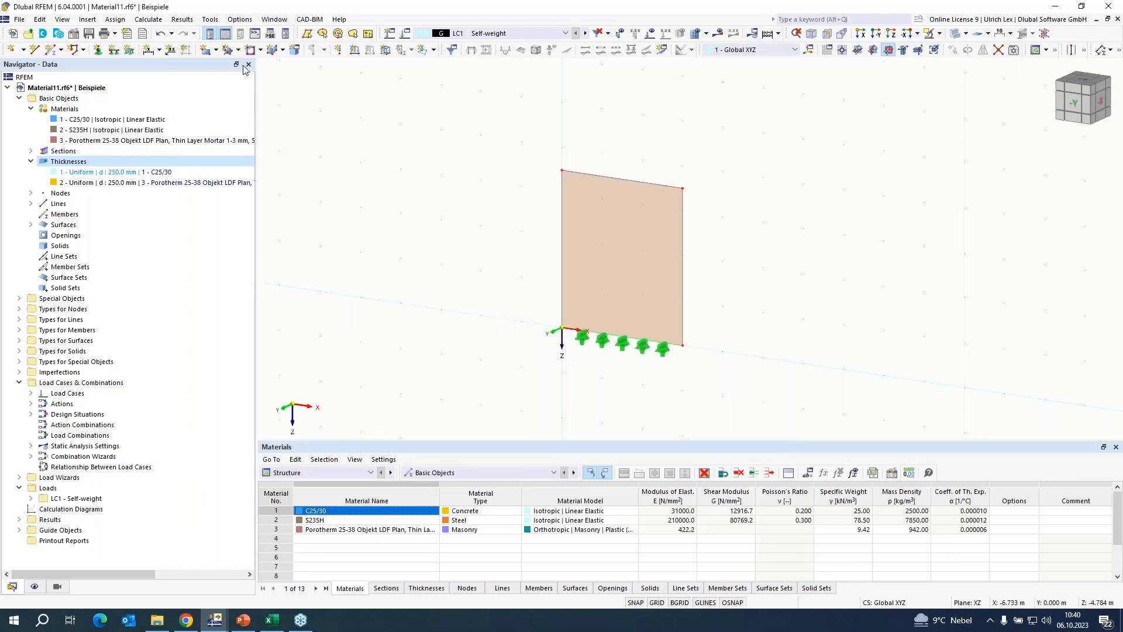
# - Create a line support fixed only in uY with a φX rotational spring of 5 kNm/rad/m, and assign it to the wall's top line
pyautogui.click(113, 50)
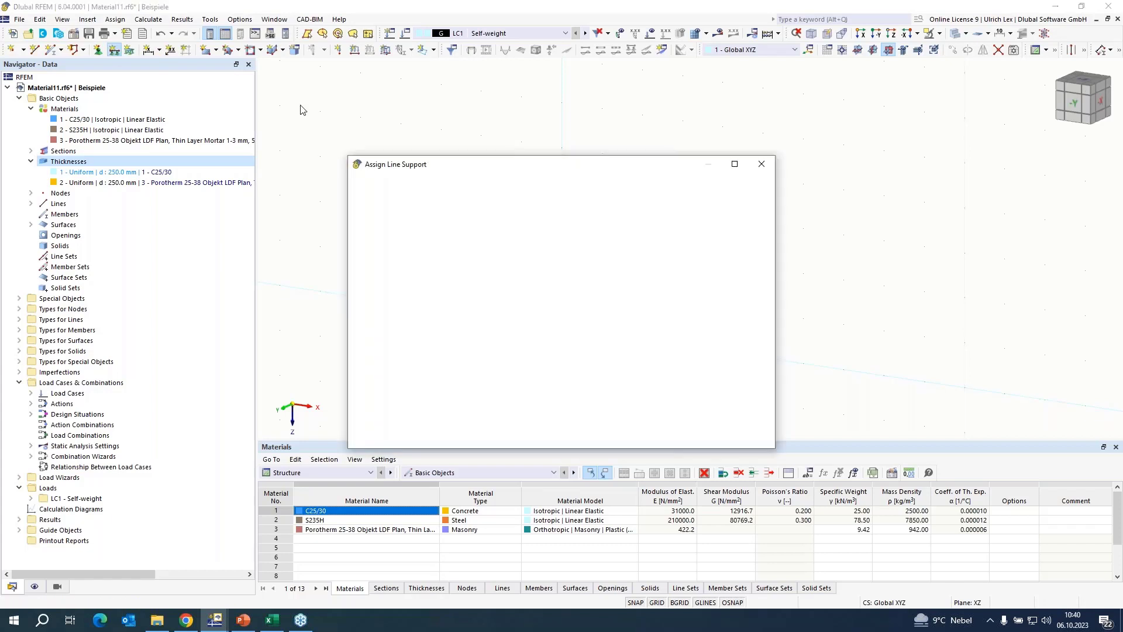
pyautogui.click(477, 246)
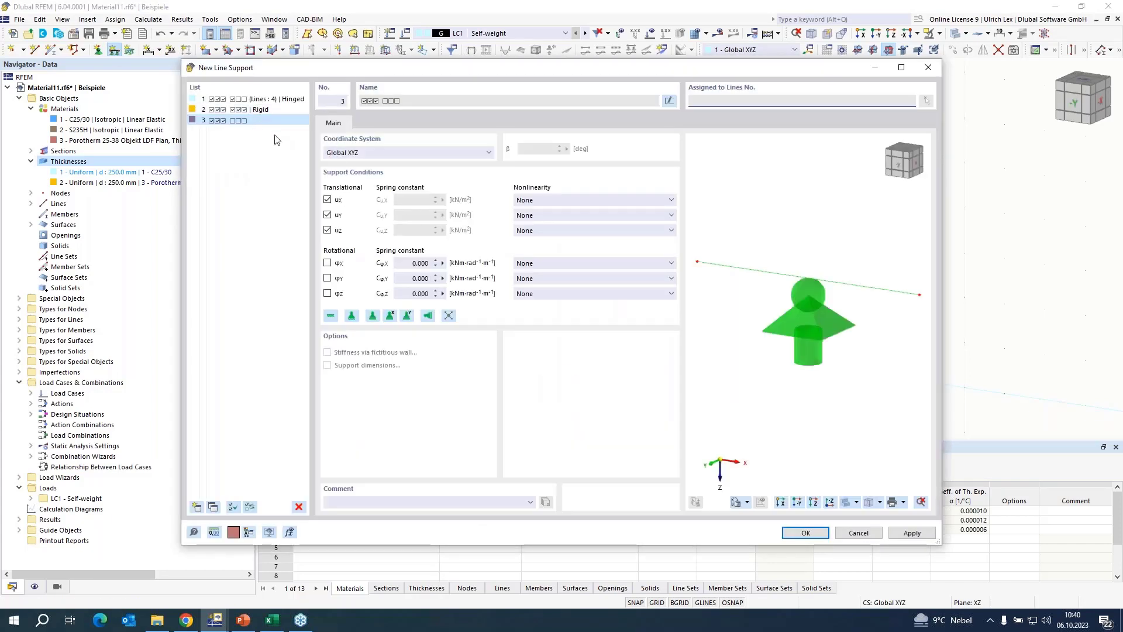
pyautogui.click(327, 230)
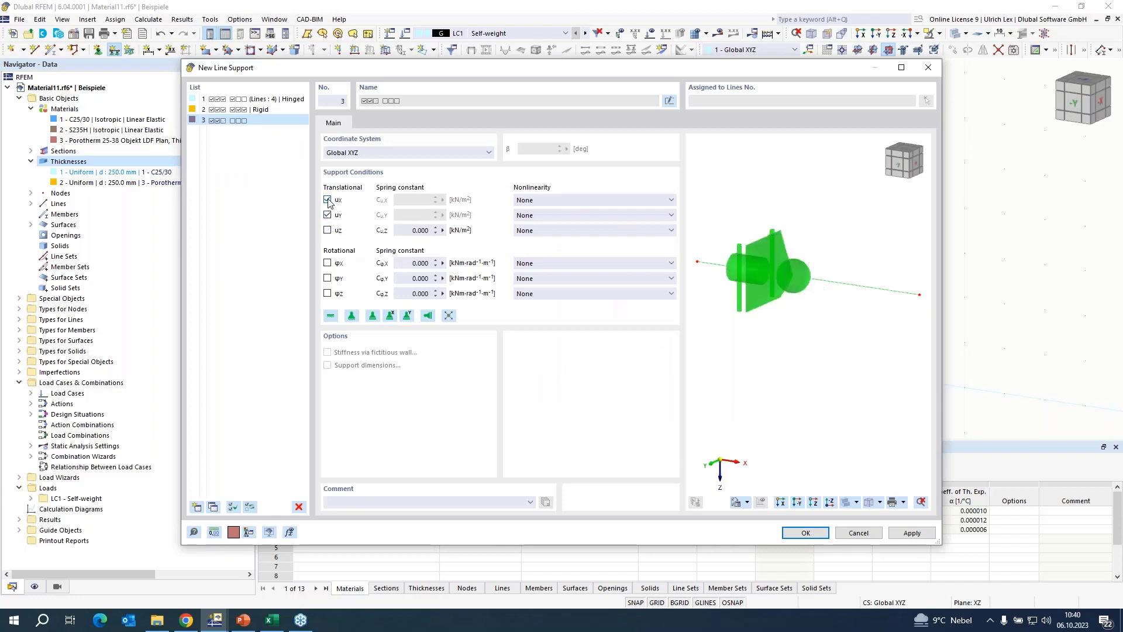
pyautogui.click(327, 200)
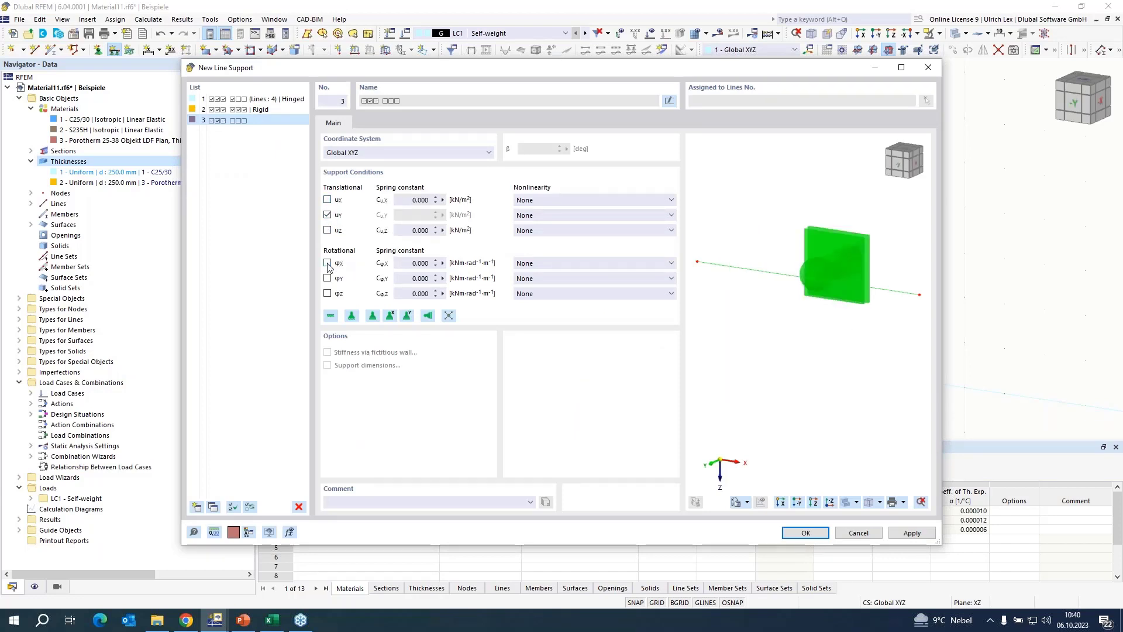
pyautogui.click(420, 262)
pyautogui.write('5')
pyautogui.click(805, 533)
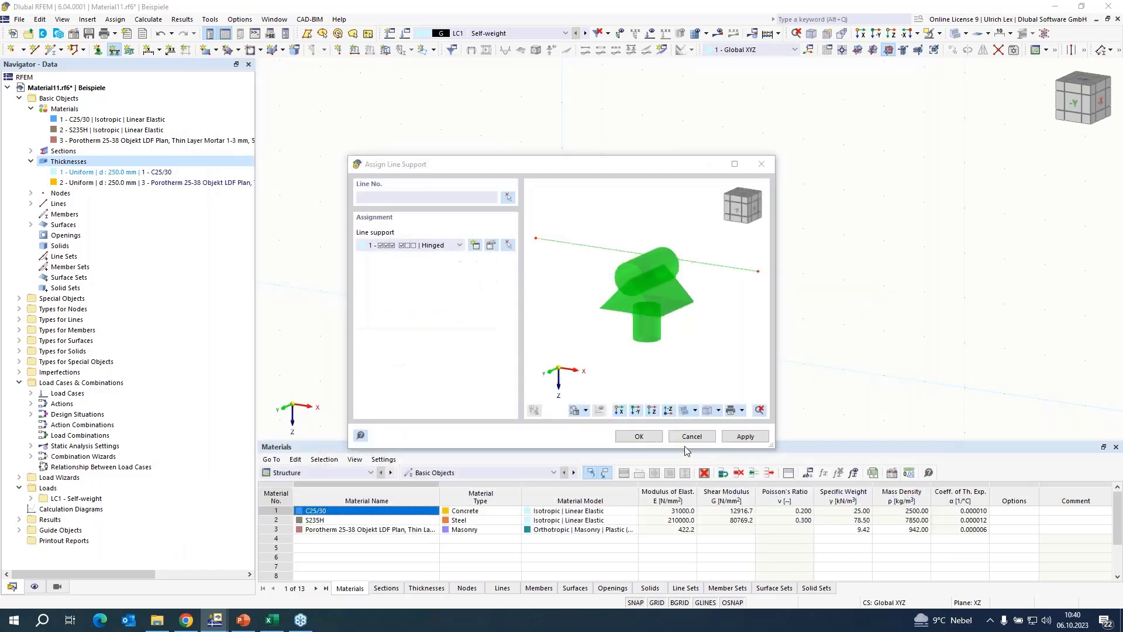
pyautogui.click(639, 439)
pyautogui.click(646, 183)
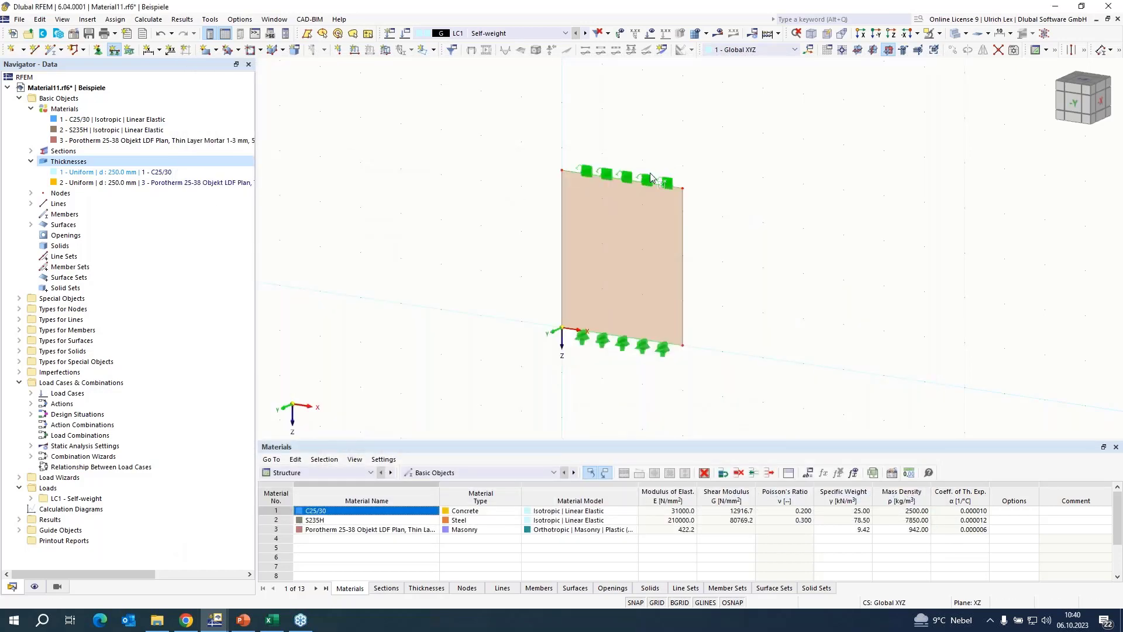
pyautogui.scroll(3, 702, 163)
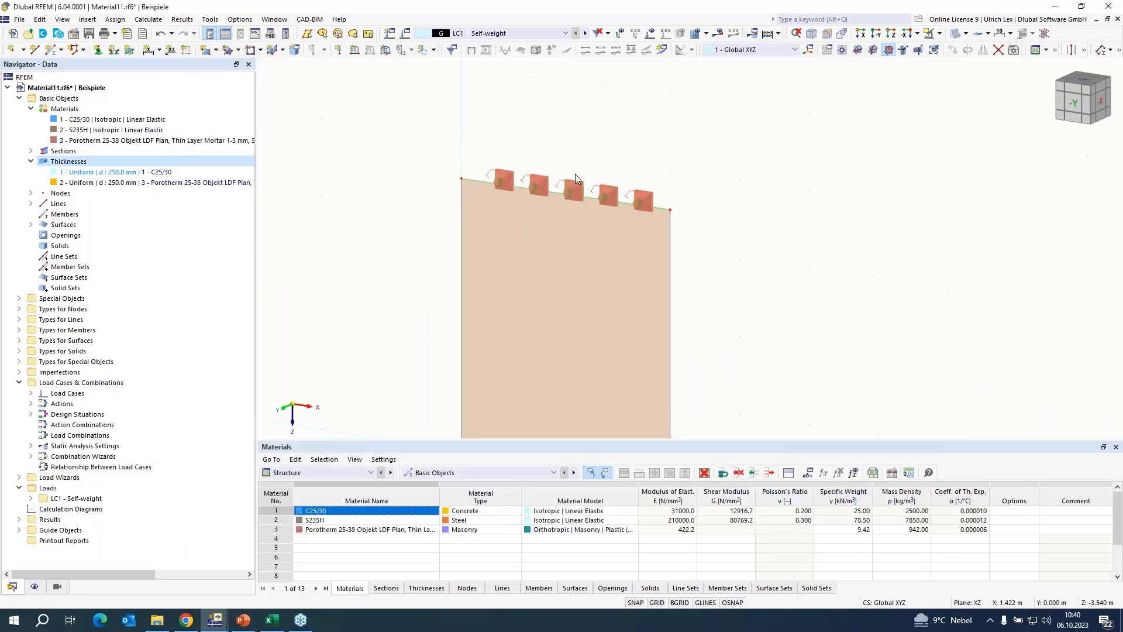
pyautogui.moveTo(768, 311); pyautogui.dragTo(798, 301, button='middle')
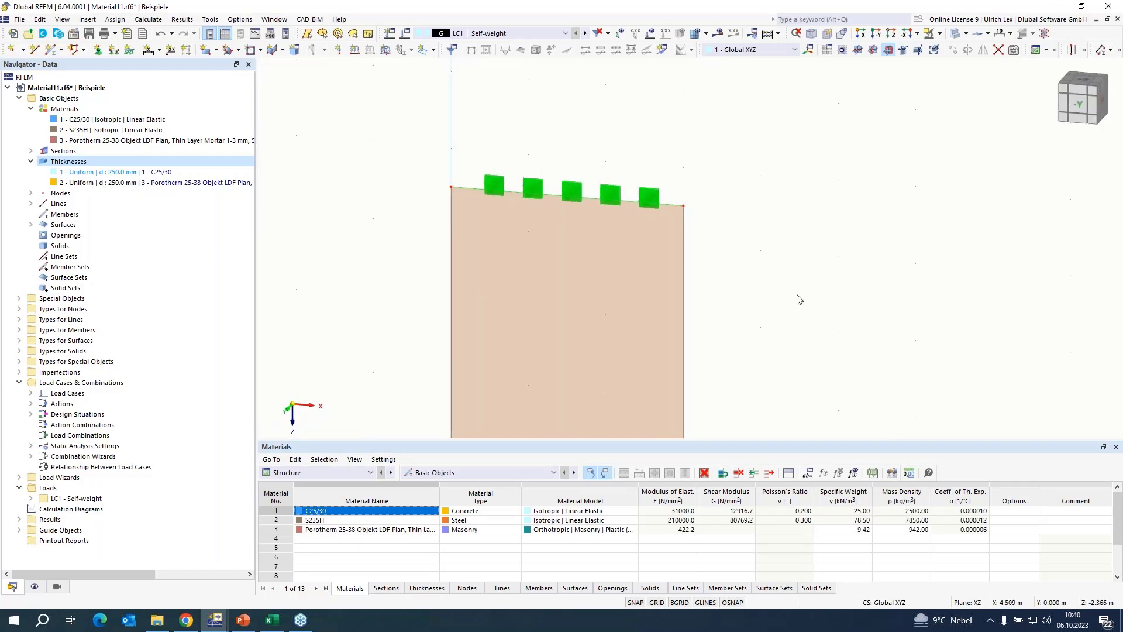
pyautogui.scroll(2, 649, 146)
pyautogui.scroll(2, 513, 246)
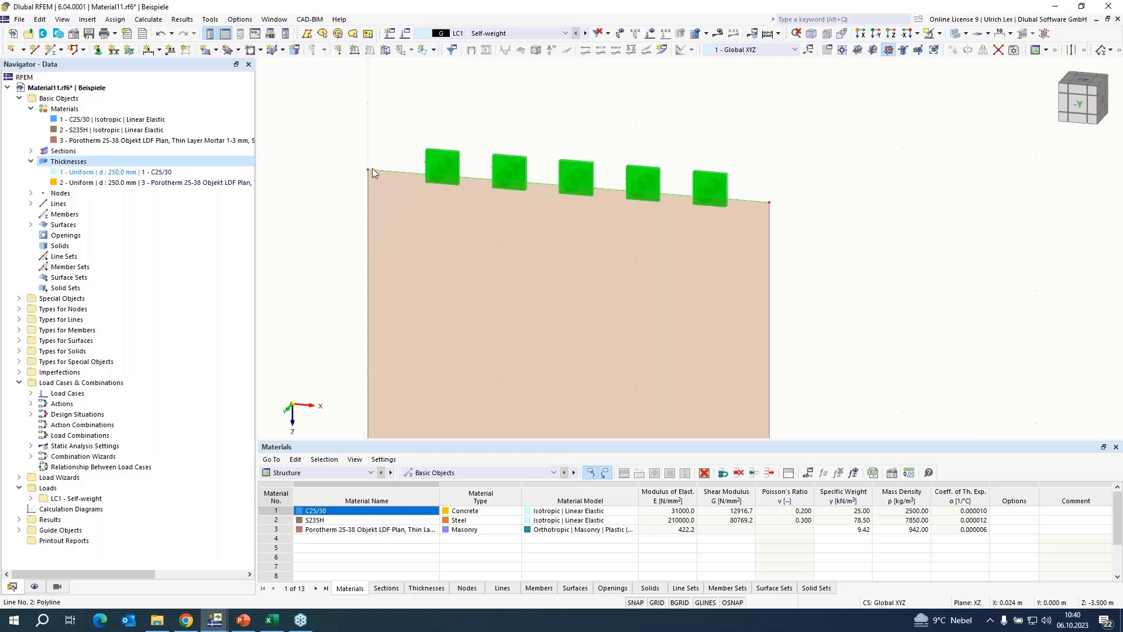
pyautogui.rightClick(409, 171)
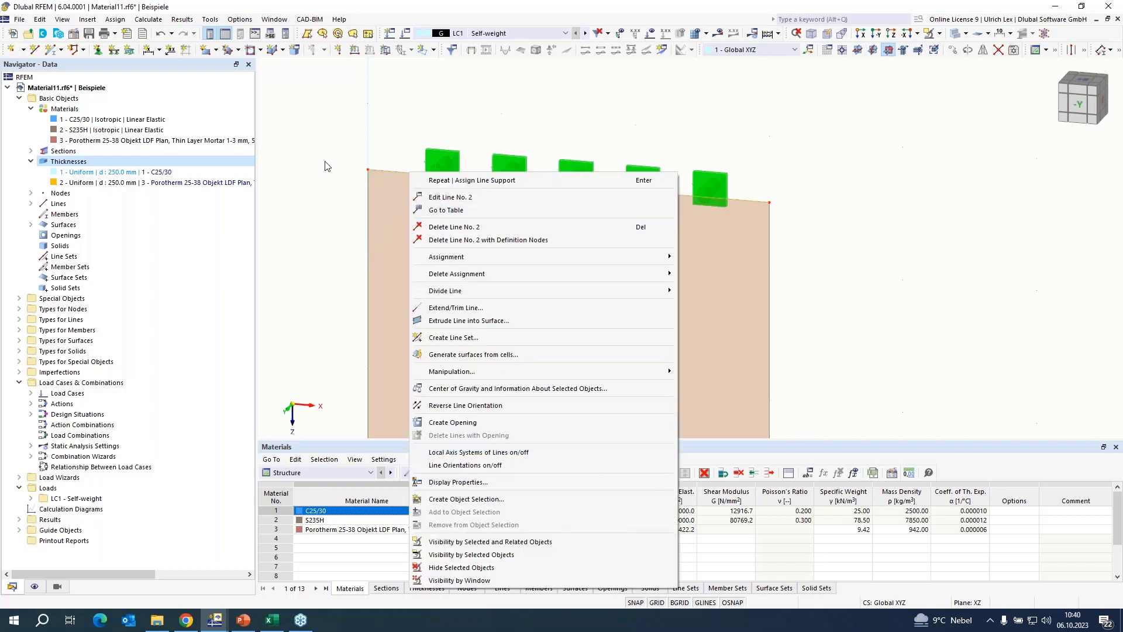
pyautogui.click(343, 196)
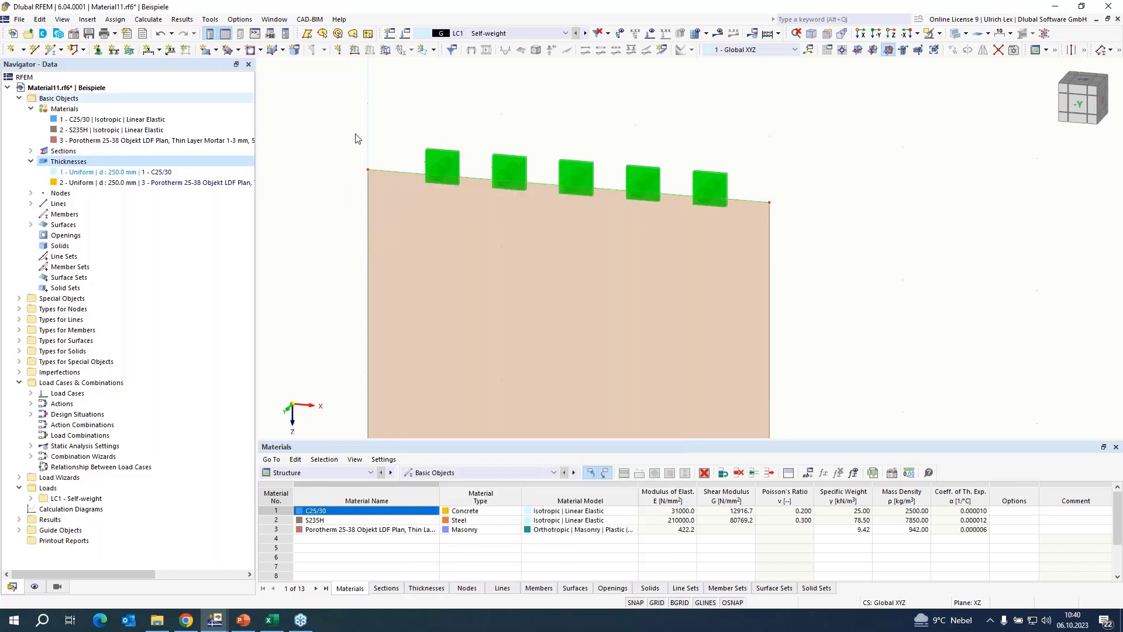
pyautogui.rightClick(416, 175)
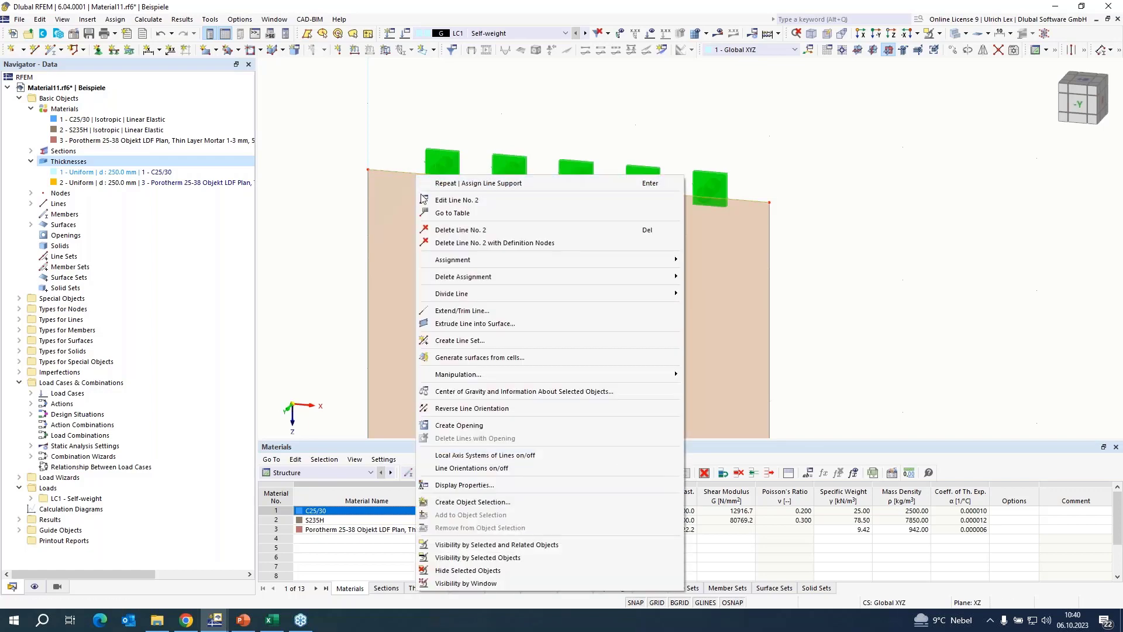
pyautogui.click(353, 249)
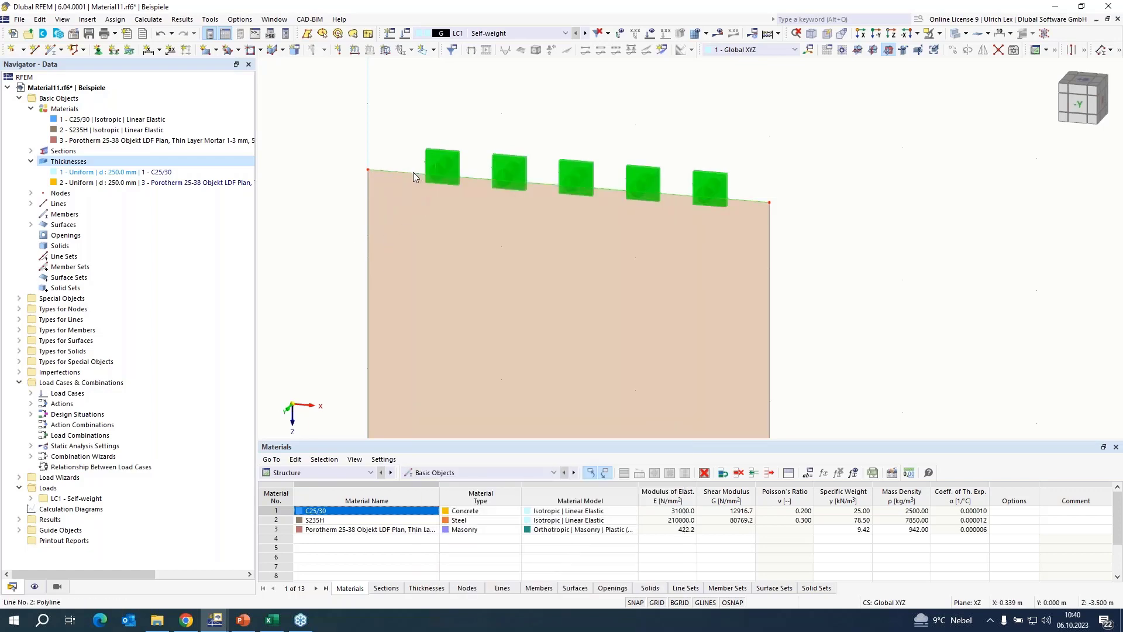
# - Divide the wall's top line at a distance of 0.8 m from the line start
pyautogui.rightClick(413, 172)
pyautogui.moveTo(620, 291)
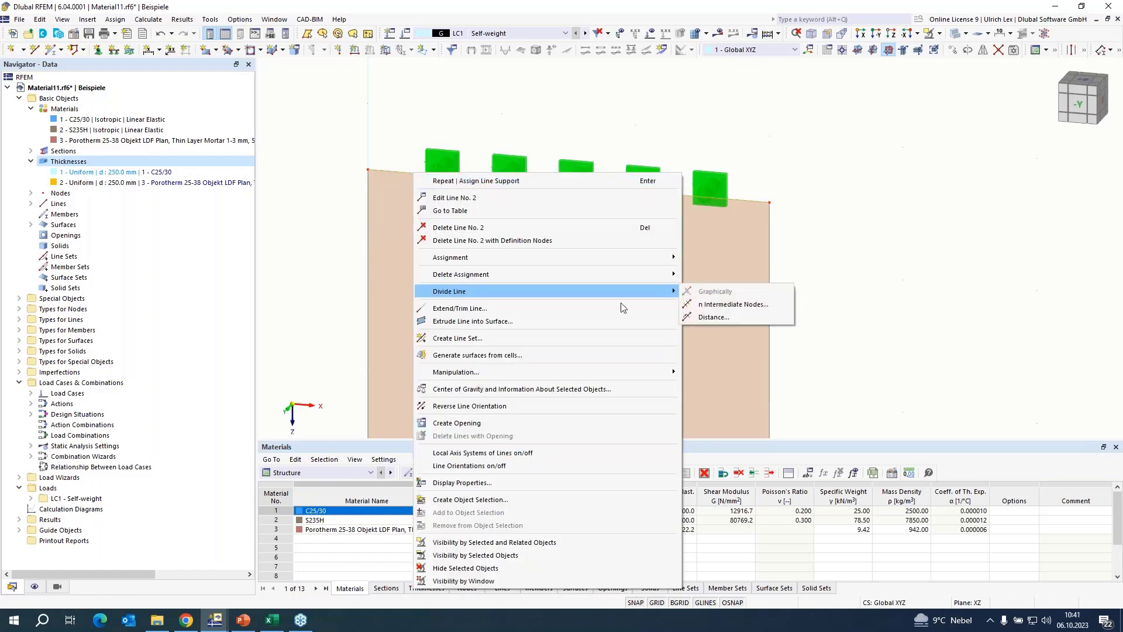
pyautogui.click(738, 318)
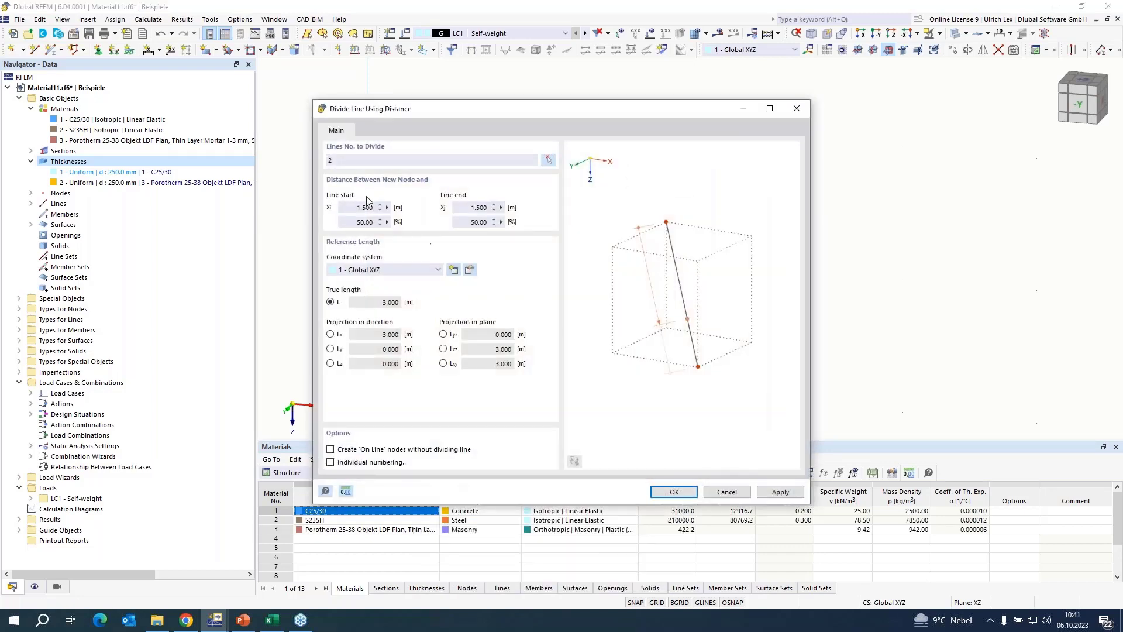
pyautogui.doubleClick(351, 208)
pyautogui.write('0,8')
pyautogui.press('Return')
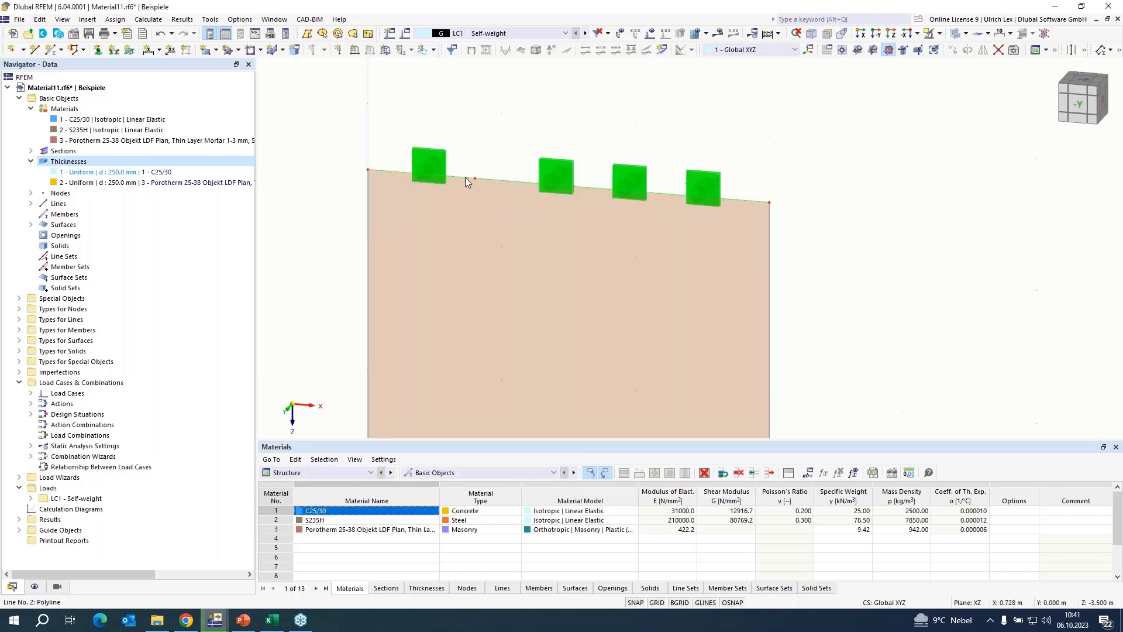
# - Add a member with the R 50 section in S235H to both segments of the wall's top line
pyautogui.scroll(-2, 490, 126)
pyautogui.scroll(-1, 491, 126)
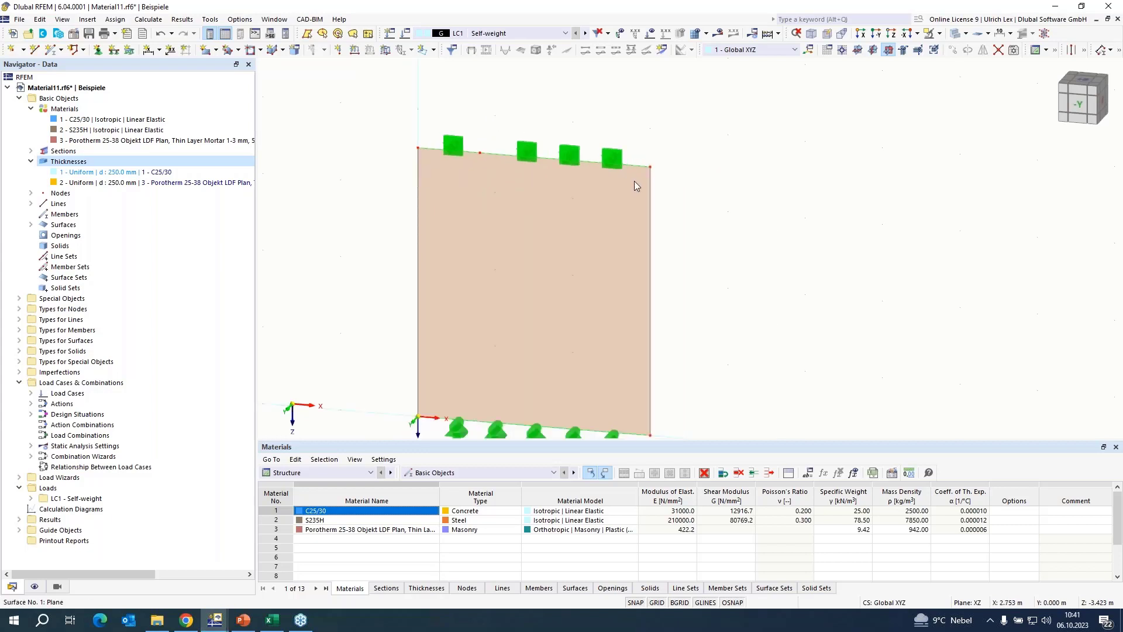
pyautogui.moveTo(690, 221); pyautogui.dragTo(658, 237, button='middle')
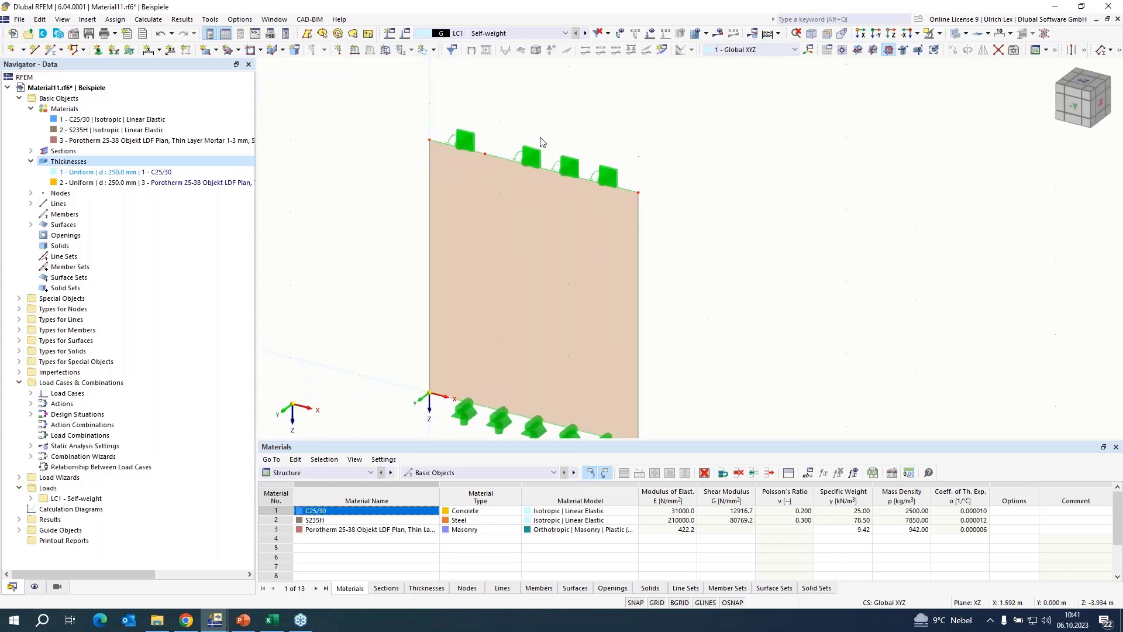
pyautogui.scroll(-1, 541, 141)
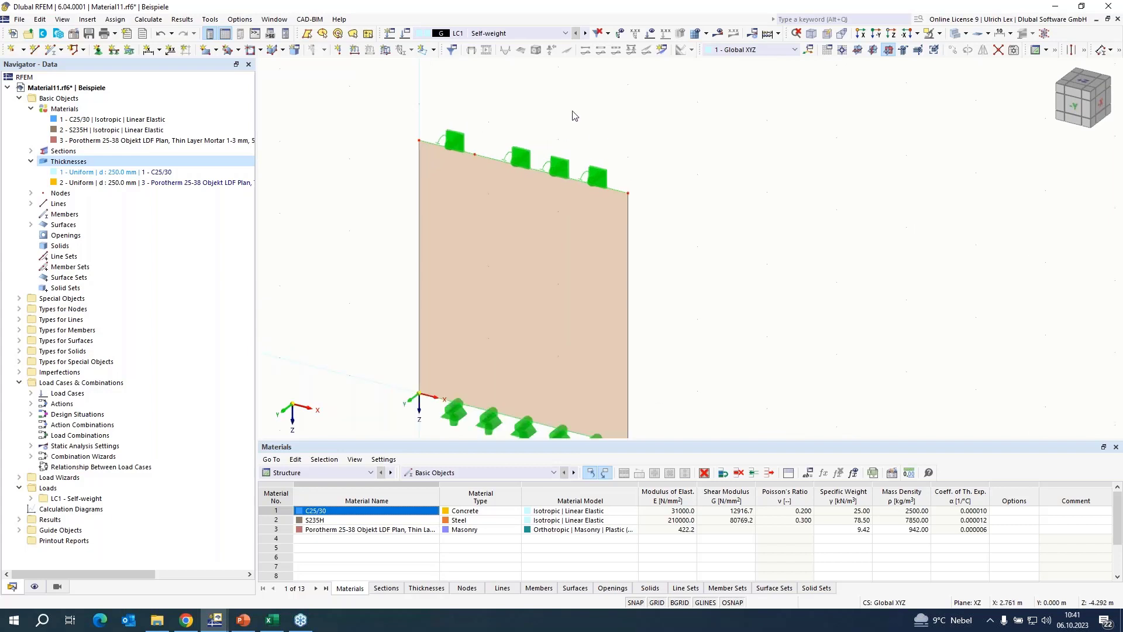
pyautogui.moveTo(377, 278)
pyautogui.mouseDown(button='middle')
pyautogui.moveTo(412, 265)
pyautogui.moveTo(394, 266)
pyautogui.mouseUp(button='middle')
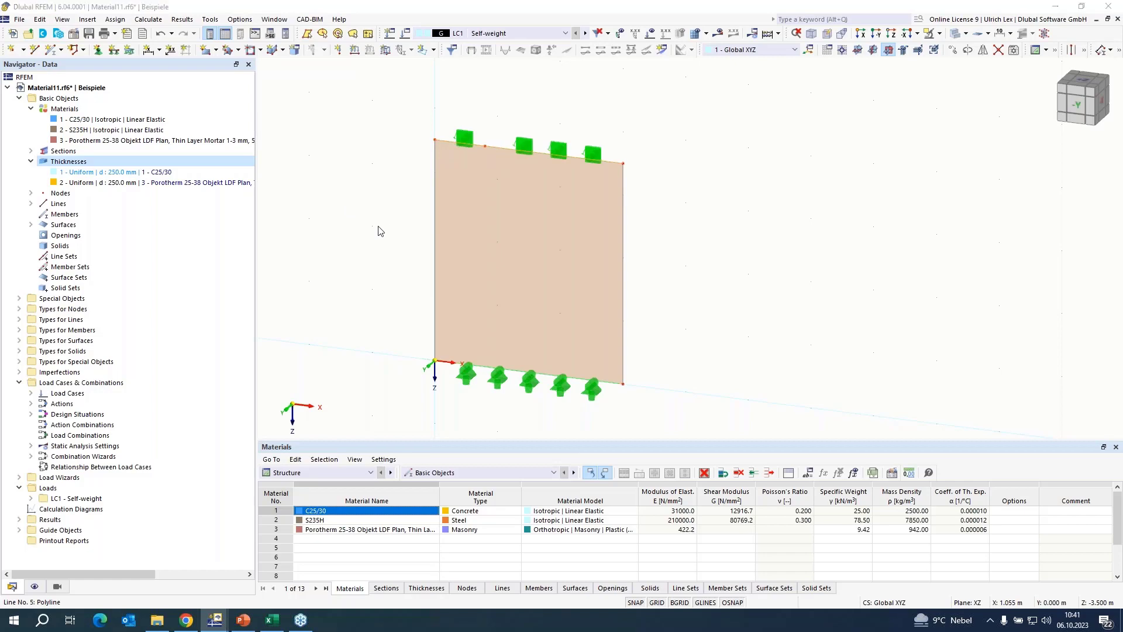
pyautogui.click(247, 219)
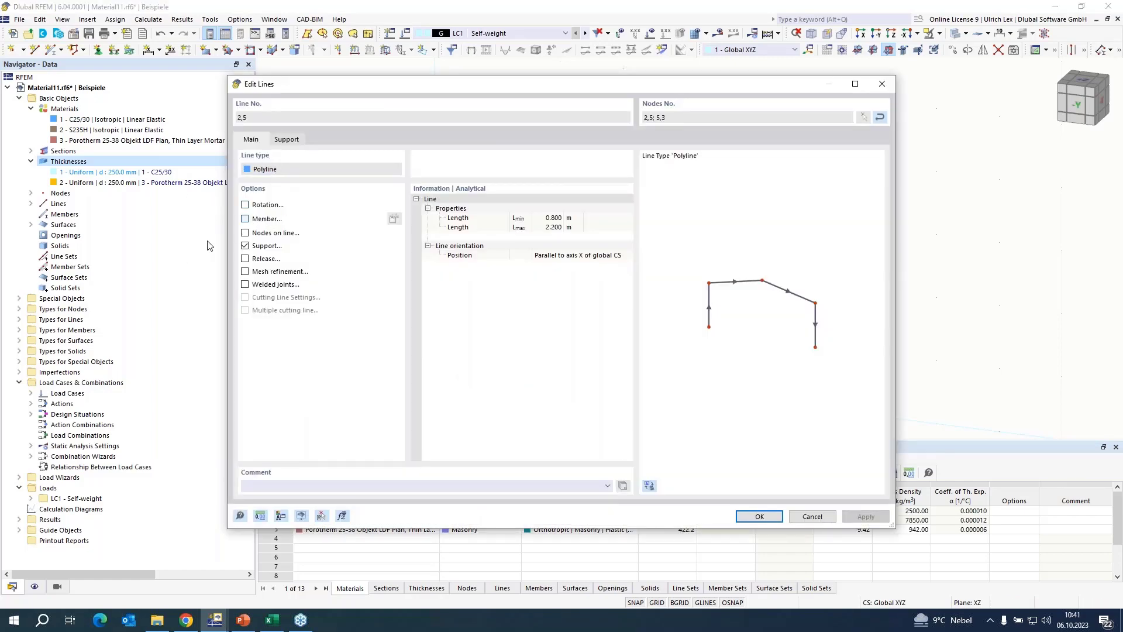
pyautogui.click(270, 120)
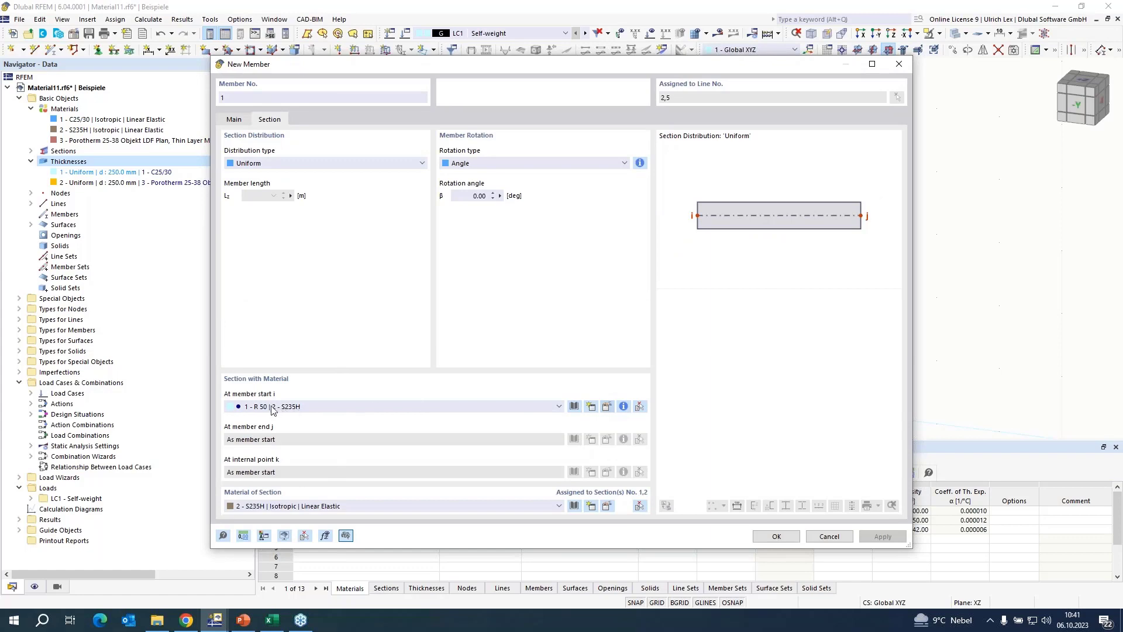
pyautogui.doubleClick(240, 408)
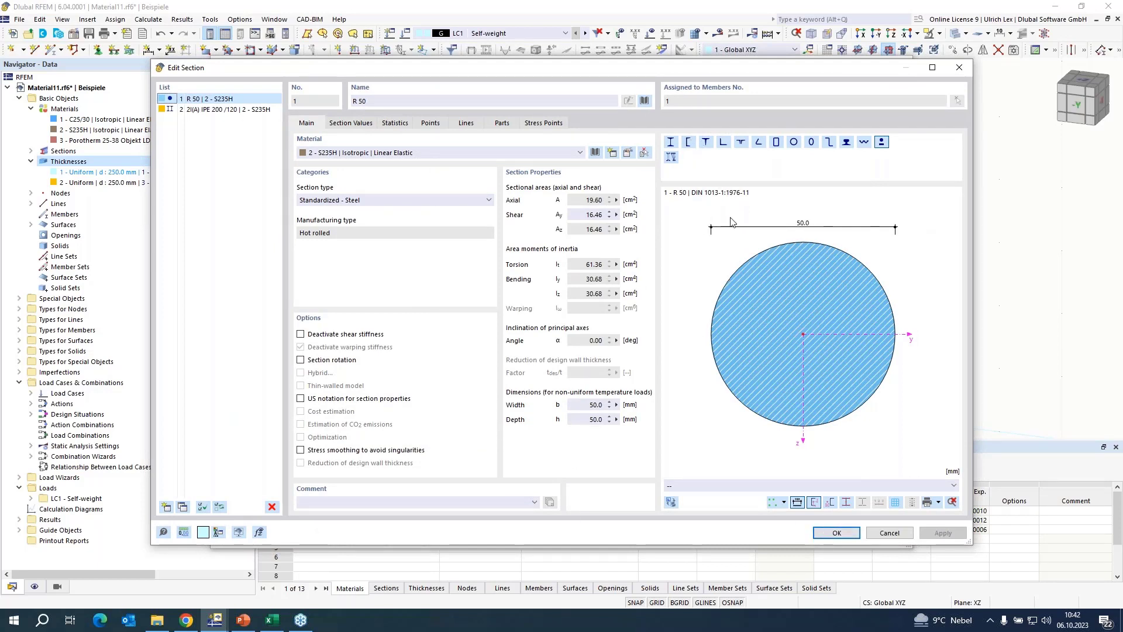
pyautogui.click(835, 533)
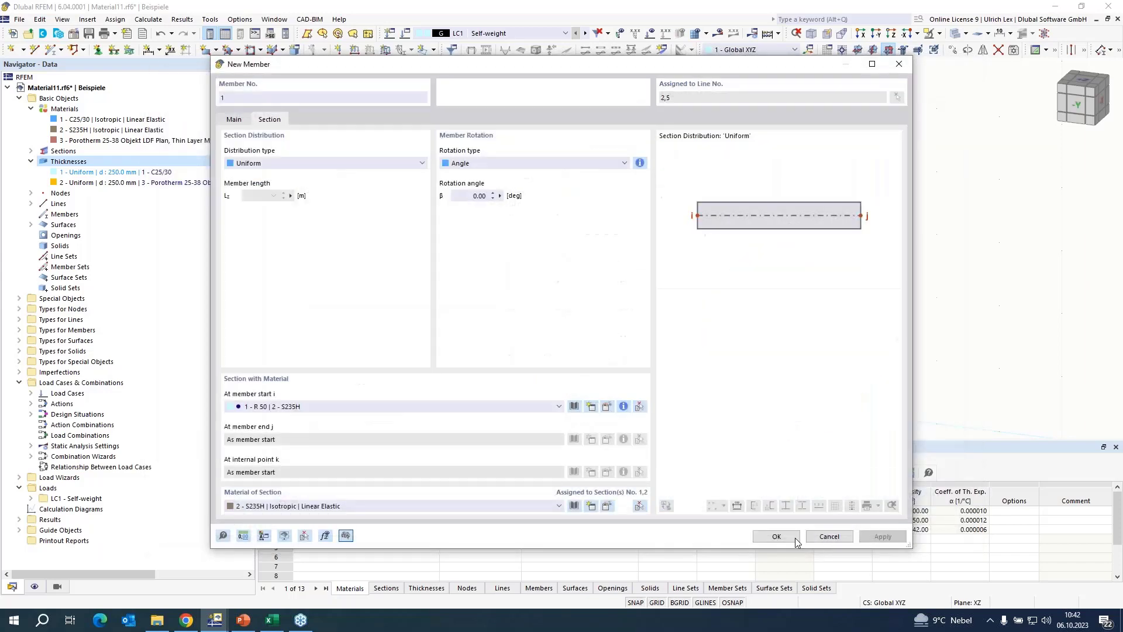
pyautogui.click(794, 540)
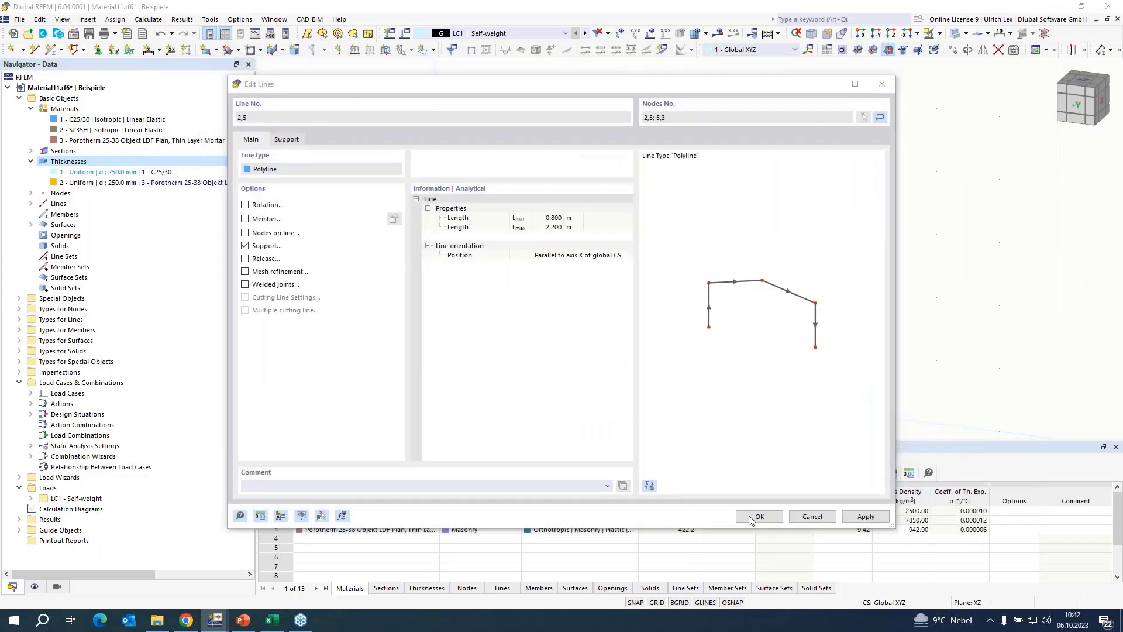
pyautogui.click(755, 518)
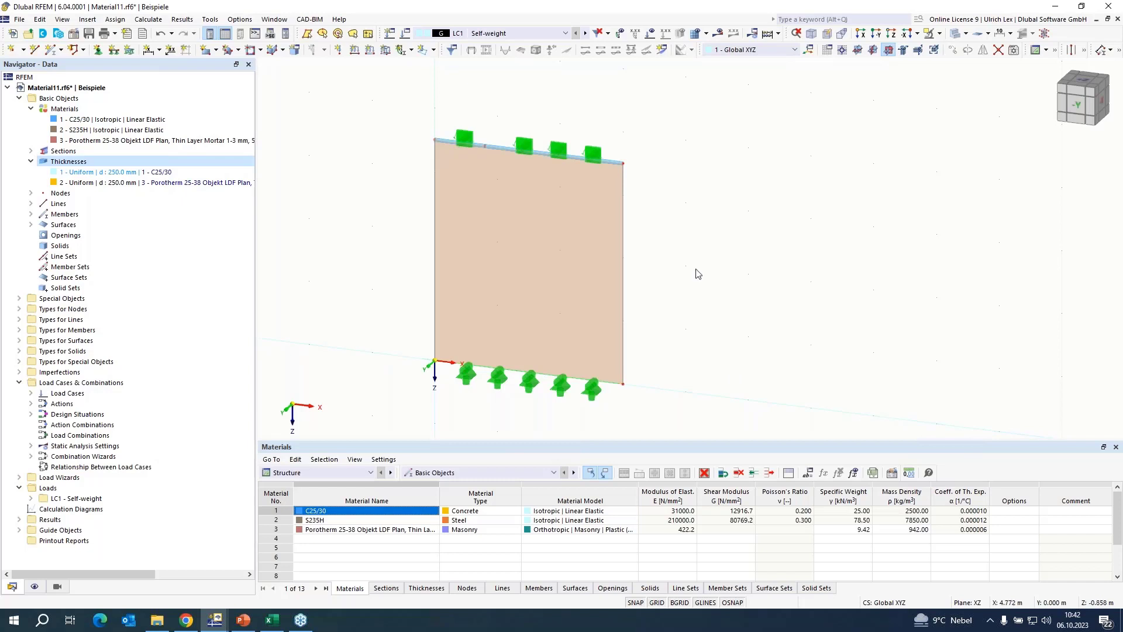
# - Deactivate the active self-weight in load case LC1
pyautogui.scroll(1, 585, 138)
pyautogui.scroll(-1, 588, 95)
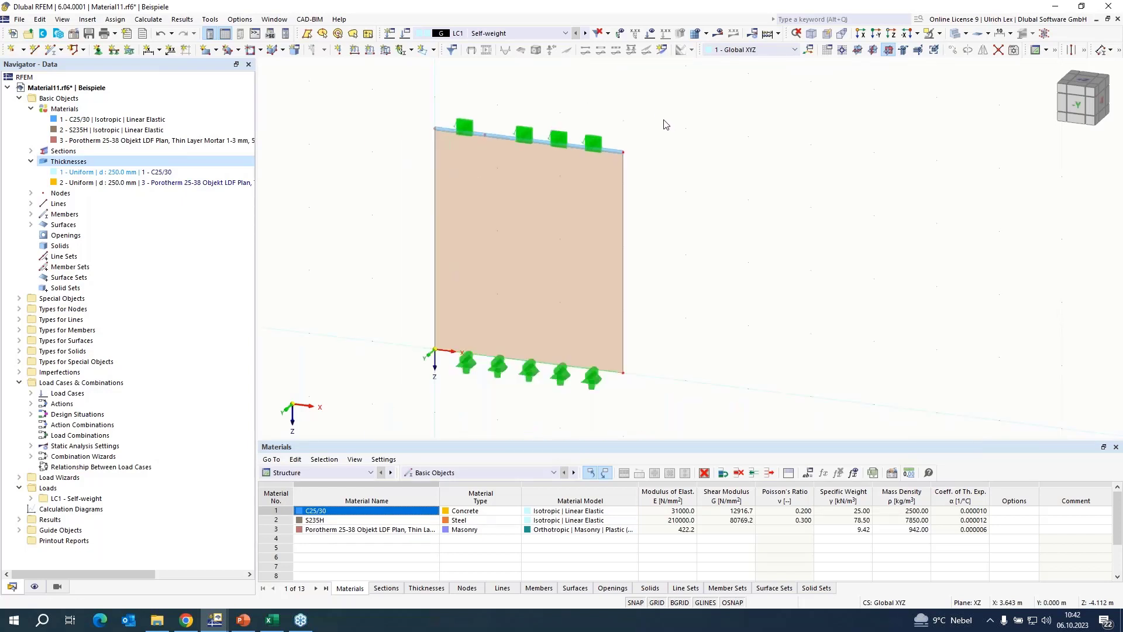
pyautogui.scroll(-1, 679, 387)
pyautogui.scroll(1, 673, 242)
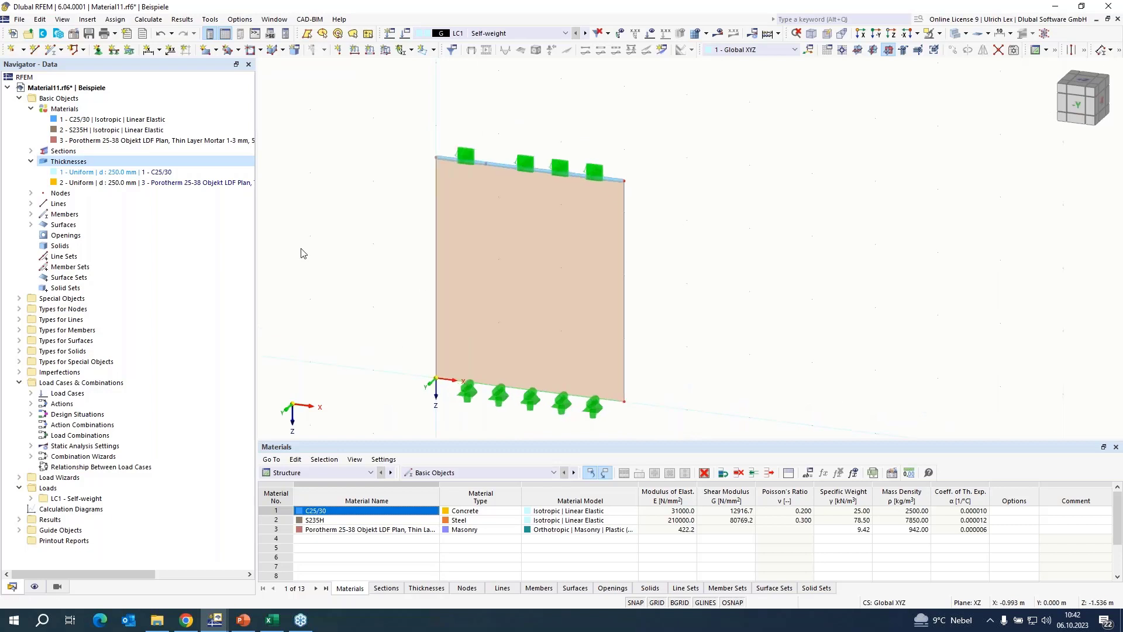
pyautogui.click(517, 35)
pyautogui.click(517, 38)
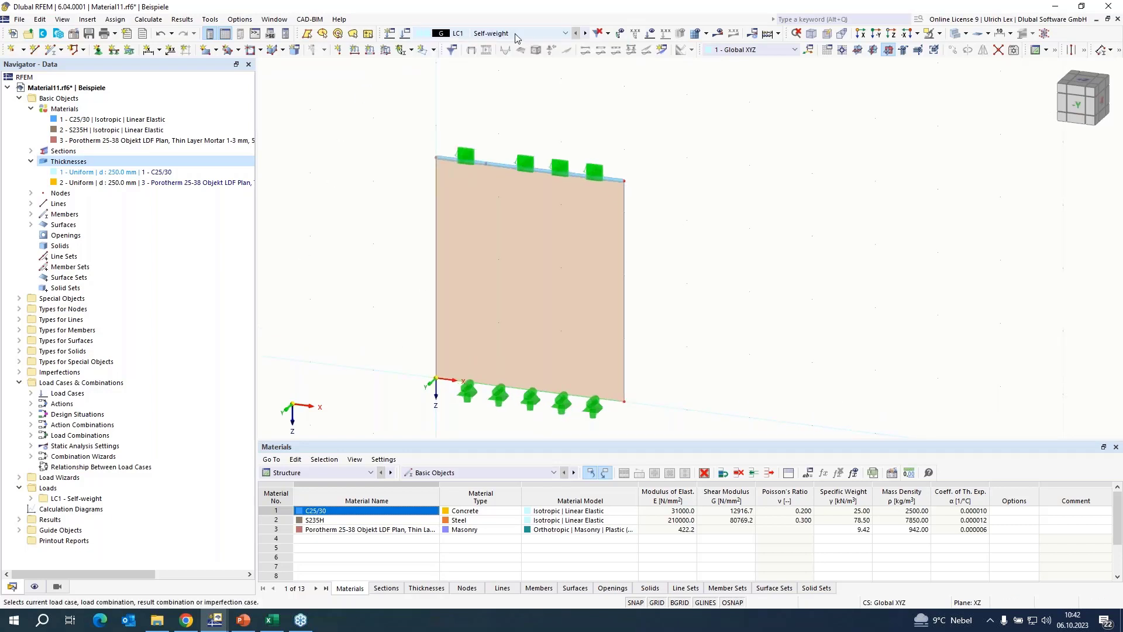
pyautogui.click(410, 37)
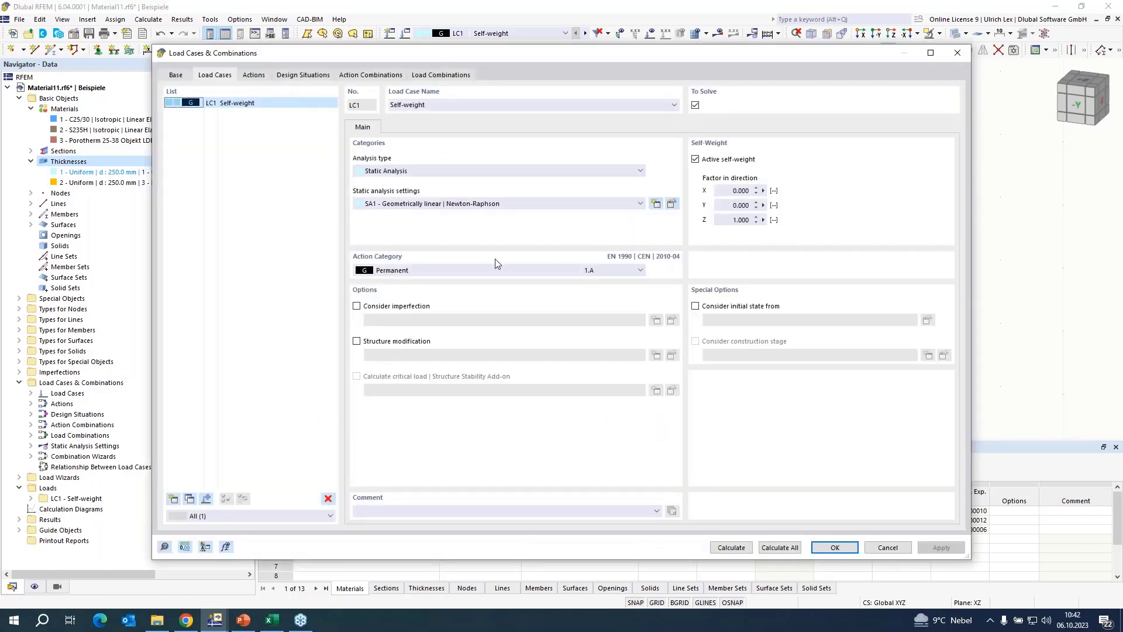
pyautogui.click(696, 160)
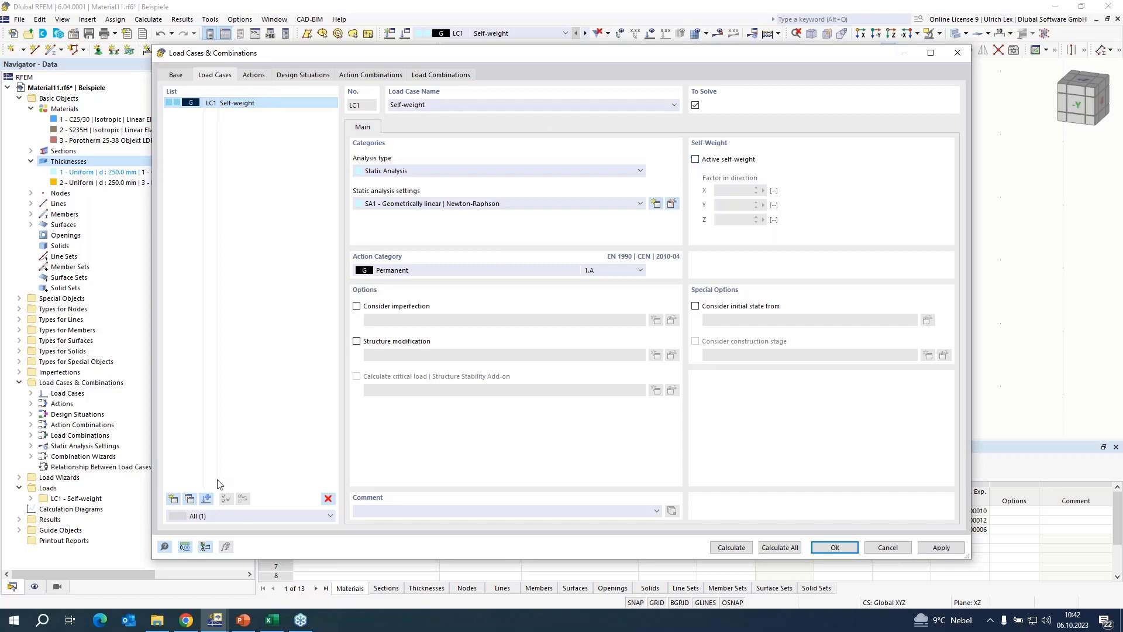
# - Copy load case LC1 and set the copy's action category to Imposed loads - category A: domestic, residential areas
pyautogui.click(189, 498)
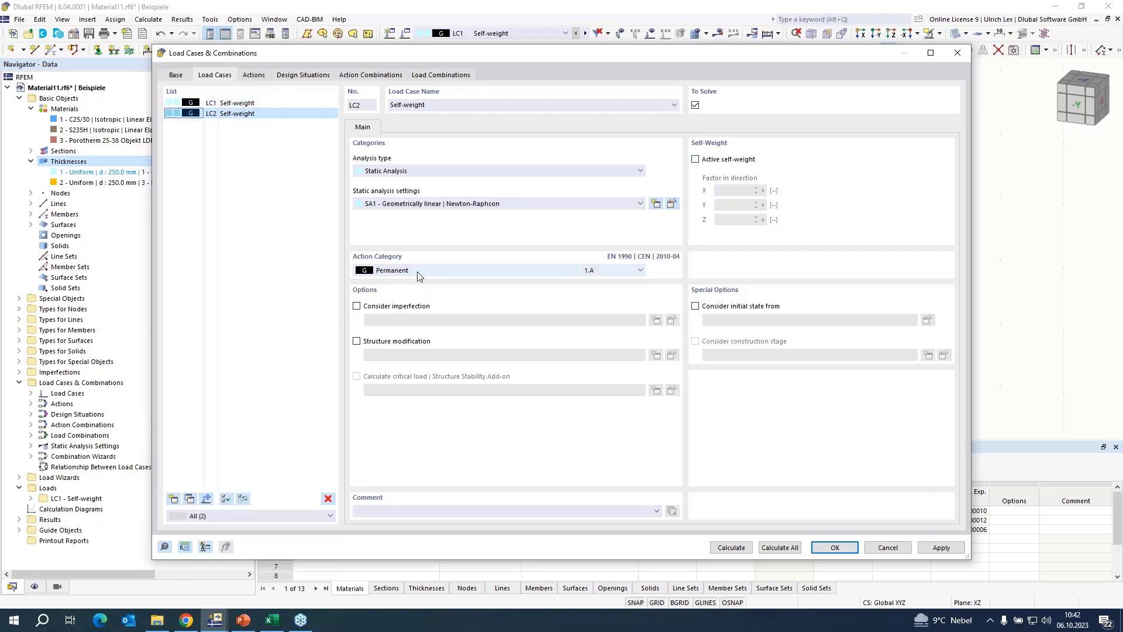
pyautogui.click(438, 271)
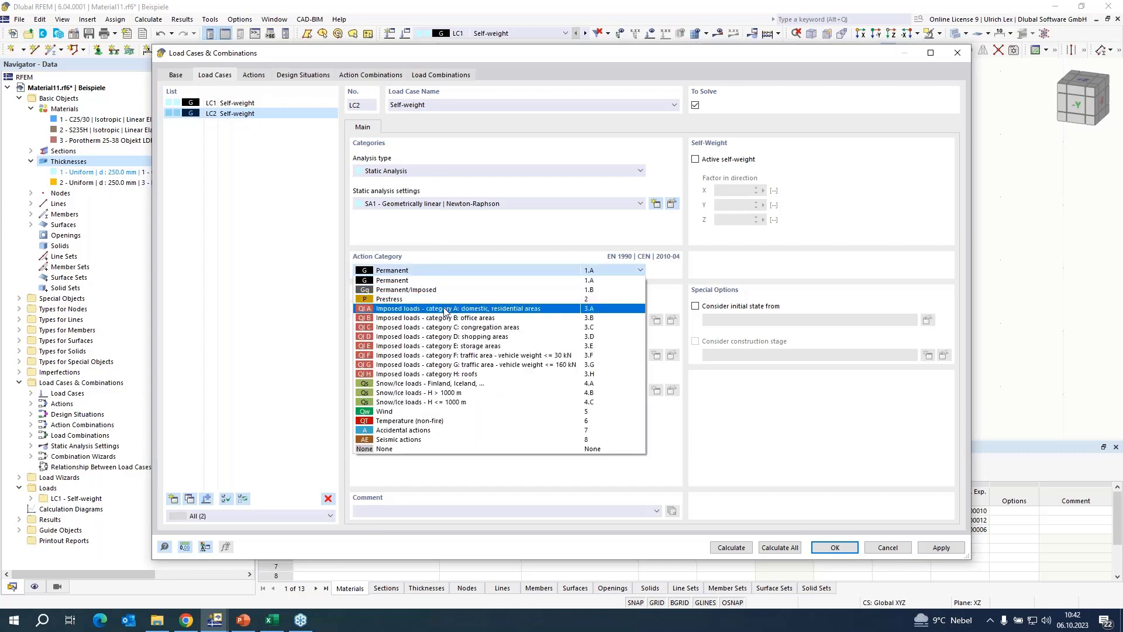
pyautogui.click(446, 309)
pyautogui.click(835, 548)
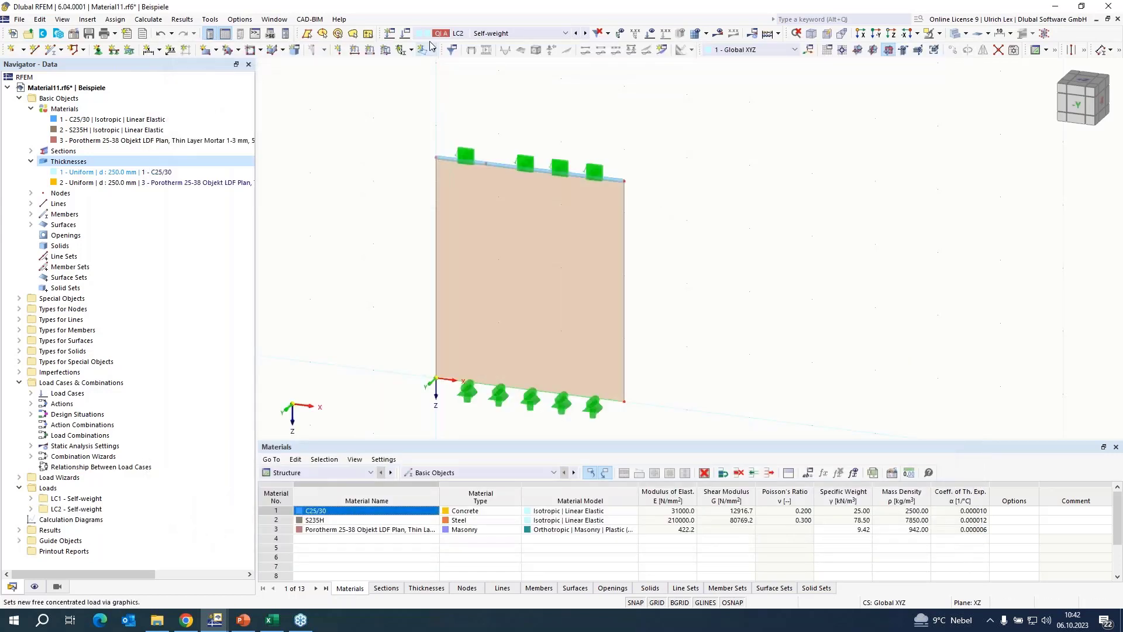
# - Add a uniform 130 kN/m line load in the global Z direction to both top-line segments in load case LC1
pyautogui.click(355, 51)
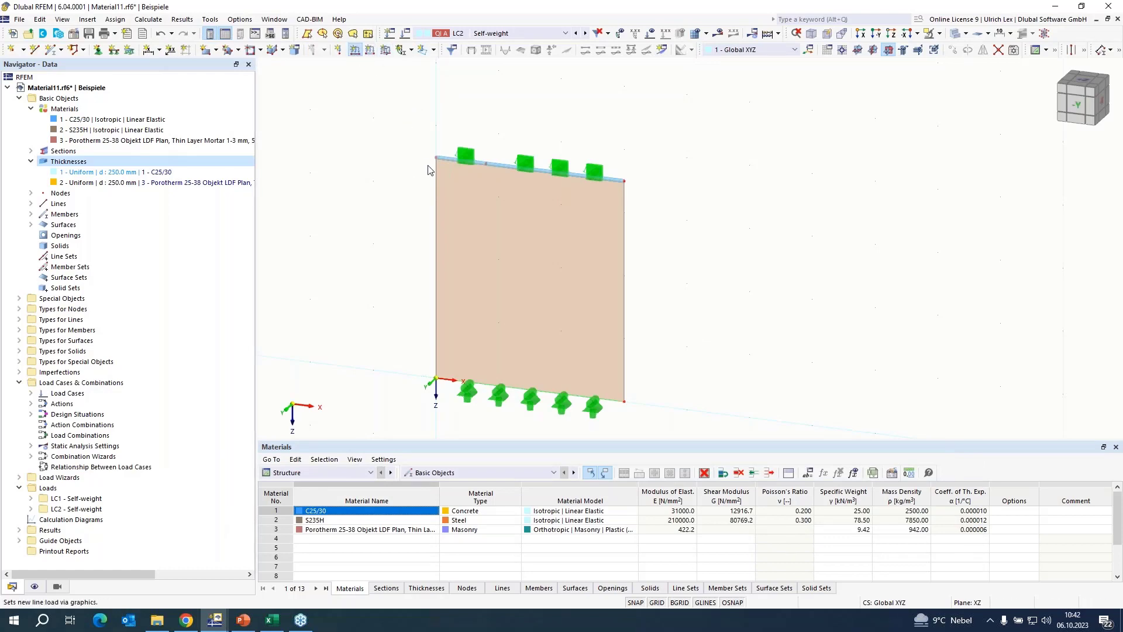
pyautogui.write('1')
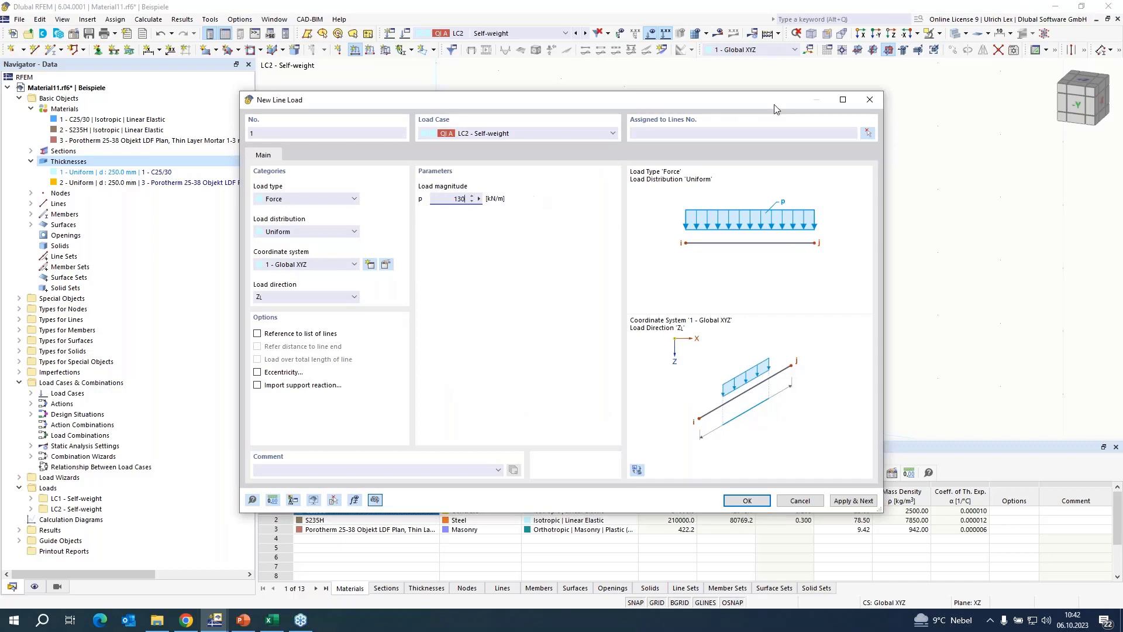
pyautogui.write('30')
pyautogui.click(609, 133)
pyautogui.click(602, 143)
pyautogui.click(868, 133)
pyautogui.click(497, 166)
pyautogui.click(496, 166)
pyautogui.click(176, 171)
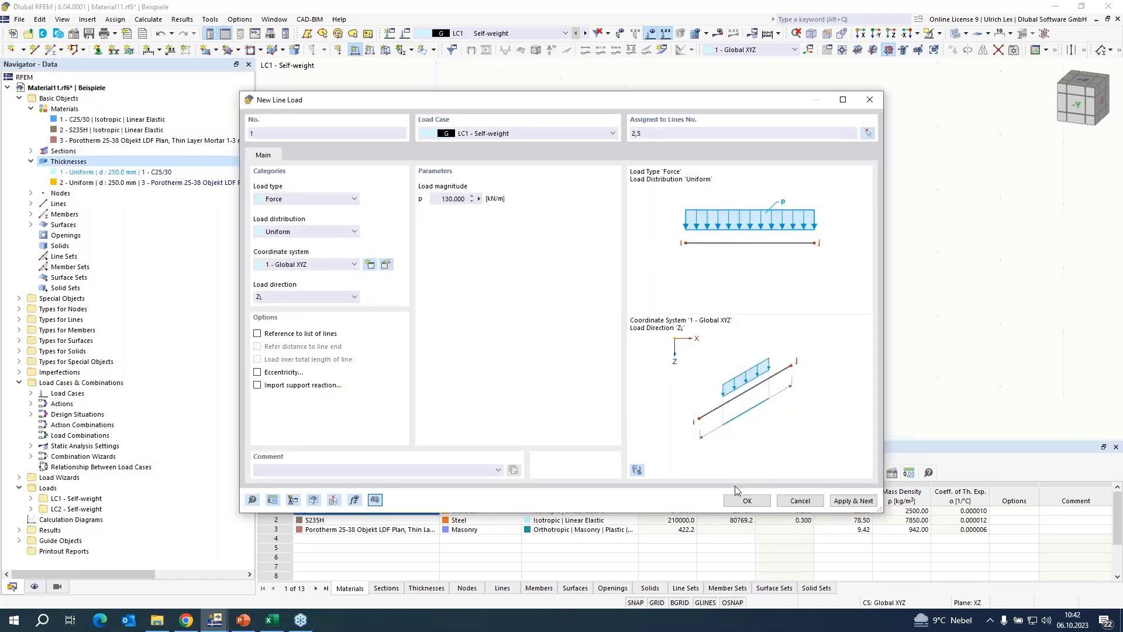
pyautogui.click(747, 500)
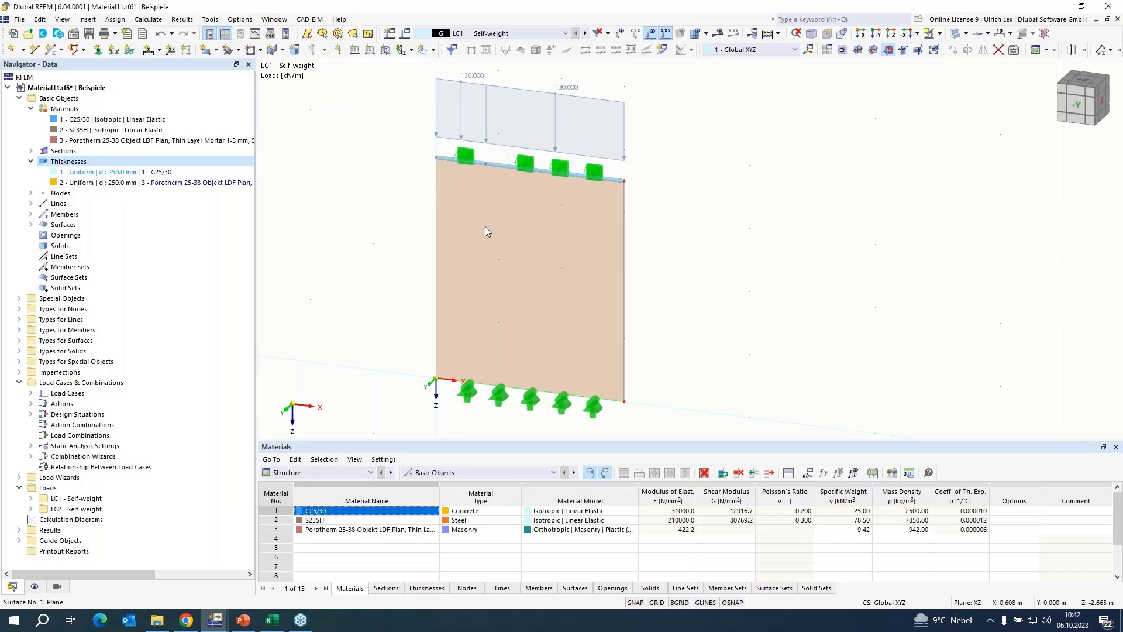
# - Add a uniform 100 kN/m line load in the global X direction to the wall's 0.8 m top-line segment in LC1
pyautogui.click(355, 50)
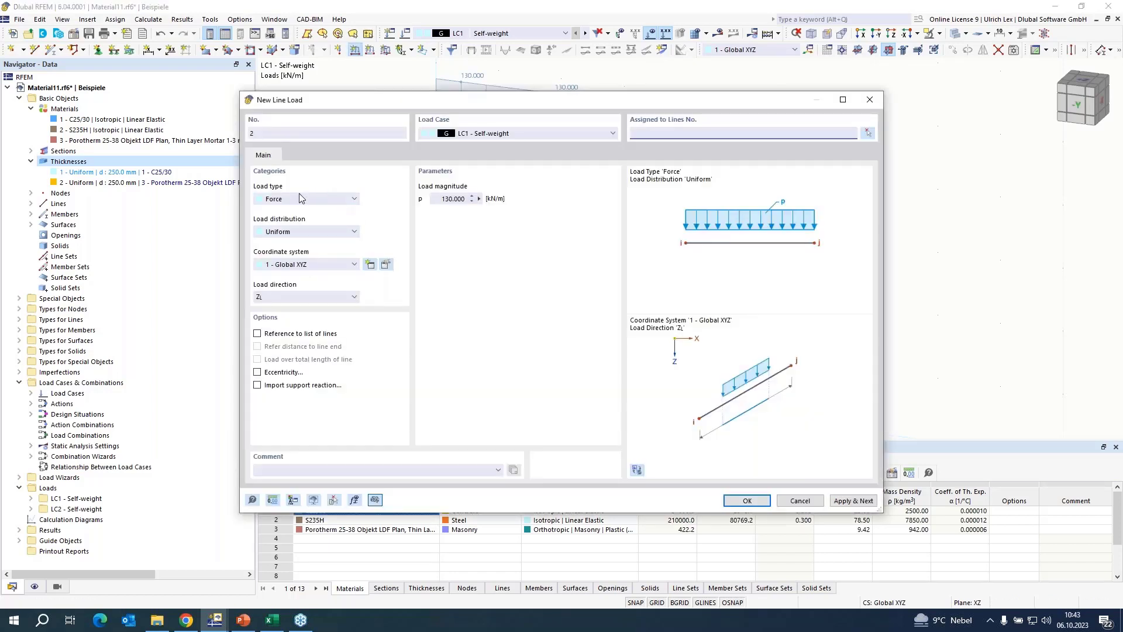
pyautogui.click(471, 198)
pyautogui.write('1')
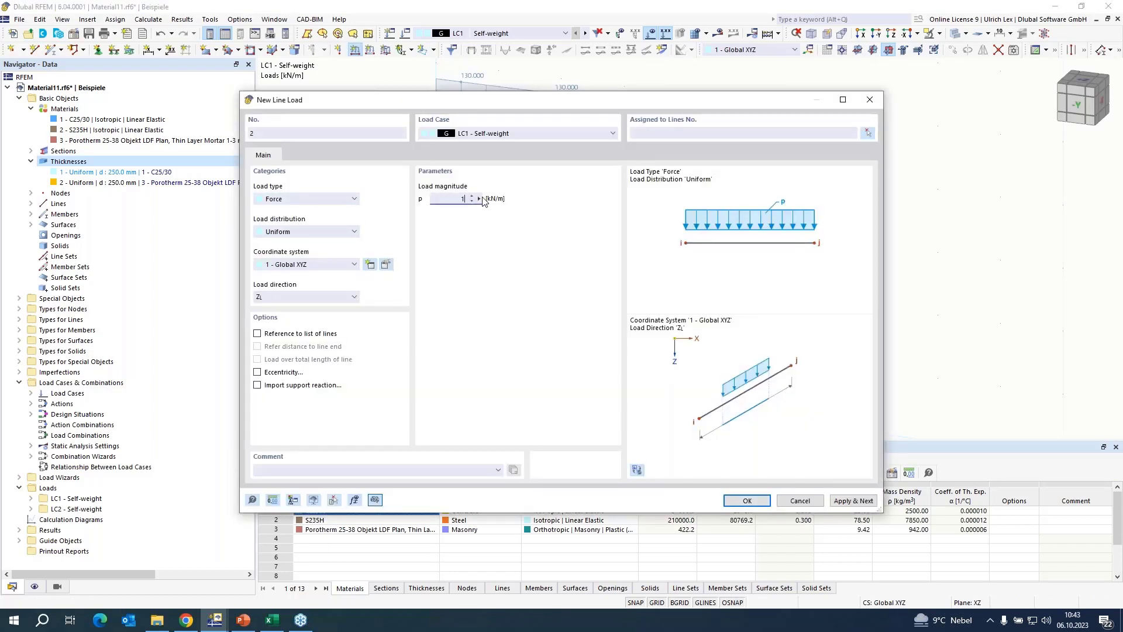
pyautogui.click(330, 298)
pyautogui.click(334, 309)
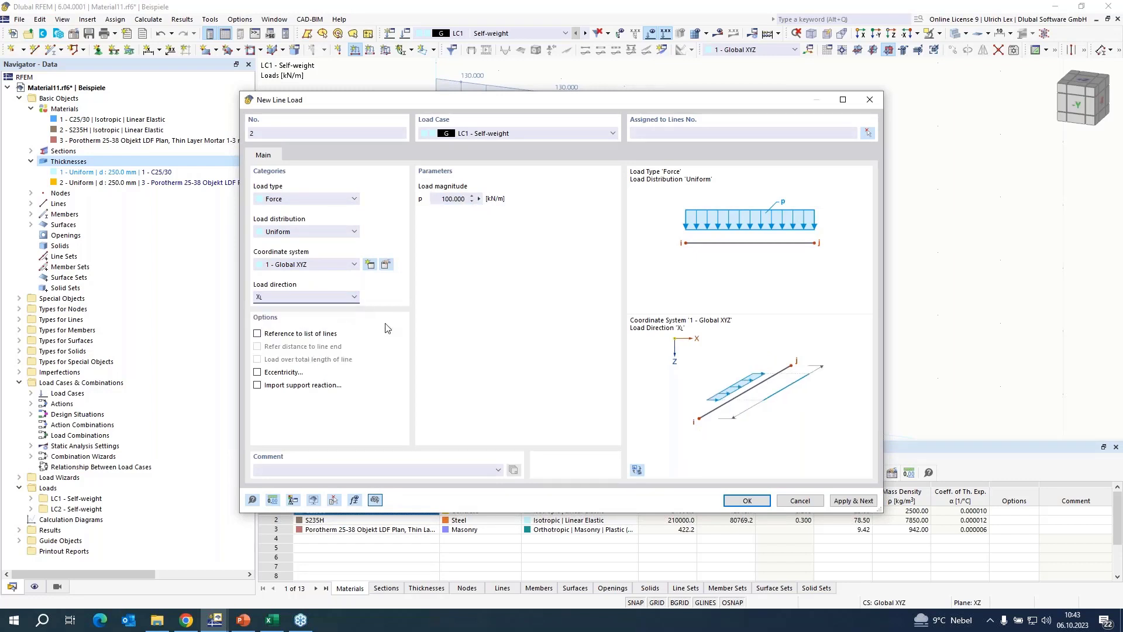
pyautogui.click(749, 501)
pyautogui.click(447, 158)
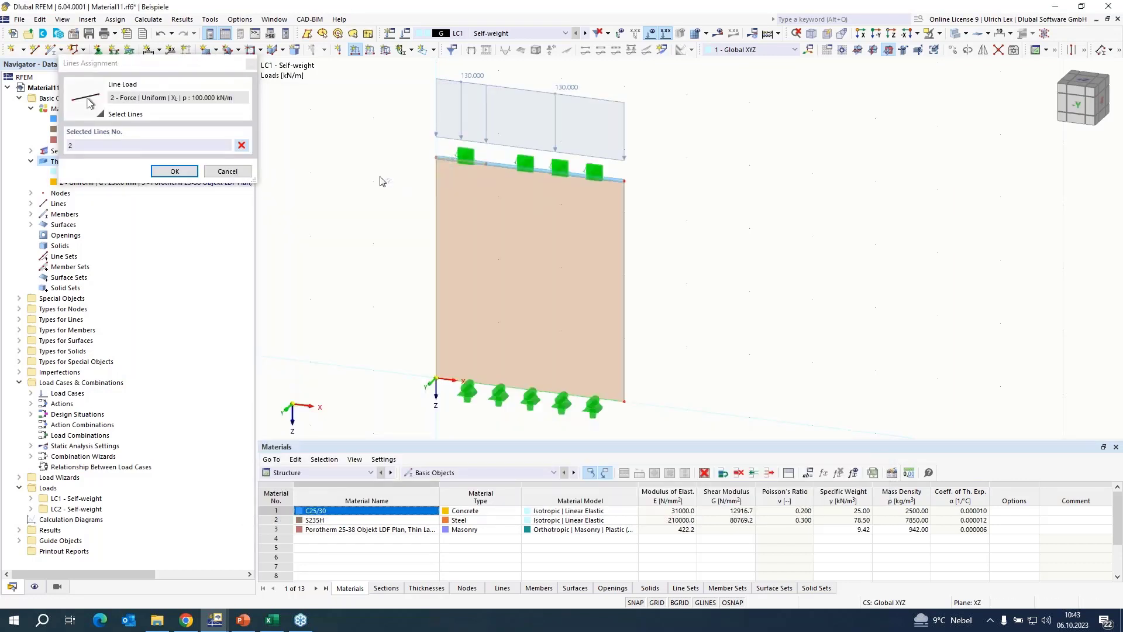
pyautogui.click(175, 171)
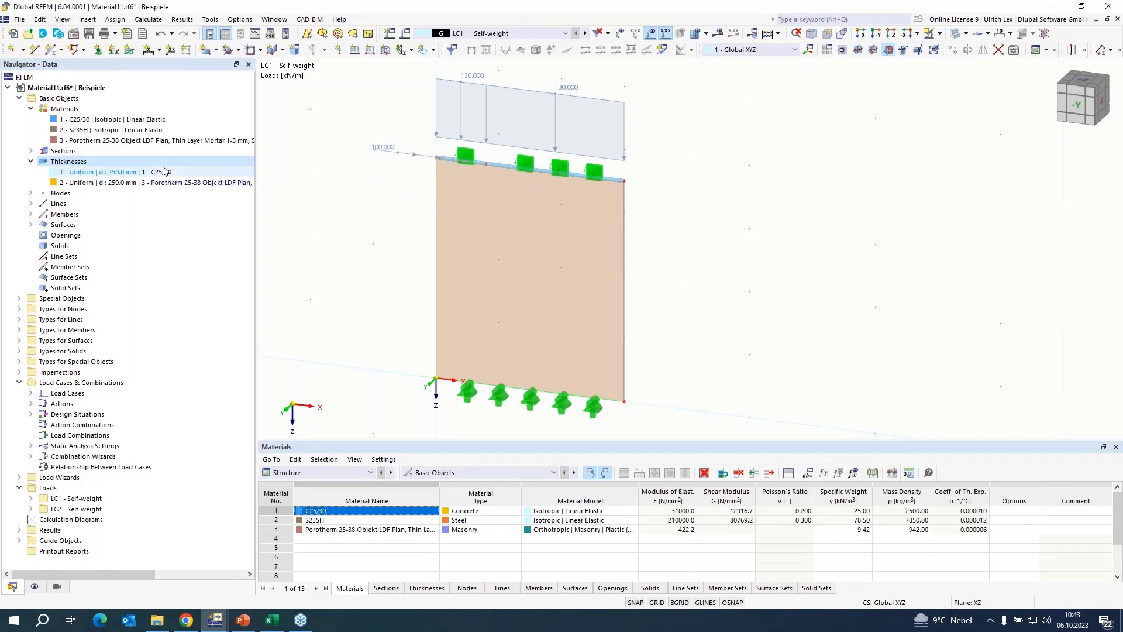
pyautogui.rightClick(400, 270)
pyautogui.click(718, 262)
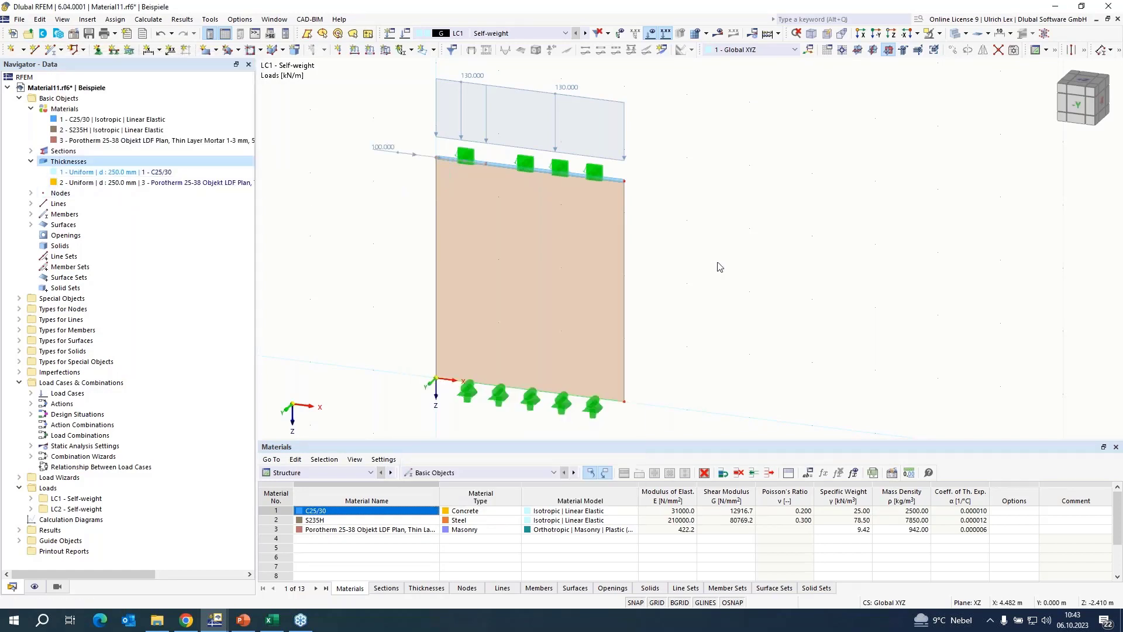
# - Set the target length of finite elements to 0.2 m and generate the mesh
pyautogui.scroll(-1, 701, 312)
pyautogui.scroll(1, 344, 244)
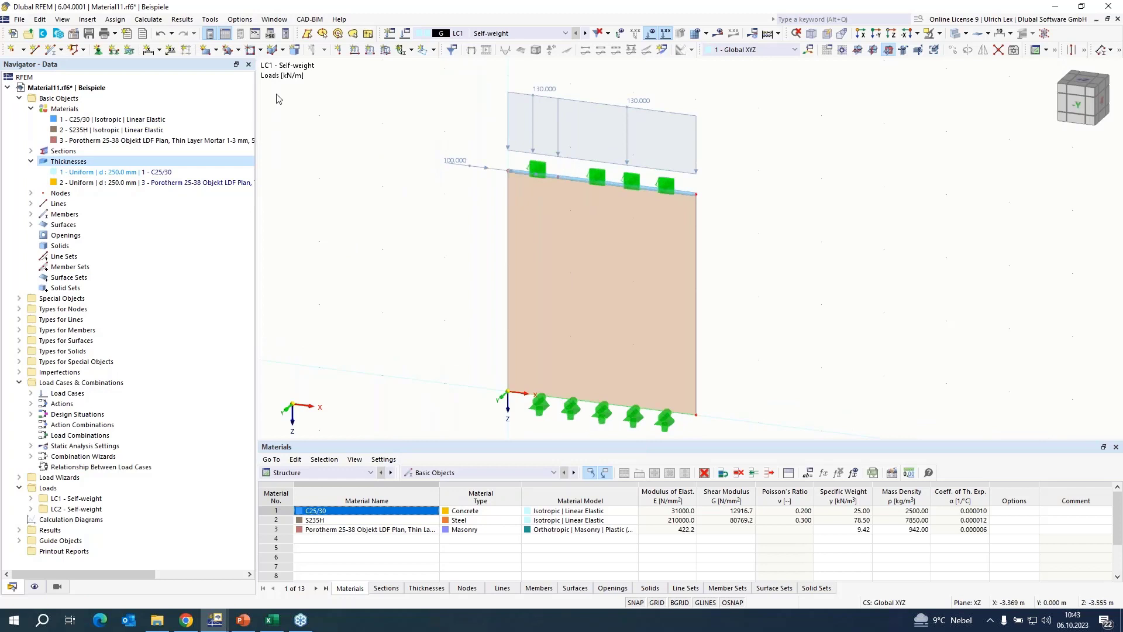
pyautogui.click(149, 20)
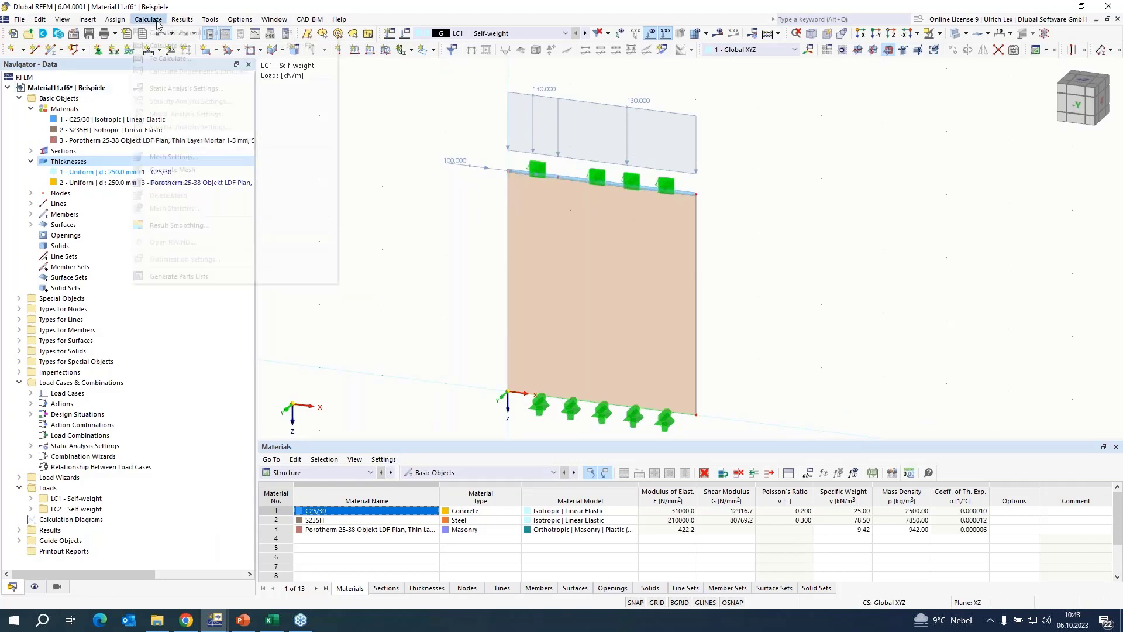
pyautogui.click(199, 159)
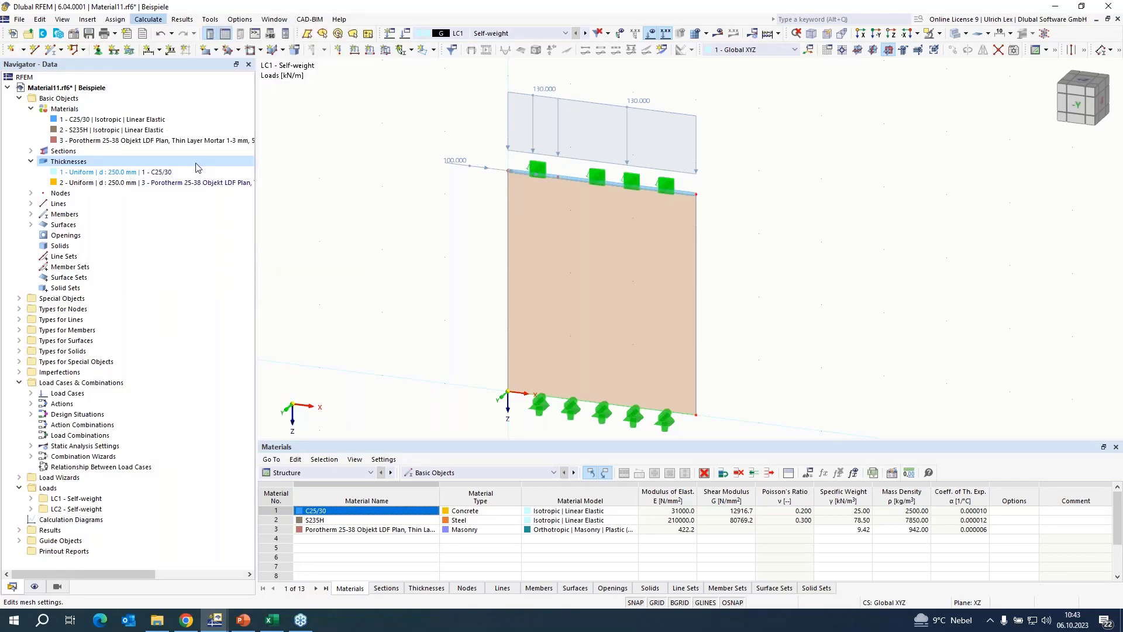
pyautogui.doubleClick(384, 150)
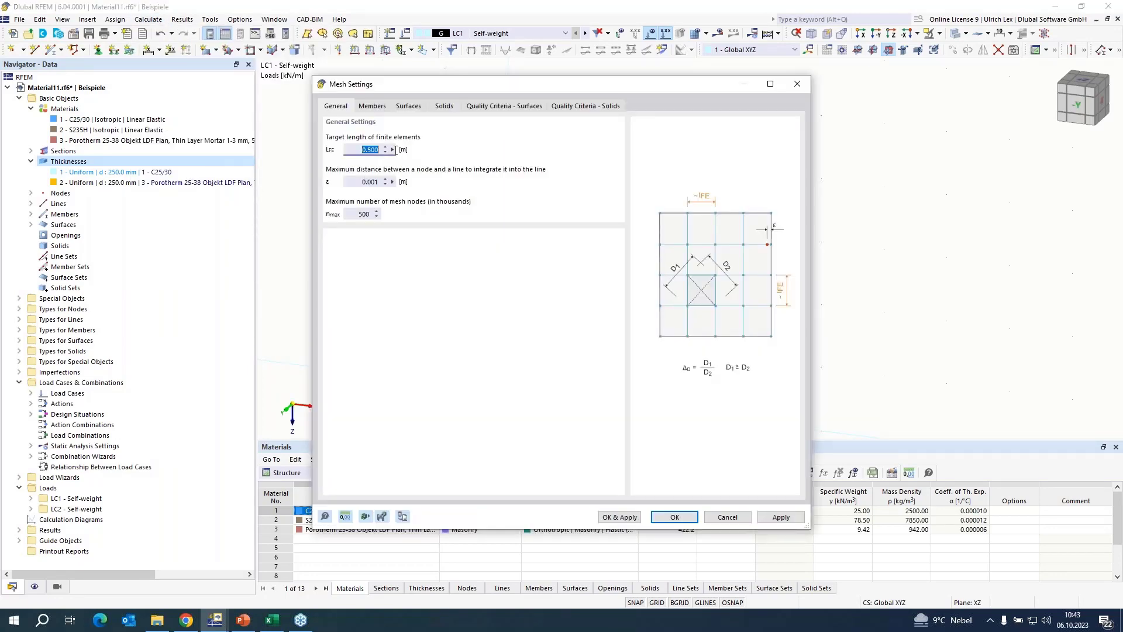
pyautogui.write('0,2')
pyautogui.click(629, 518)
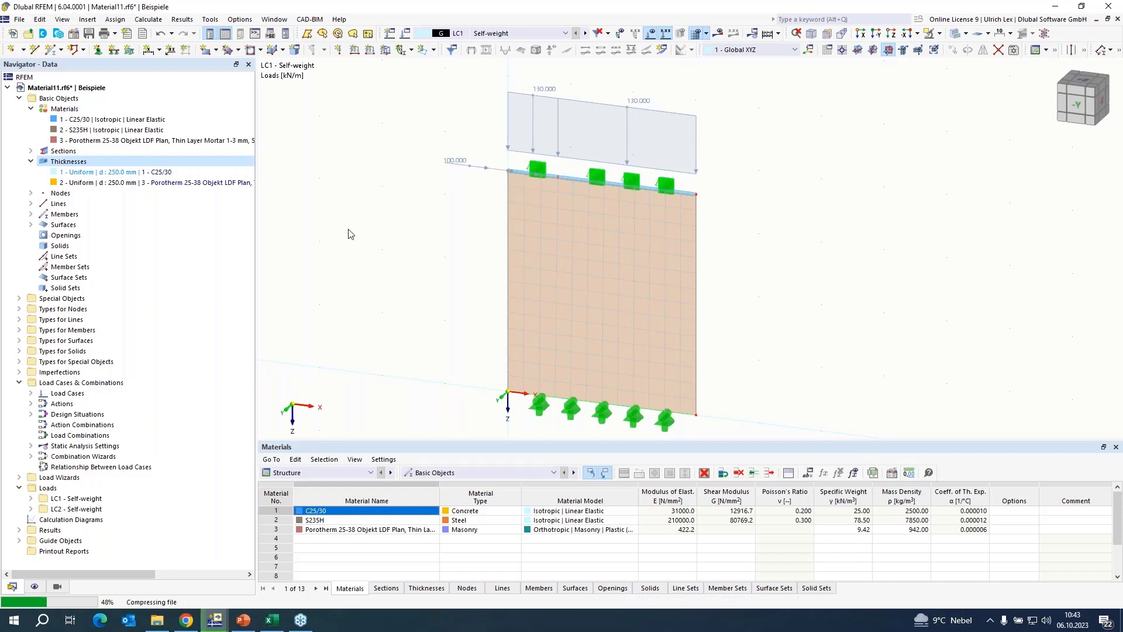
# - Deactivate the combination wizard in the base settings for load cases and combinations
pyautogui.scroll(-3, 351, 234)
pyautogui.scroll(1, 636, 269)
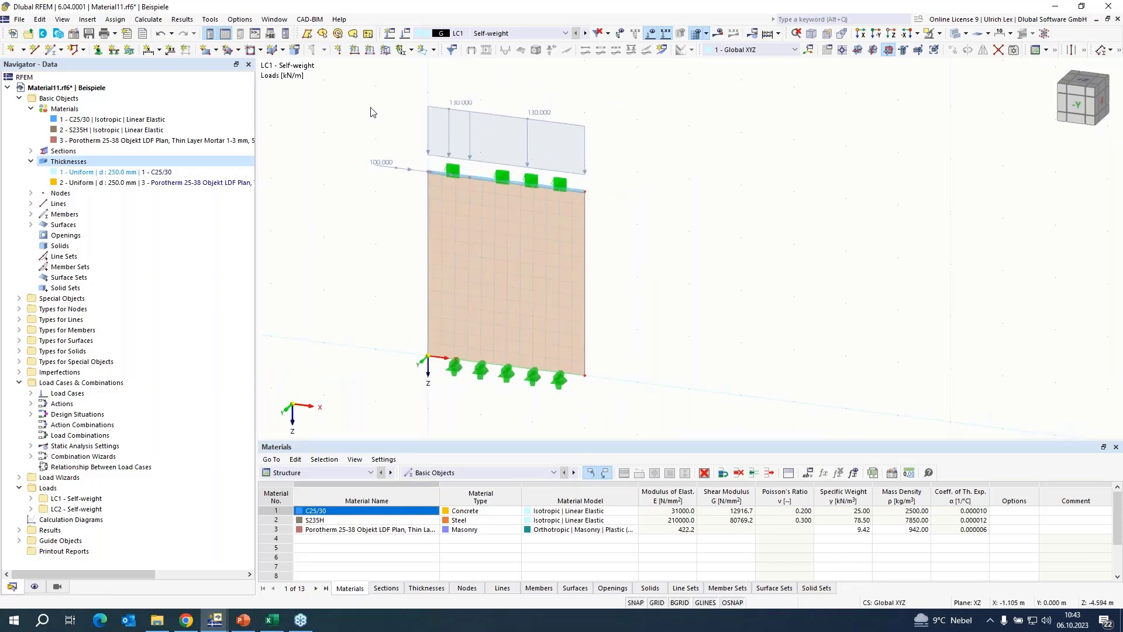
pyautogui.click(406, 34)
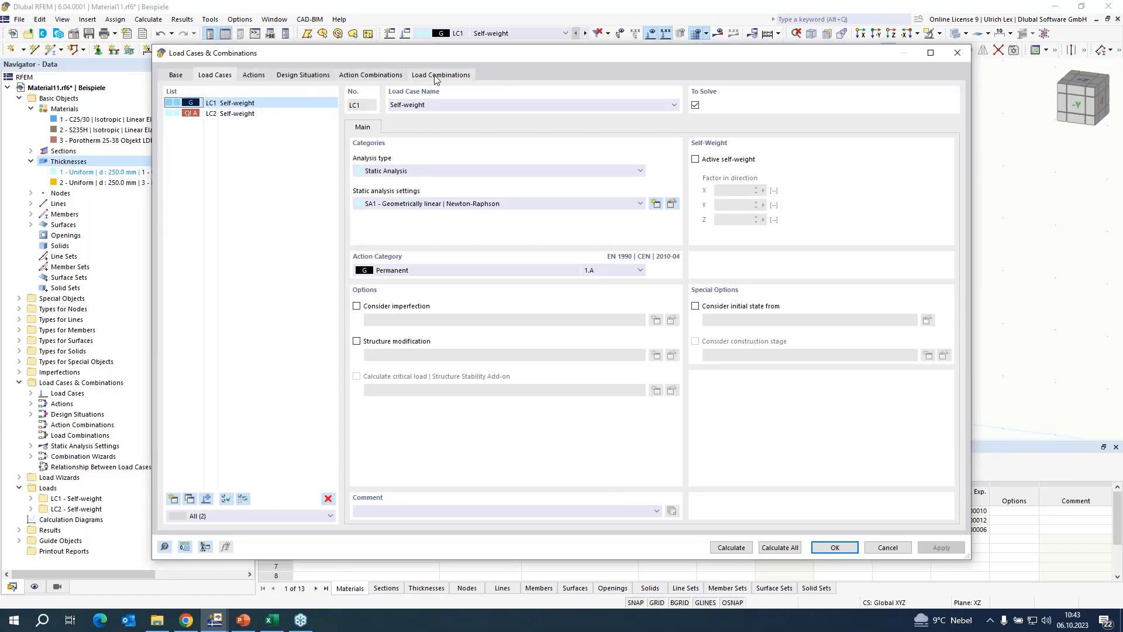
pyautogui.click(176, 78)
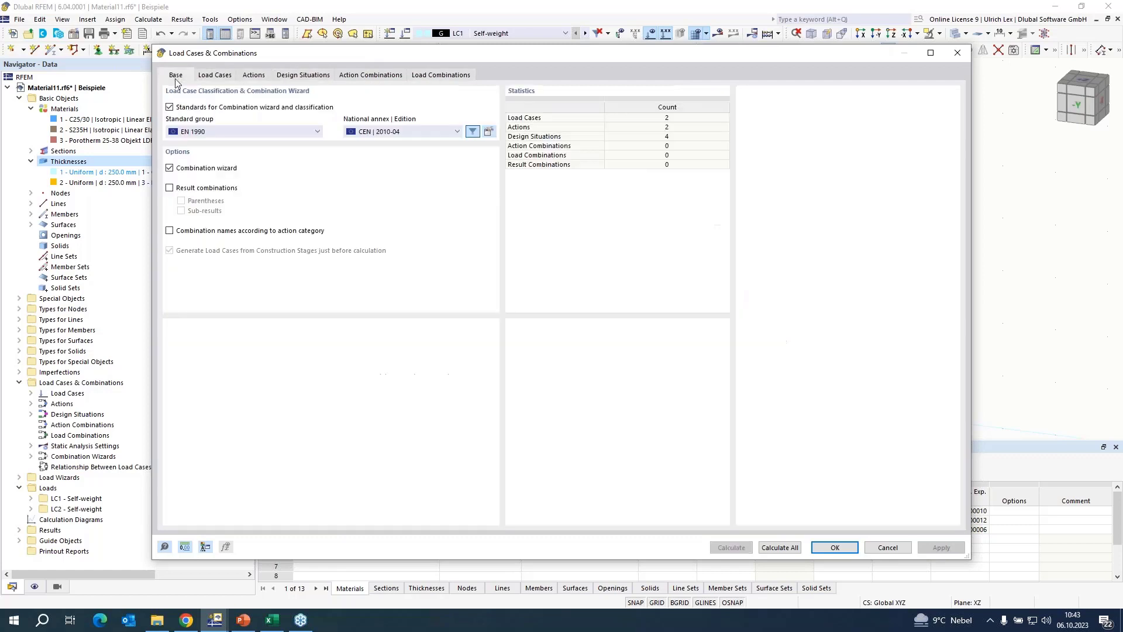
pyautogui.click(169, 168)
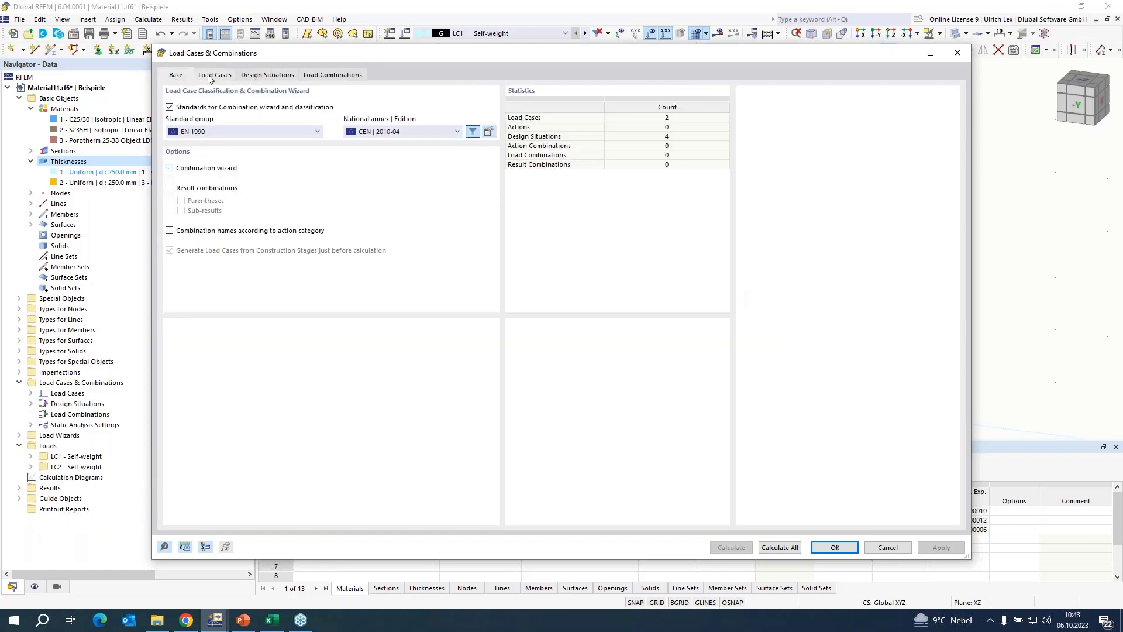
# - Create load combination CO1 with the SA3 large deformations Newton-Raphson static analysis settings
pyautogui.click(233, 78)
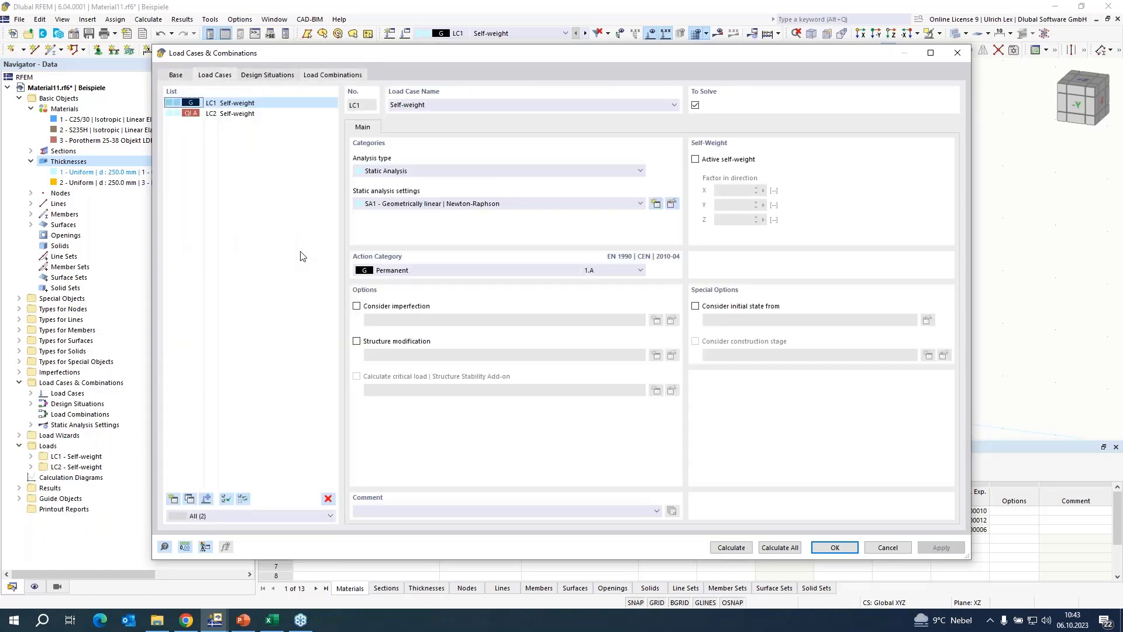
pyautogui.click(174, 498)
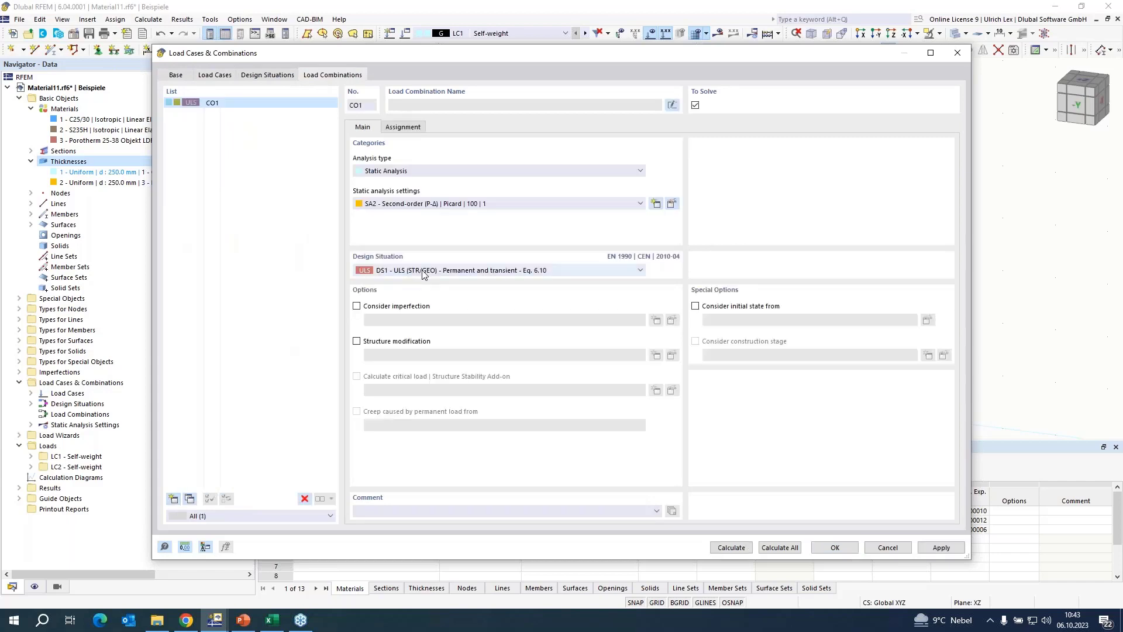
pyautogui.click(411, 203)
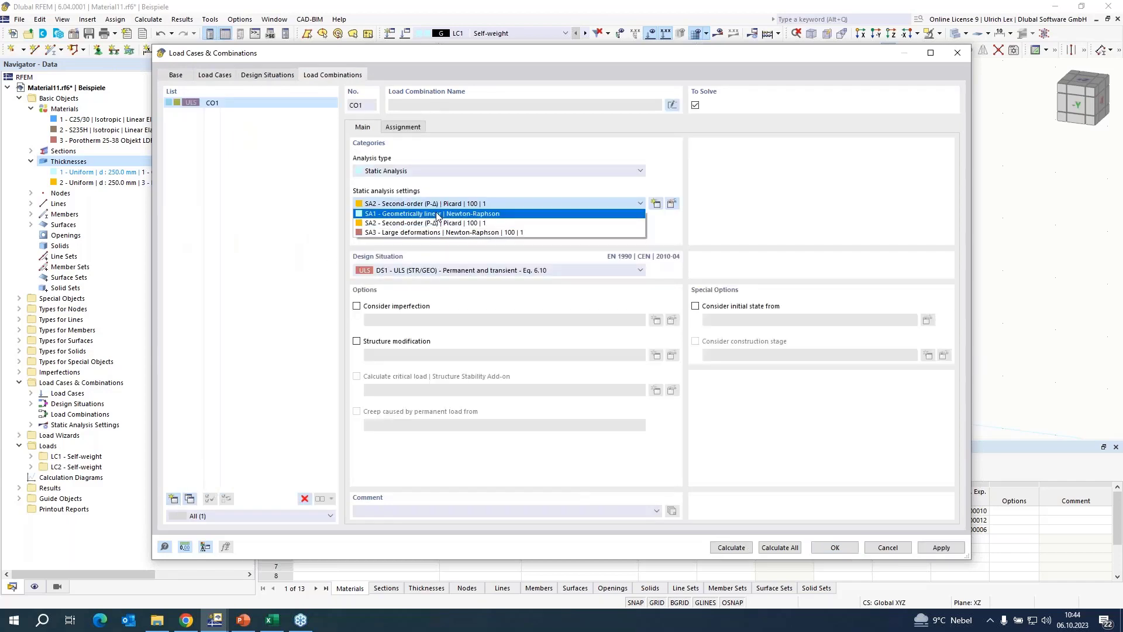
pyautogui.click(439, 212)
pyautogui.click(478, 203)
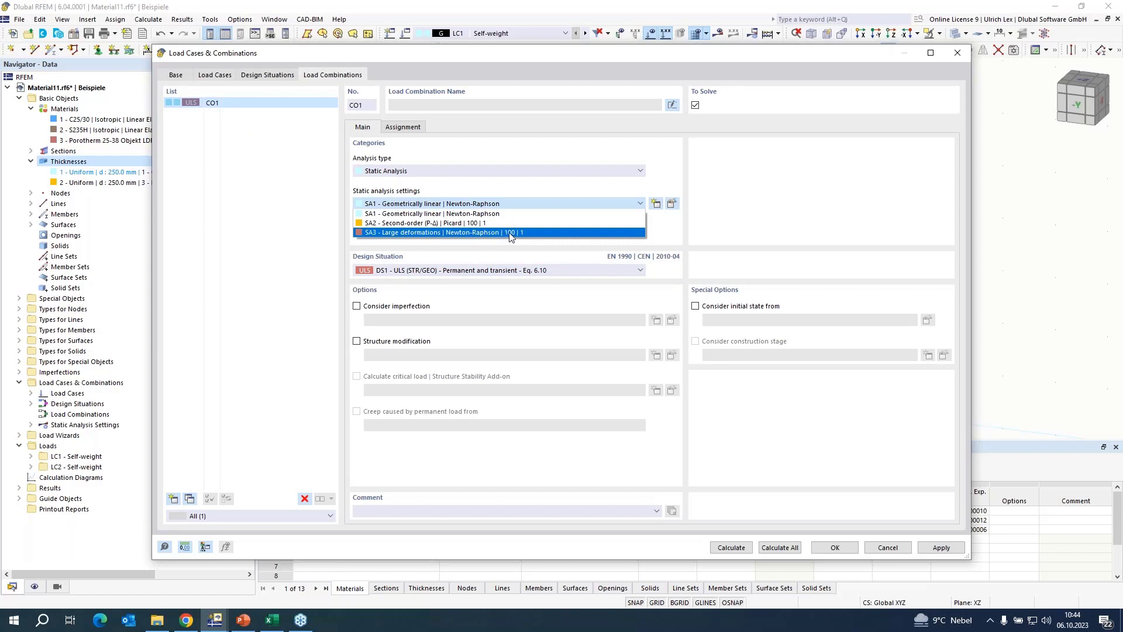
pyautogui.click(511, 233)
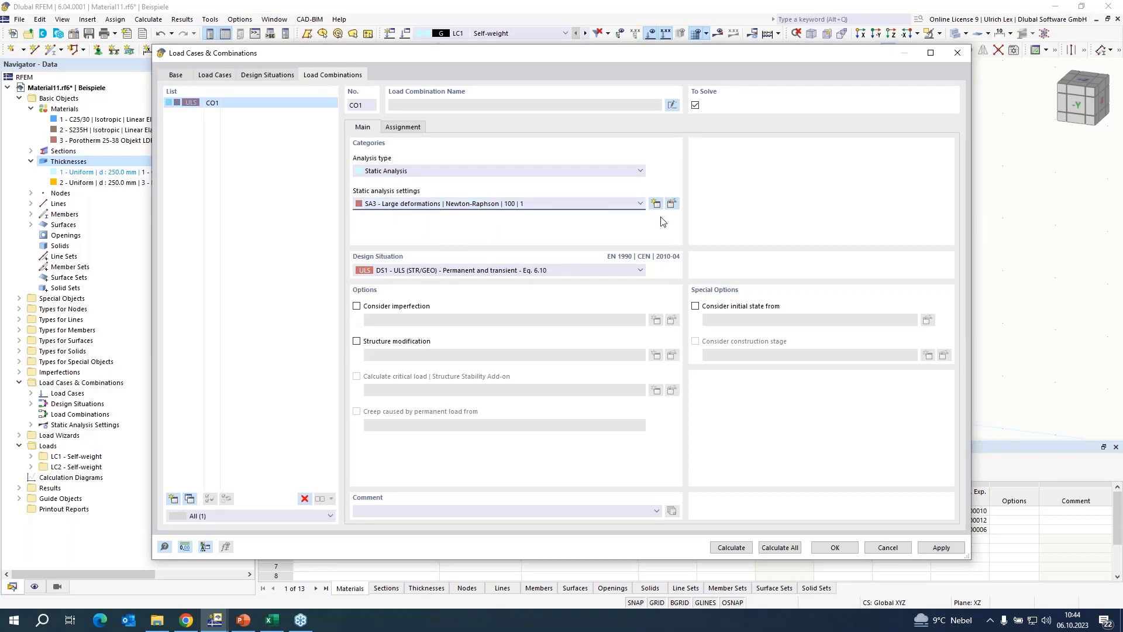
# - Set SA3 to a maximum of 1000 iterations and 5 load increments, saving the results of all load increments
pyautogui.click(673, 206)
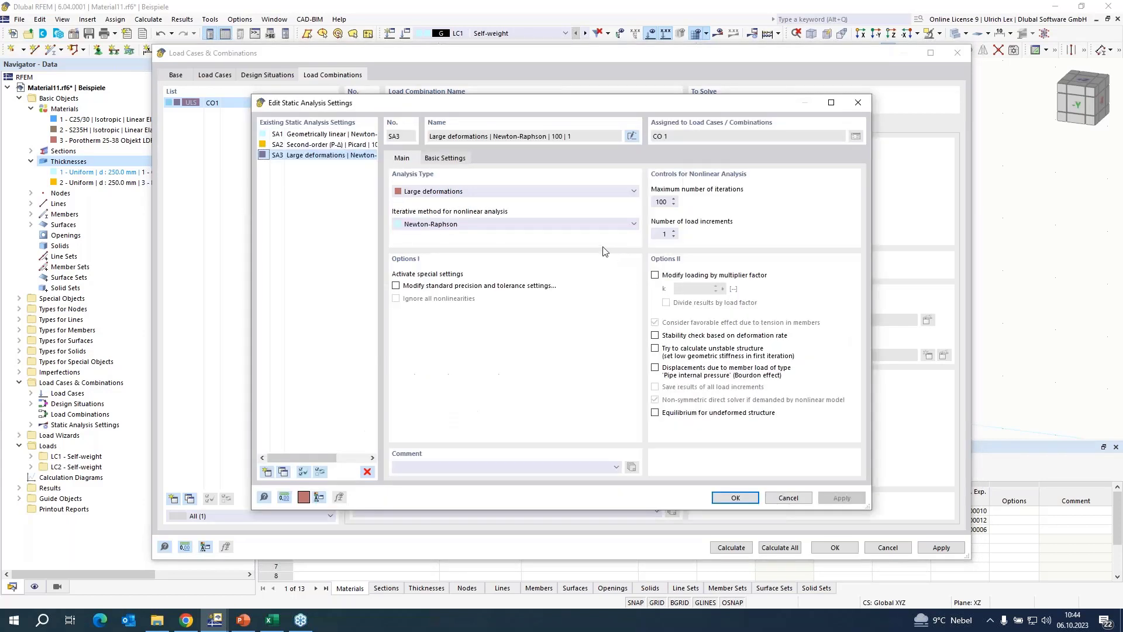
pyautogui.click(668, 203)
pyautogui.write('0')
pyautogui.click(674, 233)
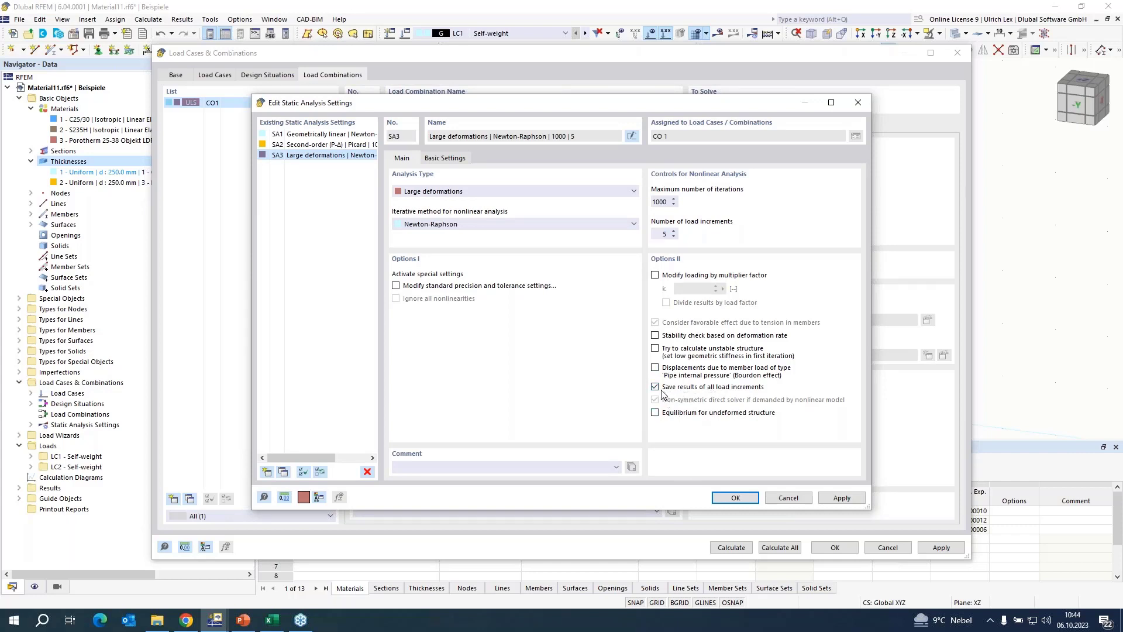
pyautogui.click(747, 500)
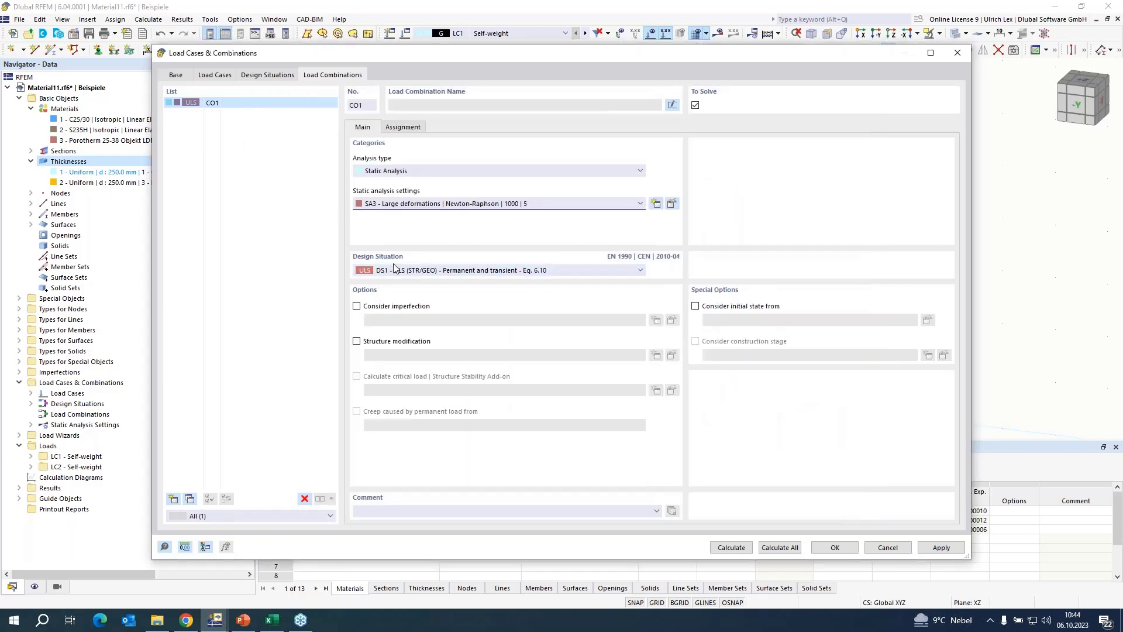
# - Assign load cases LC1 and LC2 to load combination CO1 with factors of 1.00
pyautogui.click(403, 127)
pyautogui.doubleClick(378, 154)
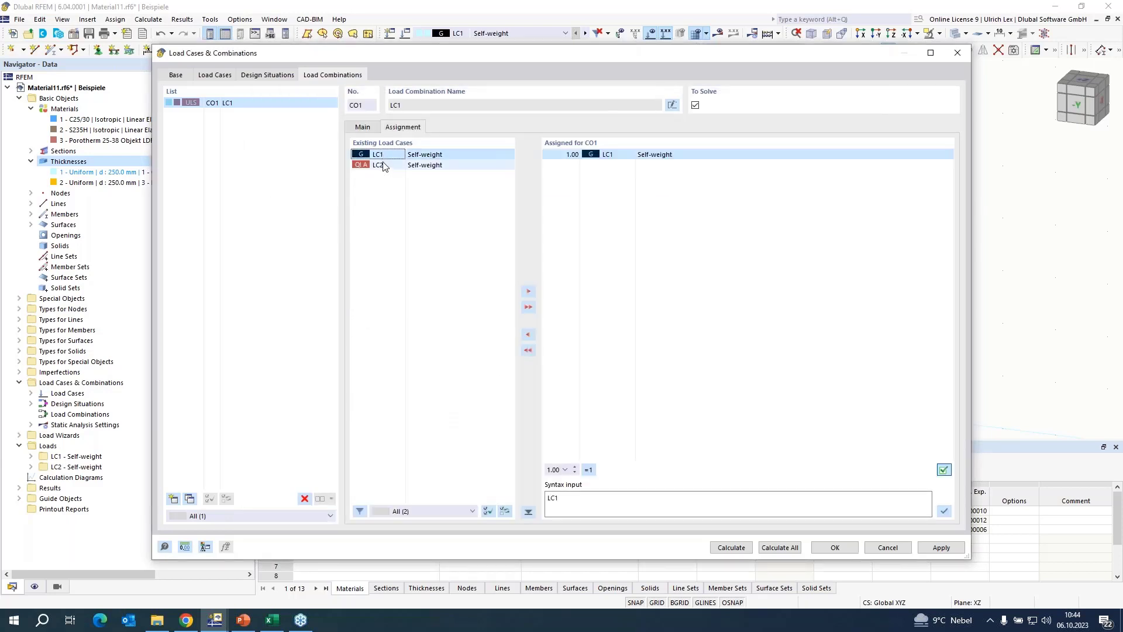
pyautogui.doubleClick(384, 165)
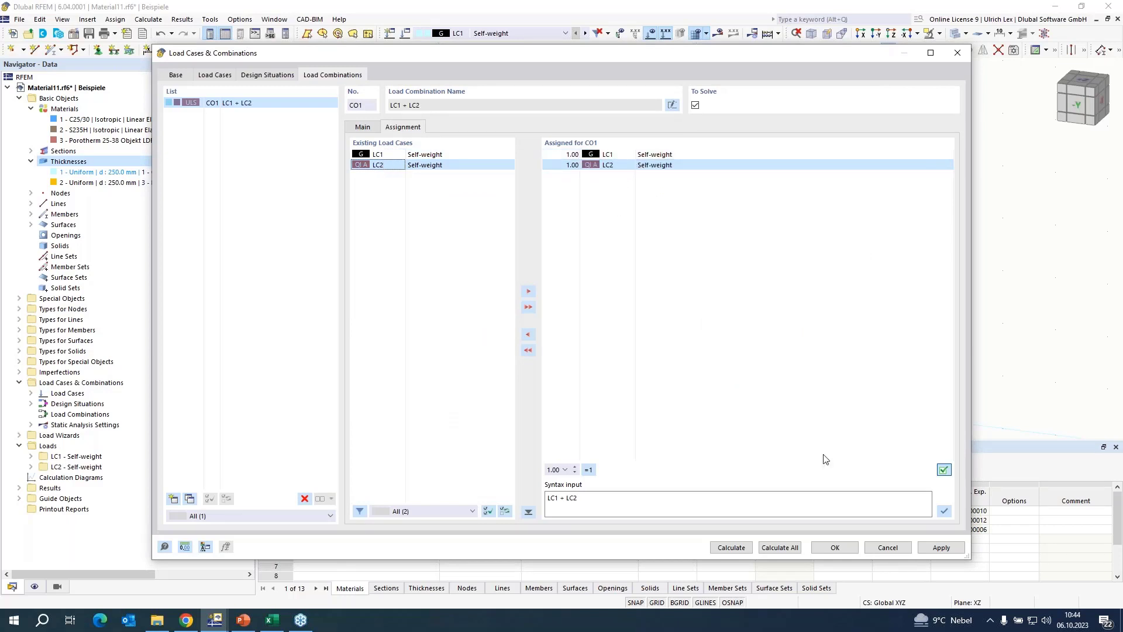
pyautogui.click(835, 547)
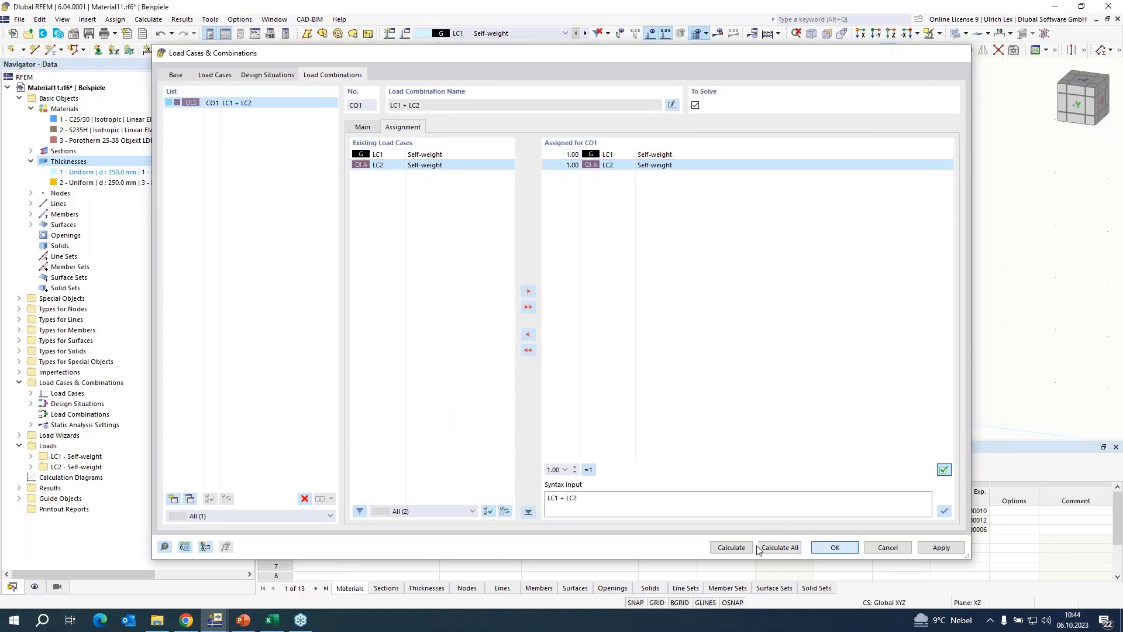
# - Calculate load combination CO1 and display the wall's global deformations
pyautogui.scroll(-1, 556, 193)
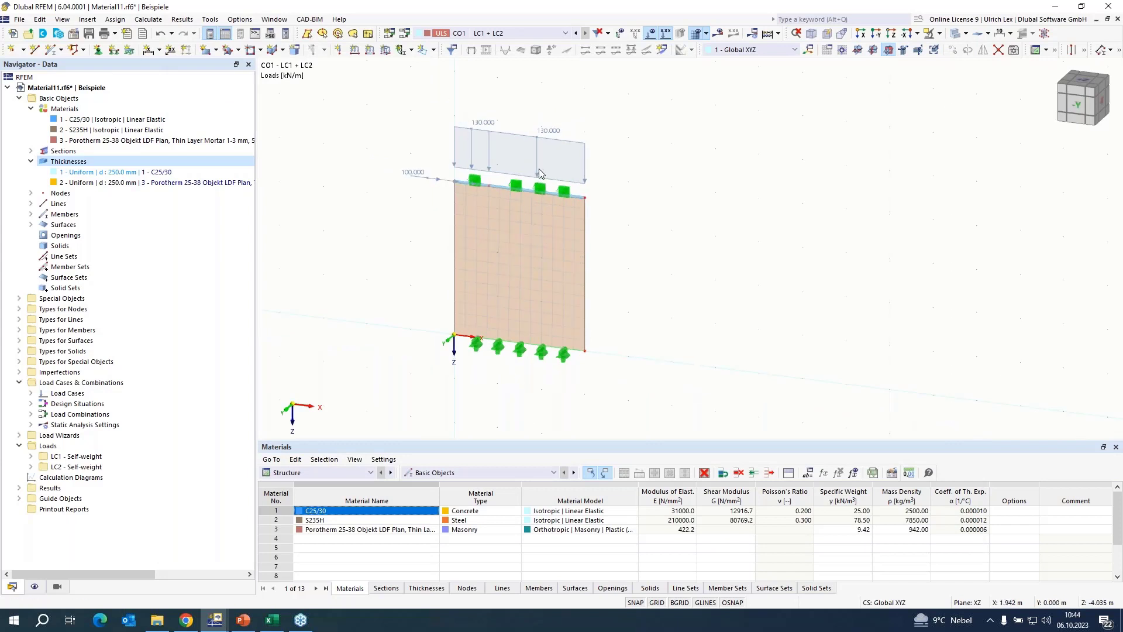
pyautogui.scroll(1, 540, 174)
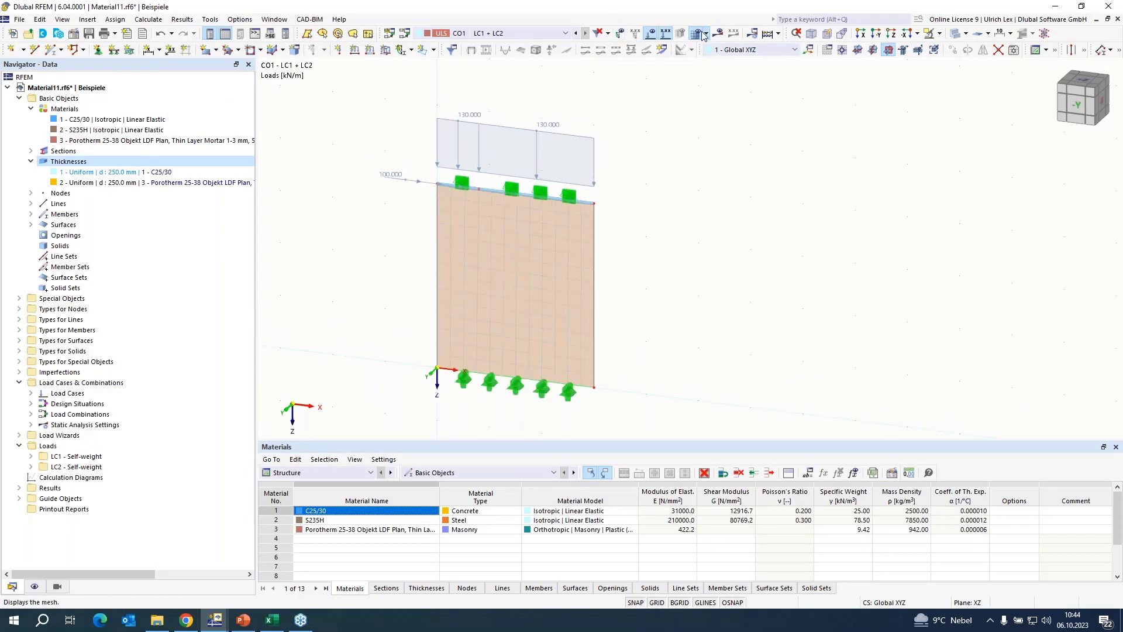
pyautogui.click(719, 35)
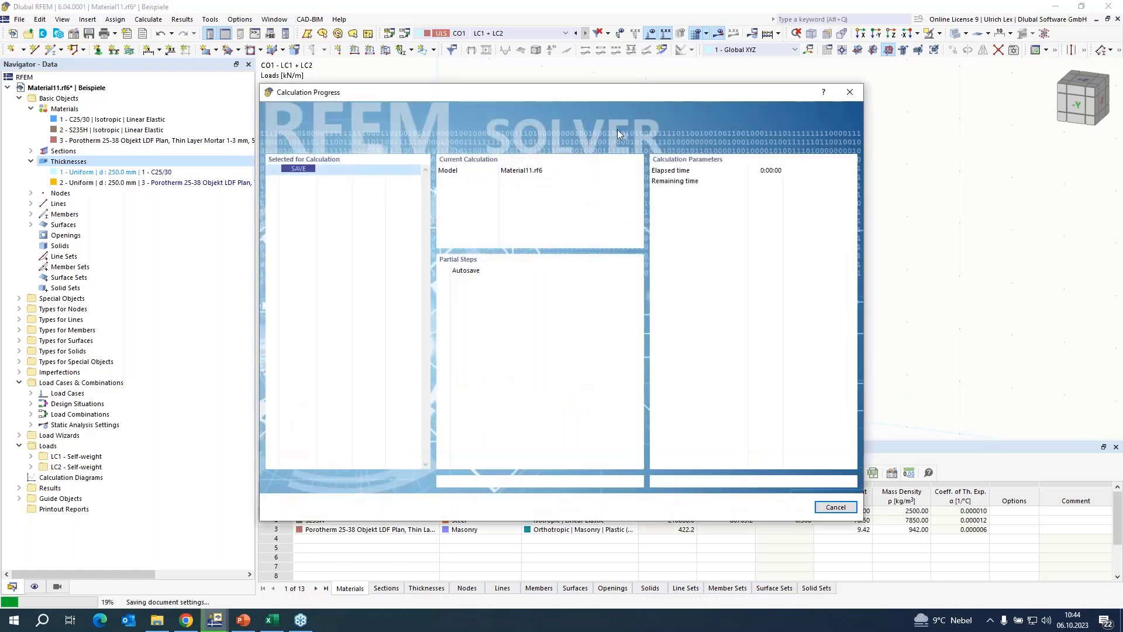
pyautogui.moveTo(613, 93)
pyautogui.mouseDown()
pyautogui.moveTo(646, 86)
pyautogui.moveTo(622, 69)
pyautogui.moveTo(613, 92)
pyautogui.mouseUp()
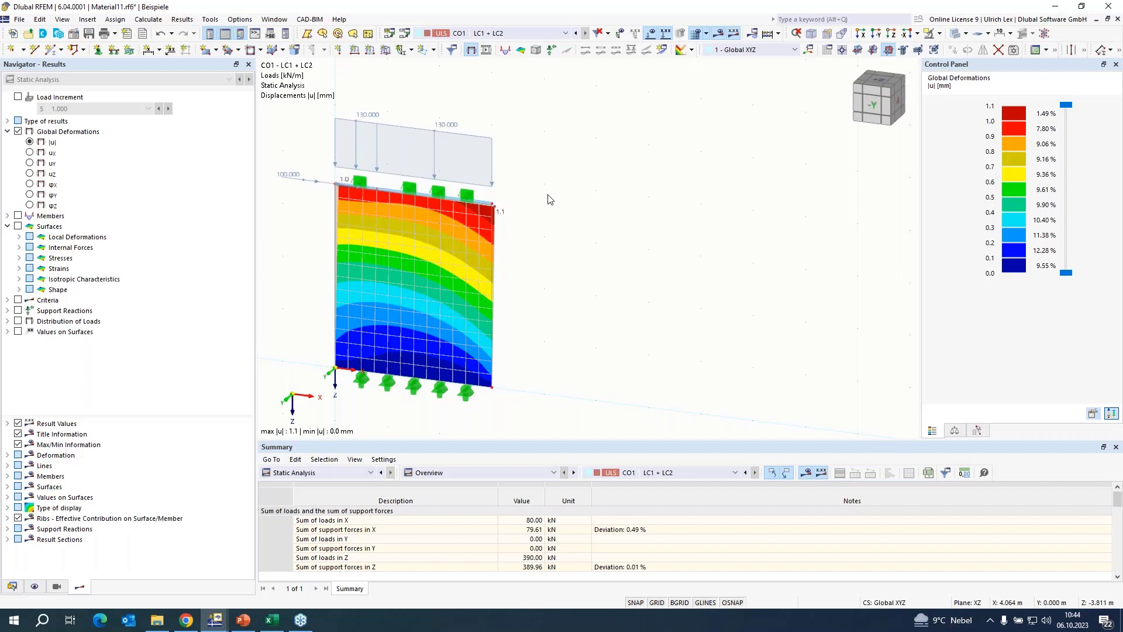
pyautogui.scroll(-1, 576, 199)
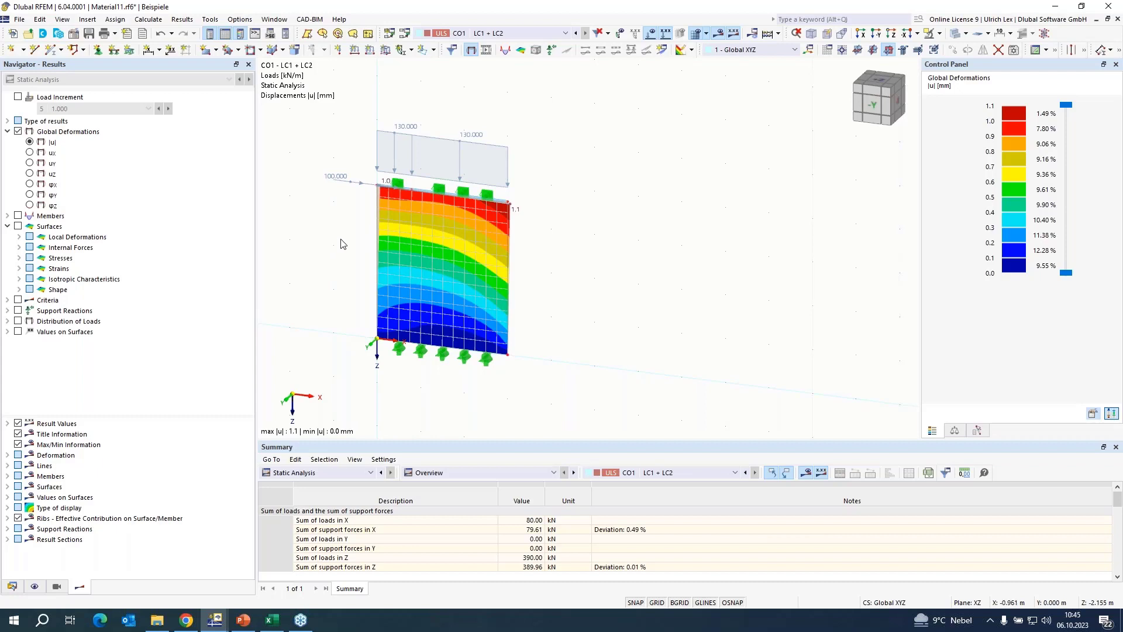
# - Activate the Structure Stability analysis add-on in the model's base data
pyautogui.moveTo(301, 198); pyautogui.dragTo(357, 204, button='middle')
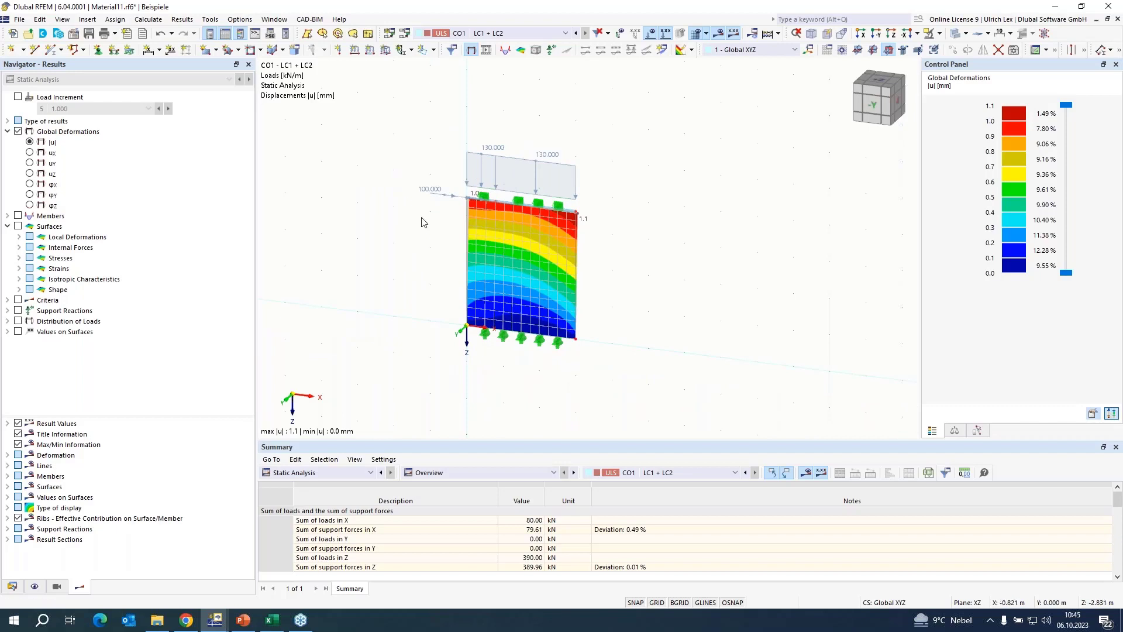
pyautogui.scroll(1, 398, 230)
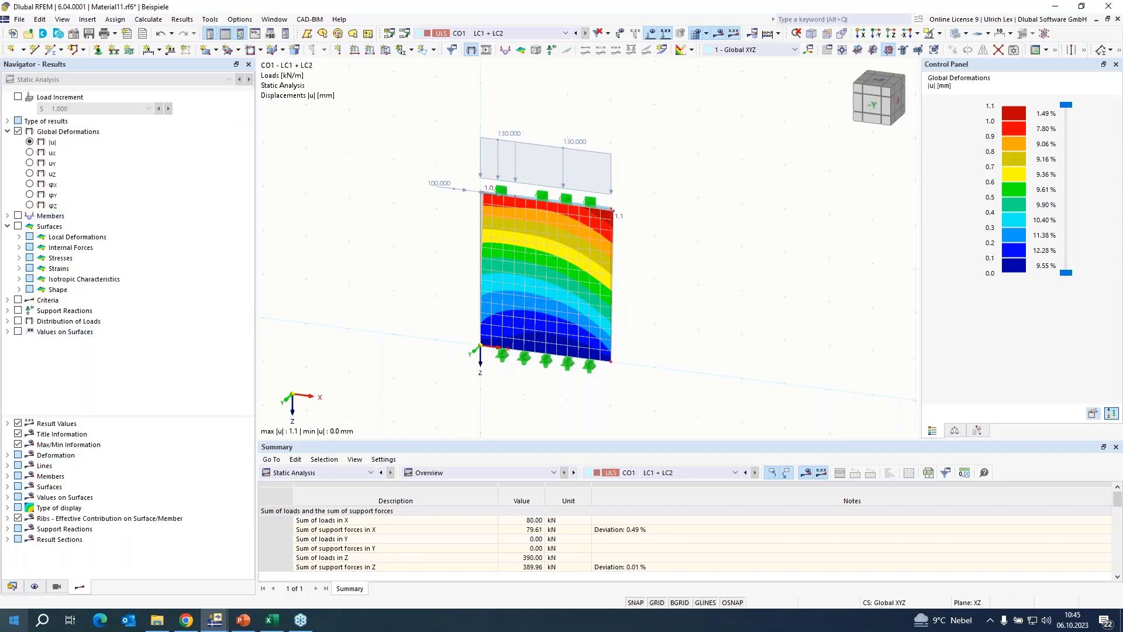
pyautogui.click(12, 586)
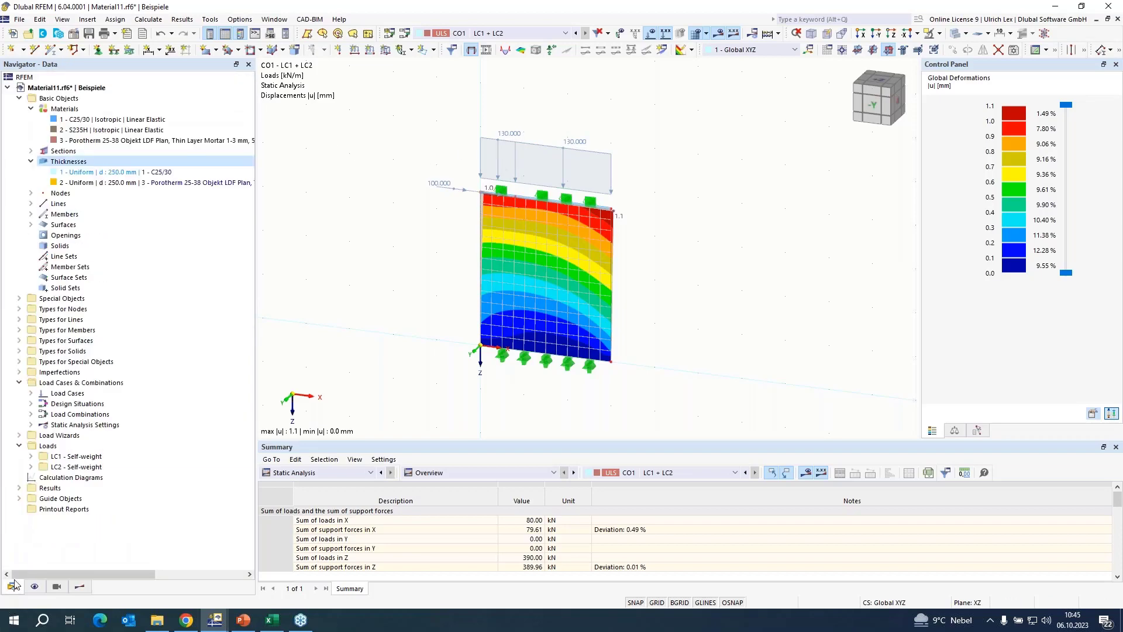
pyautogui.rightClick(51, 89)
pyautogui.click(85, 99)
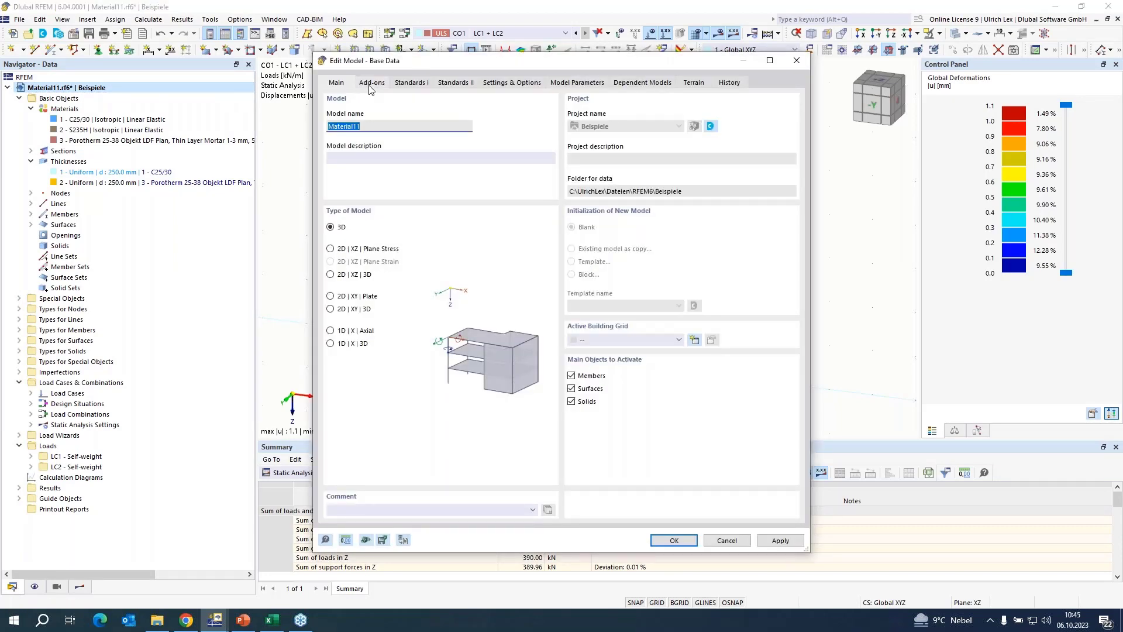
pyautogui.click(366, 84)
pyautogui.click(330, 128)
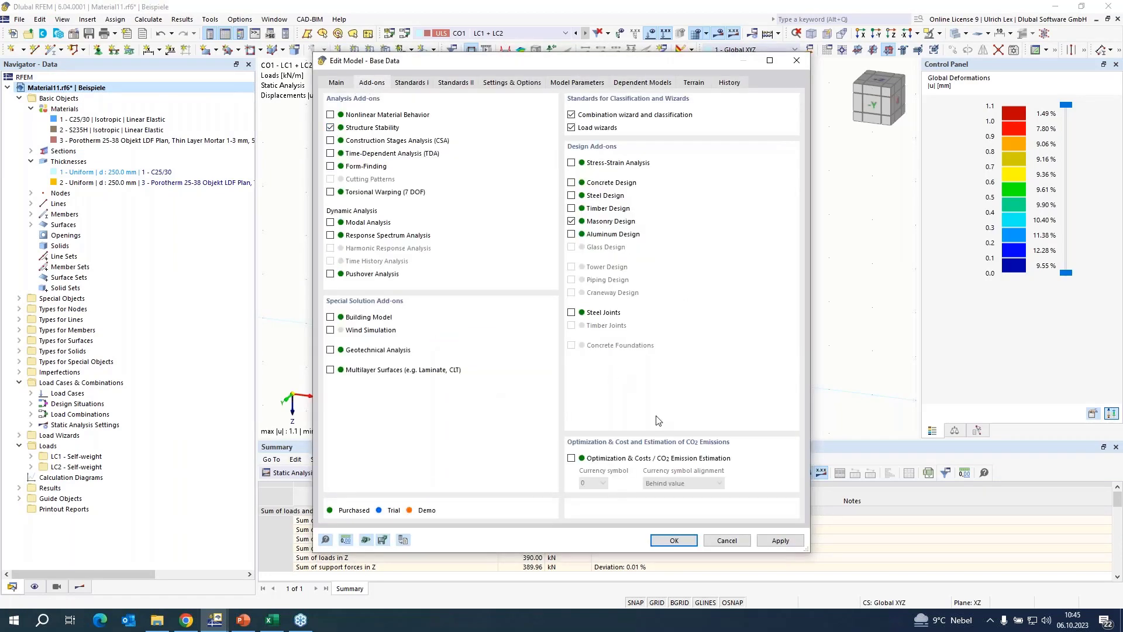
pyautogui.click(674, 540)
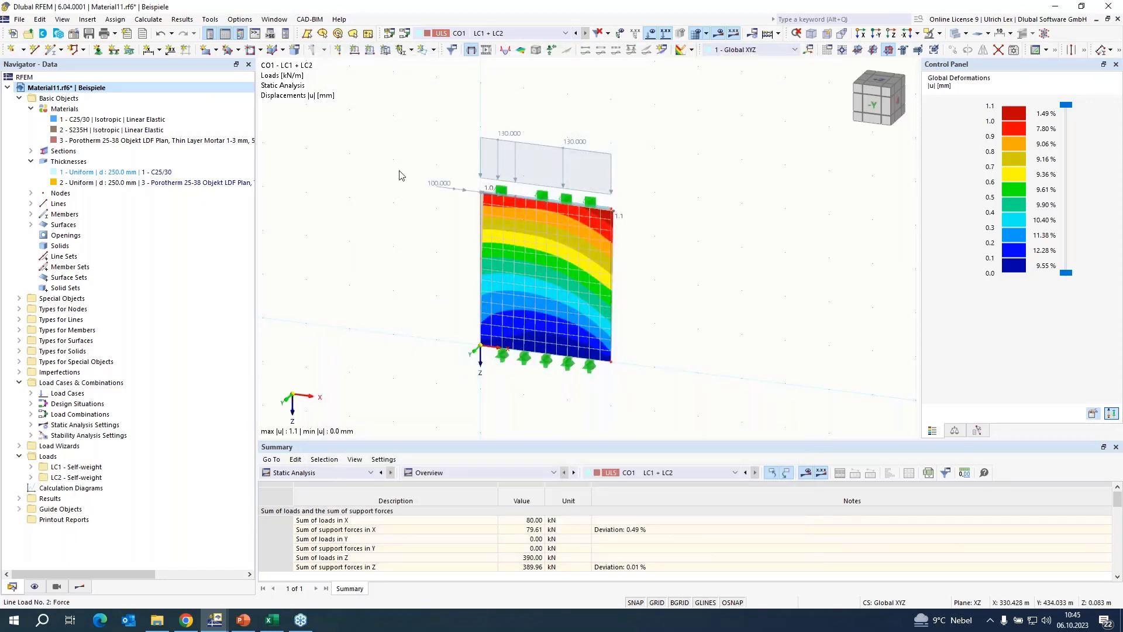
# - Duplicate load case LC2 as LC3 and check the new load case in the model
pyautogui.click(405, 36)
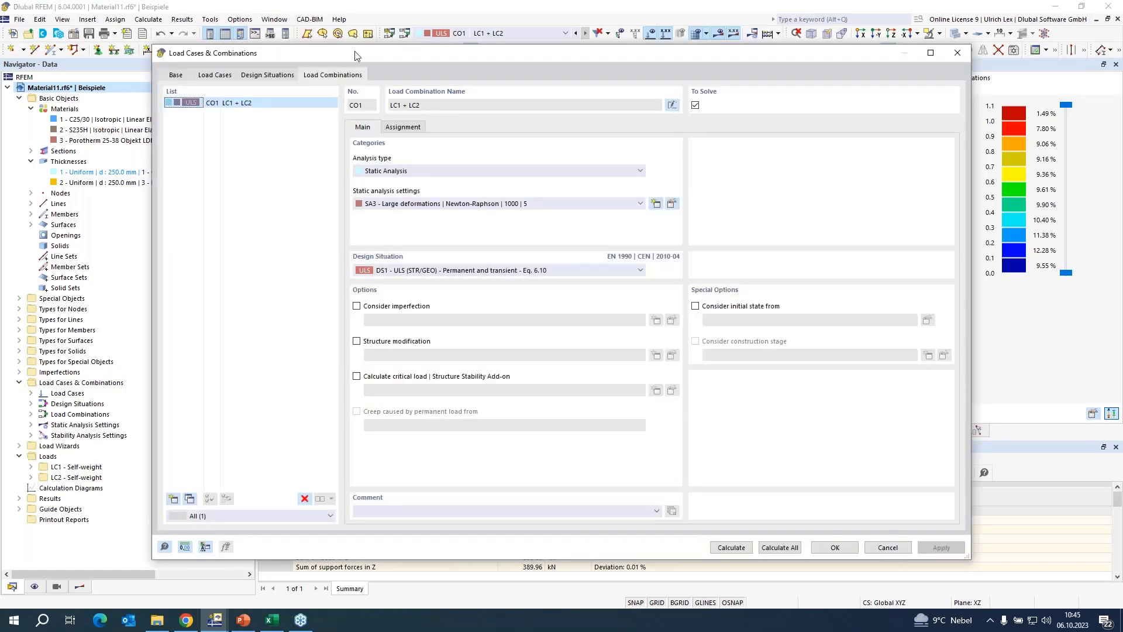
pyautogui.click(214, 76)
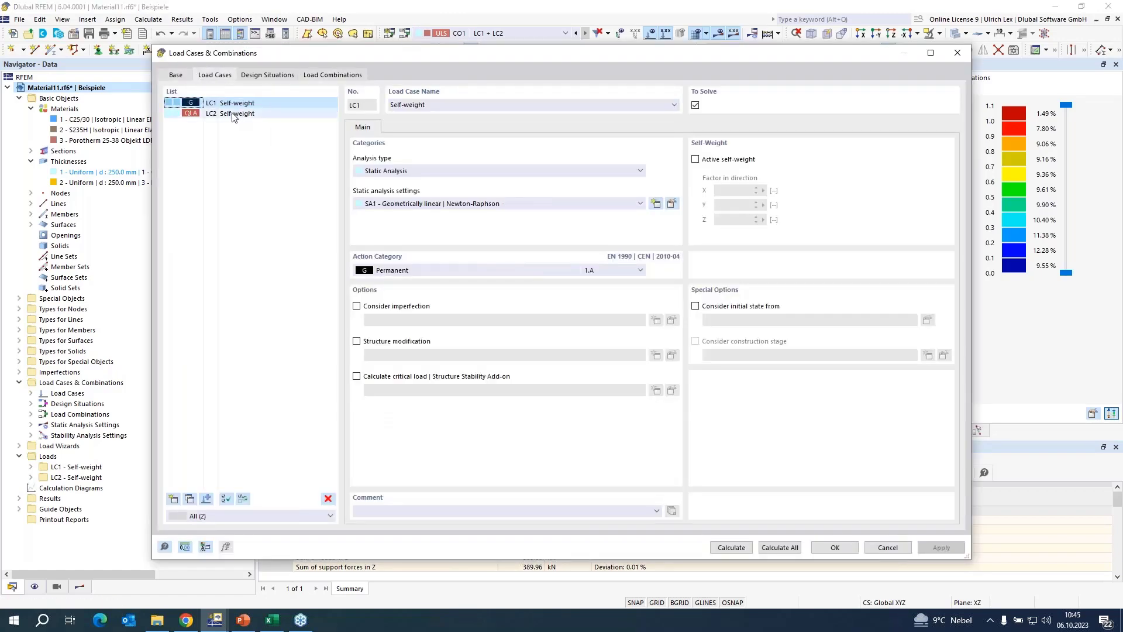
pyautogui.click(233, 115)
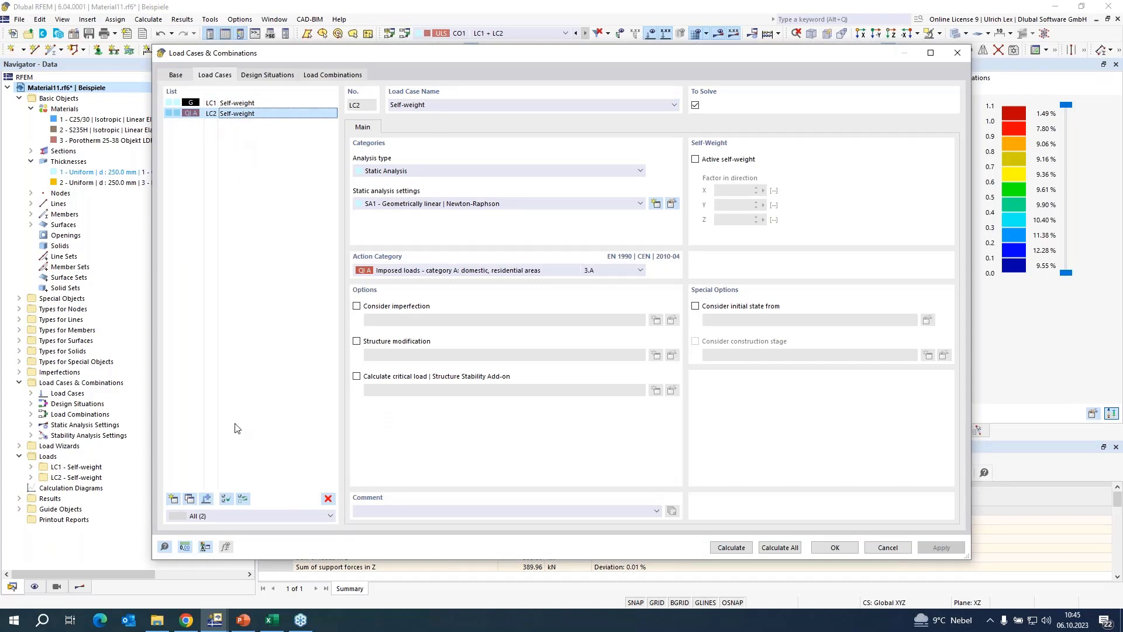
pyautogui.click(189, 499)
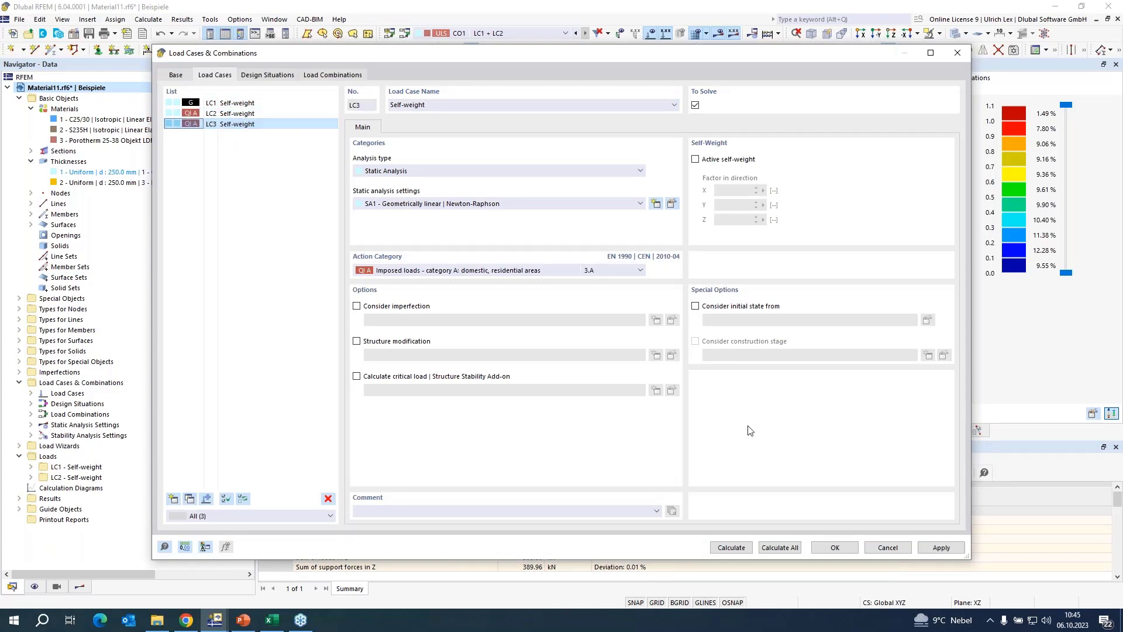
pyautogui.click(826, 549)
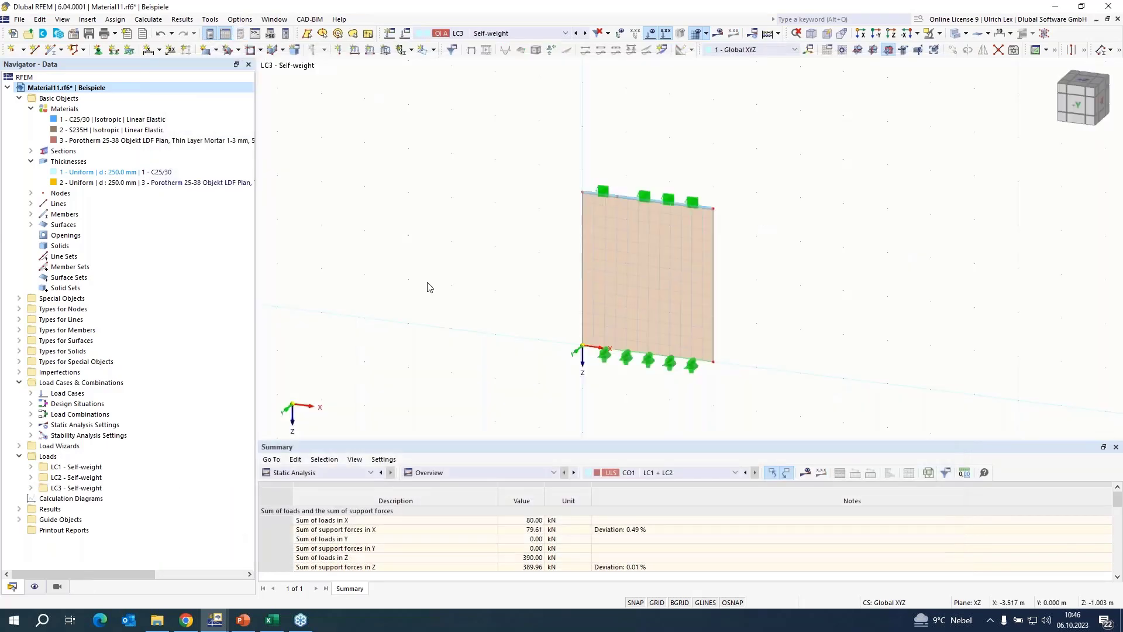
pyautogui.click(525, 35)
pyautogui.click(529, 39)
pyautogui.click(653, 34)
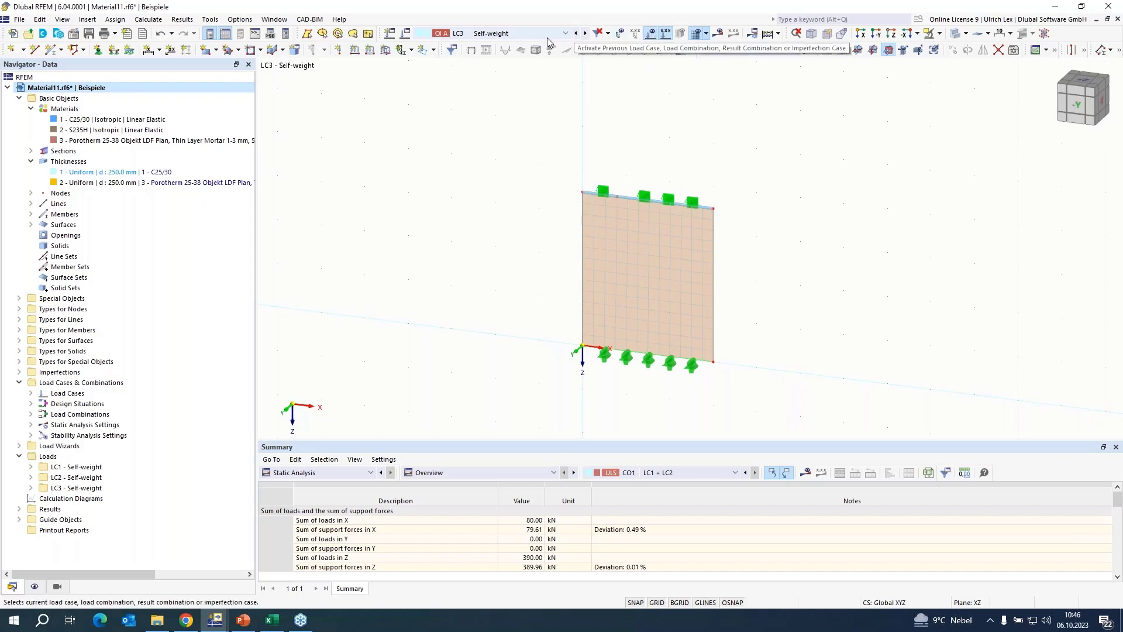
# - Delete load case LC3, copy LC2 again as its replacement, and inspect the list of undoable changes
pyautogui.click(423, 33)
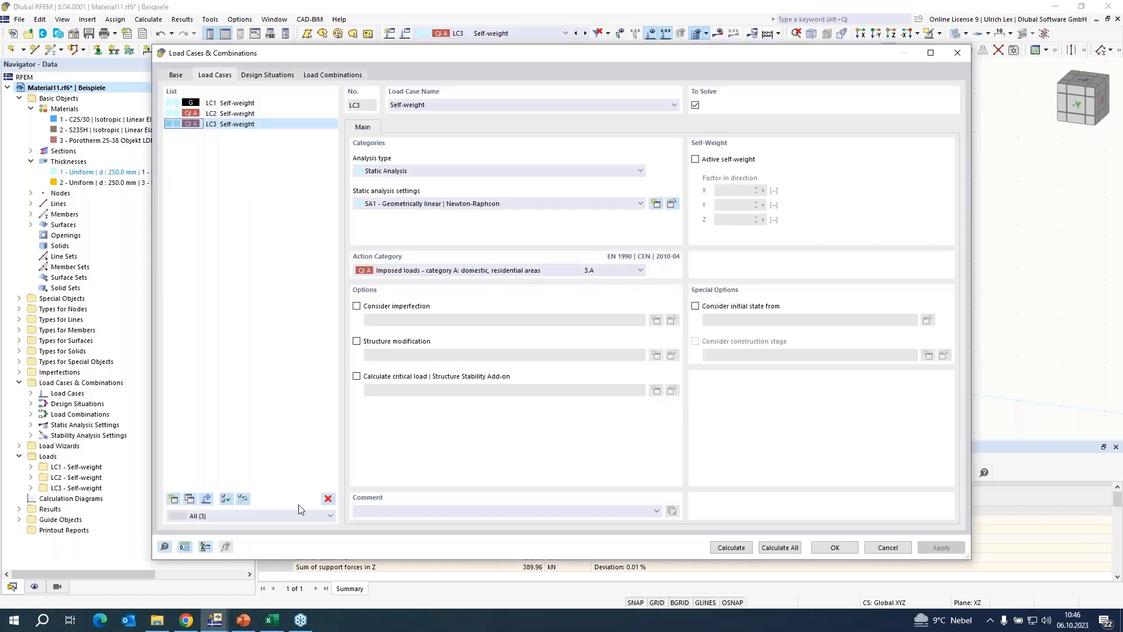
pyautogui.click(329, 499)
pyautogui.click(563, 352)
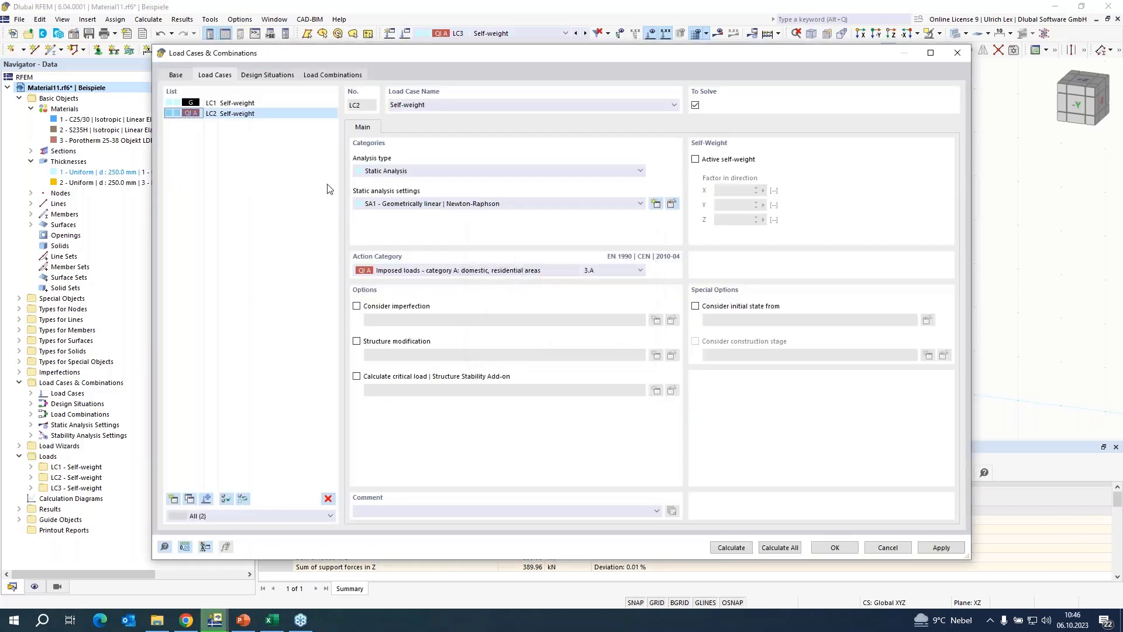
pyautogui.click(222, 115)
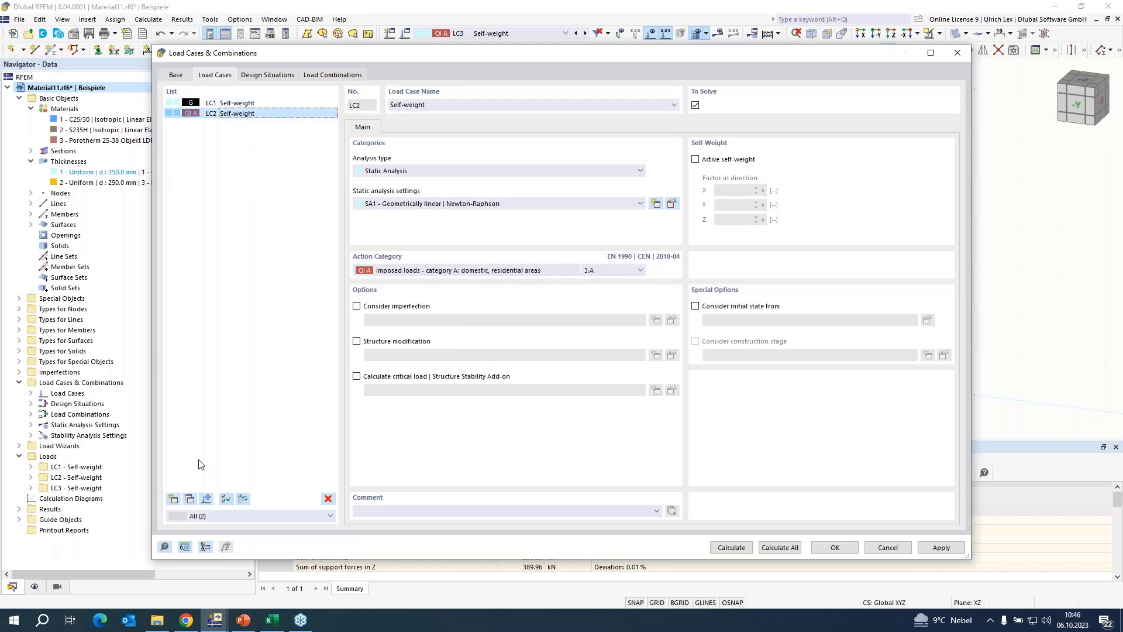
pyautogui.click(190, 501)
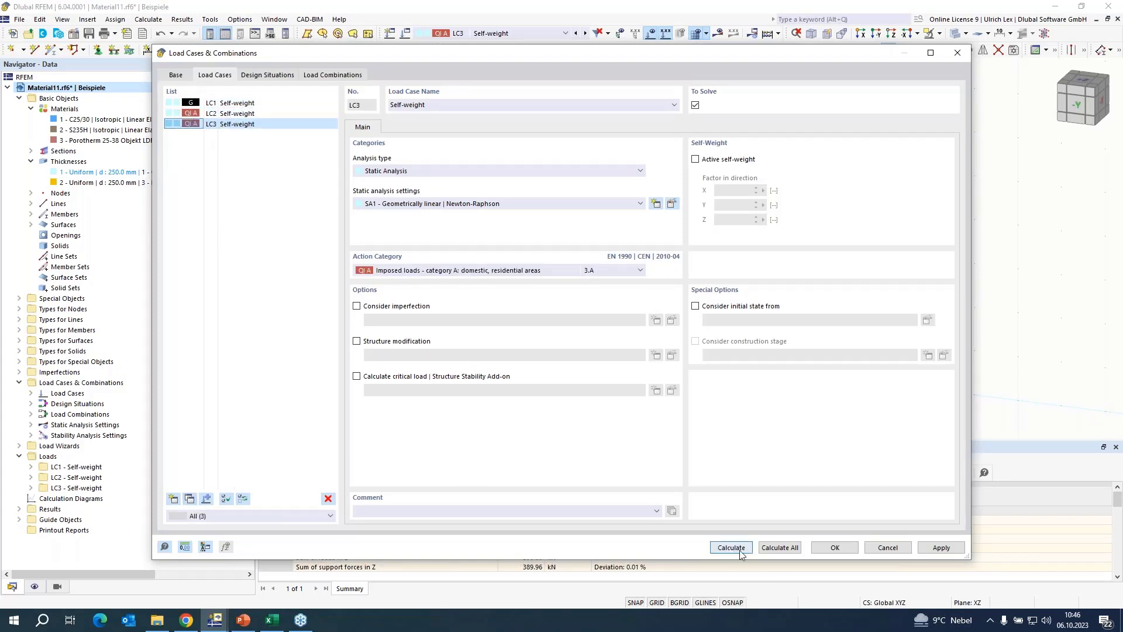
pyautogui.click(835, 548)
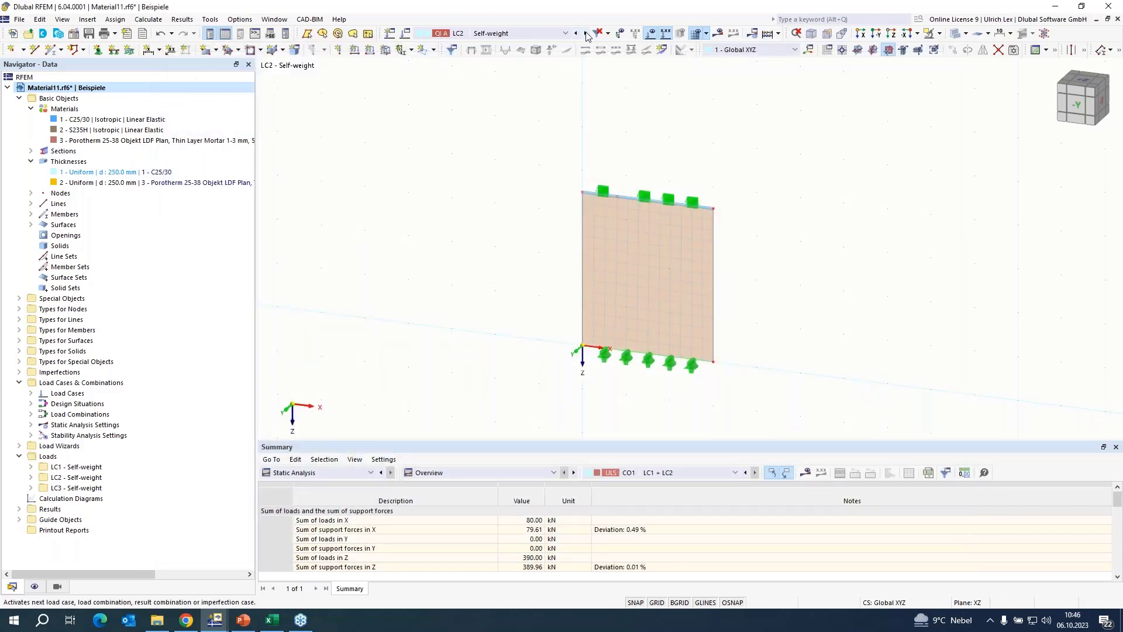
pyautogui.scroll(-2, 293, 193)
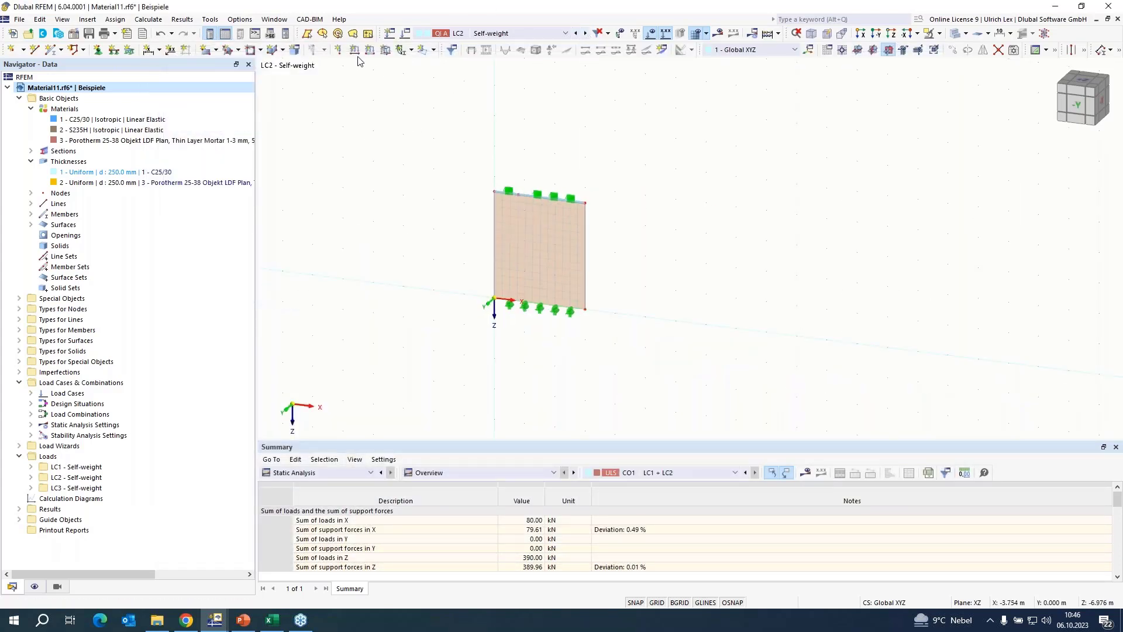
pyautogui.click(172, 37)
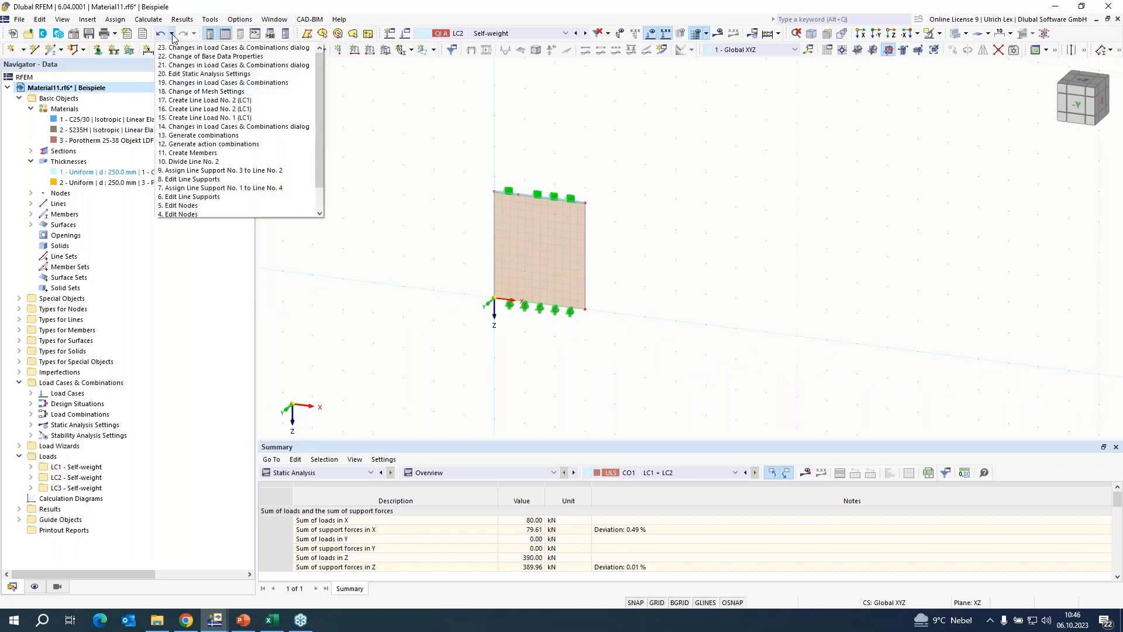
pyautogui.click(454, 118)
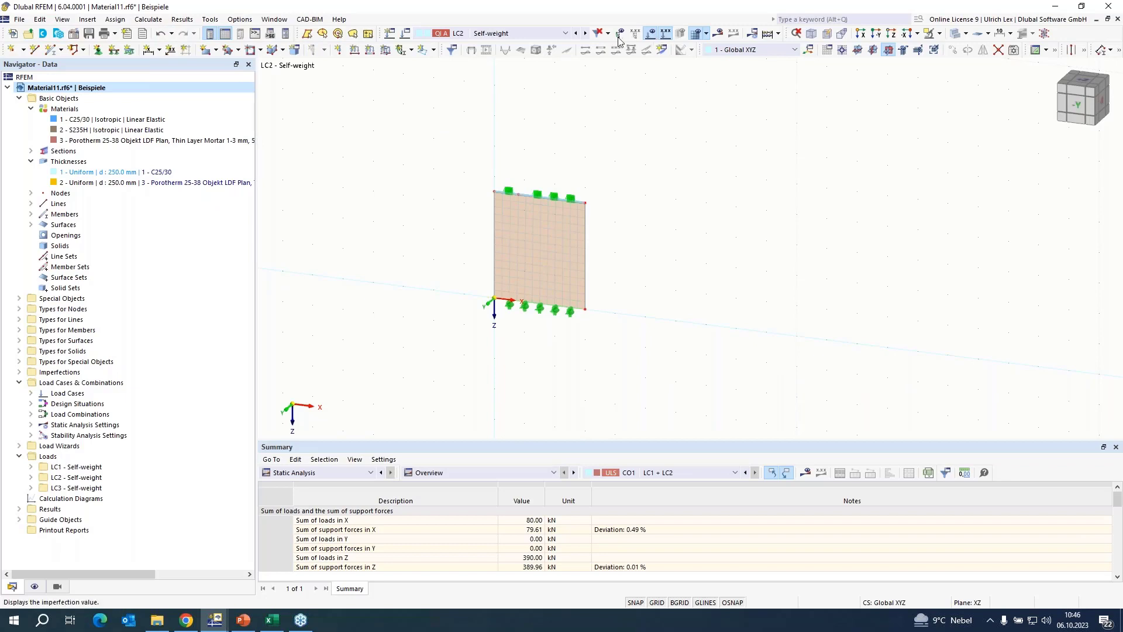
# - Reassign the horizontal line load on the wall's top edge from load case LC1 to LC2
pyautogui.click(513, 33)
pyautogui.click(511, 45)
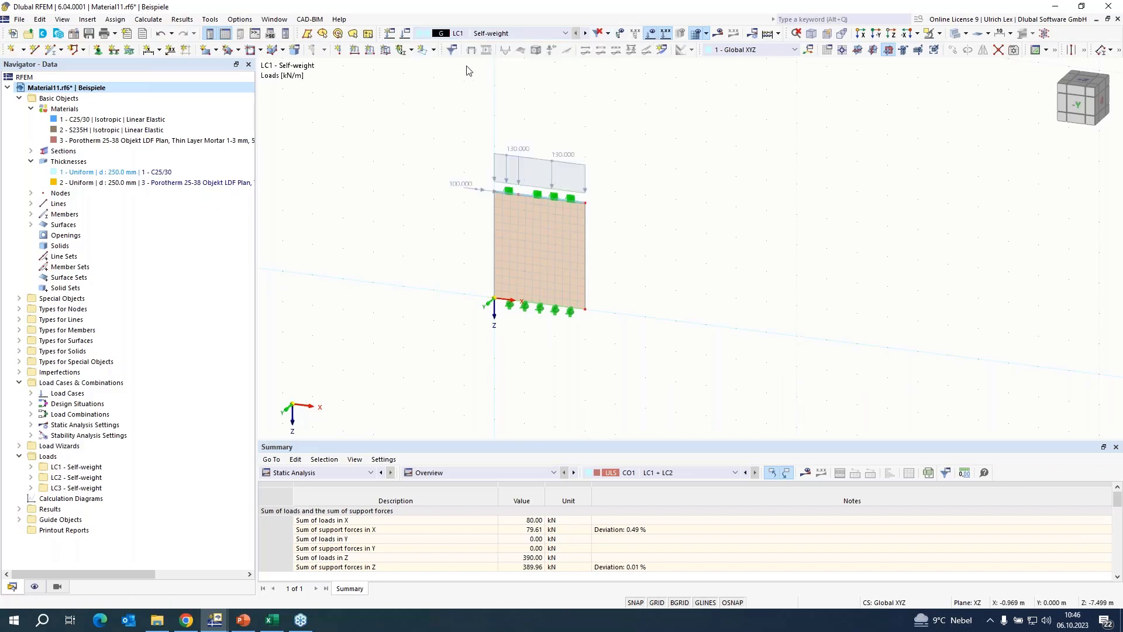
pyautogui.doubleClick(468, 193)
pyautogui.click(518, 134)
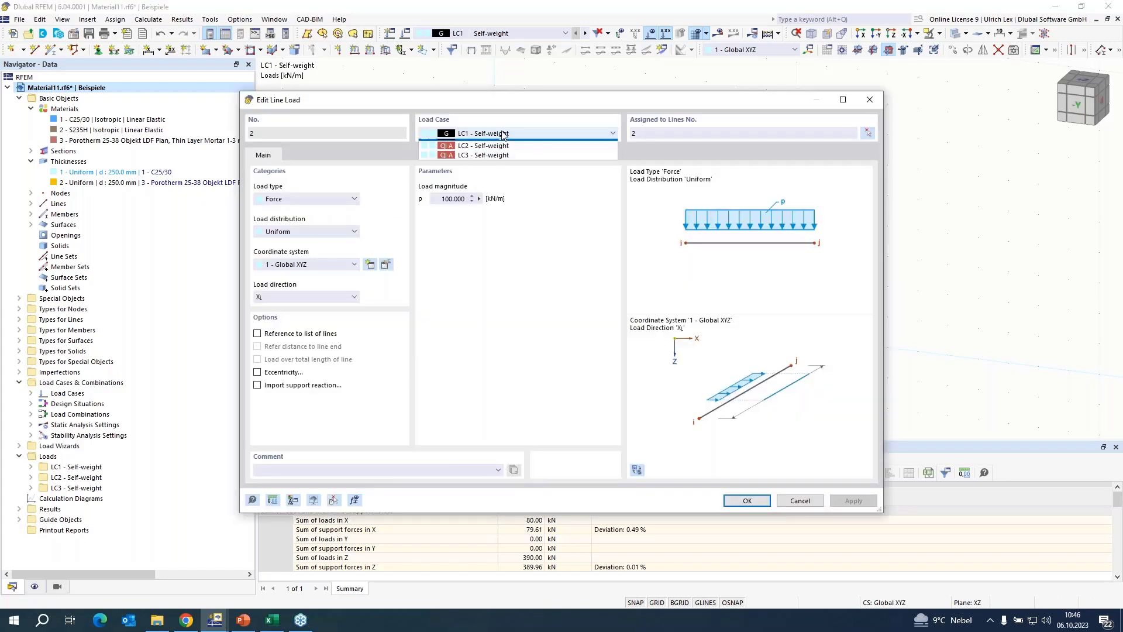
pyautogui.click(469, 154)
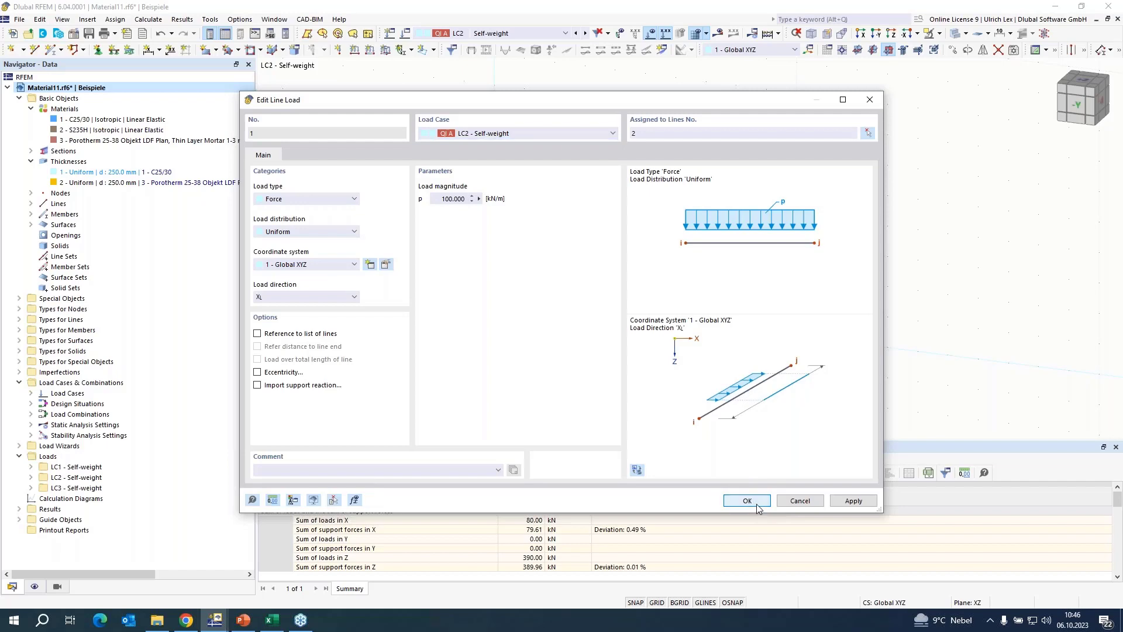
pyautogui.click(751, 501)
pyautogui.click(628, 359)
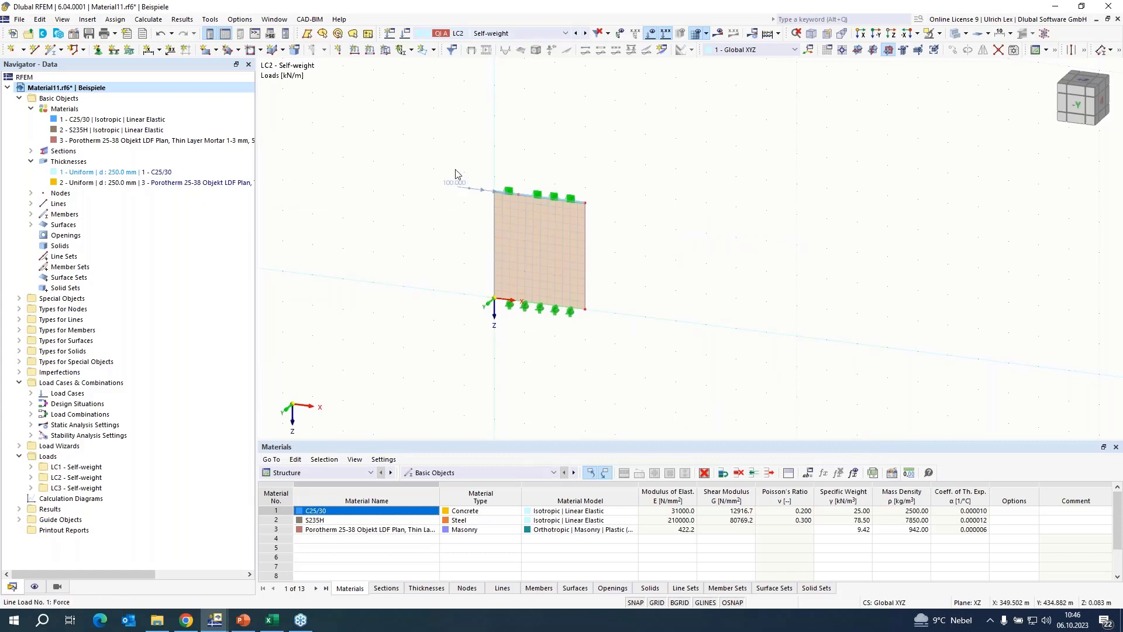
# - Delete the empty load case LC3 and recreate it as a copy of LC2 including its horizontal line load
pyautogui.click(585, 34)
pyautogui.click(405, 33)
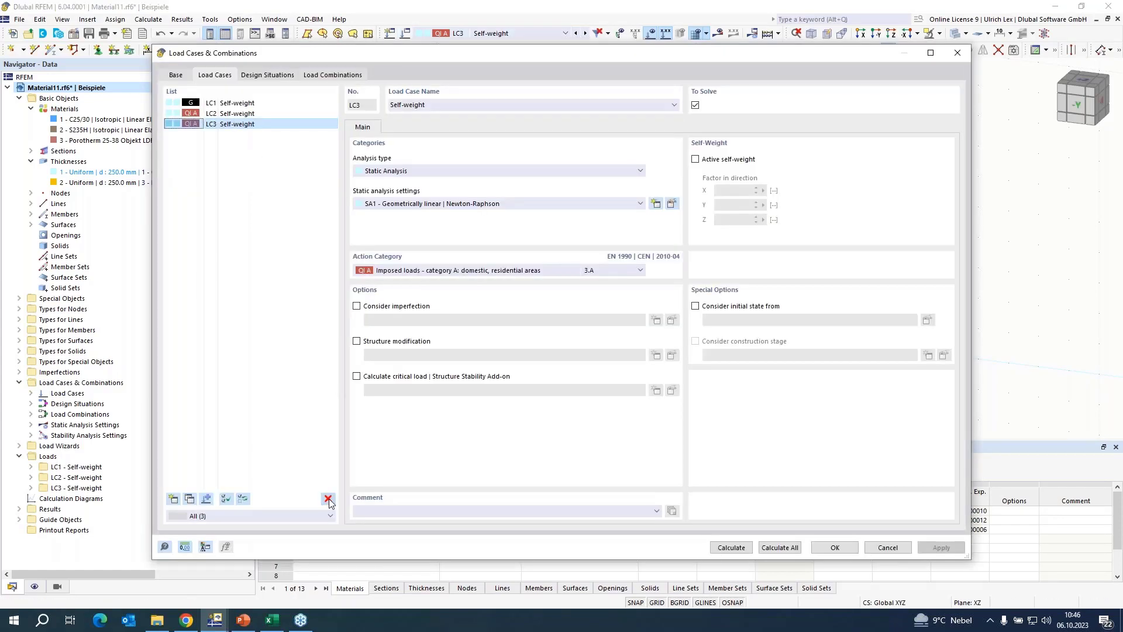
pyautogui.click(328, 499)
pyautogui.click(577, 354)
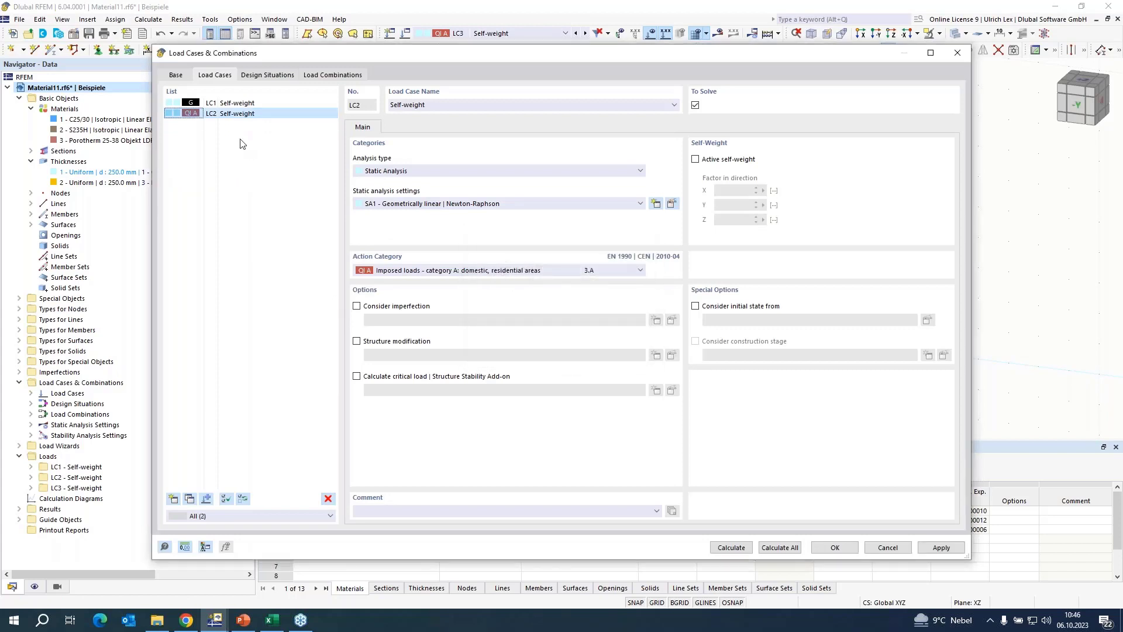
pyautogui.click(190, 499)
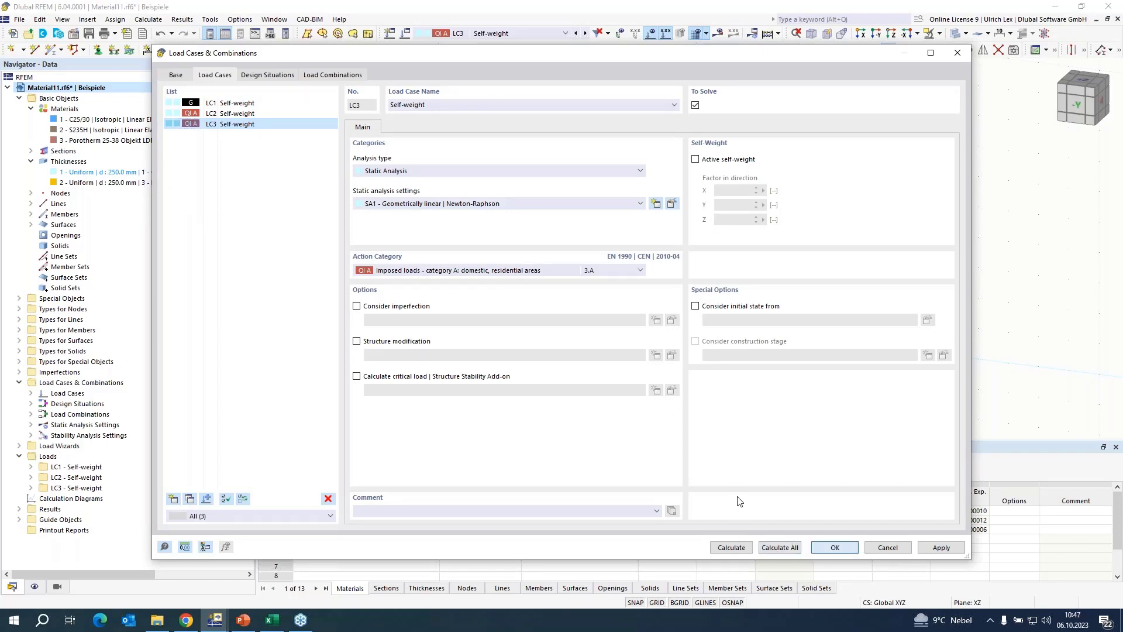
pyautogui.click(835, 547)
# - Set the magnitude of the horizontal line load in load case LC3 to 10 kN/m
pyautogui.doubleClick(463, 188)
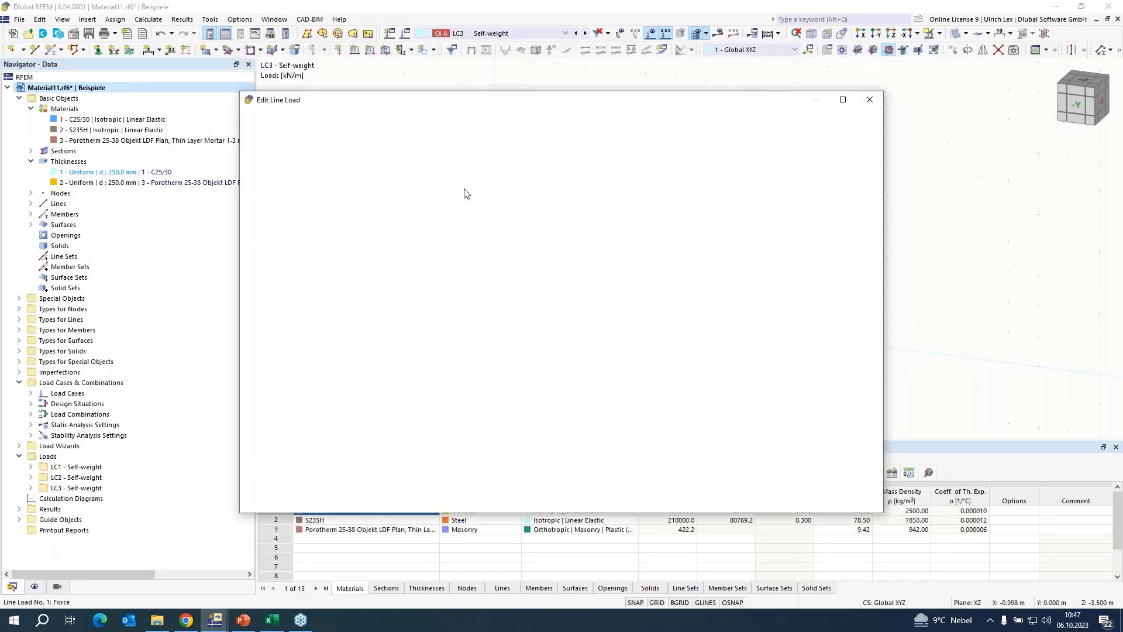
pyautogui.click(451, 198)
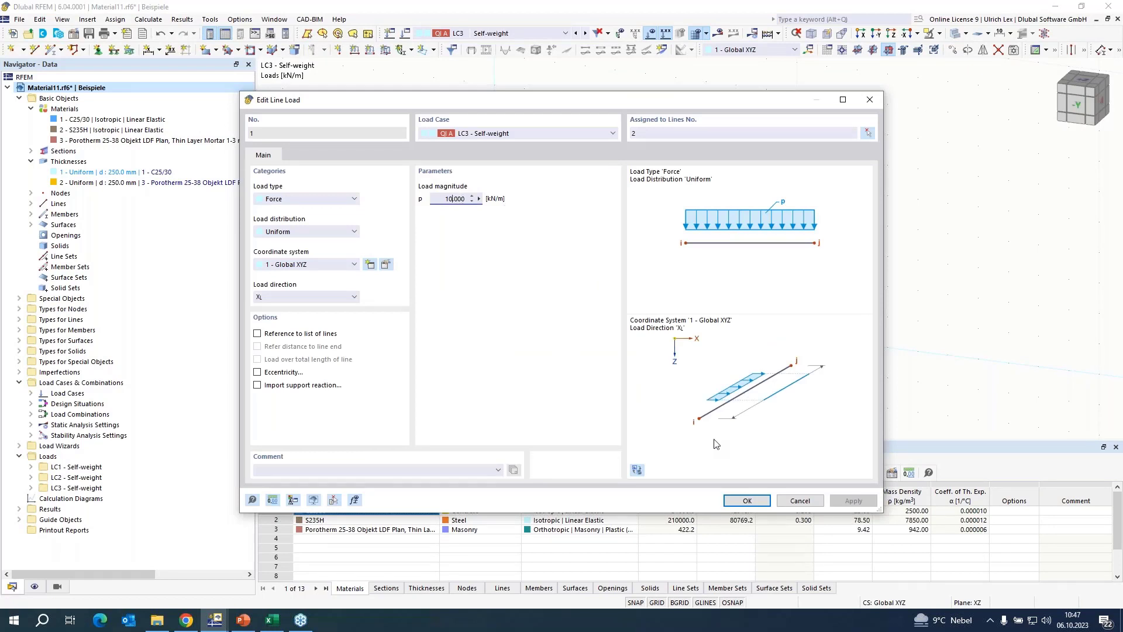
pyautogui.click(747, 500)
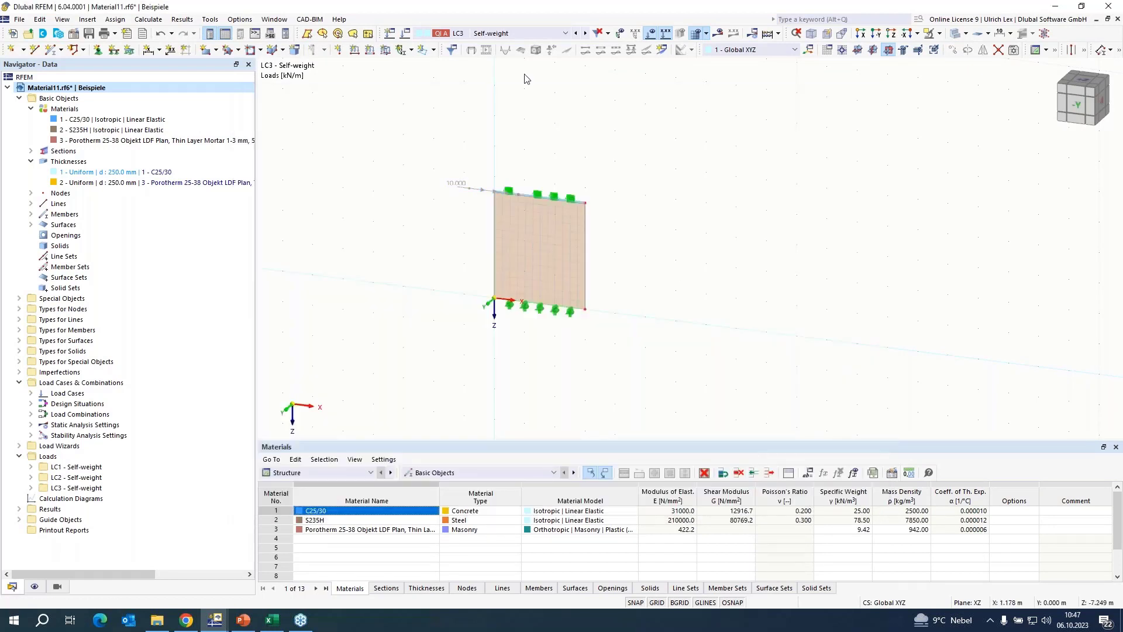
# - Add a load combination CO2 that uses the static analysis settings SA3 - Large deformations, Newton-Raphson
pyautogui.click(403, 35)
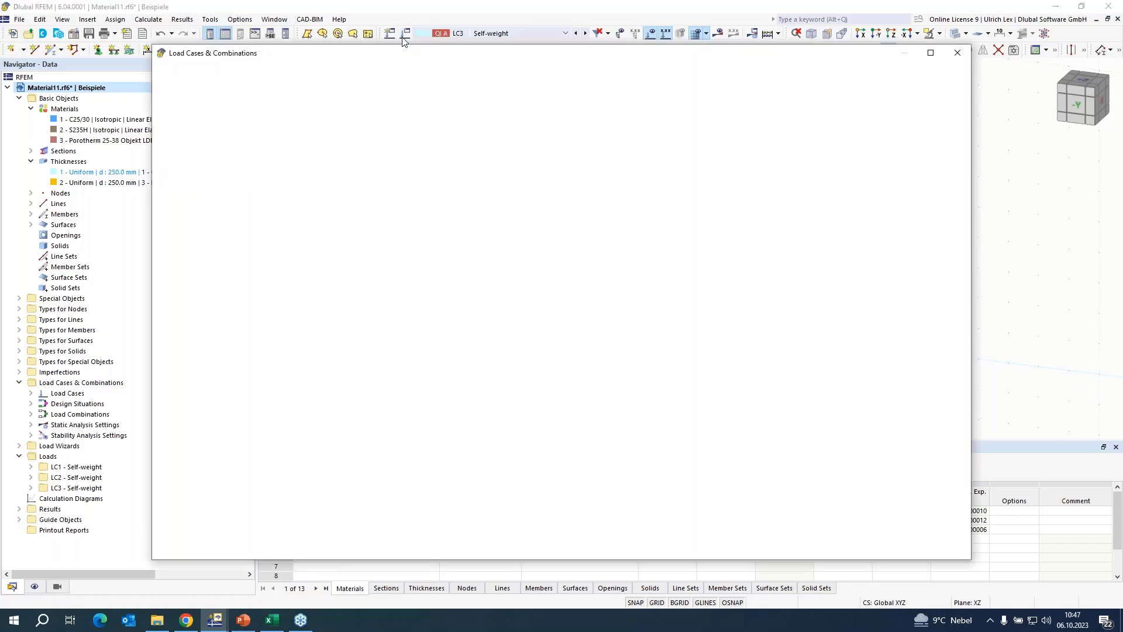
pyautogui.click(333, 77)
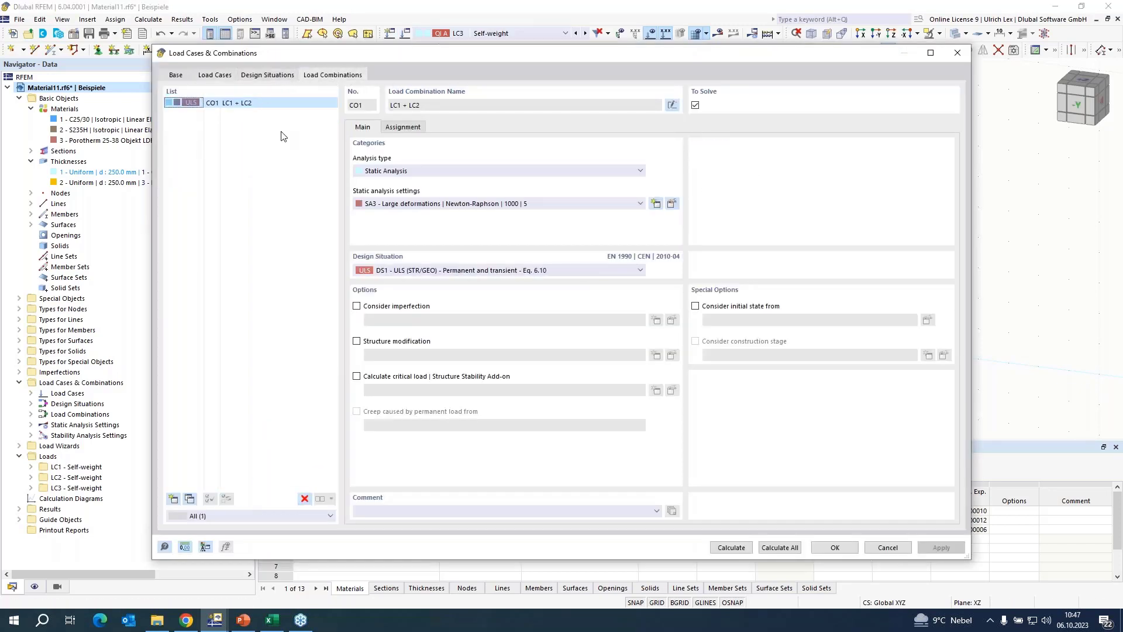
pyautogui.click(173, 498)
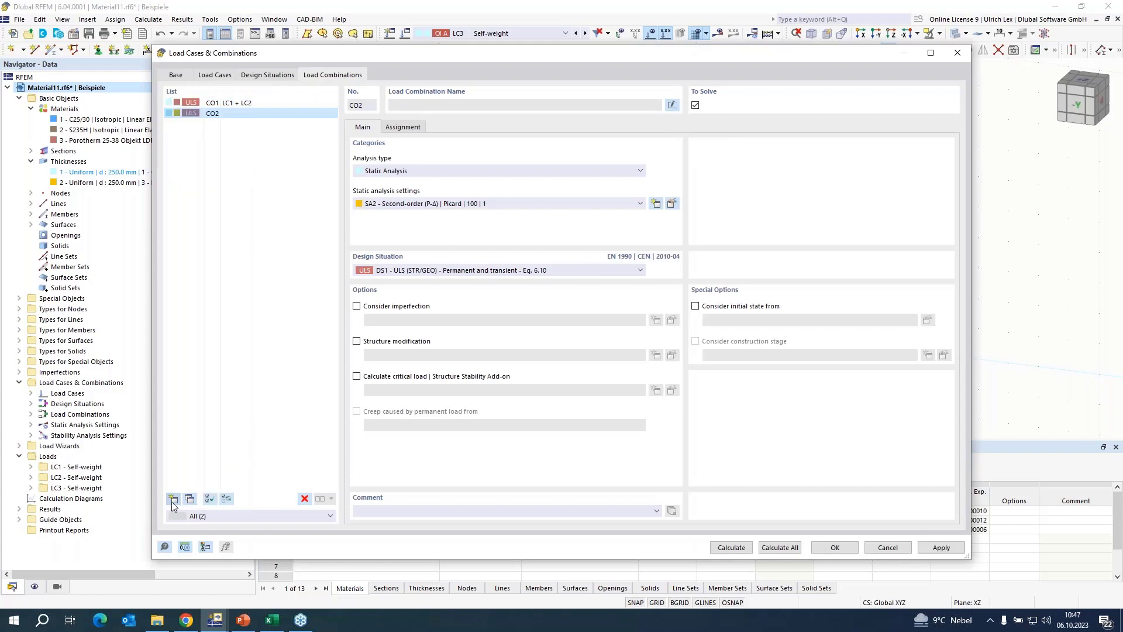
pyautogui.click(403, 209)
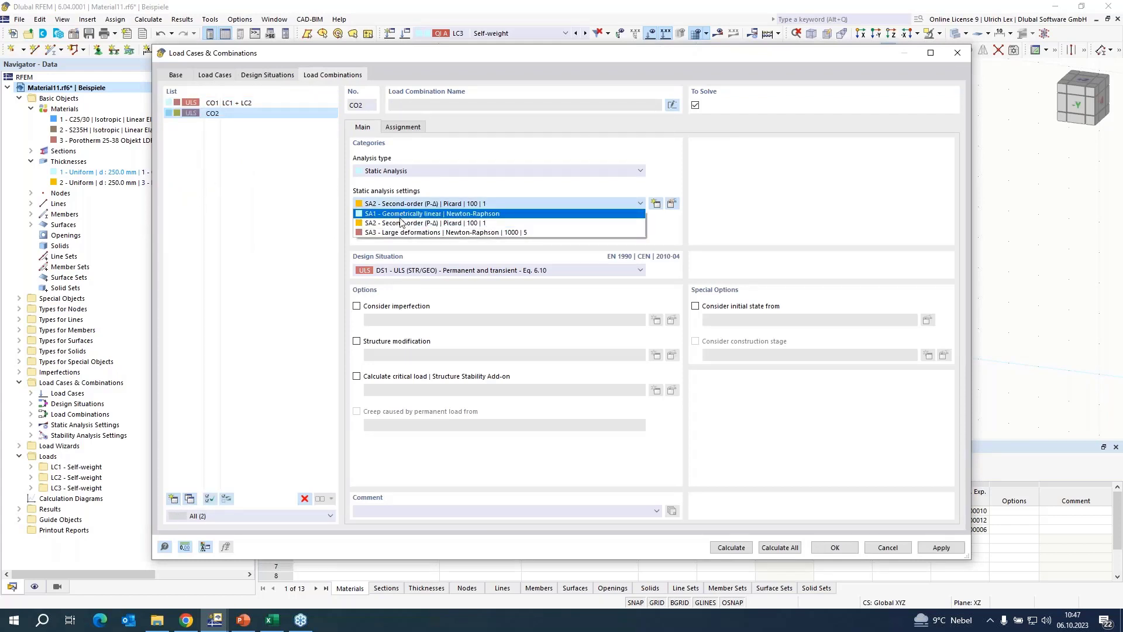
pyautogui.click(396, 232)
# - Assign the static analysis settings SA3 - Large deformations, Newton-Raphson to load cases LC1, LC2 and LC3 together
pyautogui.click(215, 78)
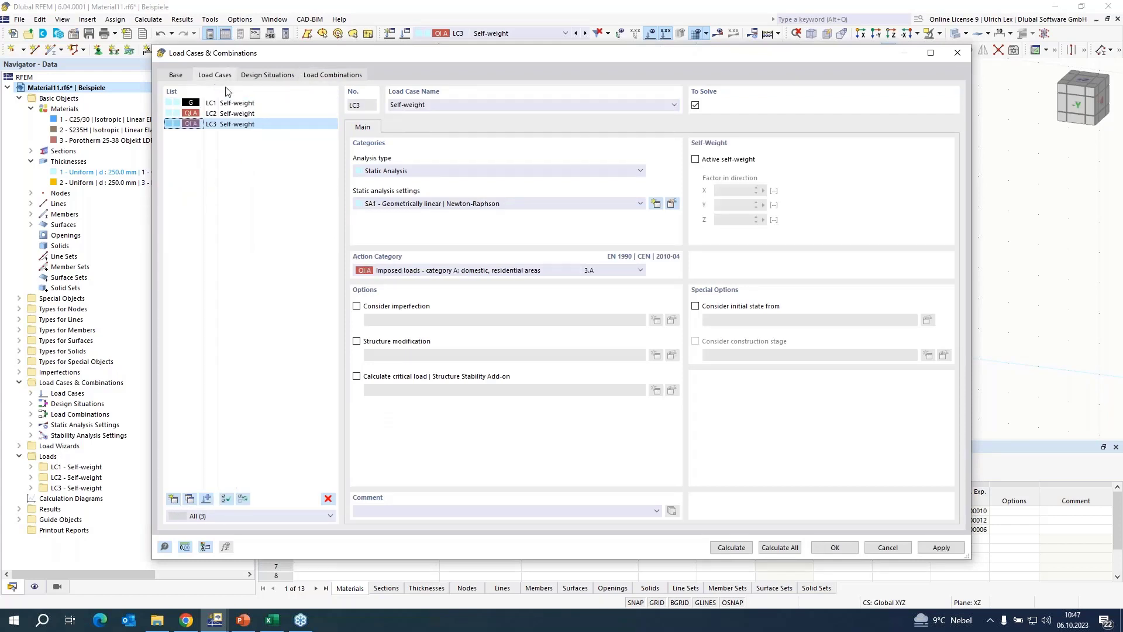
pyautogui.keyDown('shift'); pyautogui.click(245, 104); pyautogui.keyUp('shift')
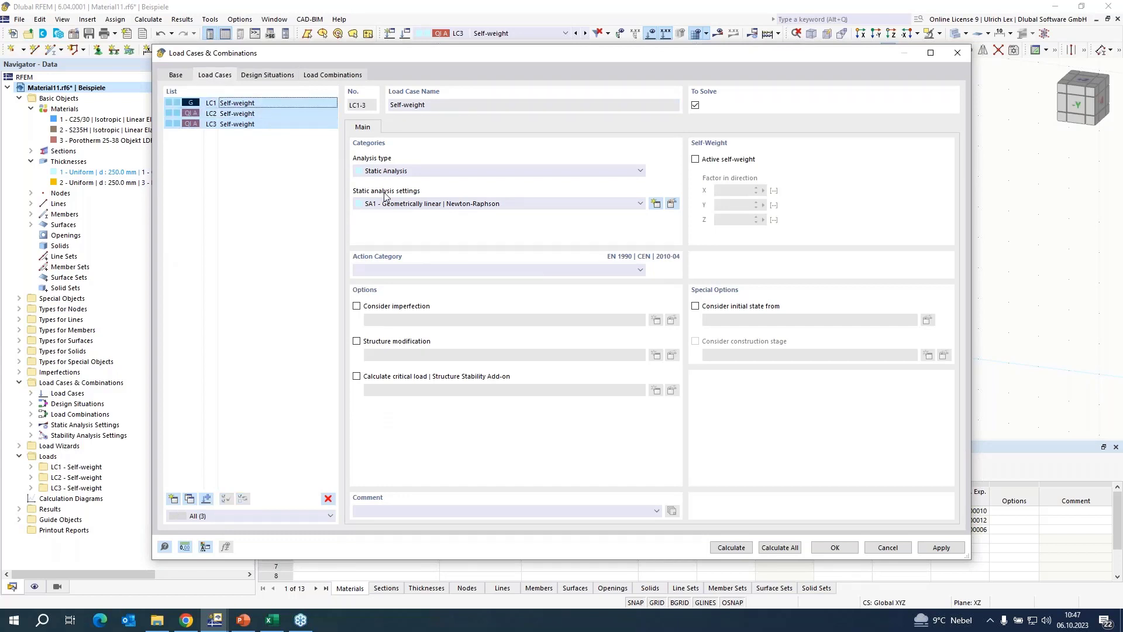
pyautogui.click(445, 204)
pyautogui.click(421, 233)
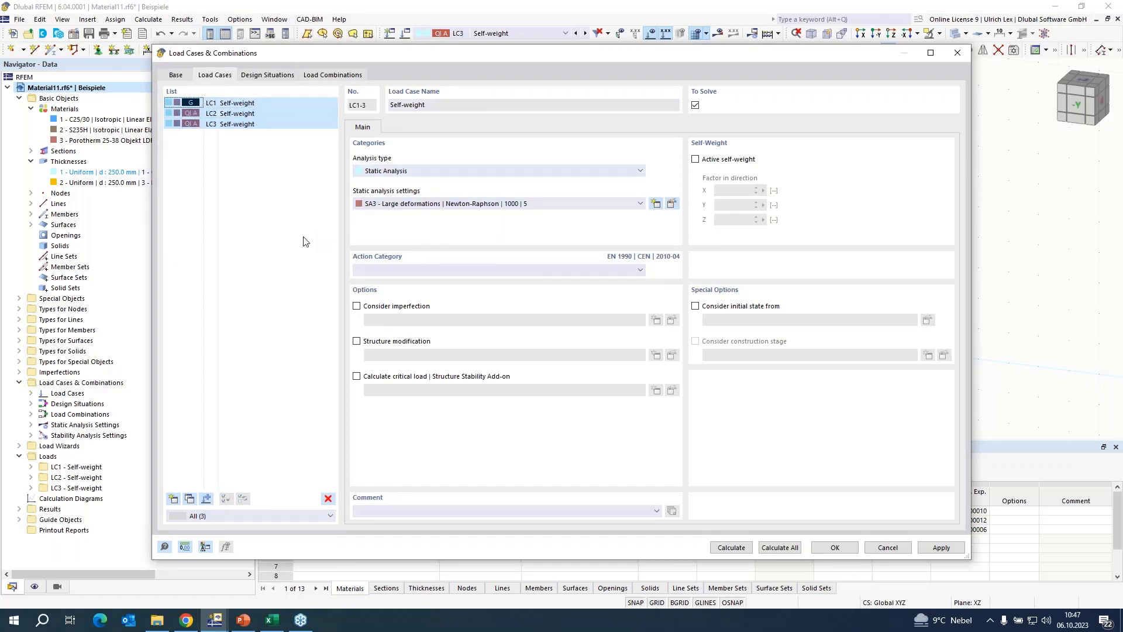
# - Assign load cases LC1 and LC3 to load combination CO2 with factor 1.00 each
pyautogui.click(336, 75)
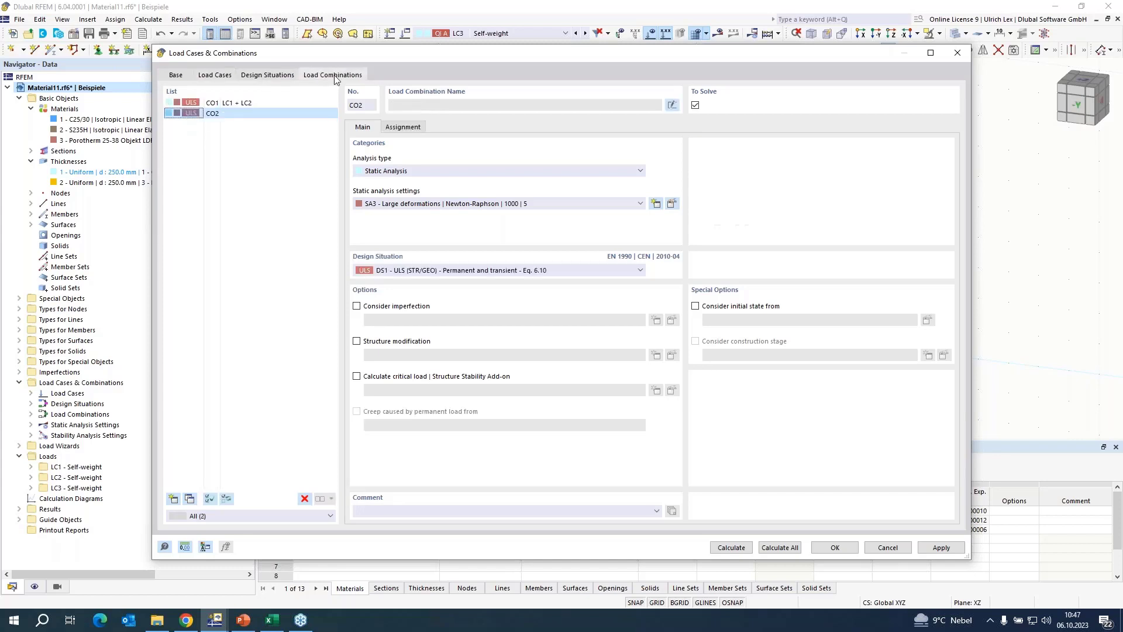
pyautogui.click(400, 129)
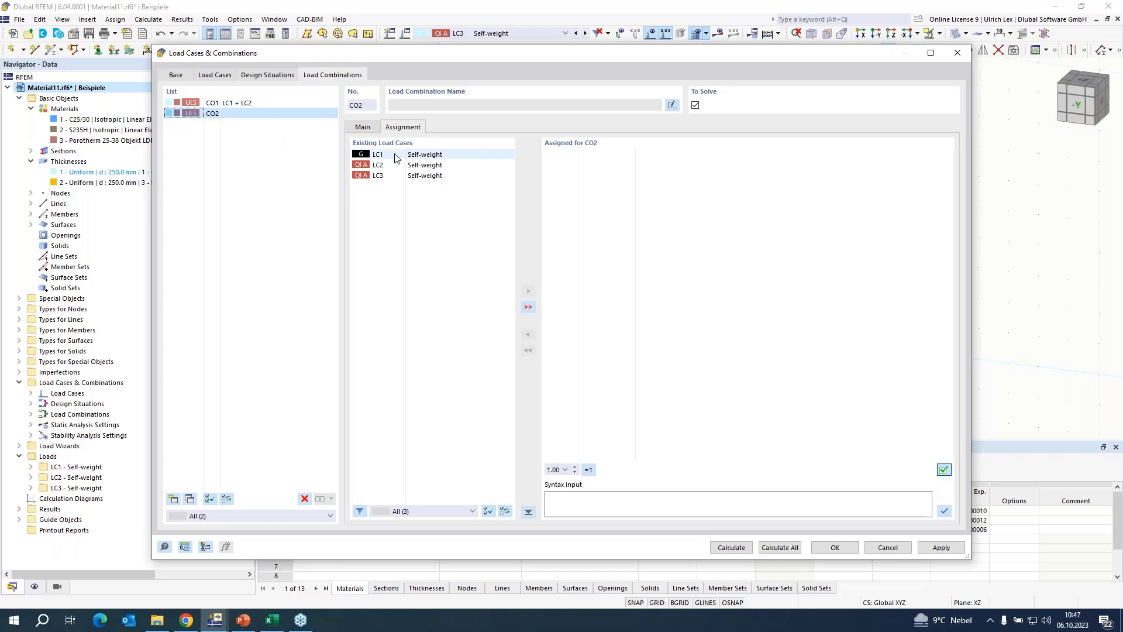
pyautogui.moveTo(387, 159); pyautogui.dragTo(585, 155)
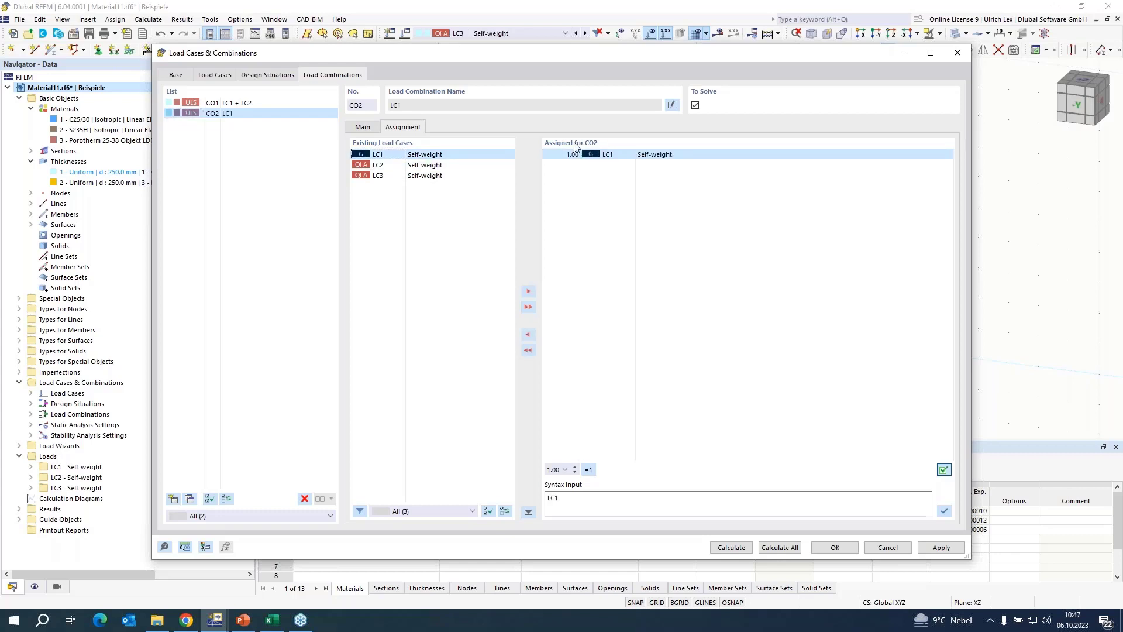
pyautogui.doubleClick(392, 176)
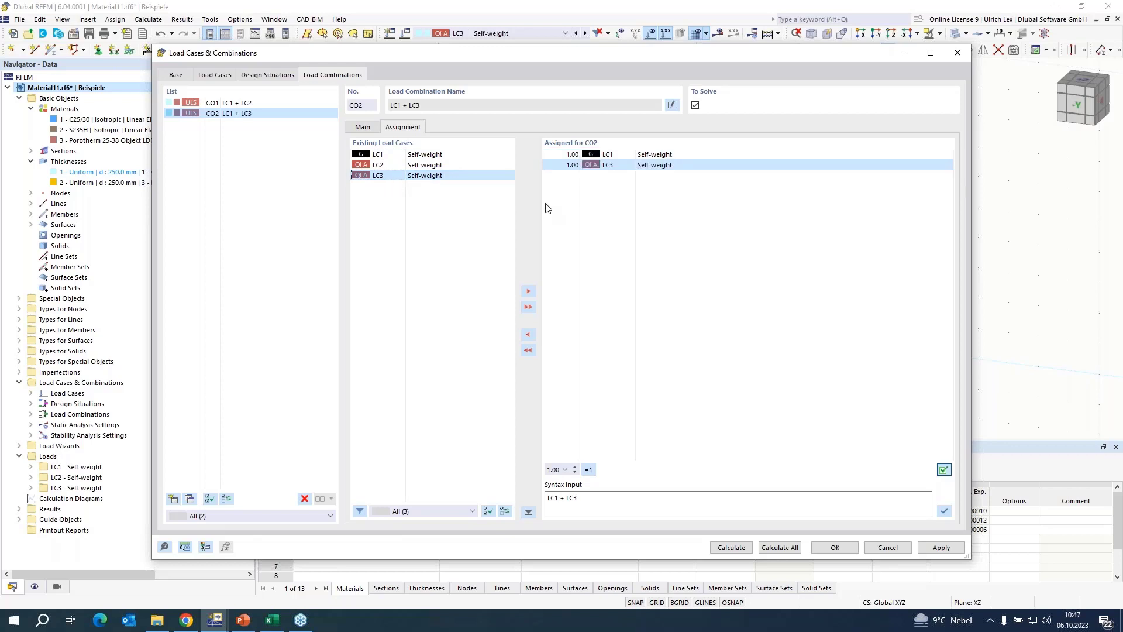
# - Let CO2 consider the initial state from LC1 and activate its critical load calculation with the Structure Stability add-on
pyautogui.click(363, 127)
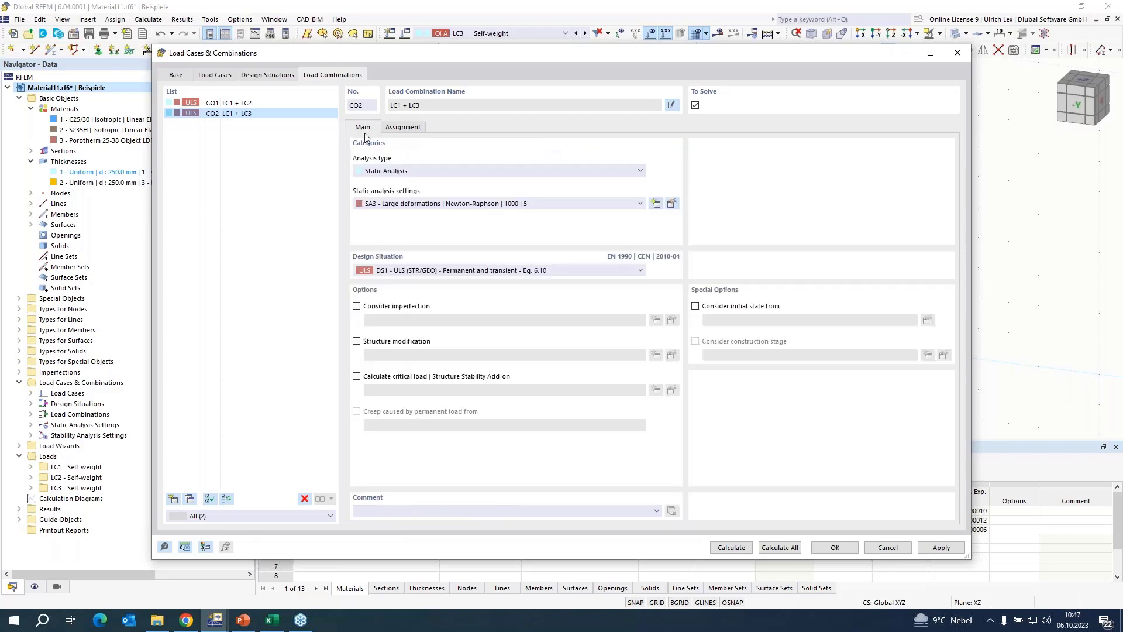
pyautogui.click(695, 307)
pyautogui.click(357, 377)
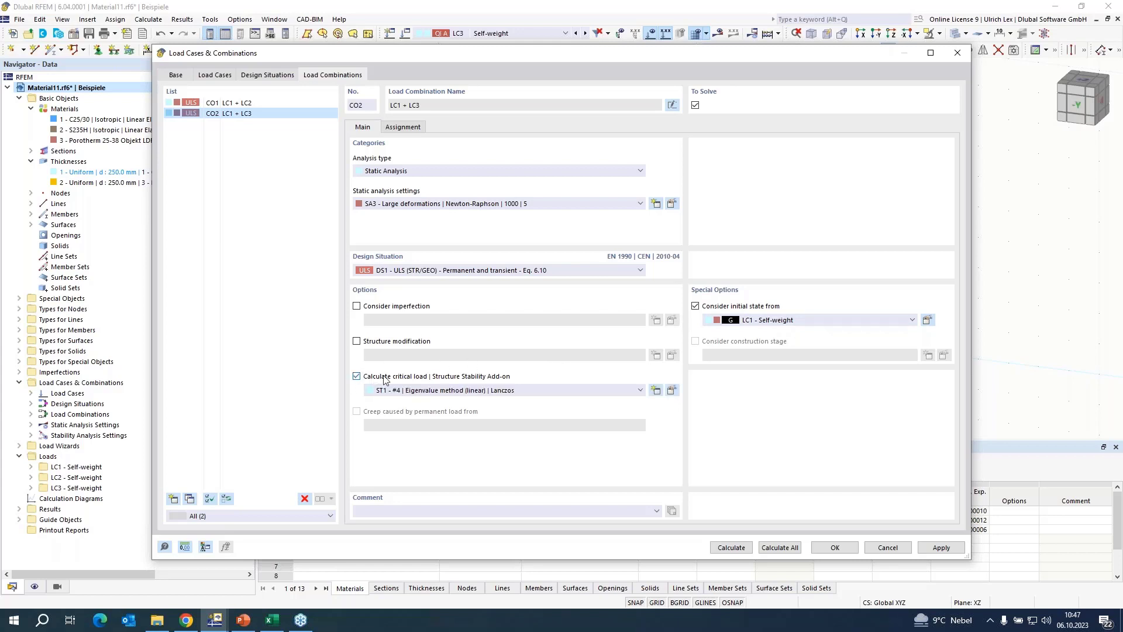
# - Set the stability analysis type of CO2's settings ST1 to Incremental method without eigenvalue analysis (non-linear)
pyautogui.click(671, 390)
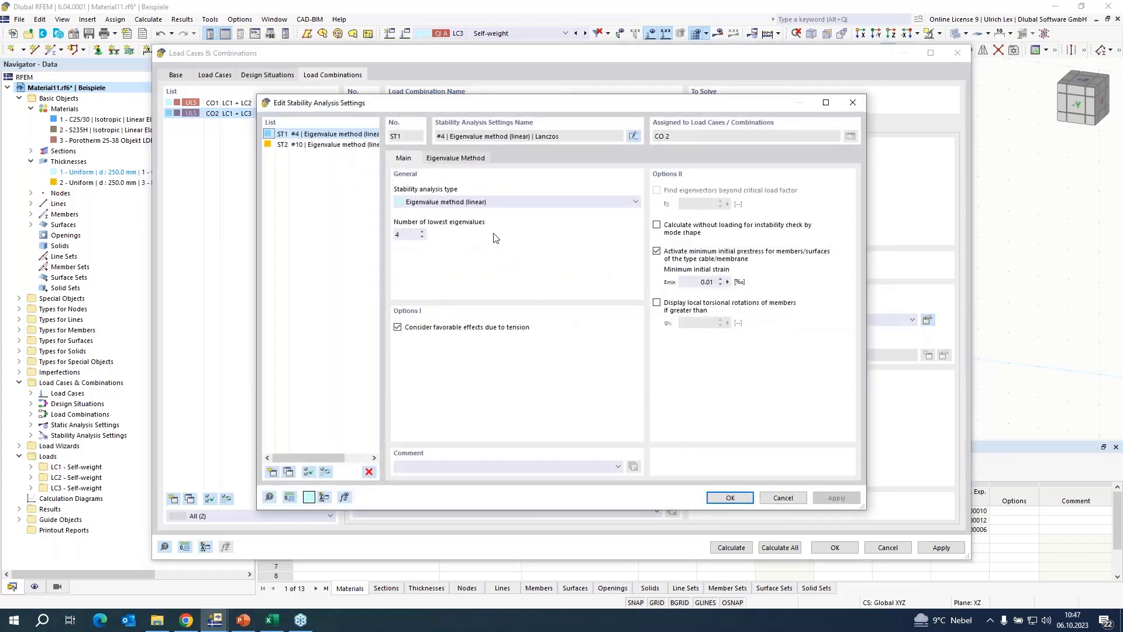
pyautogui.click(528, 203)
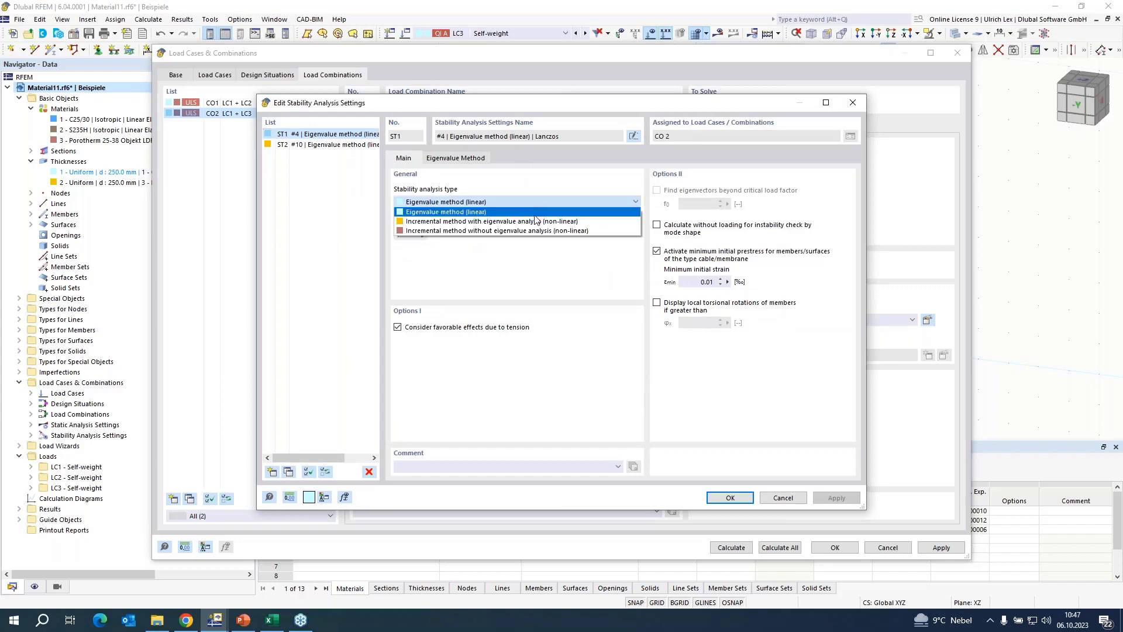
pyautogui.click(609, 231)
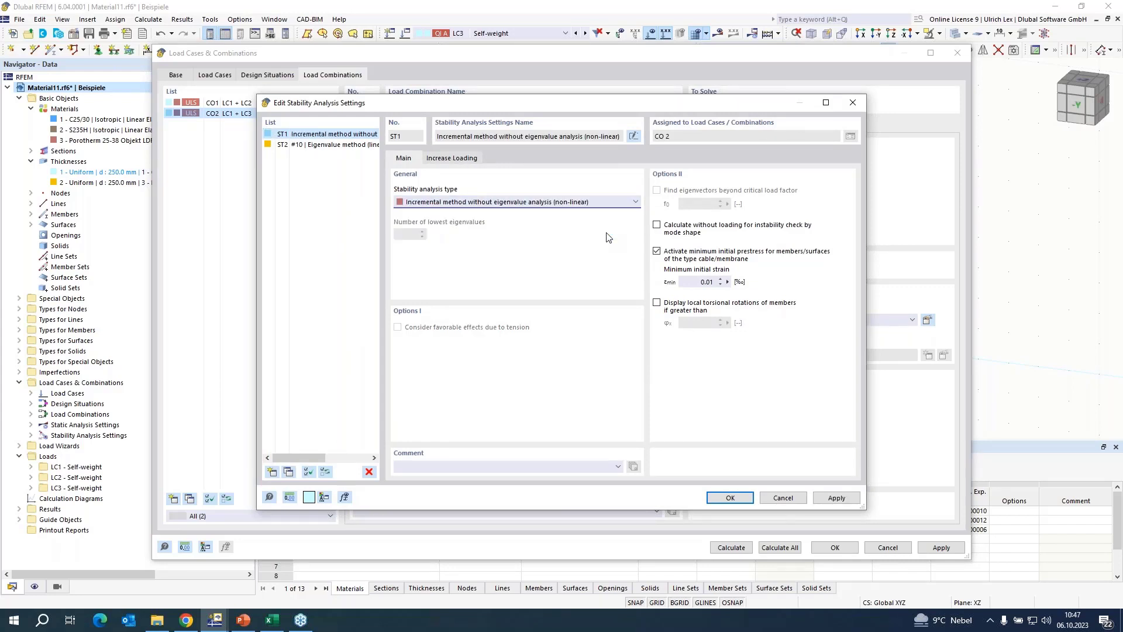
# - Set ST1's initial load factor to 0.5, increment to 0.05, refinement to 1 and maximum increments to 1000, saving results of all increments
pyautogui.click(459, 160)
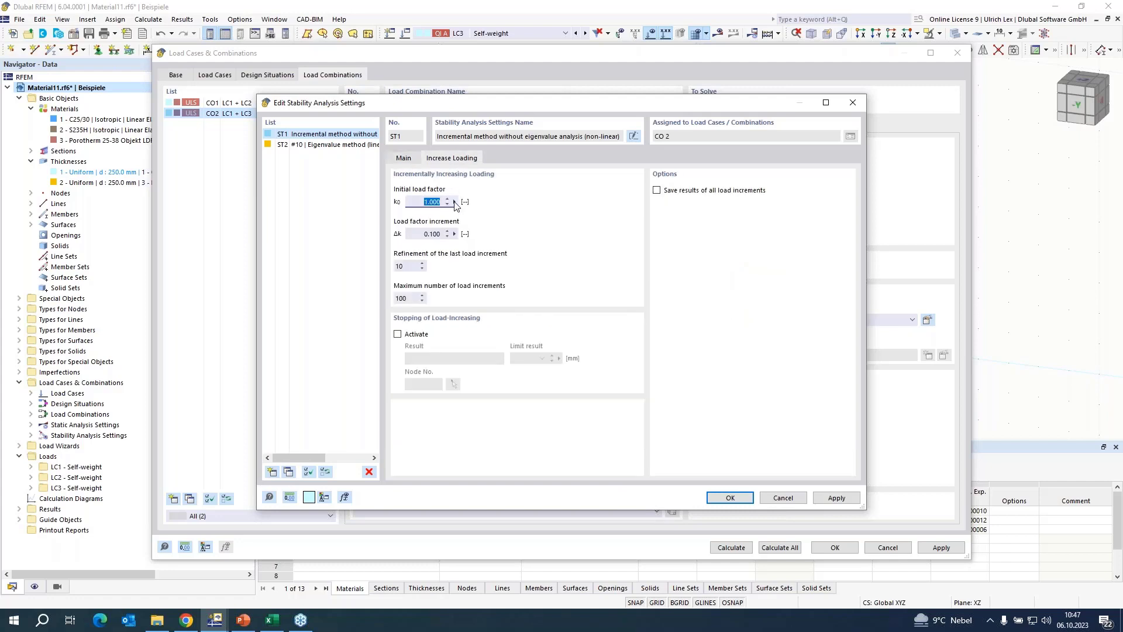
pyautogui.write('0,5')
pyautogui.press('Tab')
pyautogui.write('0,05')
pyautogui.press('Tab')
pyautogui.press('Tab')
pyautogui.click(657, 192)
pyautogui.moveTo(606, 102); pyautogui.dragTo(635, 90)
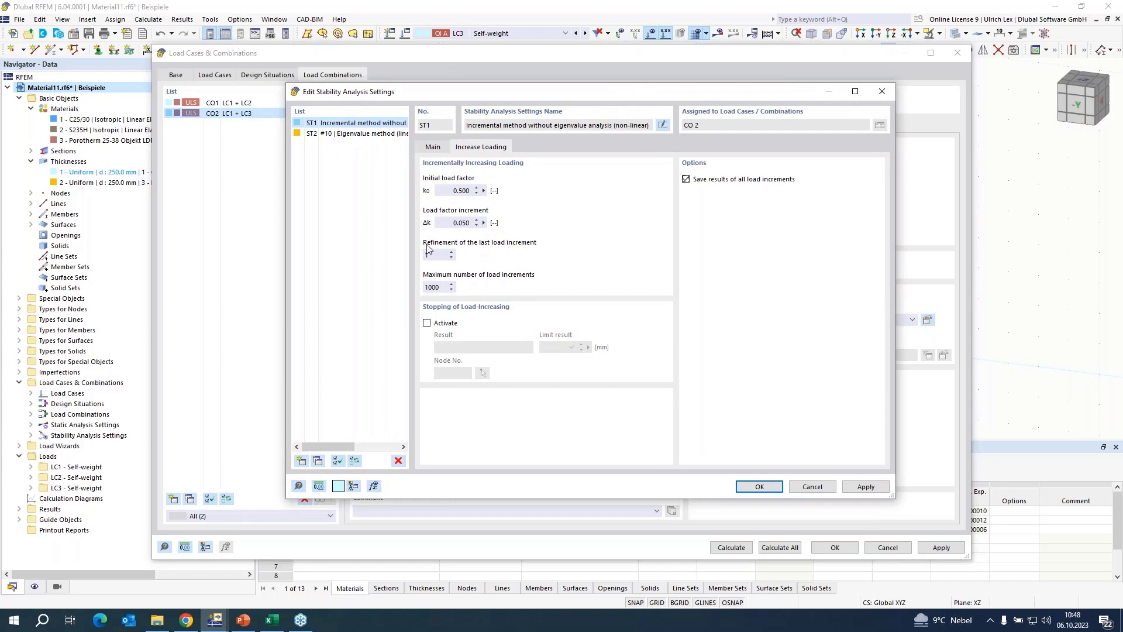
# - Activate stopping of the load increase in ST1 at a limit displacement u of 20 mm at any node and accept the settings
pyautogui.click(428, 323)
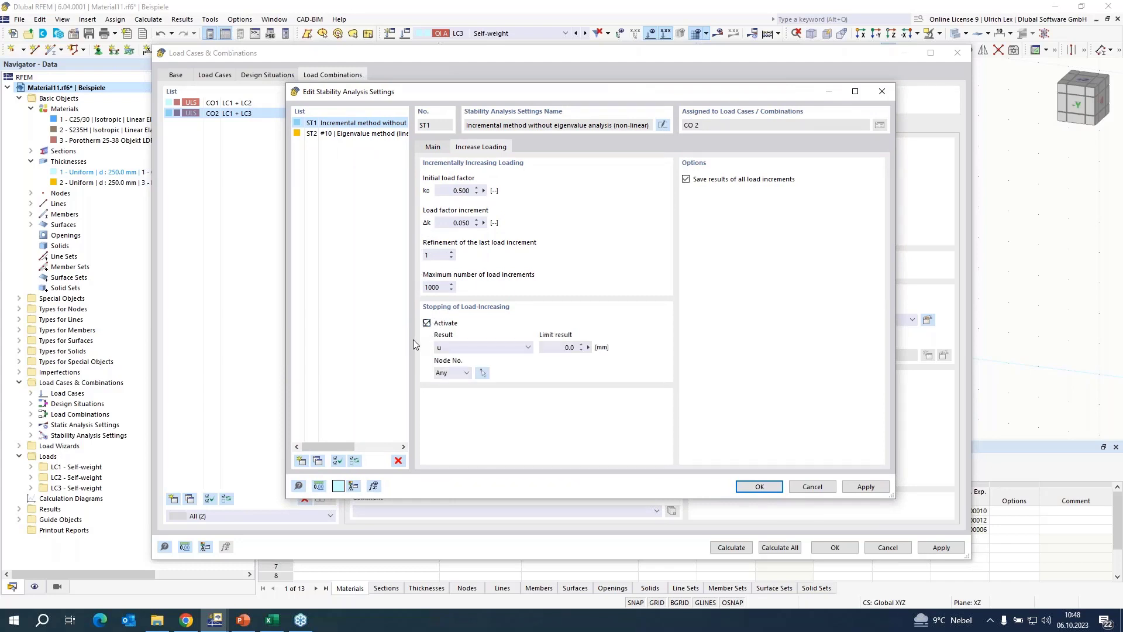
pyautogui.click(579, 348)
pyautogui.click(754, 488)
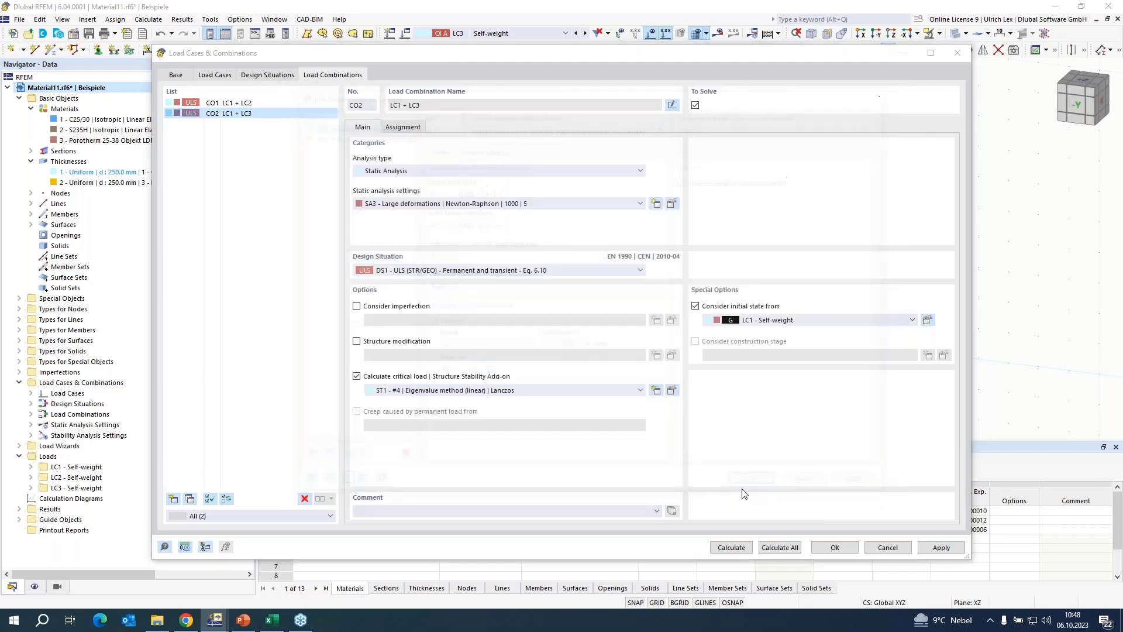
# - Review the analysis type and incremental loading values of CO2's stability settings and cancel the load cases and combinations dialog
pyautogui.click(671, 390)
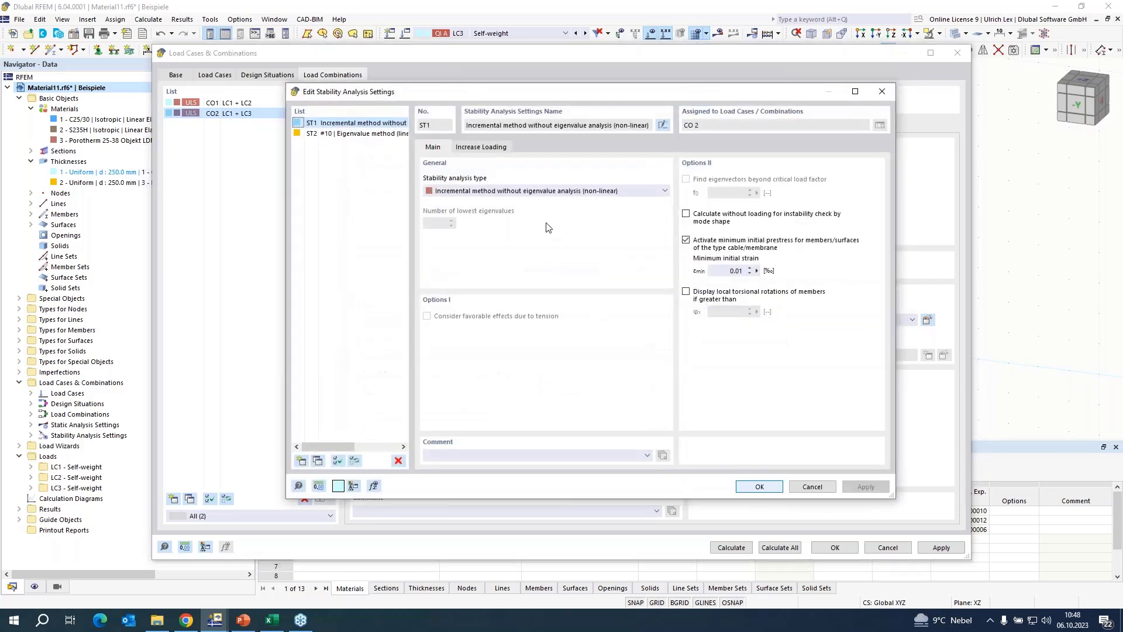
pyautogui.click(481, 147)
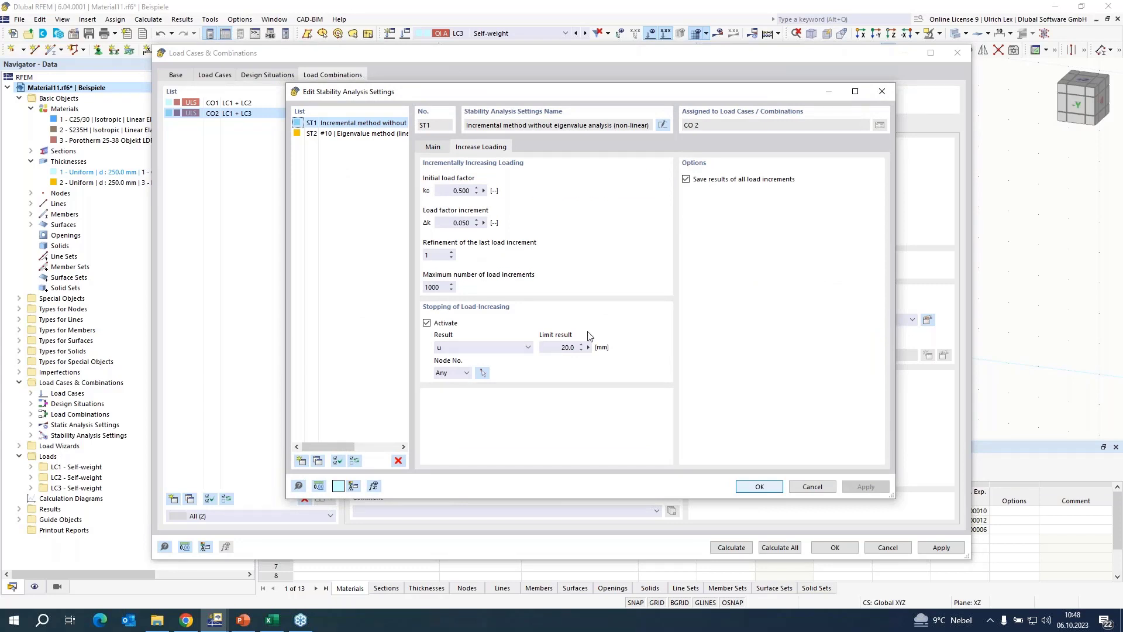
pyautogui.click(812, 488)
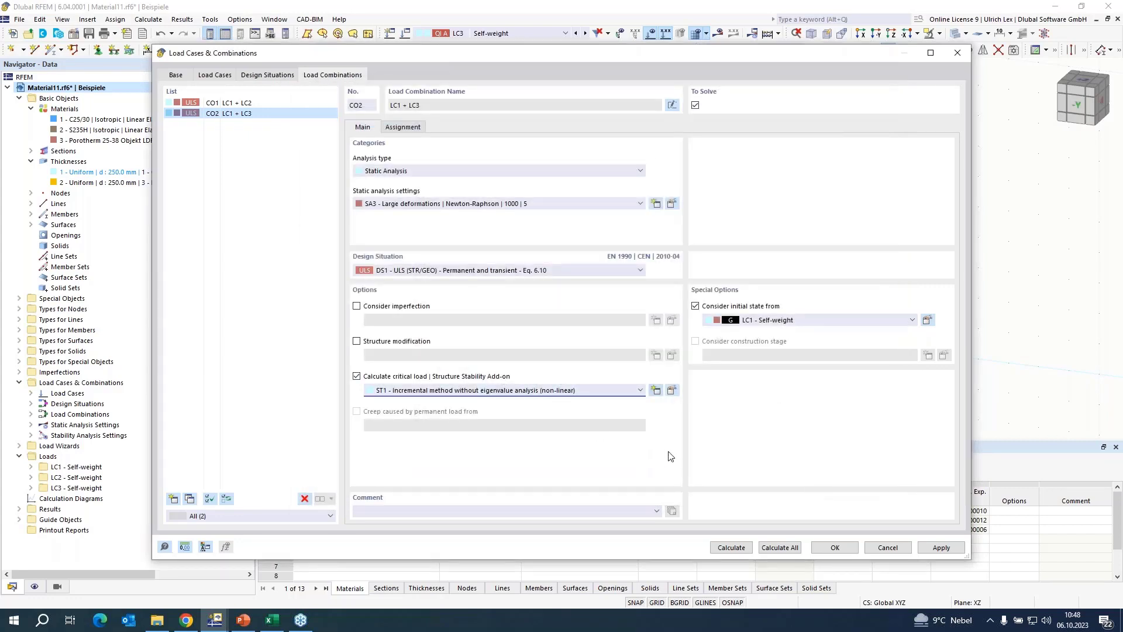
pyautogui.click(887, 547)
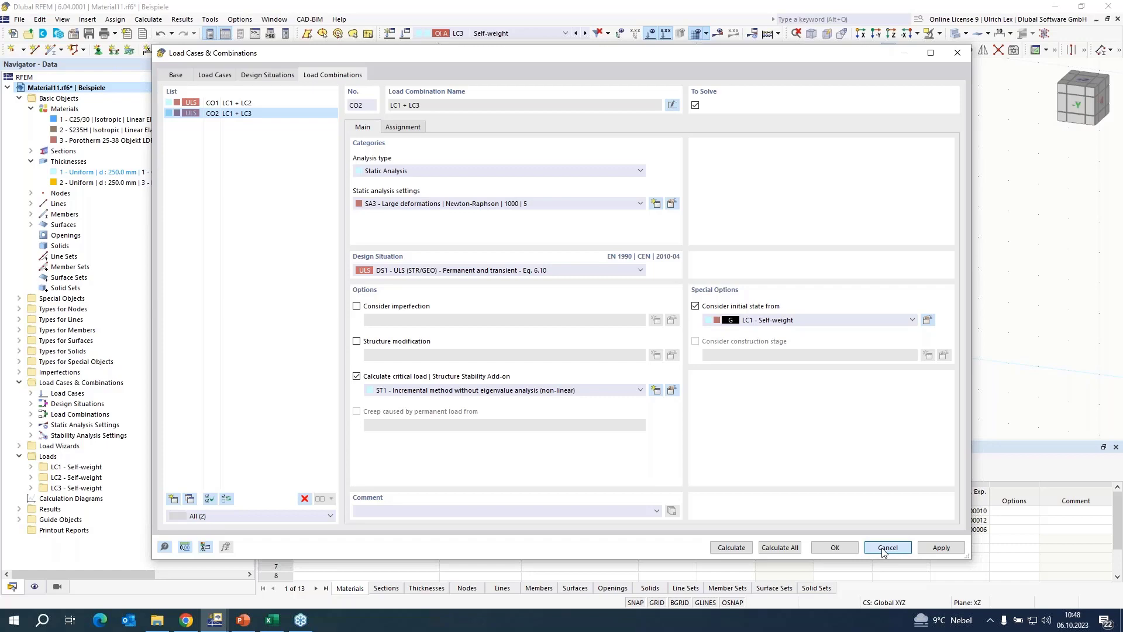
# - Switch to the other RFEM instance and bring up the calculated wall model Schubwand_ohne_Öffnung.rf6
pyautogui.click(218, 620)
pyautogui.click(342, 568)
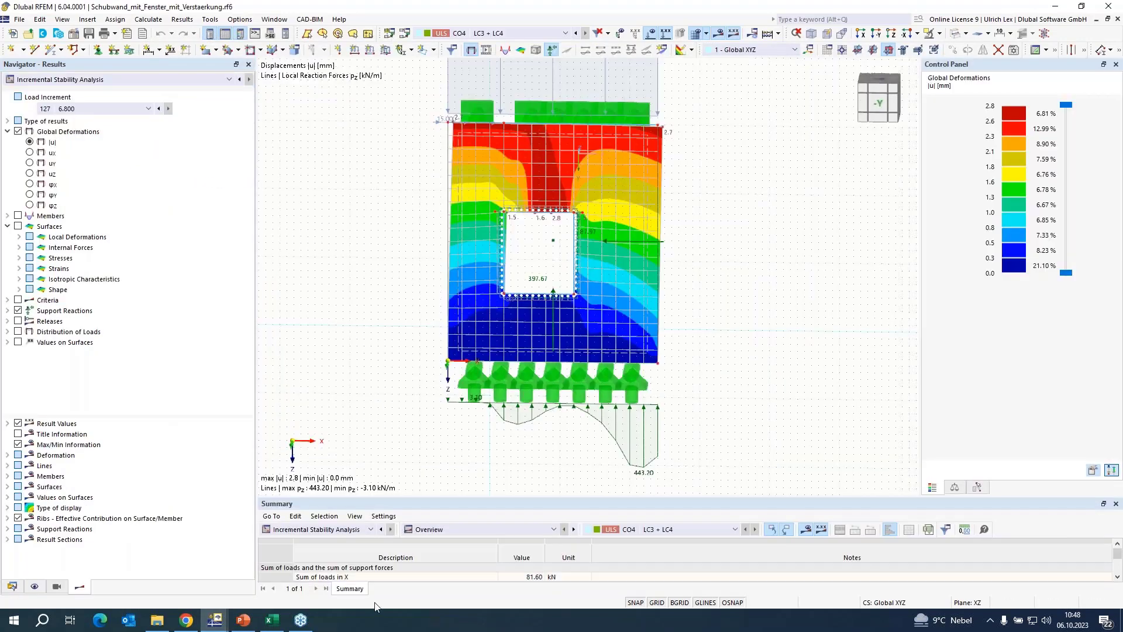
pyautogui.click(279, 20)
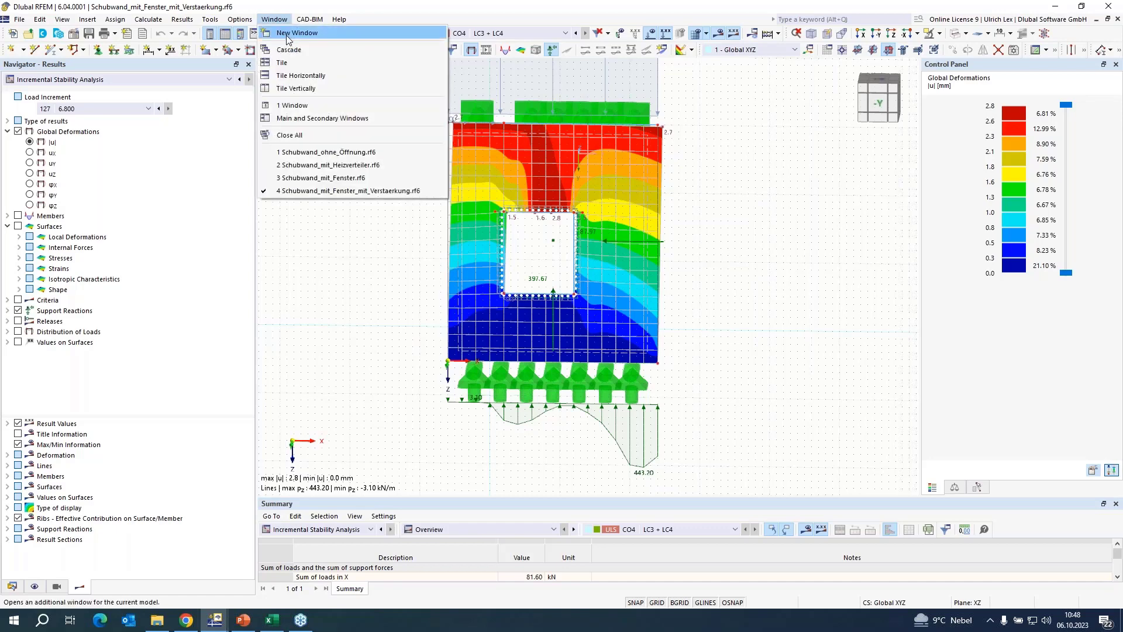
pyautogui.click(345, 151)
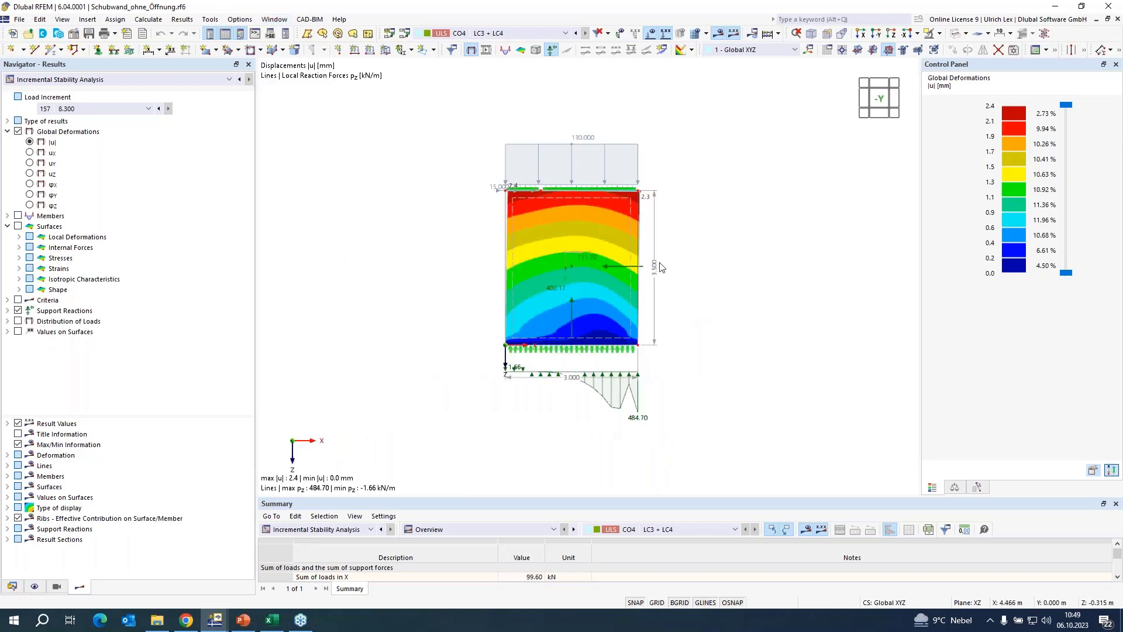
# - Examine the Incremental Stability Analysis deformations and support reactions of the shear wall without opening under CO4
pyautogui.click(114, 80)
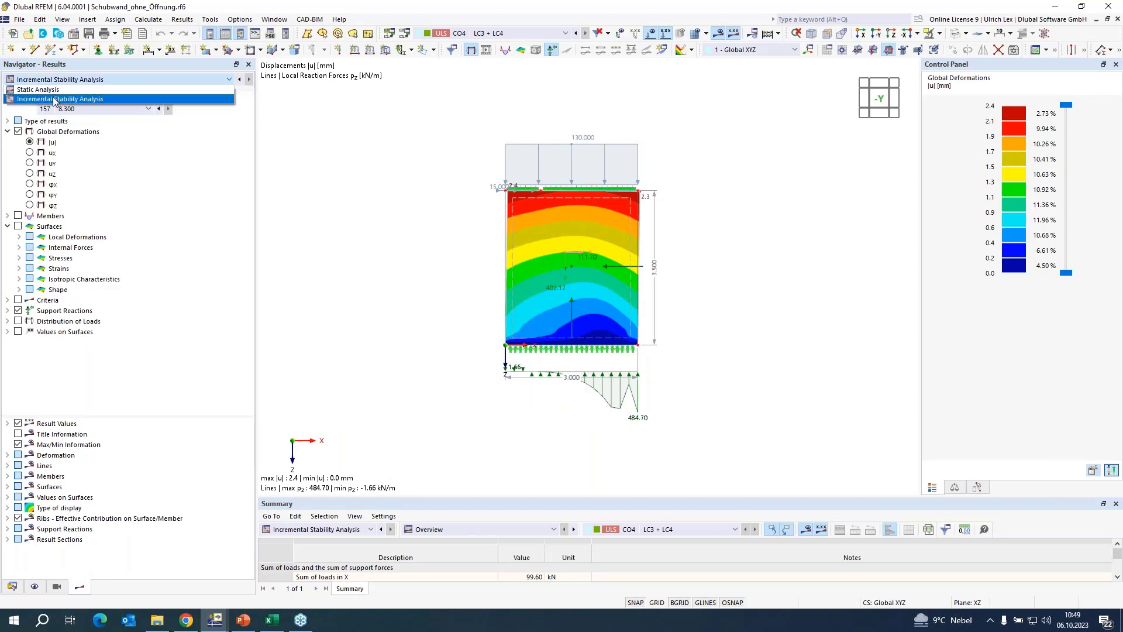
pyautogui.click(56, 99)
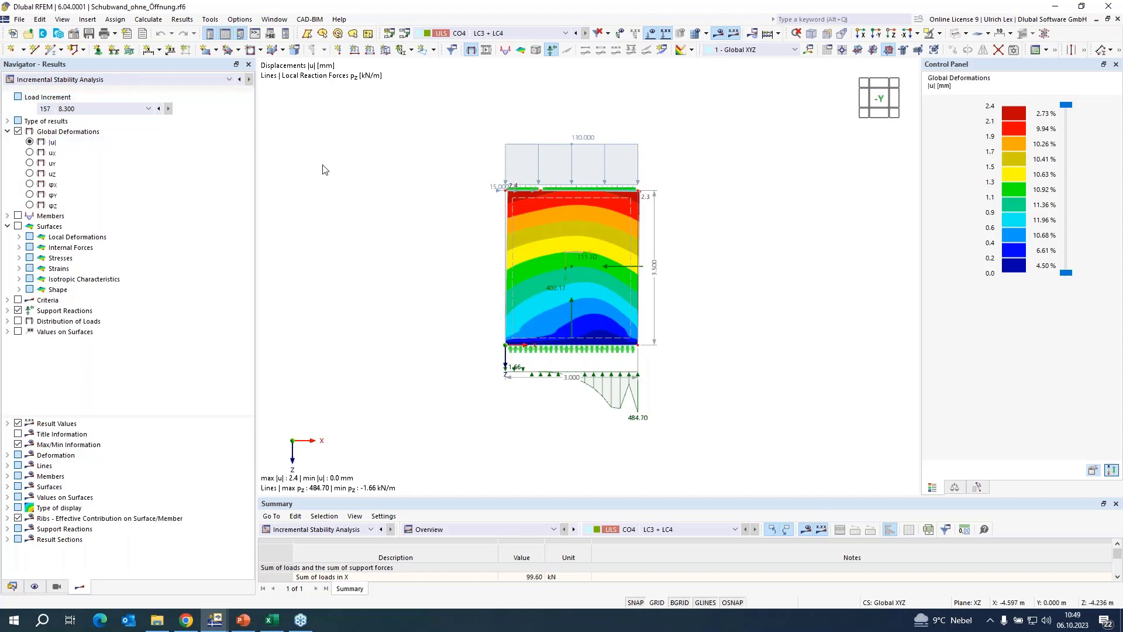
pyautogui.scroll(1, 570, 188)
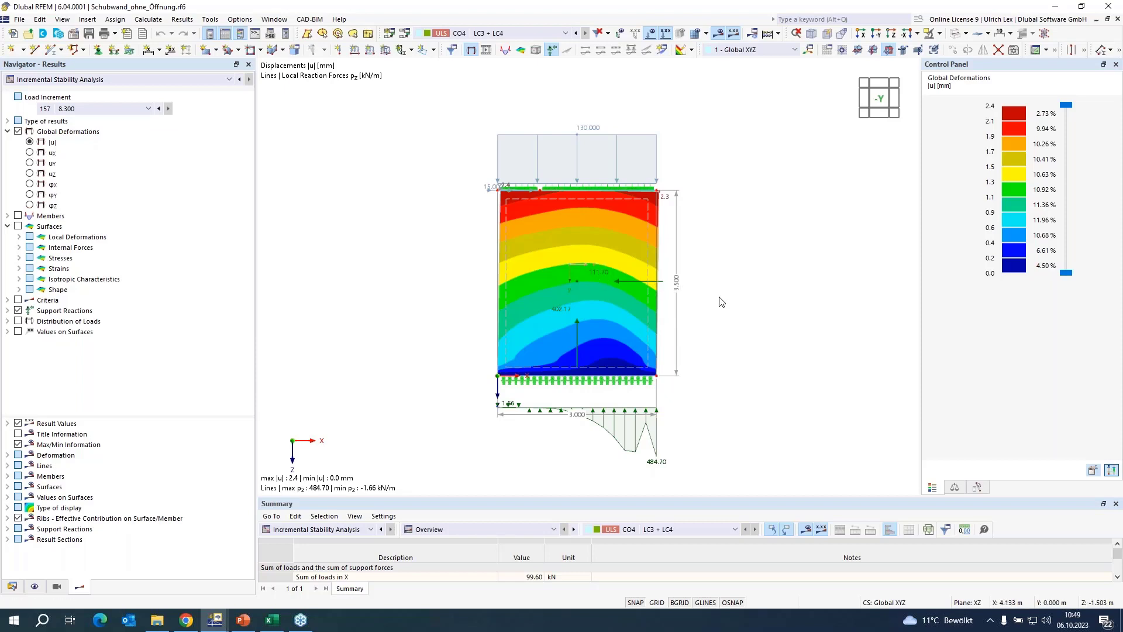
pyautogui.scroll(-1, 433, 237)
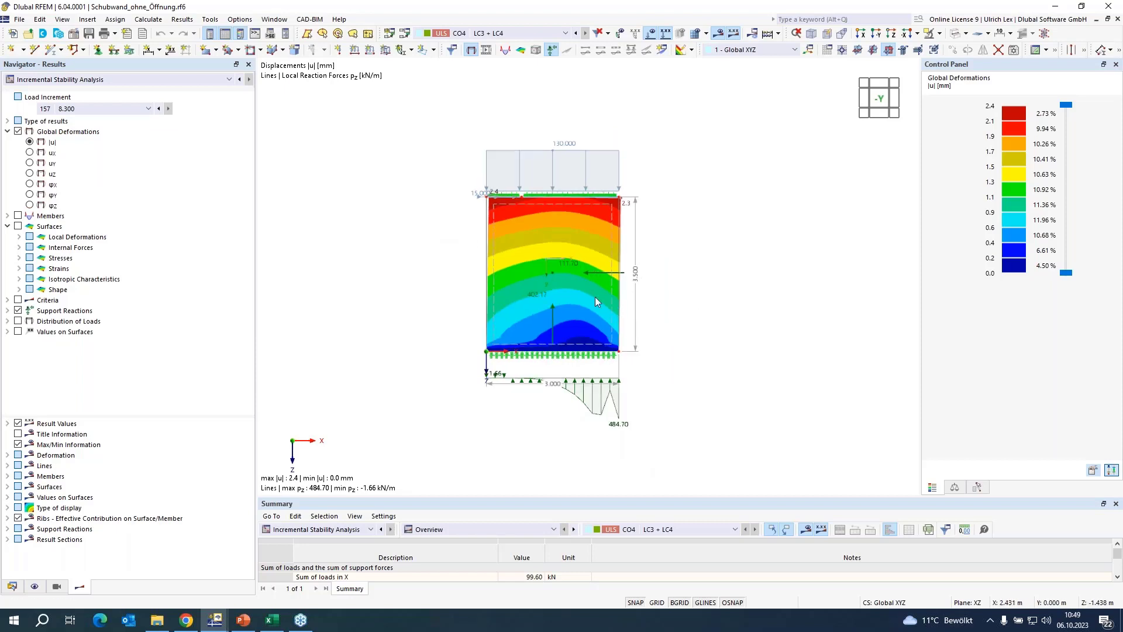
pyautogui.scroll(1, 564, 311)
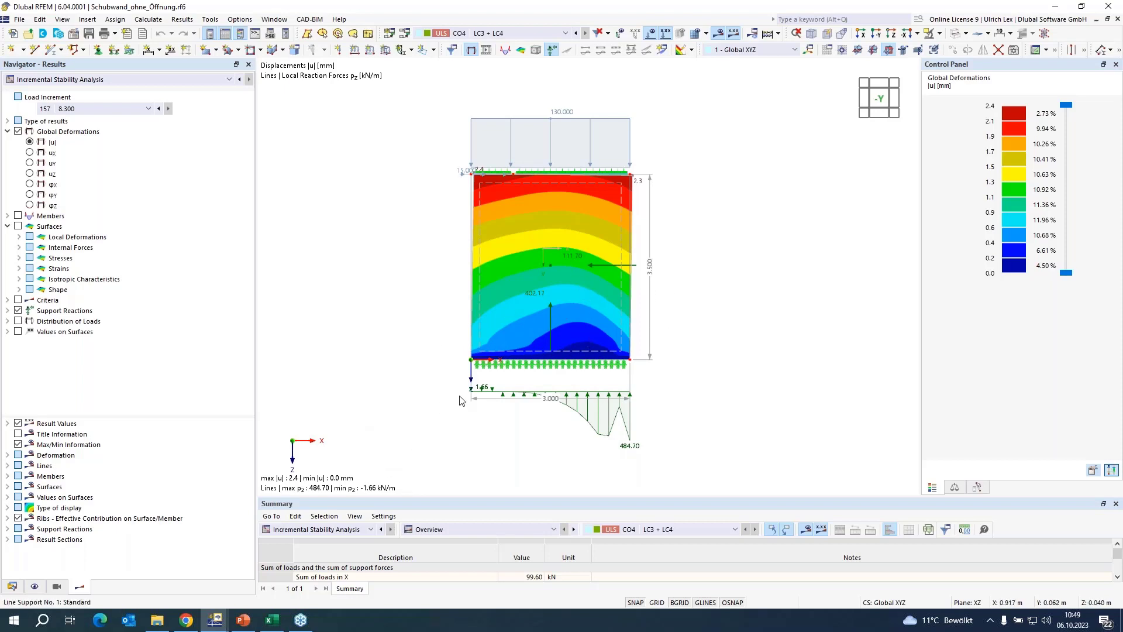
# - Switch to the Excel masonry design workbook and examine the wall's input data, actions and summarized shear and vertical resistance checks
pyautogui.click(269, 622)
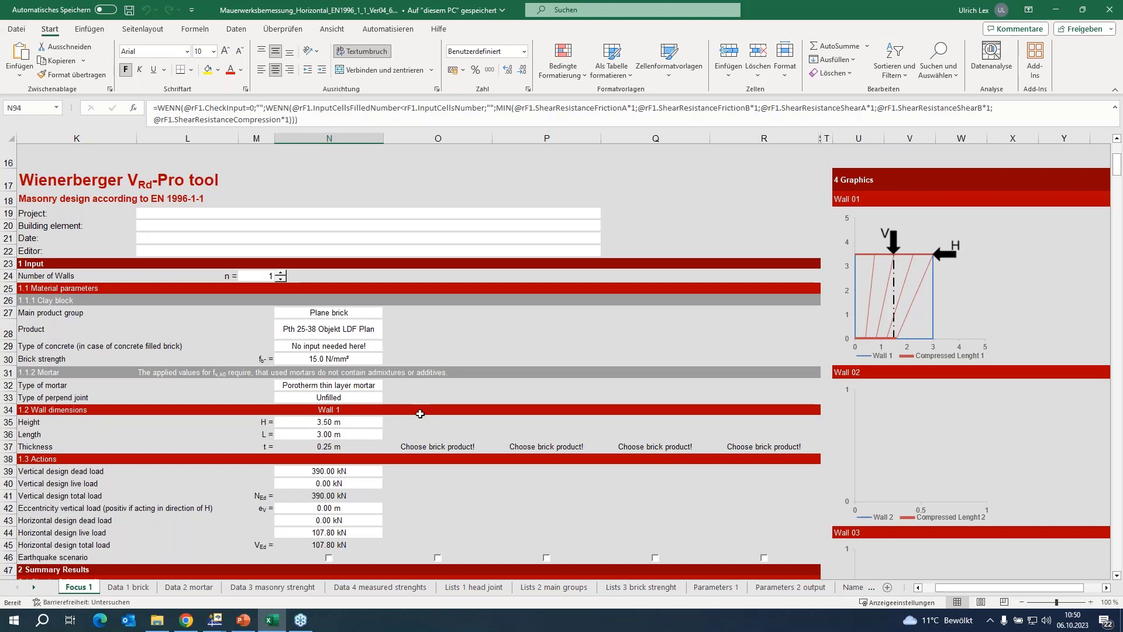
pyautogui.scroll(-2, 418, 414)
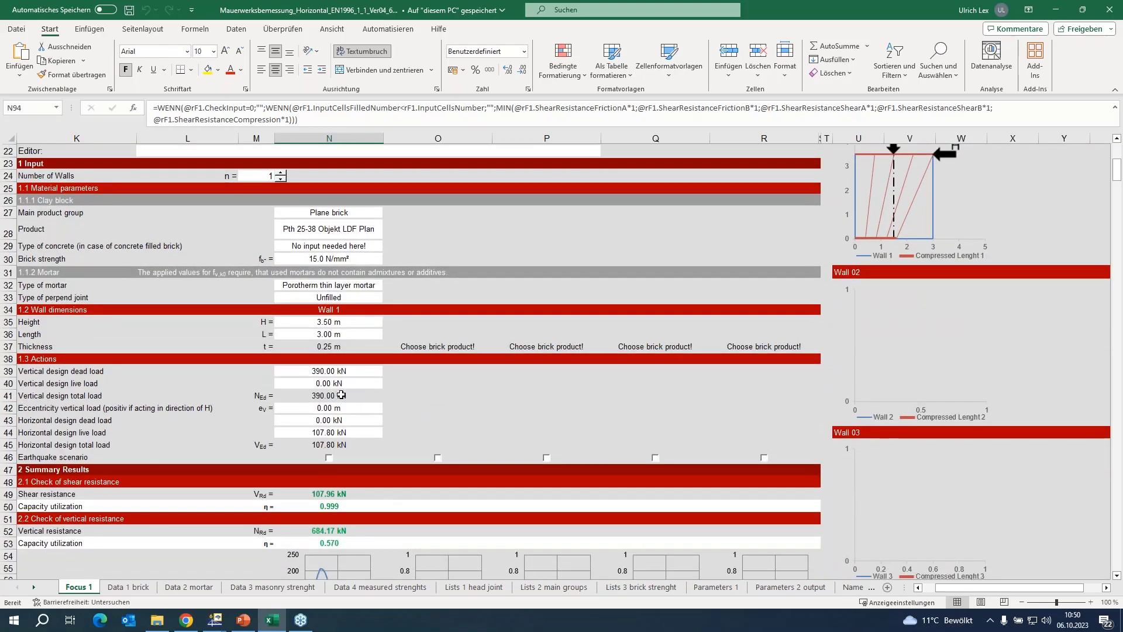
pyautogui.scroll(-4, 409, 441)
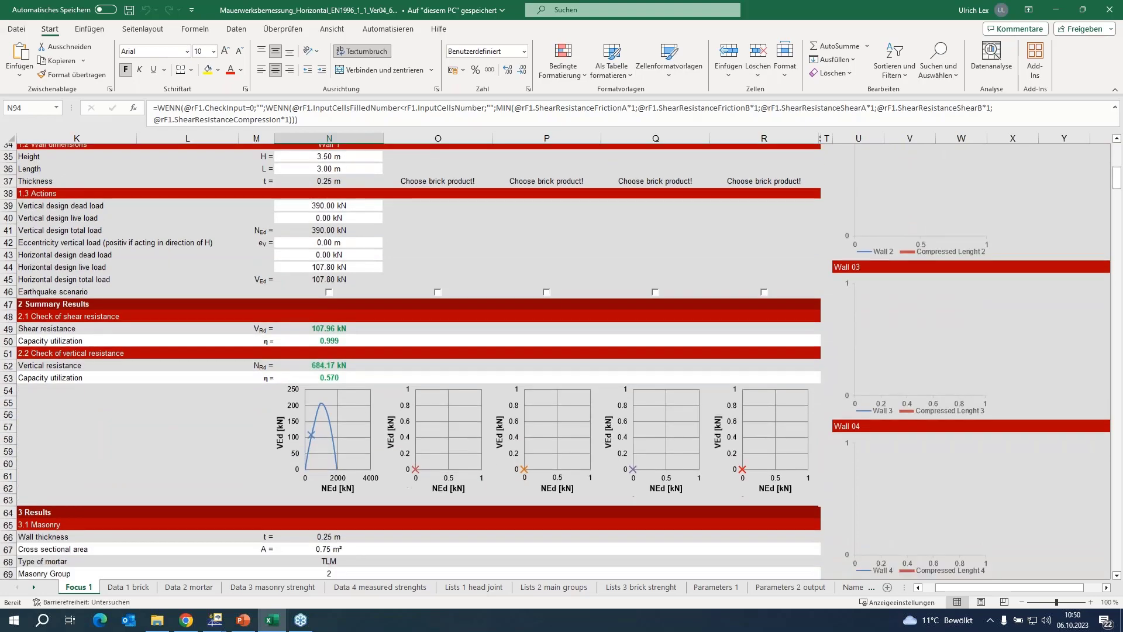
# - Finish viewing the workbook's resistance summary, switch back to RFEM's Schubwand_ohne_Öffnung.rf6 and examine its deformations and support reactions
pyautogui.scroll(-3, 402, 432)
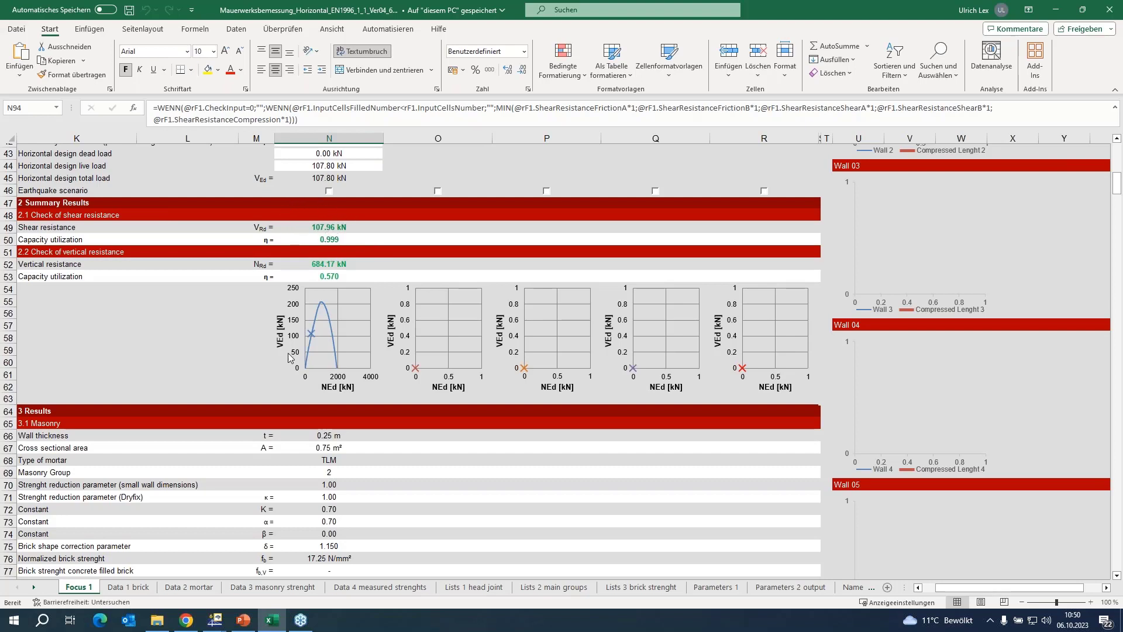
pyautogui.click(216, 621)
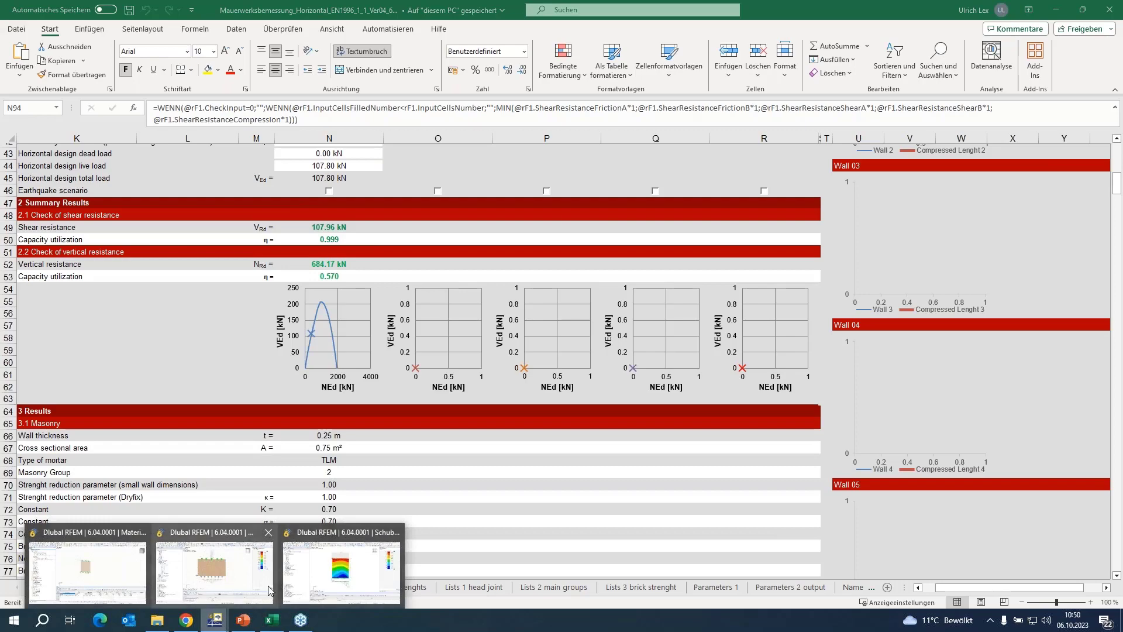
pyautogui.click(343, 585)
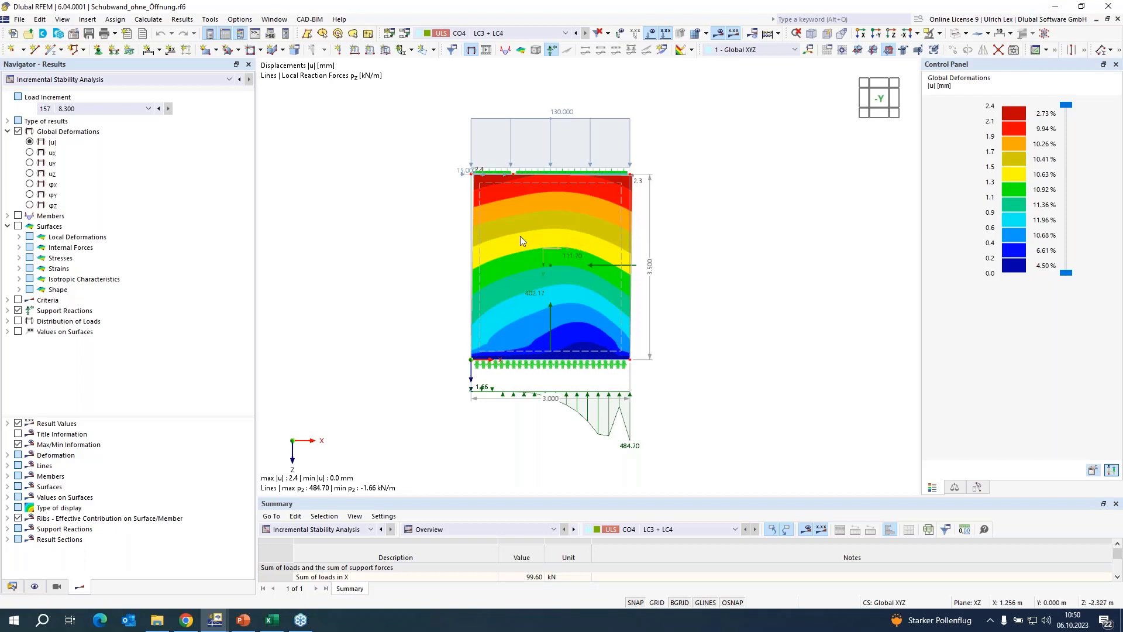
pyautogui.scroll(2, 581, 286)
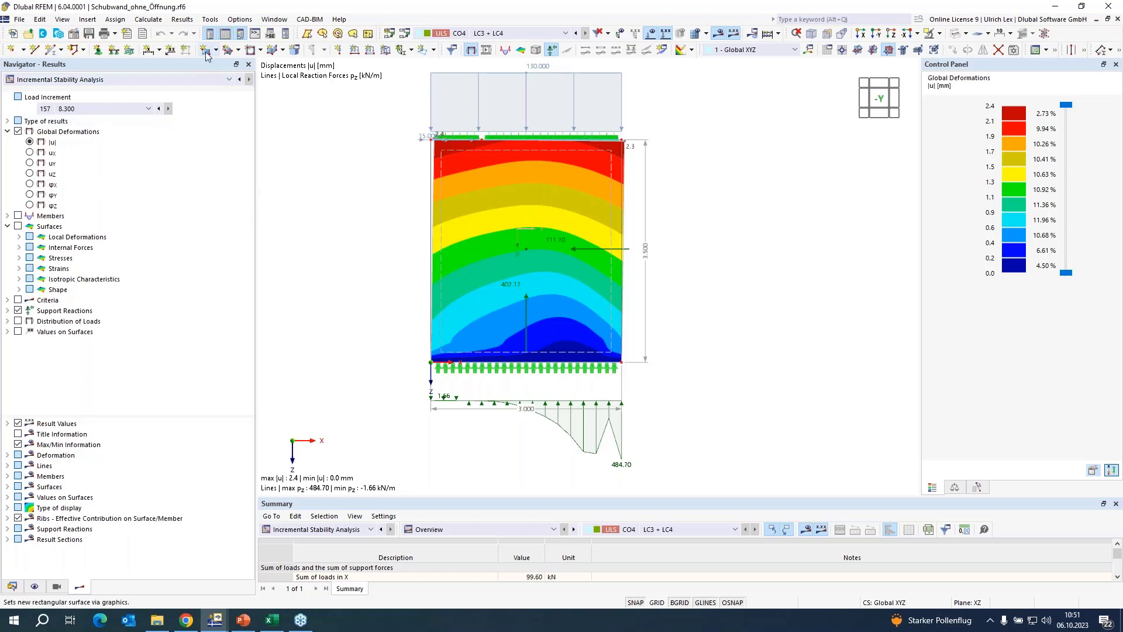
# - Bring up Schubwand_mit_Heizverteiler.rf6, hide its results, and inspect the wall's small base opening and the available load cases and combinations
pyautogui.click(262, 23)
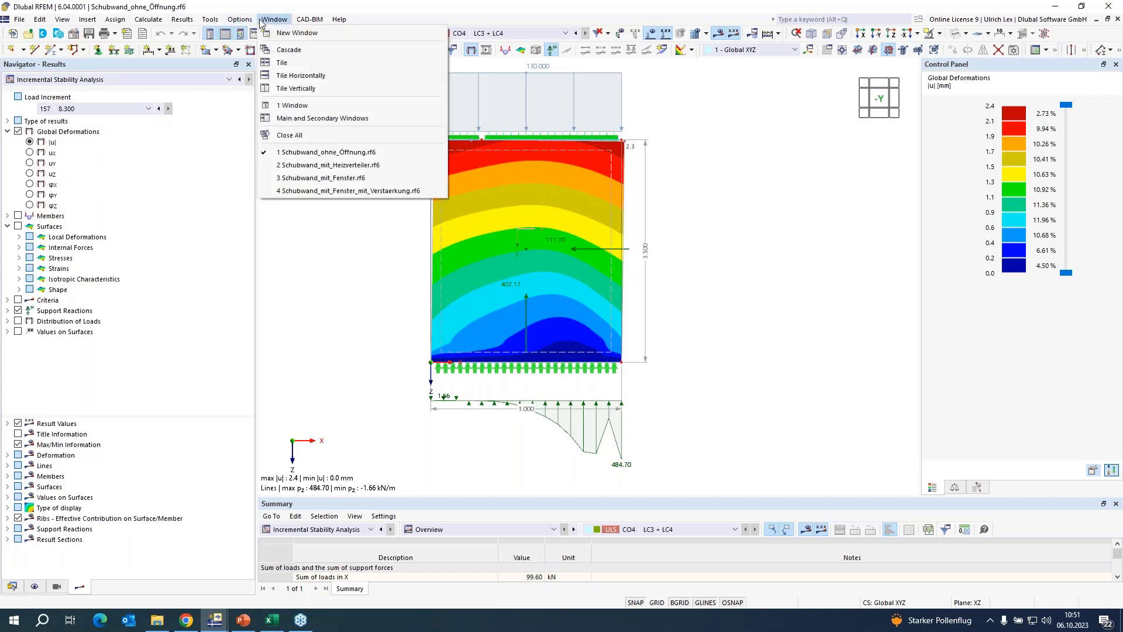
pyautogui.click(404, 165)
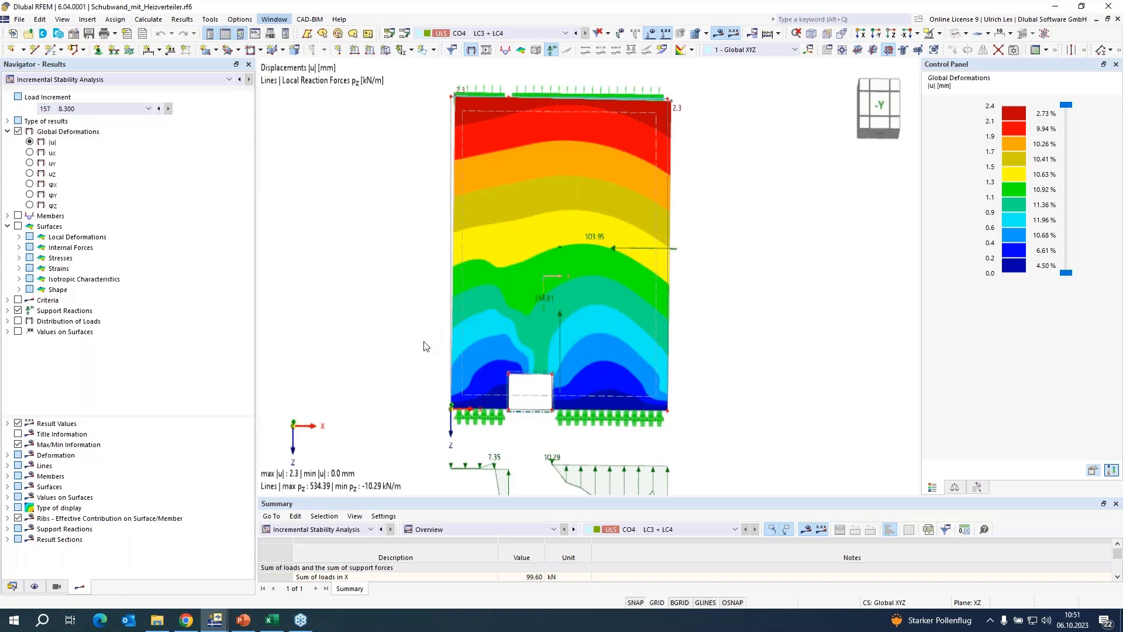
pyautogui.click(706, 33)
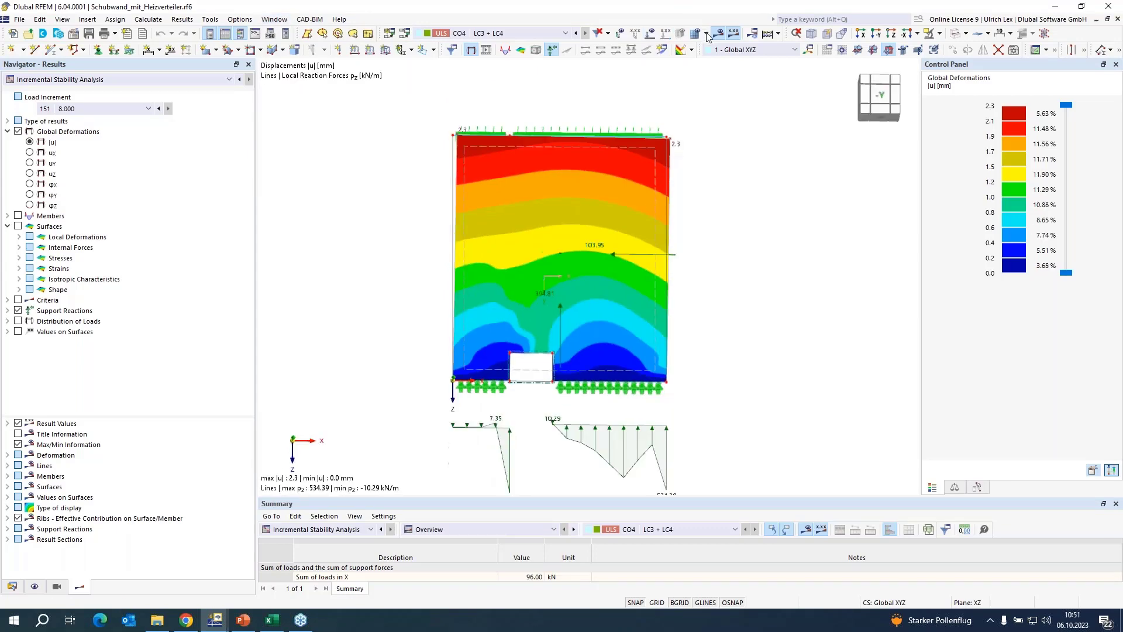
pyautogui.scroll(2, 690, 384)
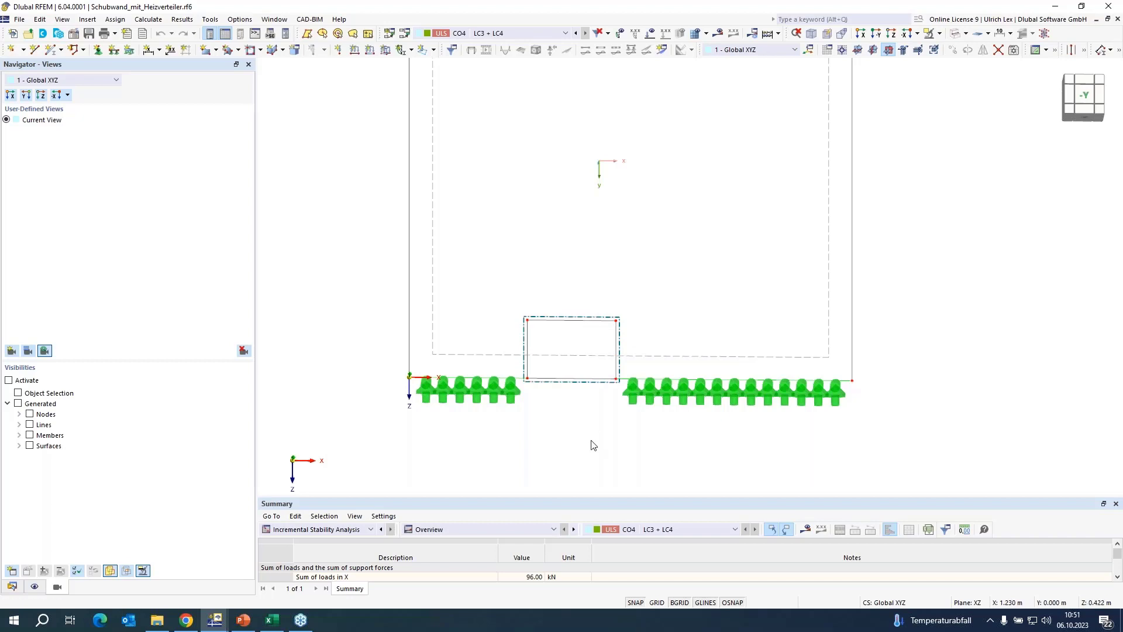
pyautogui.scroll(-3, 591, 442)
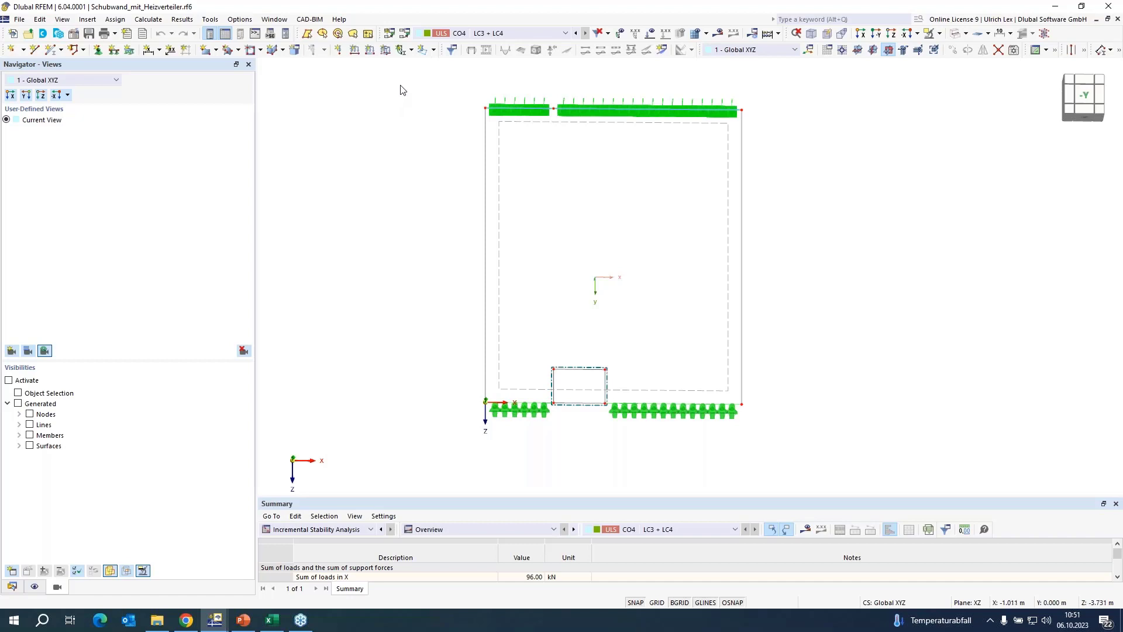
pyautogui.click(513, 36)
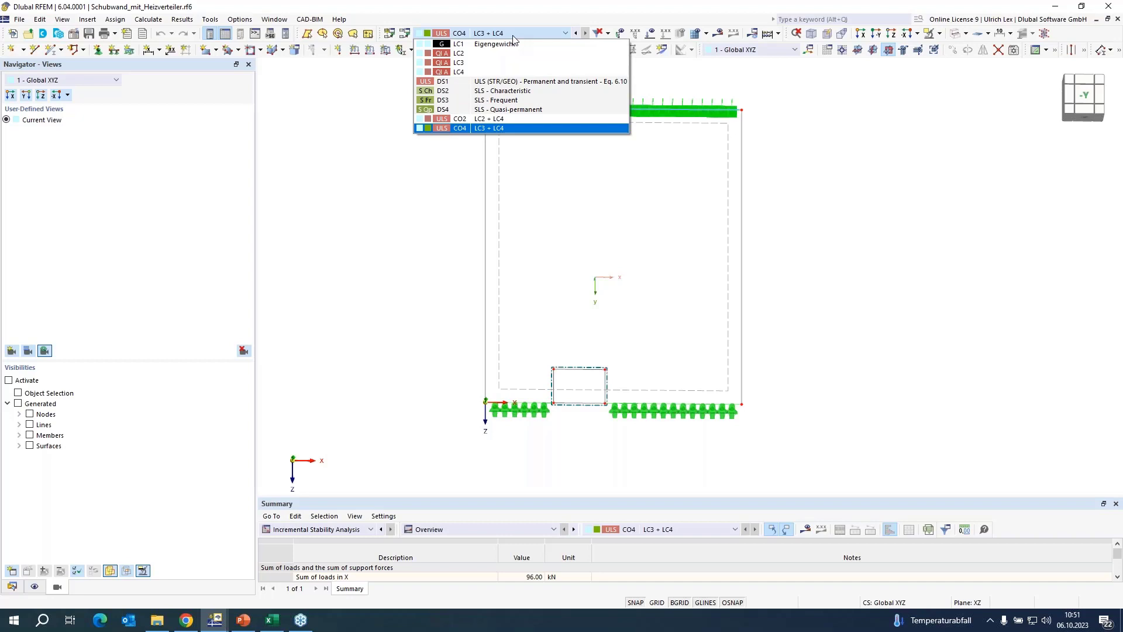
pyautogui.click(514, 37)
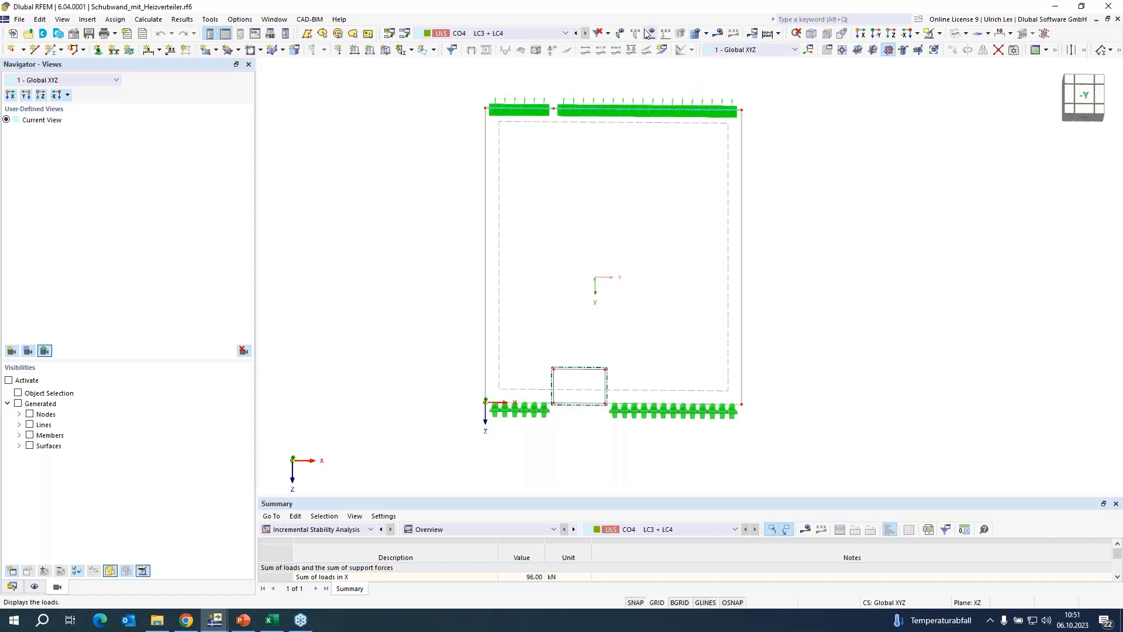
# - Show the Incremental Stability Analysis results again, pick load increment 151 (8.000), and examine the wall's deformations and support reactions
pyautogui.click(721, 33)
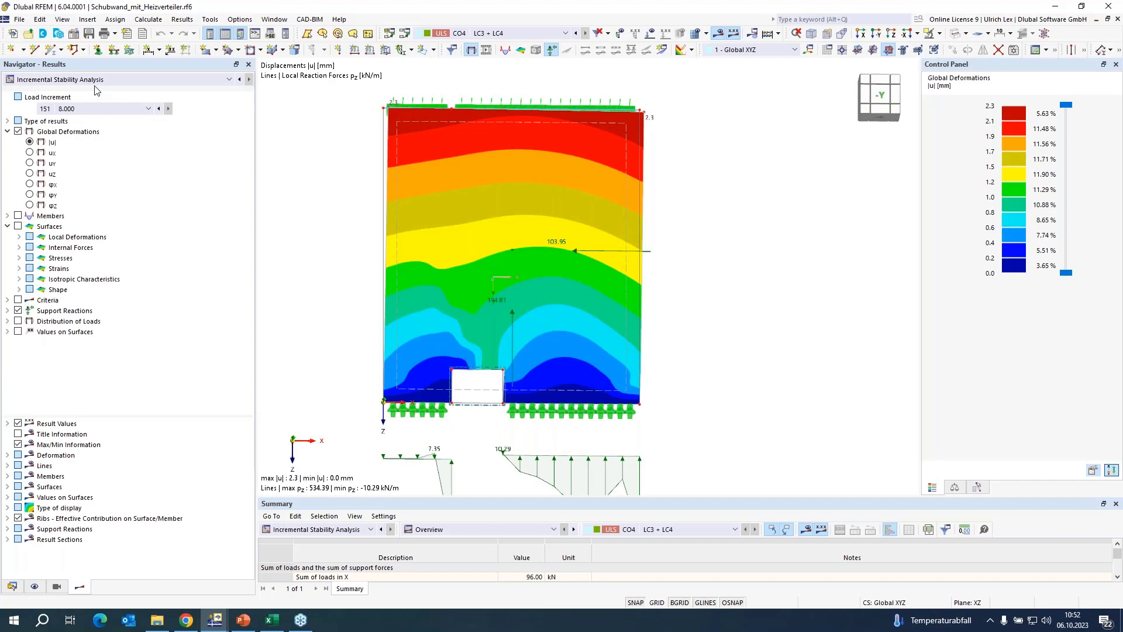
pyautogui.click(106, 111)
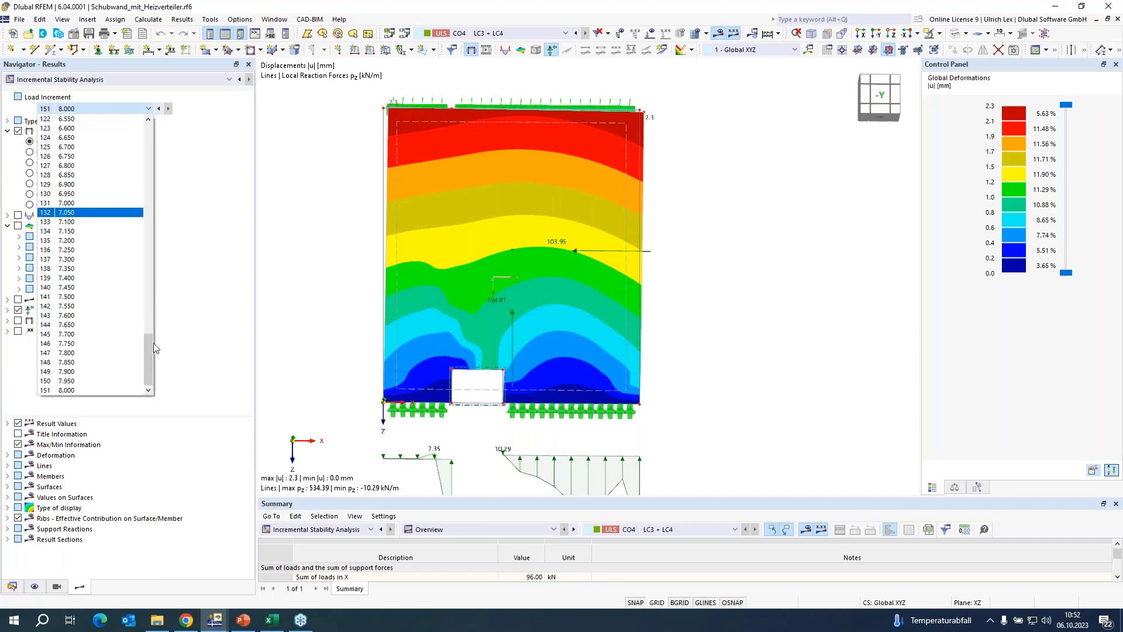
pyautogui.click(124, 390)
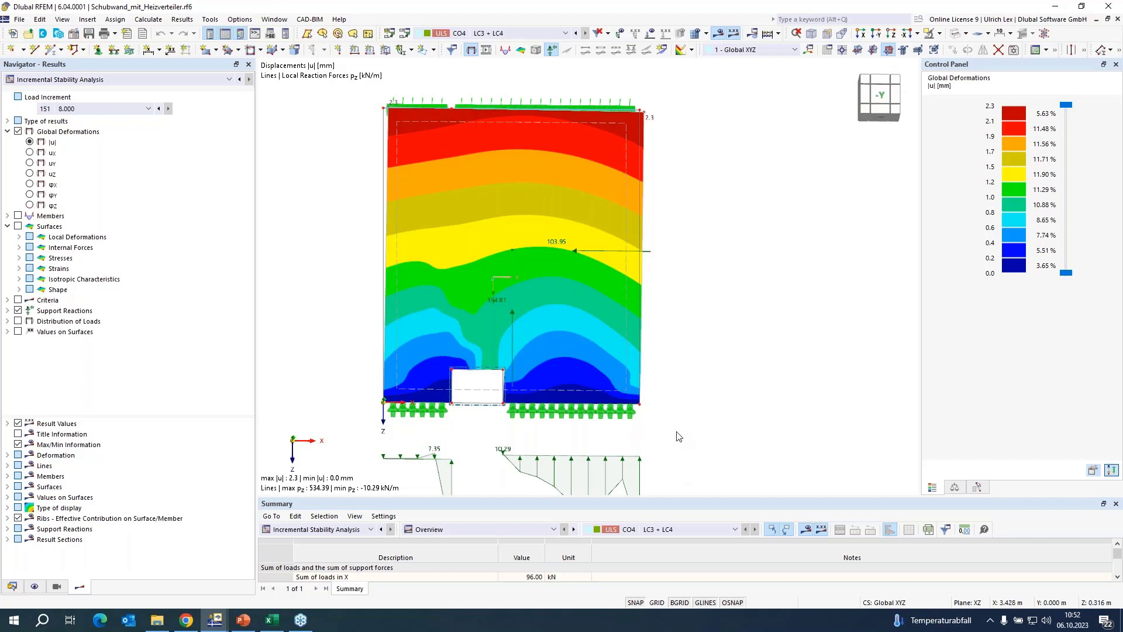
pyautogui.scroll(-1, 687, 251)
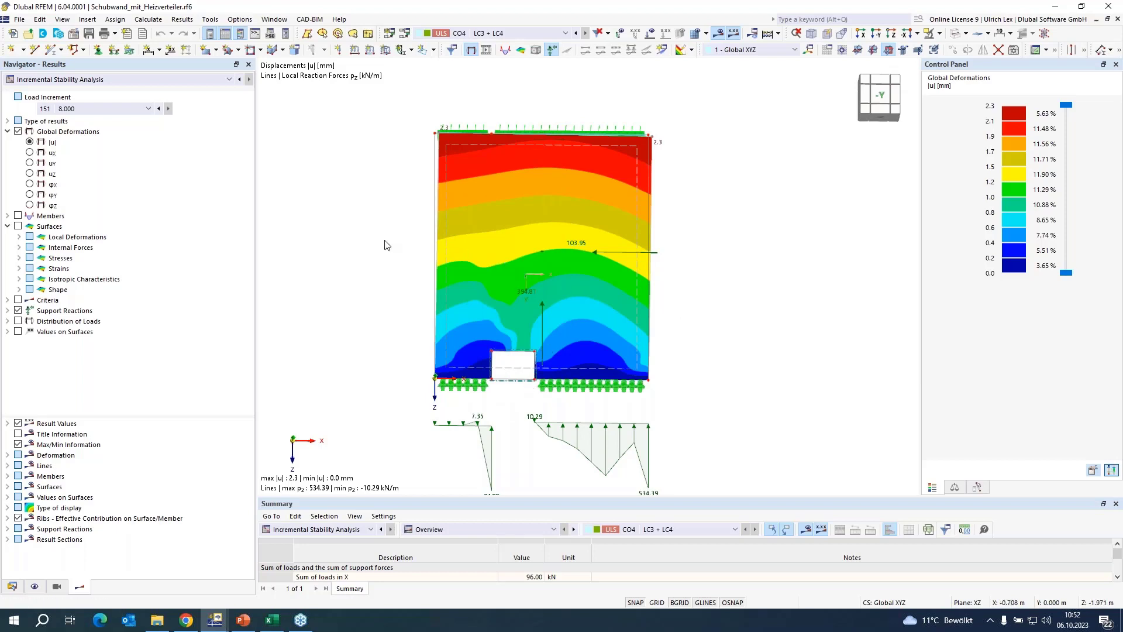
pyautogui.scroll(-1, 385, 245)
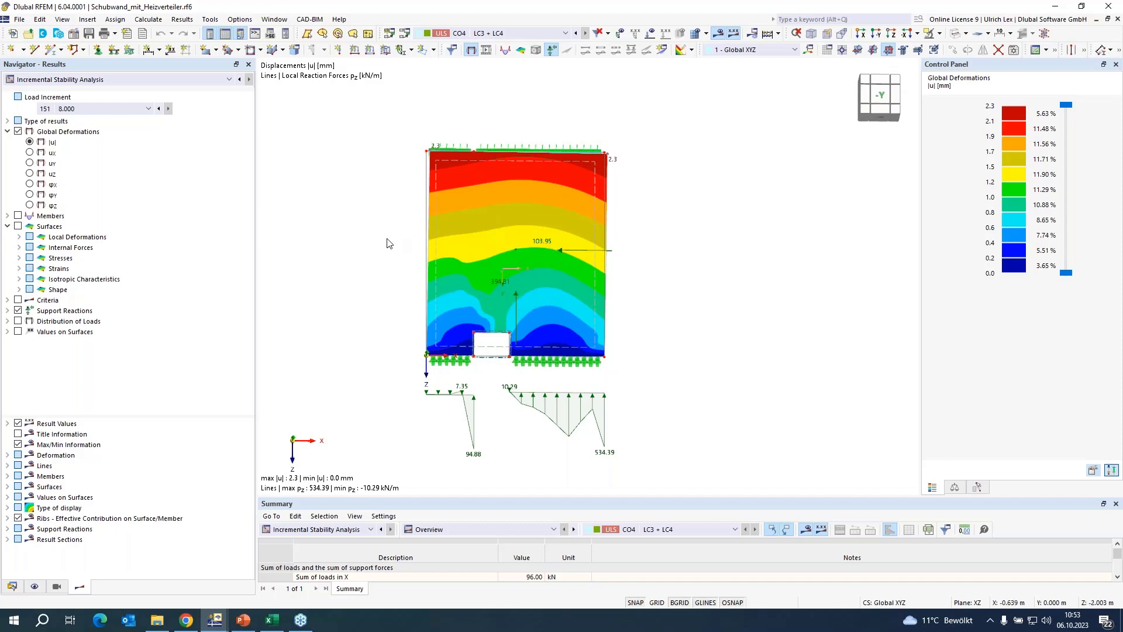
# - Bring up Schubwand_mit_Fenster.rf6 and inspect the wall's window opening, lintel, supports and CO4 loads
pyautogui.click(283, 21)
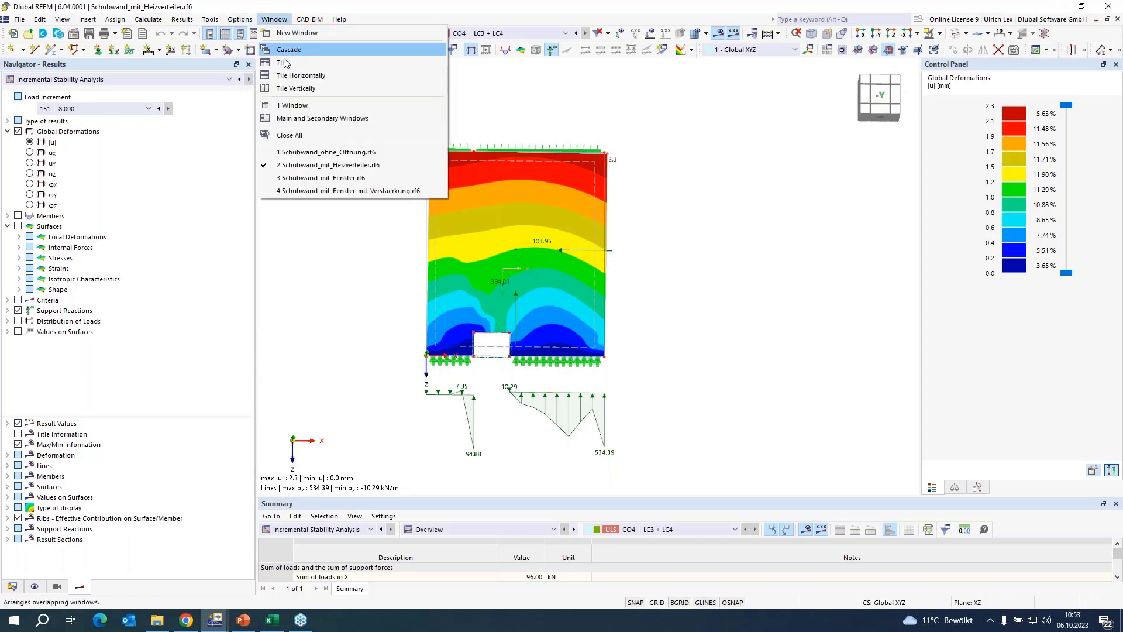
pyautogui.click(379, 178)
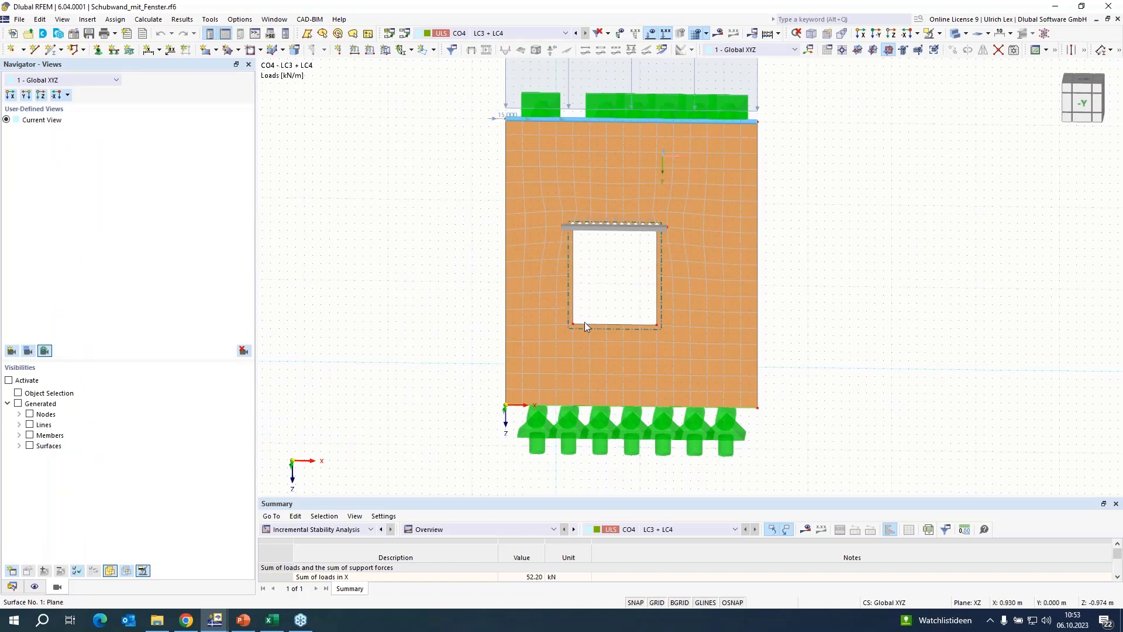
pyautogui.scroll(2, 621, 259)
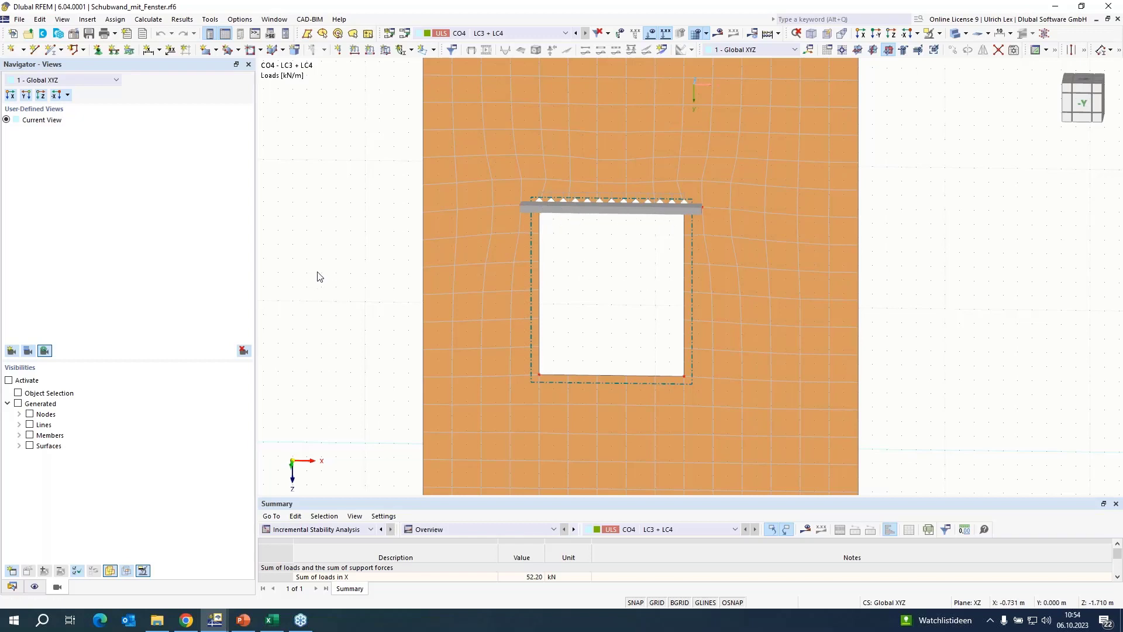
pyautogui.scroll(-1, 574, 280)
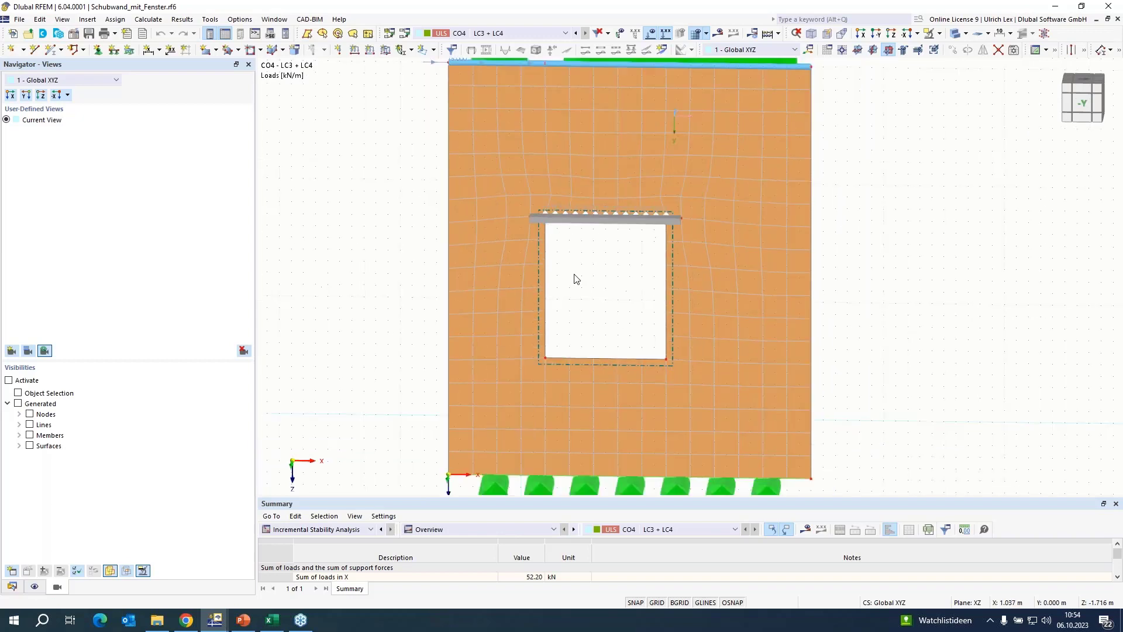
pyautogui.scroll(-1, 574, 279)
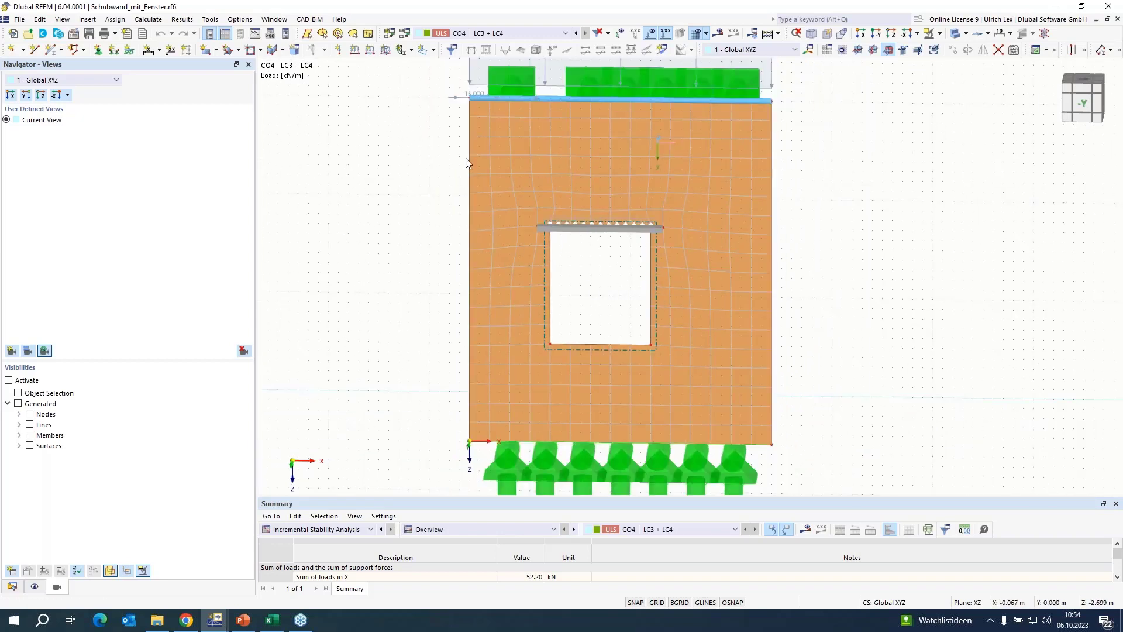
pyautogui.scroll(-1, 367, 251)
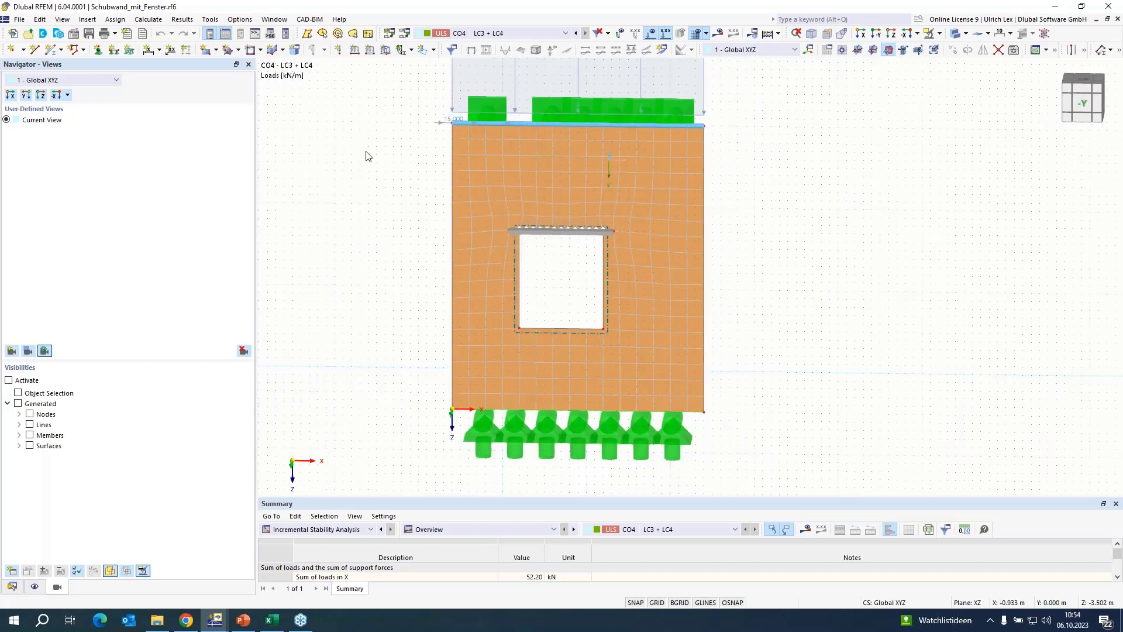
pyautogui.scroll(-1, 388, 237)
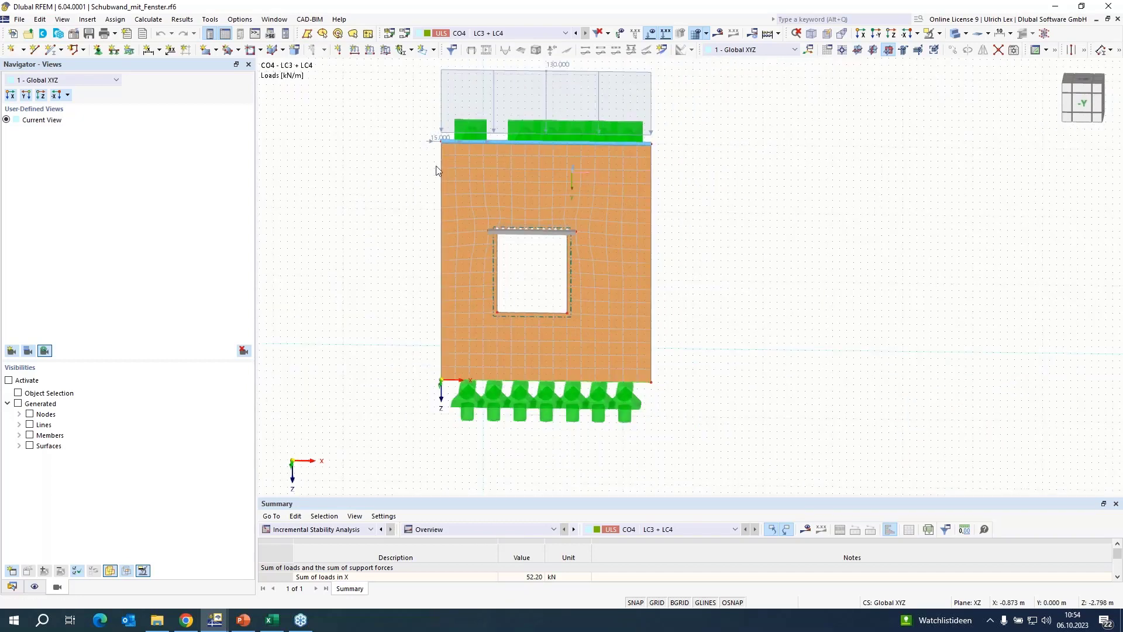
# - Display the window wall's Incremental Stability Analysis results and examine its load increment, deformations and support reactions
pyautogui.click(719, 32)
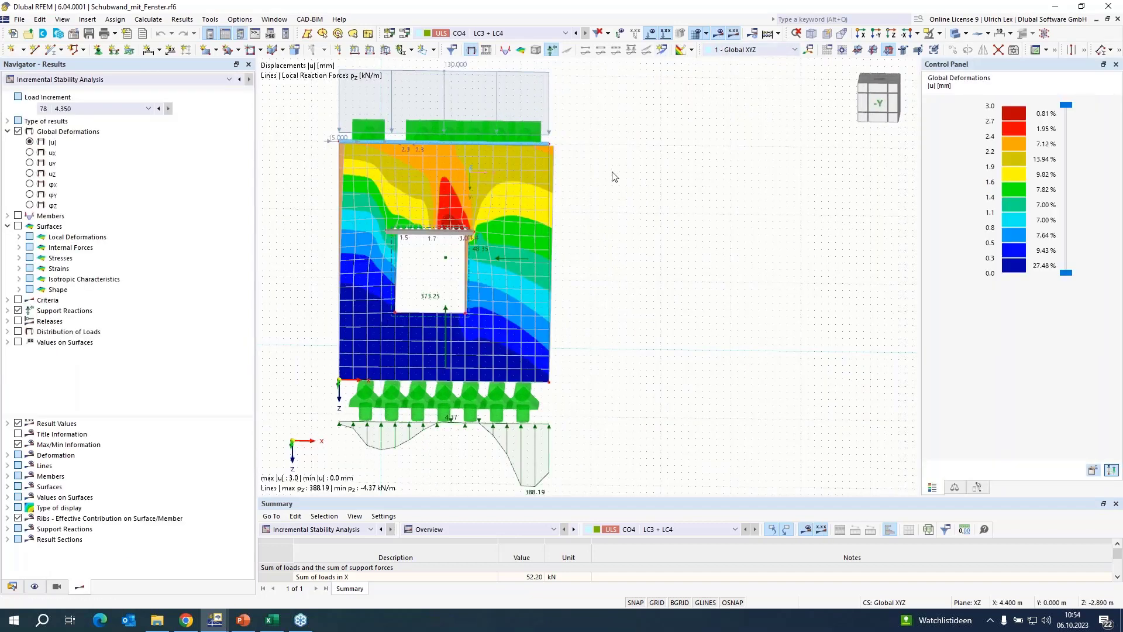
pyautogui.click(120, 109)
pyautogui.click(120, 108)
pyautogui.scroll(-1, 622, 291)
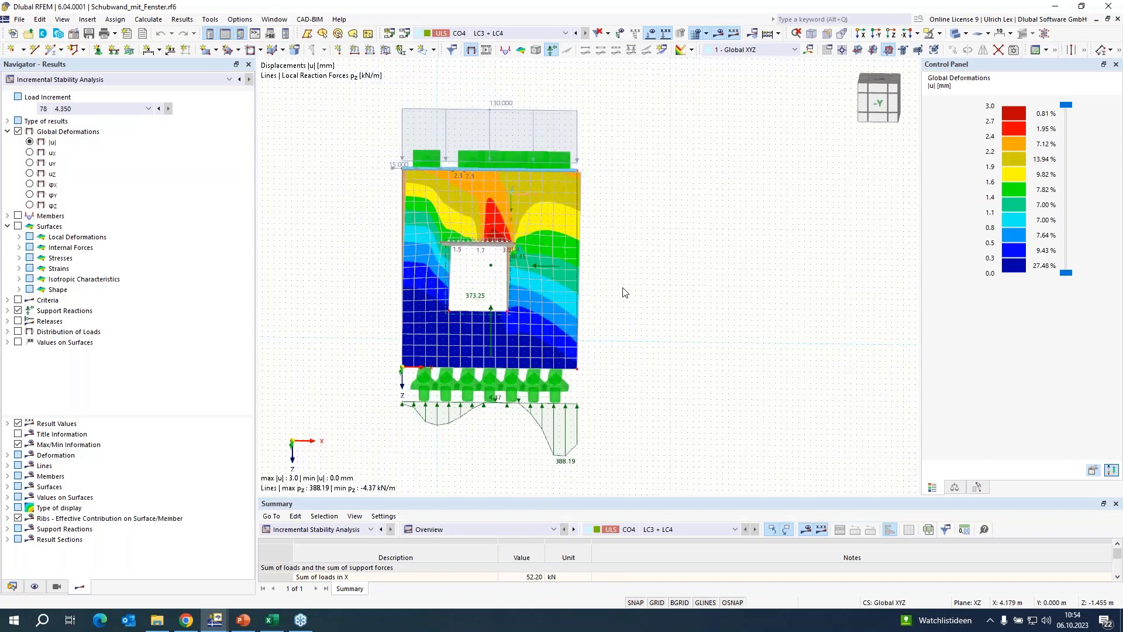
pyautogui.scroll(2, 557, 272)
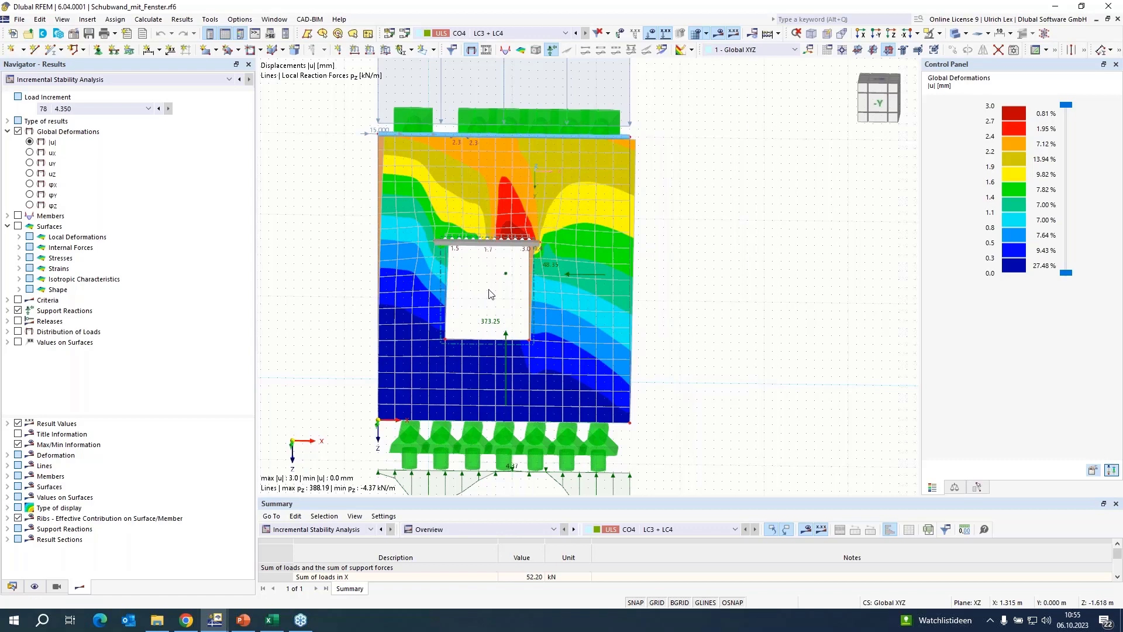
pyautogui.scroll(-2, 698, 398)
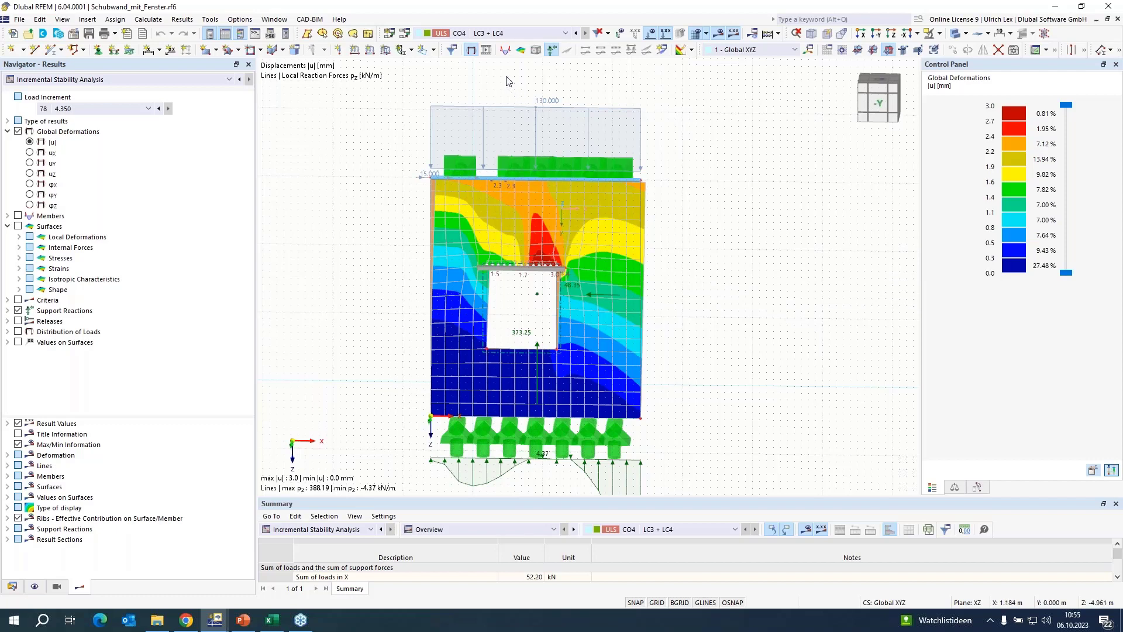
# - Bring up Schubwand_mit_Fenster_mit_Verstaerkung.rf6 and display its members as solid to inspect the reinforcing frame around the window
pyautogui.click(283, 22)
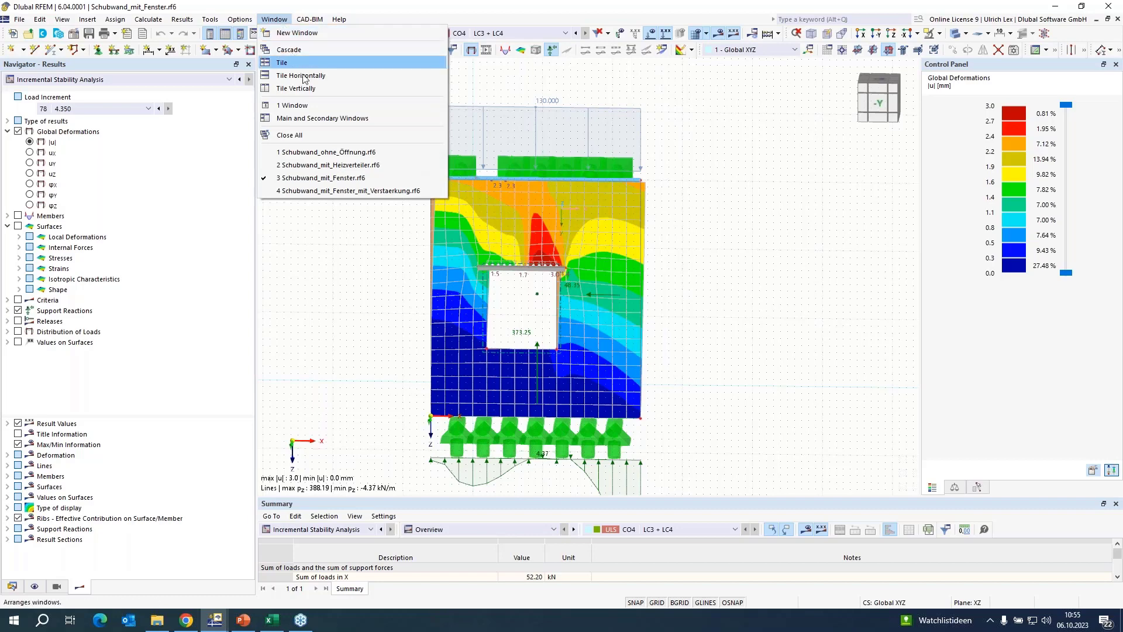
pyautogui.click(350, 191)
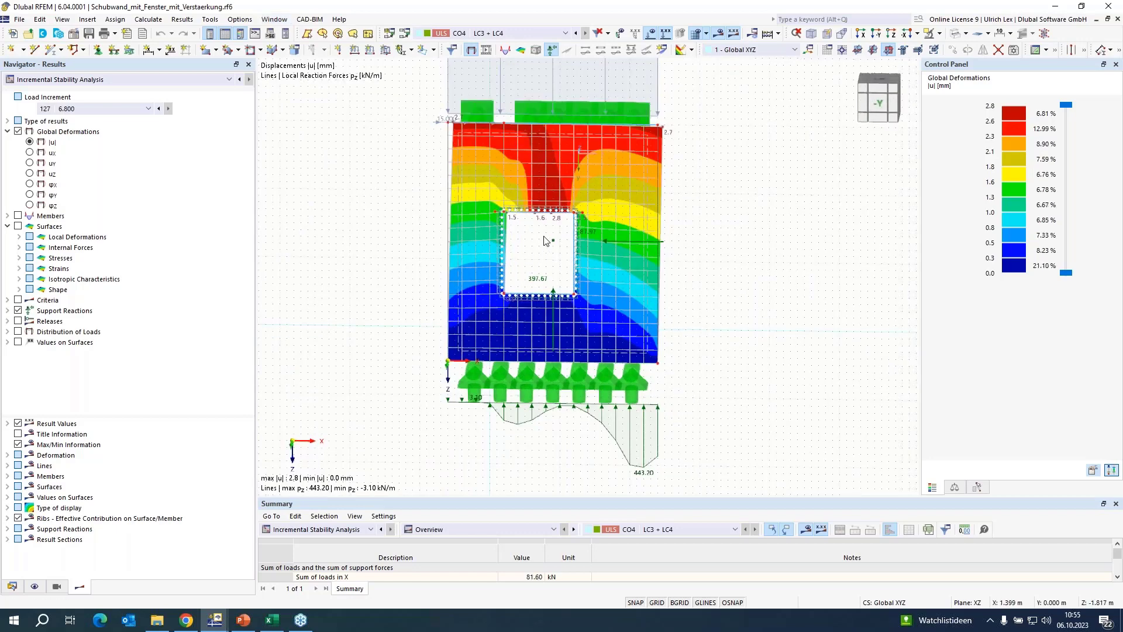
pyautogui.scroll(2, 541, 234)
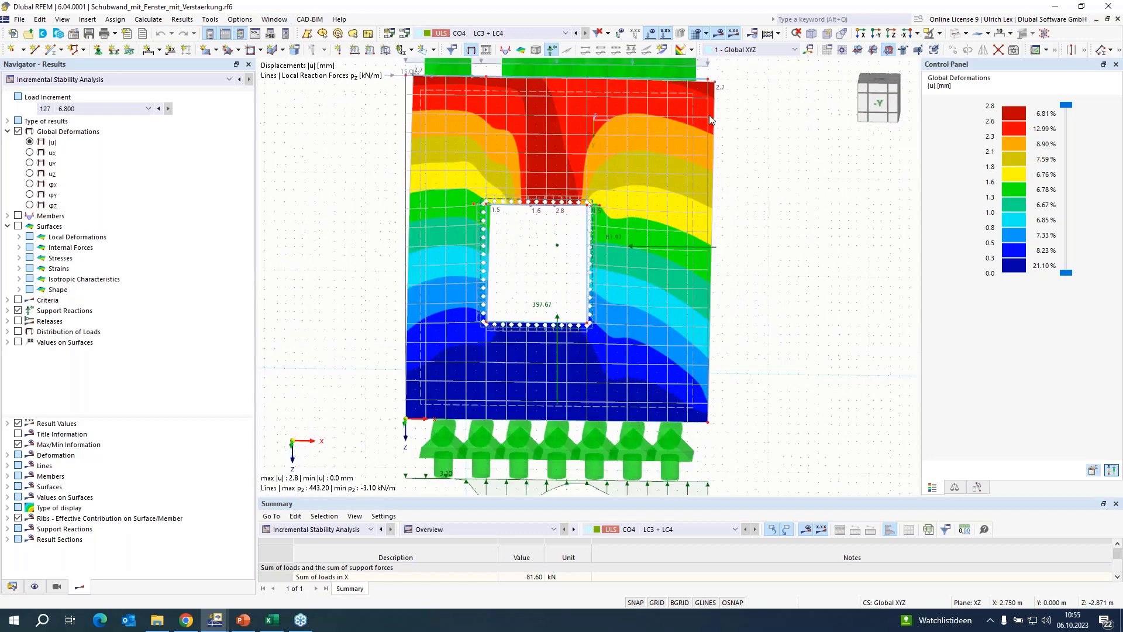
pyautogui.click(955, 35)
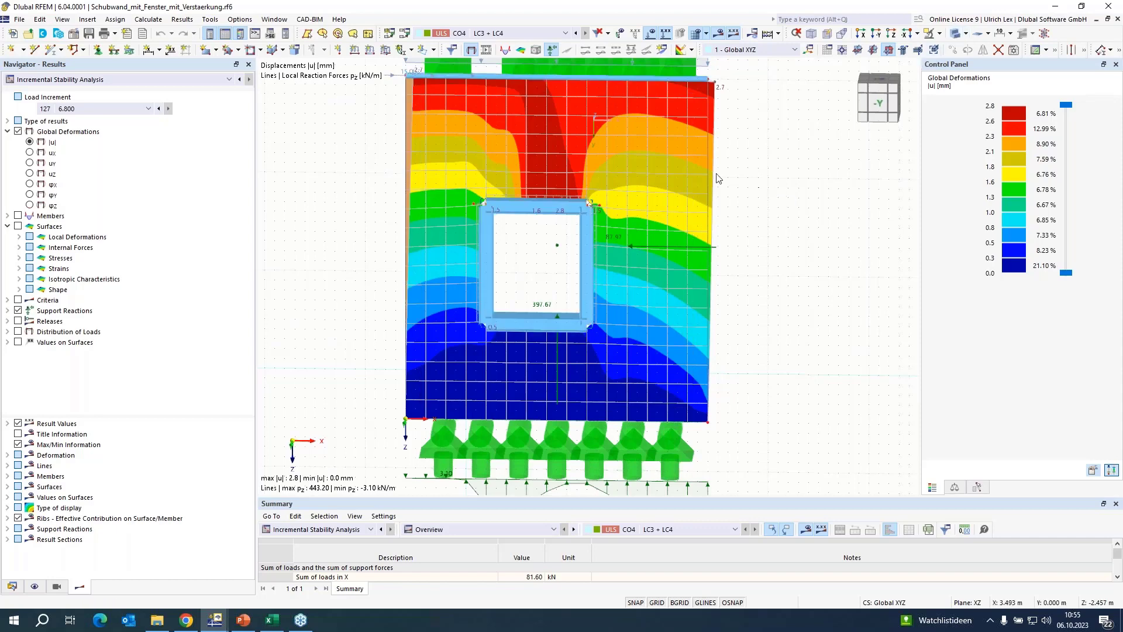
pyautogui.scroll(3, 526, 246)
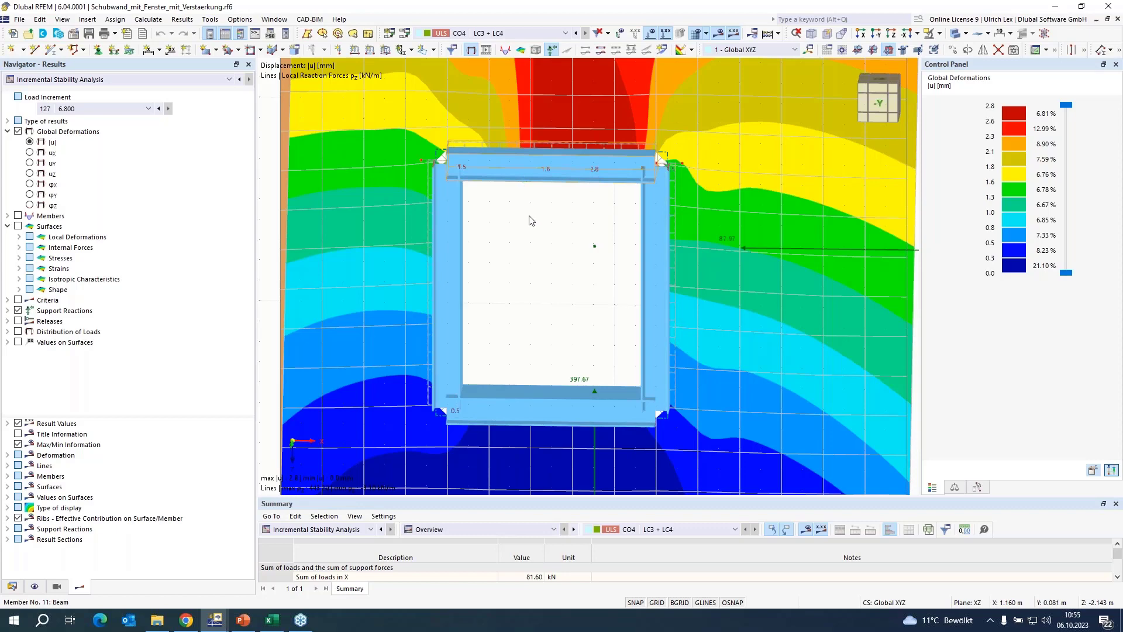
# - Review the member type and section of the window frame's upper beam, close its properties, and return the members to transparent display
pyautogui.doubleClick(554, 258)
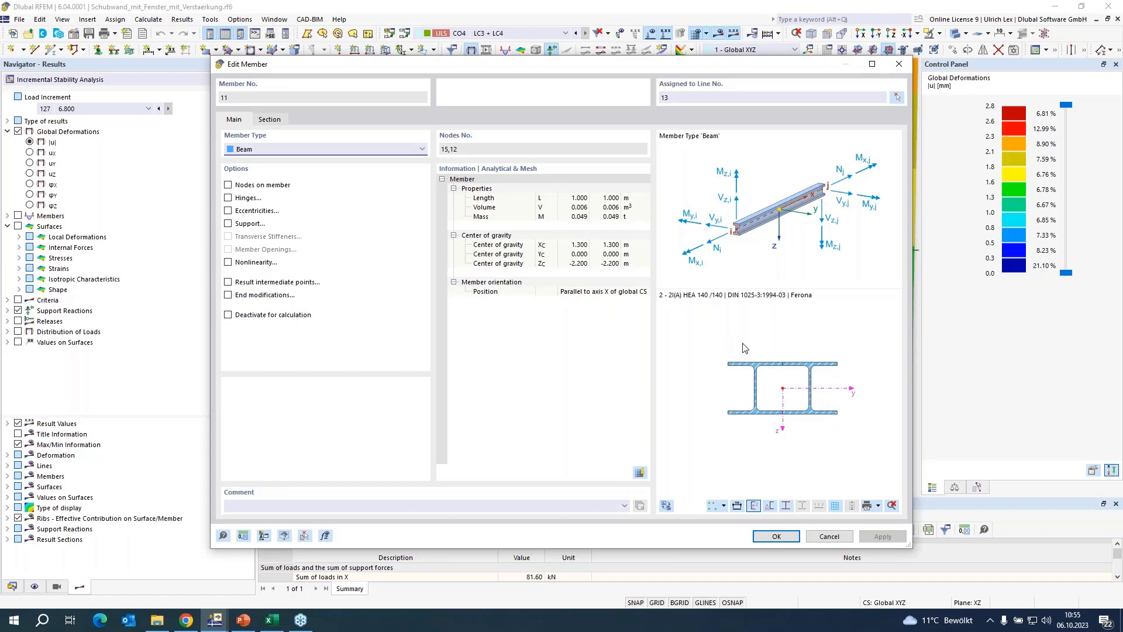
pyautogui.click(777, 536)
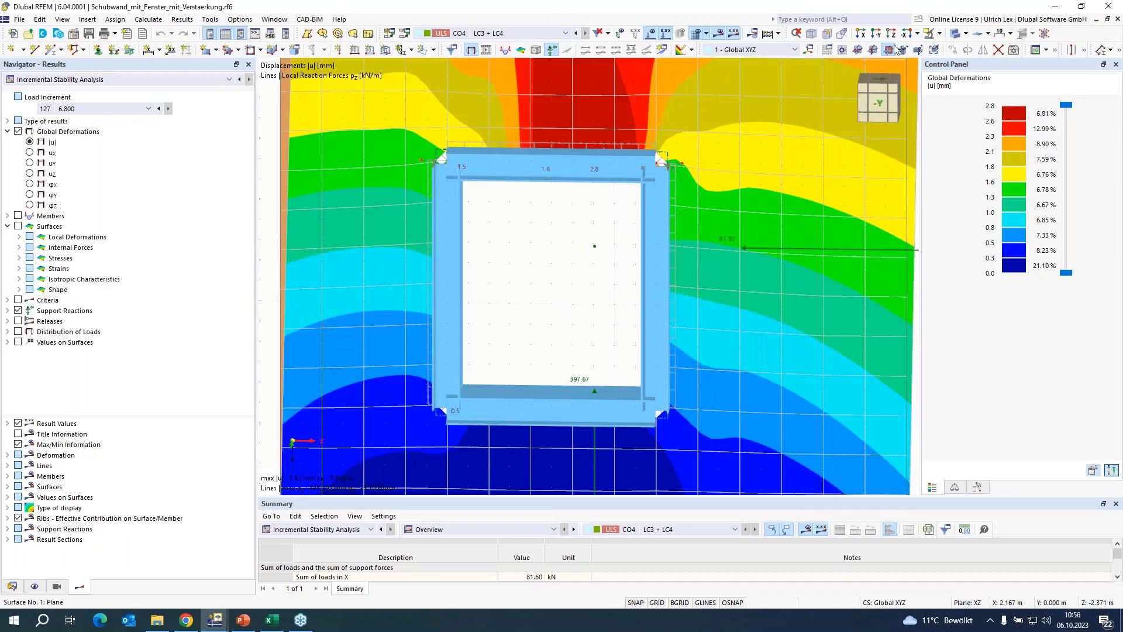
pyautogui.click(954, 33)
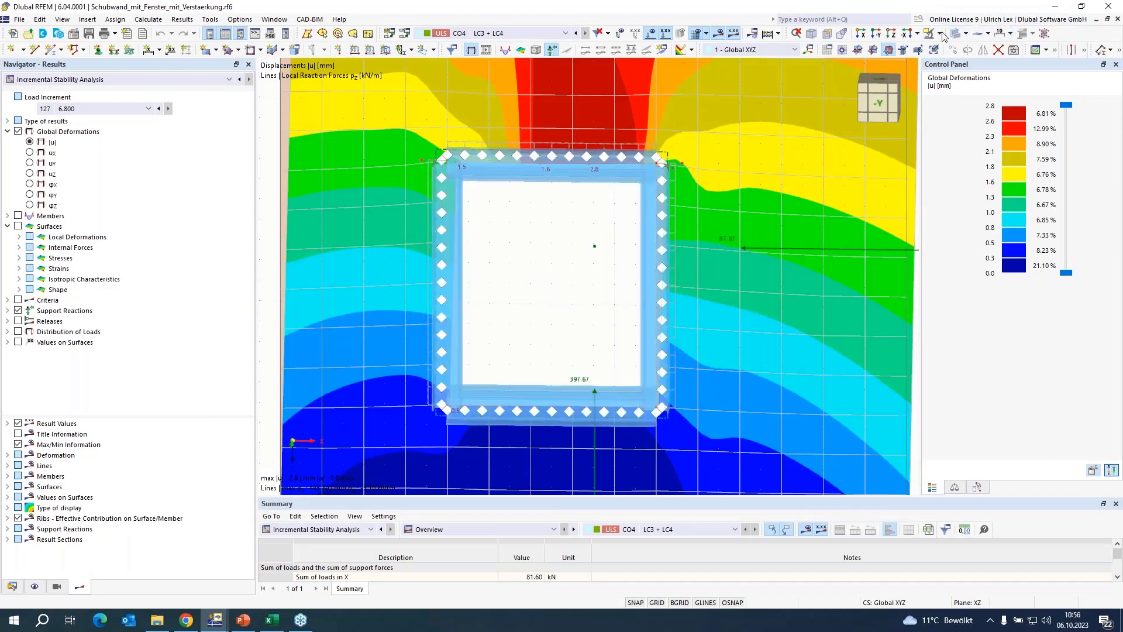
# - Review the properties of the window frame's right vertical beam and the line hinge conditions around the opening, closing both without changes
pyautogui.doubleClick(674, 220)
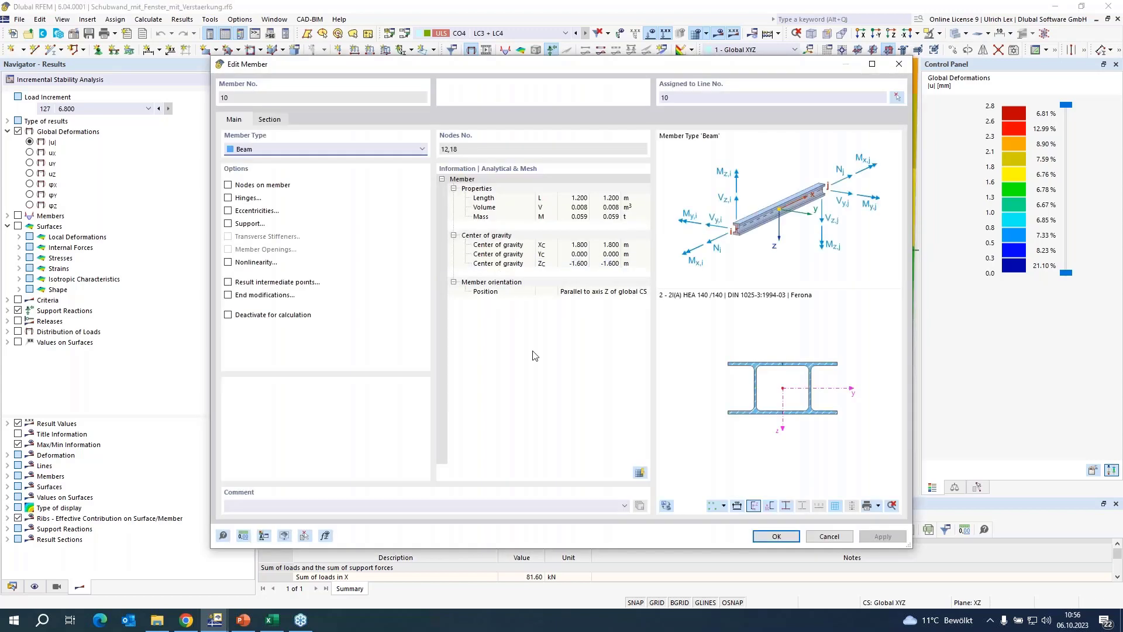
pyautogui.click(831, 535)
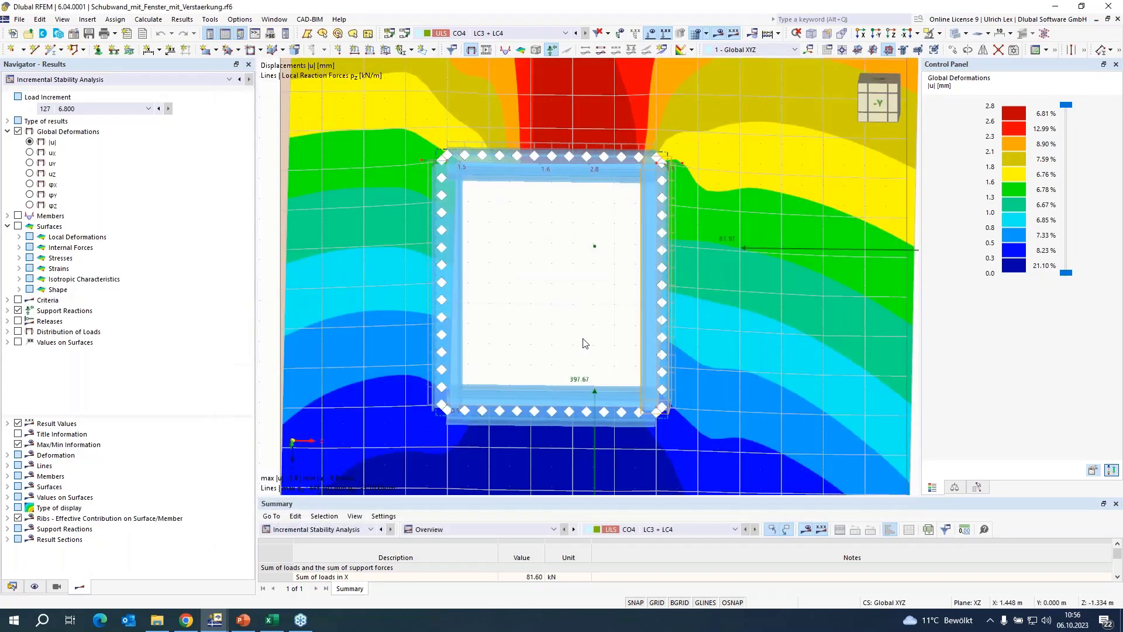
pyautogui.click(675, 306)
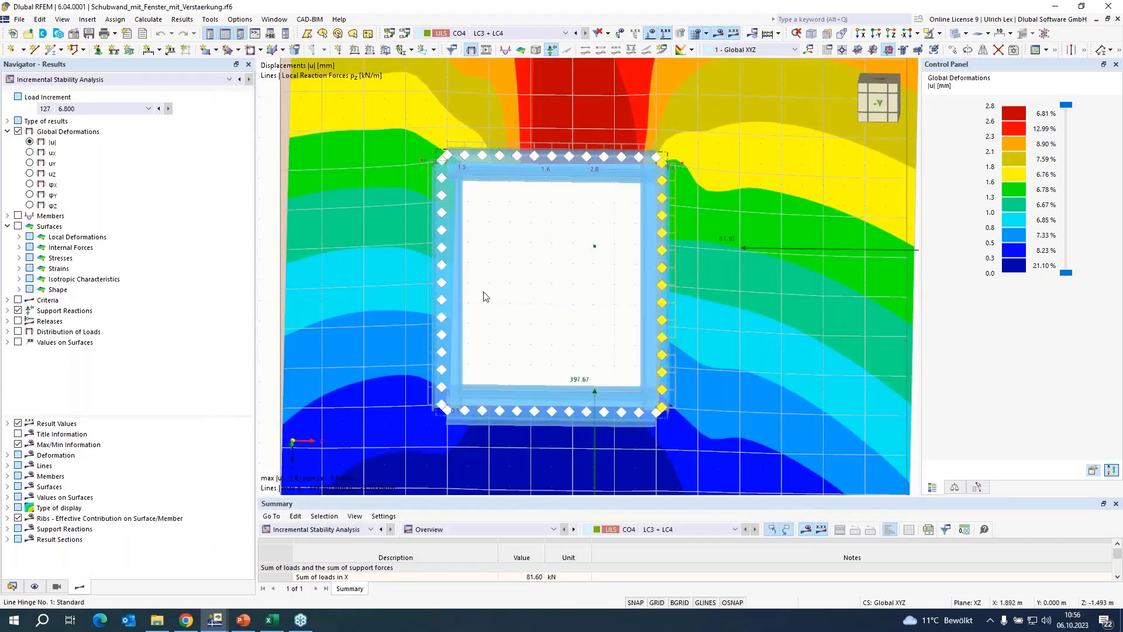
pyautogui.doubleClick(521, 329)
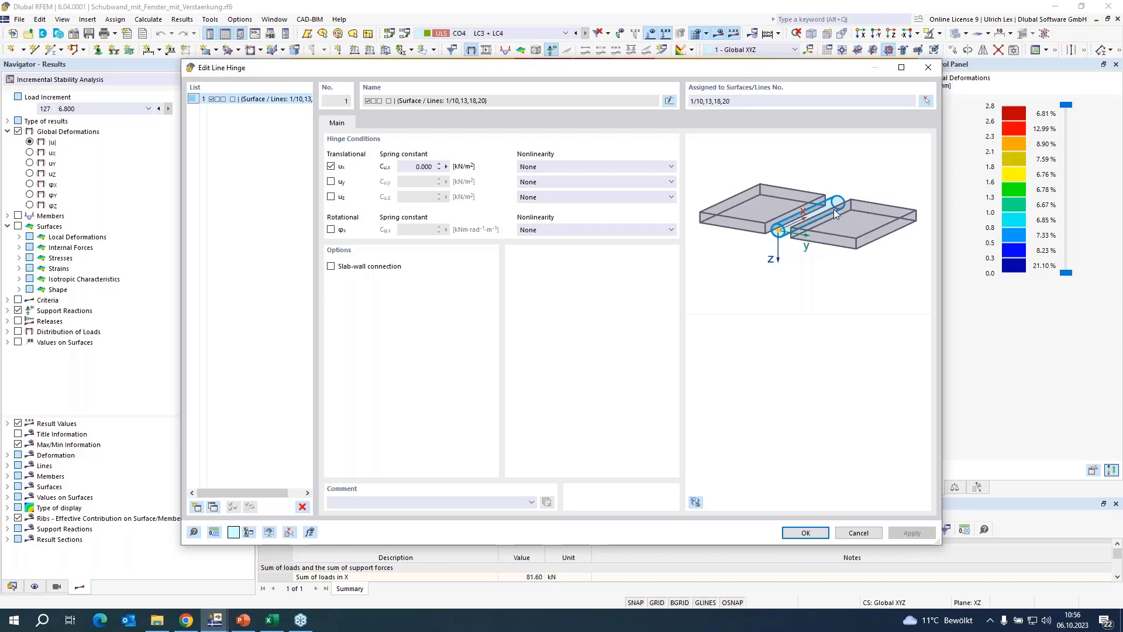
pyautogui.click(856, 536)
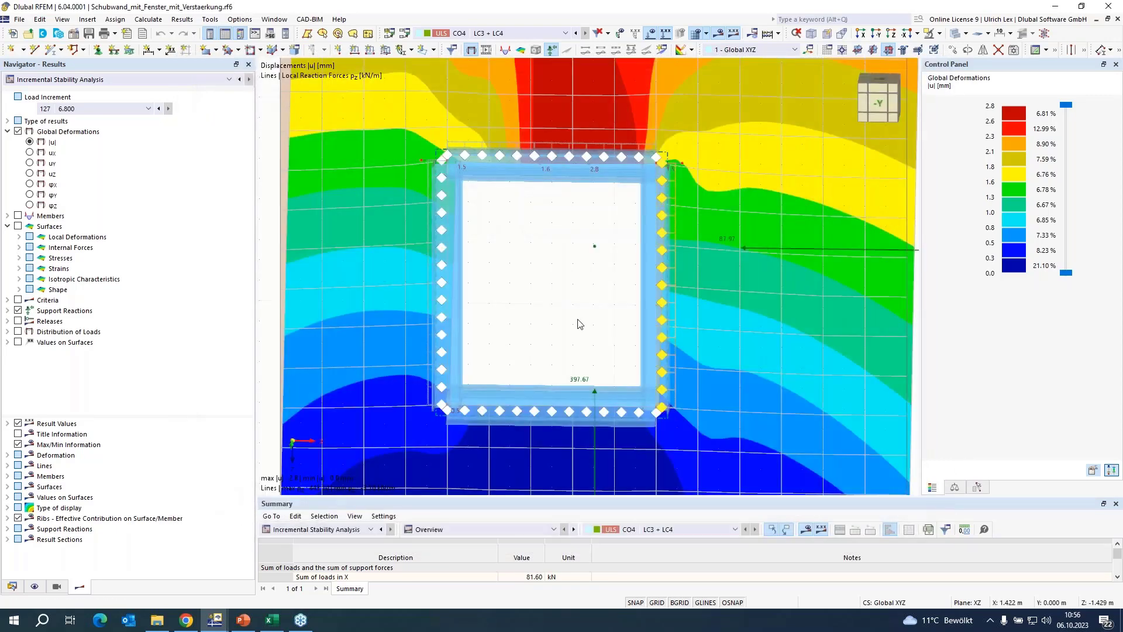
# - Examine the global deformations, loads and support reactions across the whole reinforced window wall
pyautogui.scroll(-3, 575, 216)
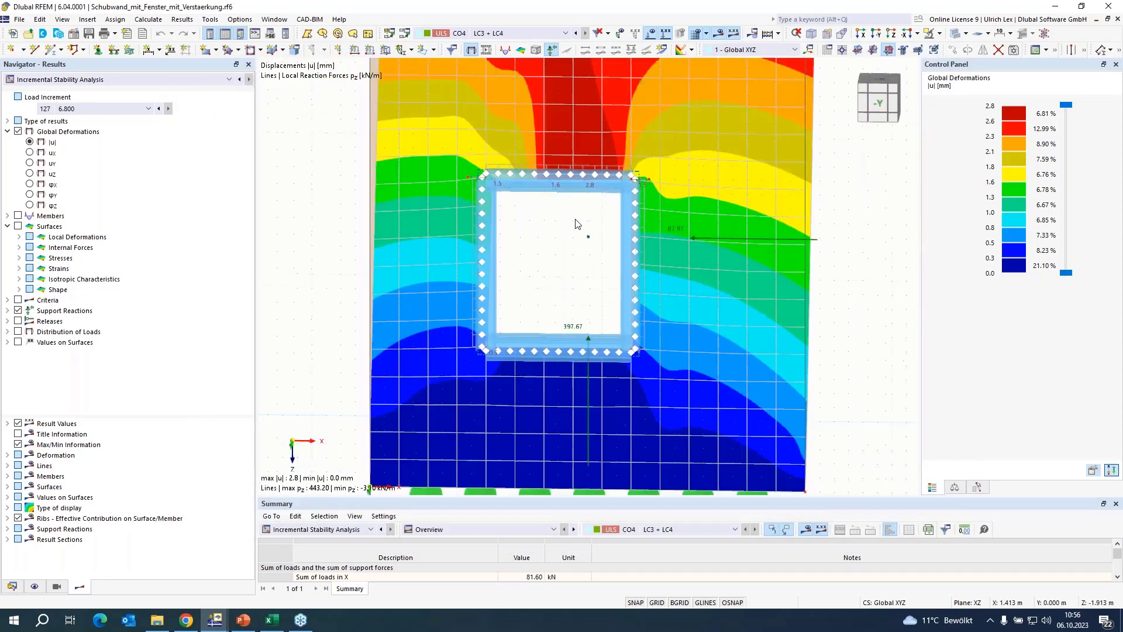
pyautogui.scroll(-1, 575, 224)
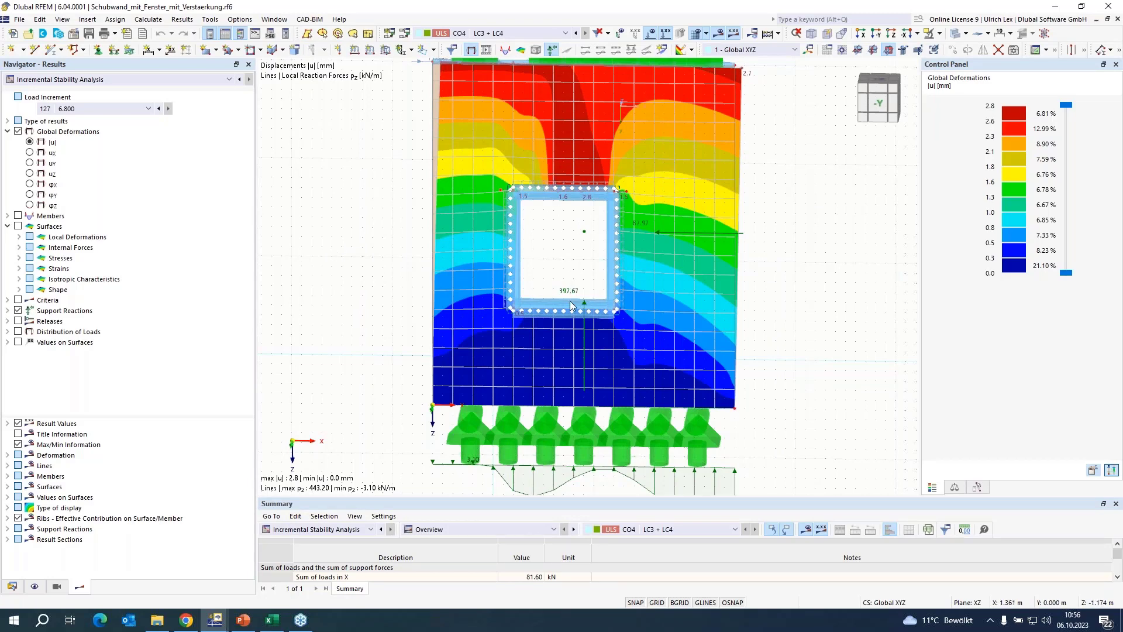
pyautogui.scroll(-1, 573, 305)
pyautogui.scroll(1, 585, 267)
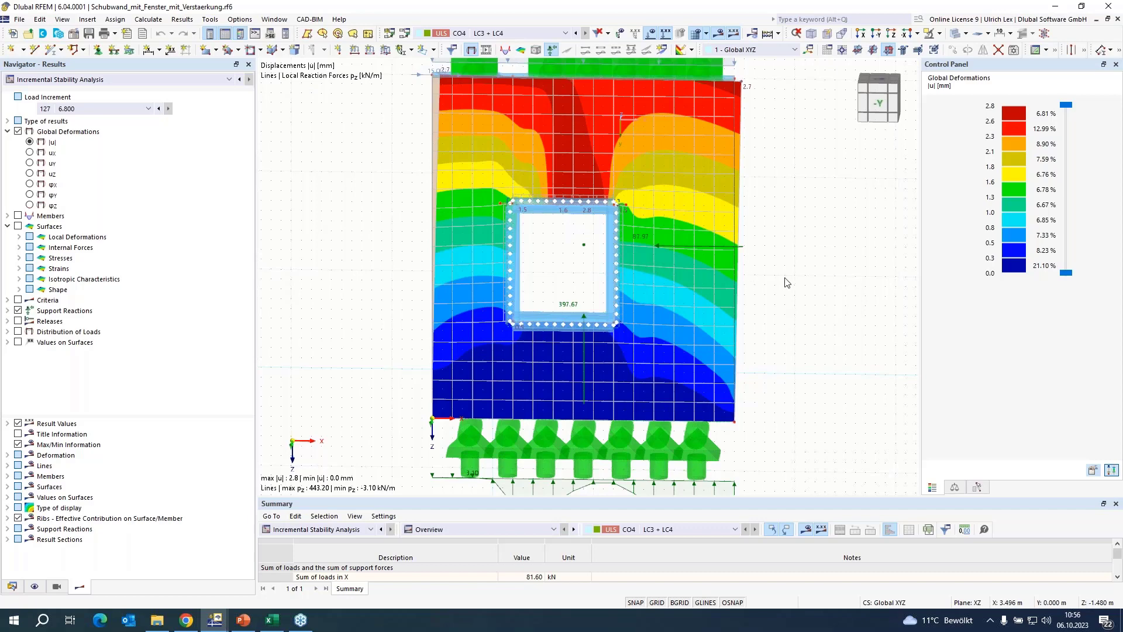
pyautogui.scroll(-2, 785, 344)
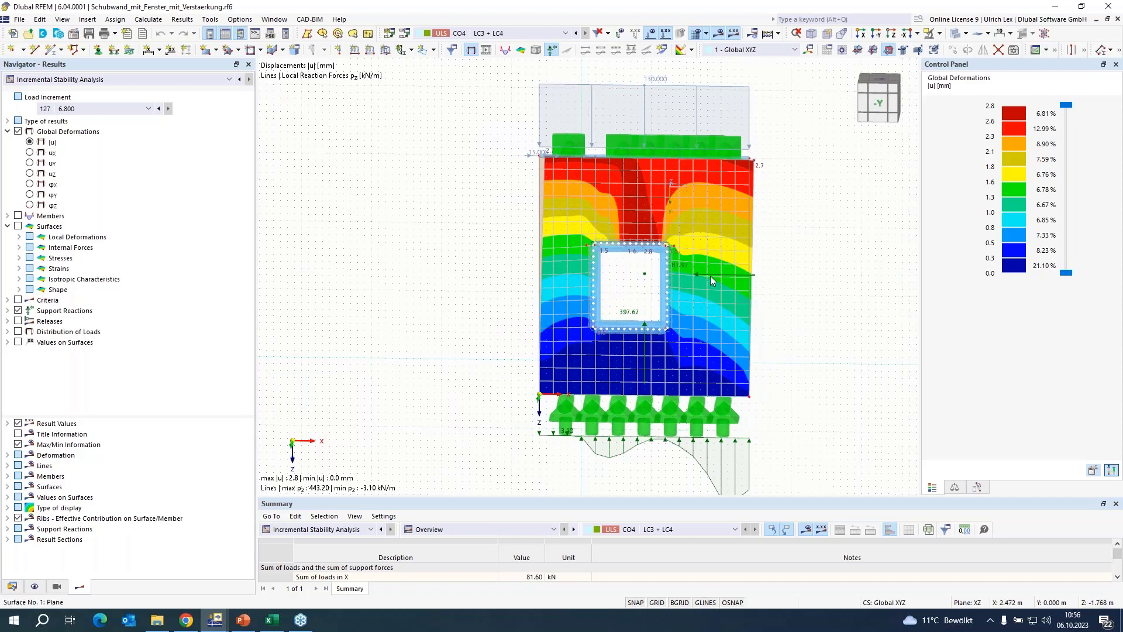
pyautogui.scroll(1, 822, 275)
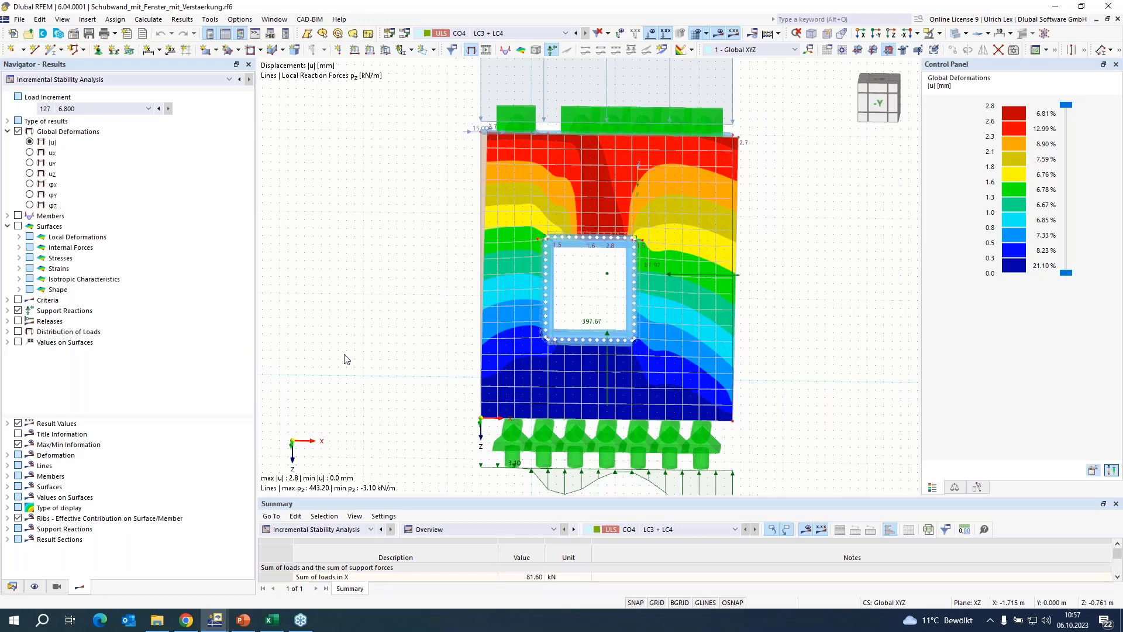
# - Switch to the PowerPoint webinar presentation and start the slide show from slide 16, Shear wall
pyautogui.click(254, 625)
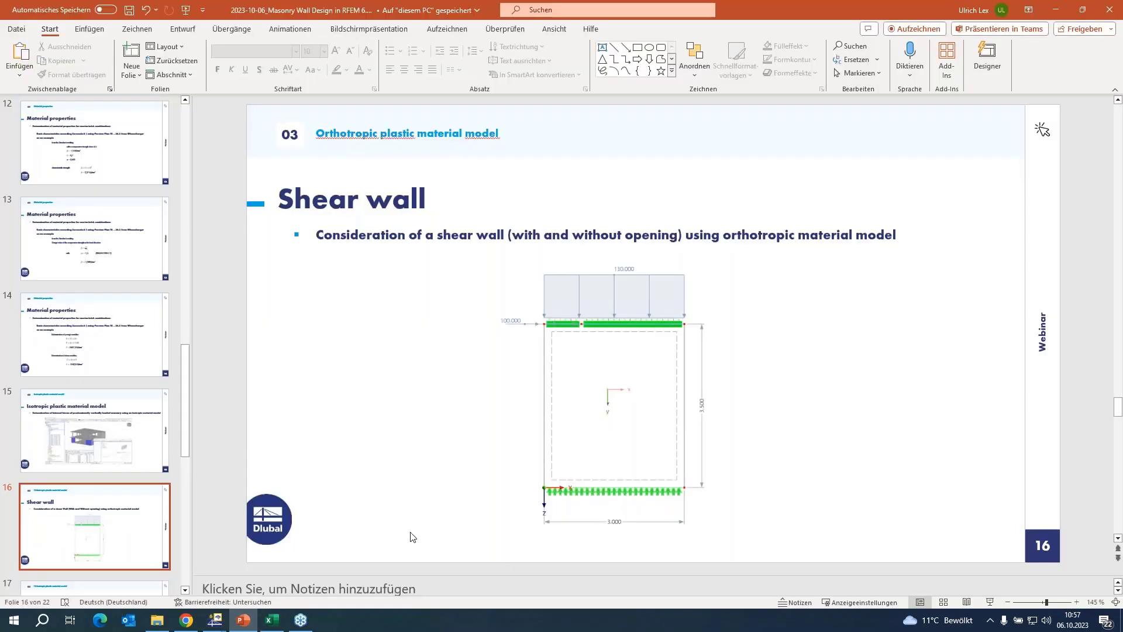
pyautogui.click(990, 603)
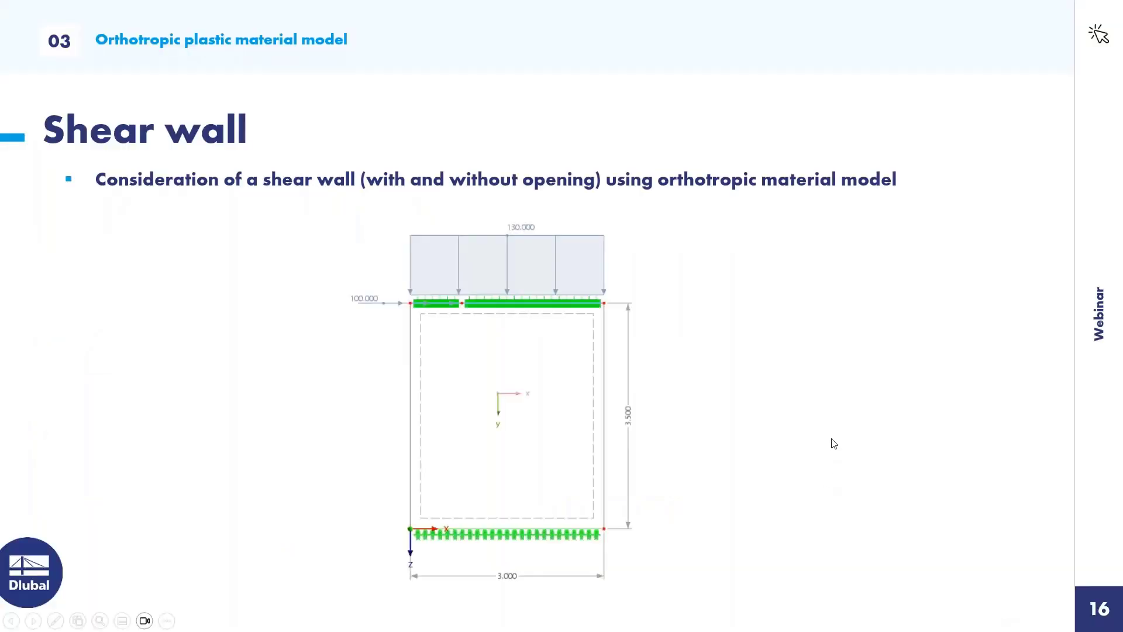